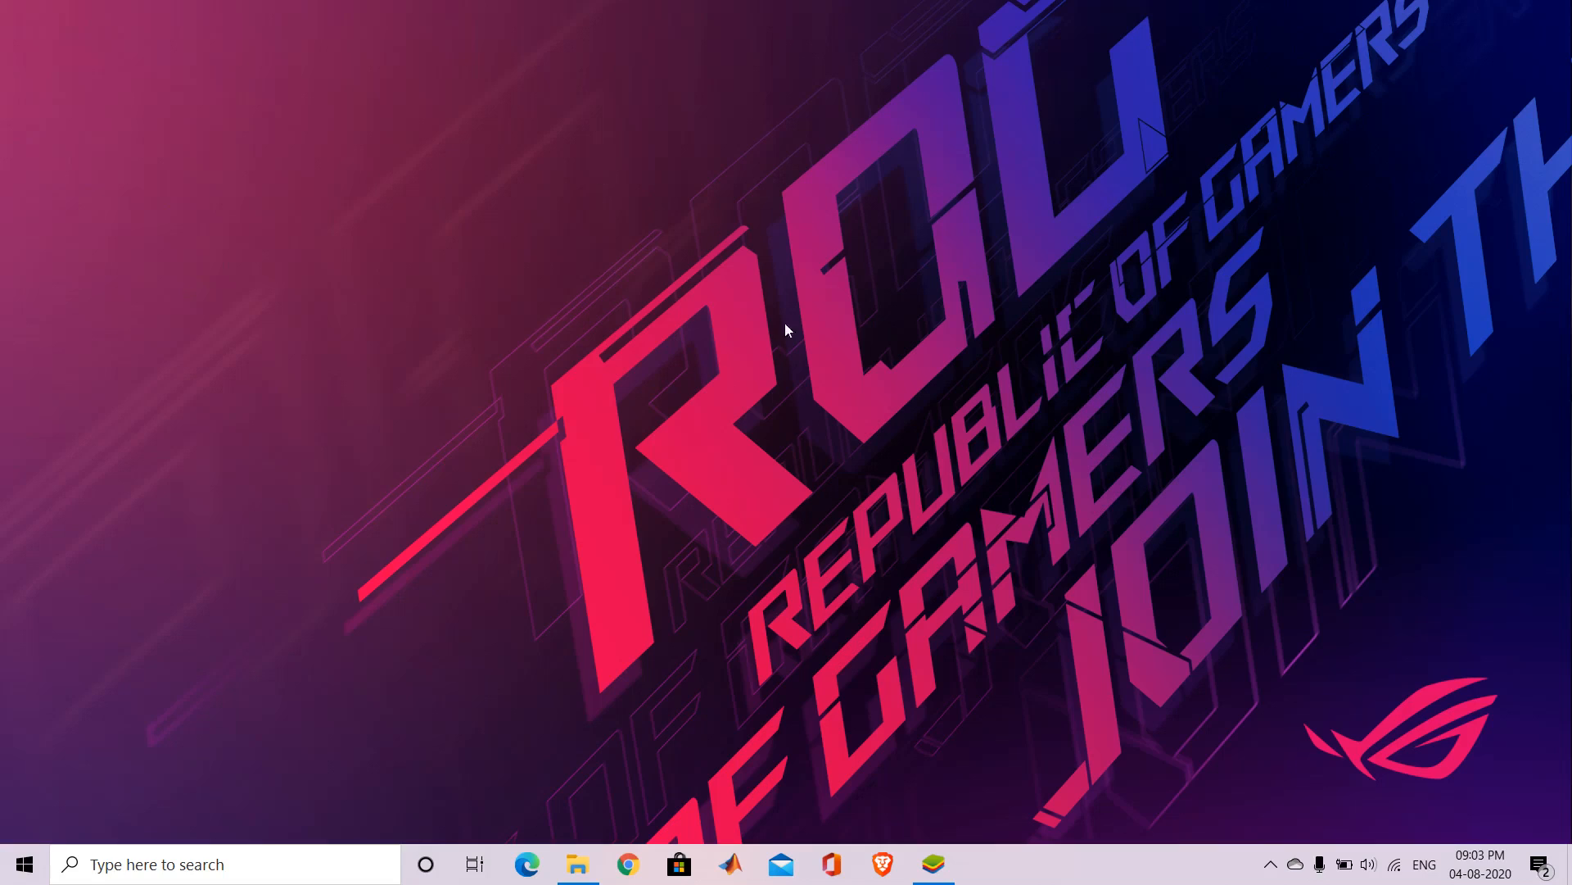
Step: Refresh the desktop twice from its right-click menu
right_click(583, 277)
left_click(660, 339)
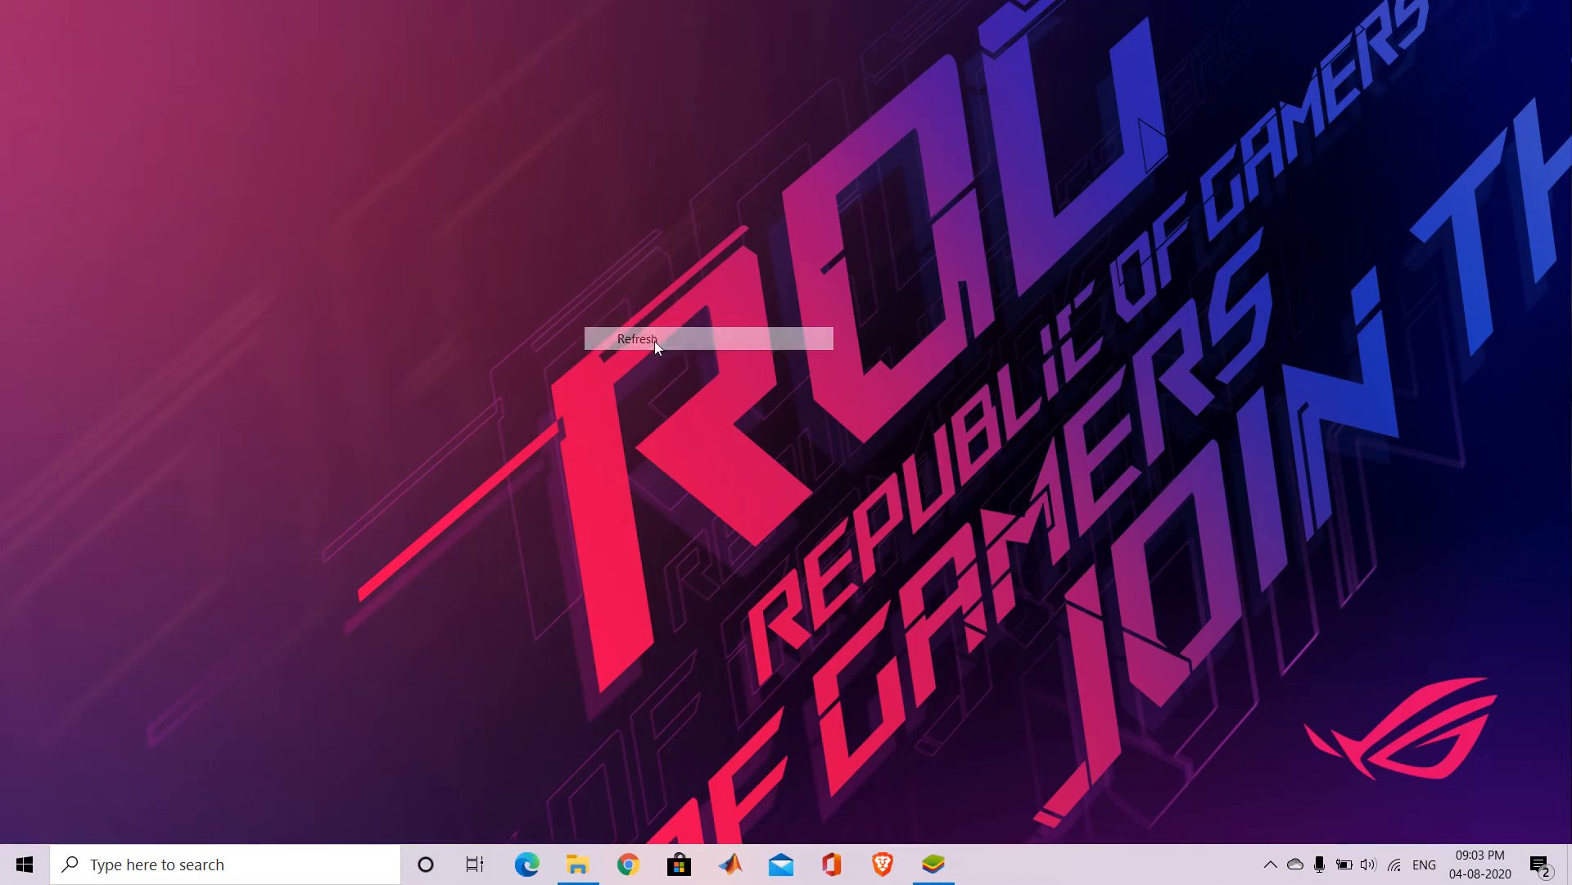
right_click(557, 127)
left_click(601, 181)
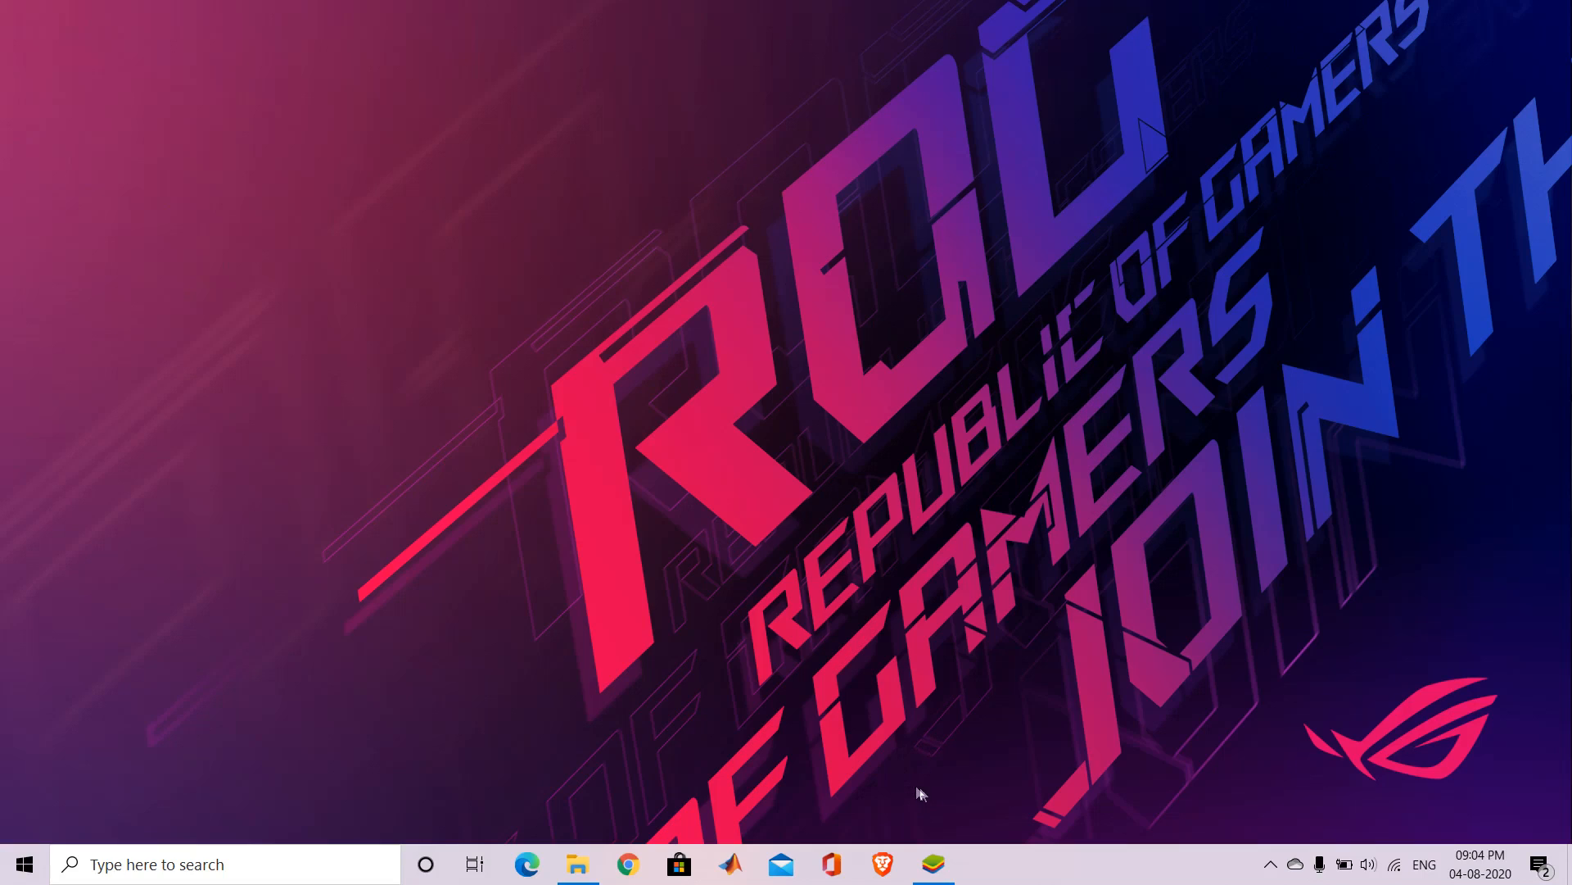
Step: Launch the installed IRCTC iMudra app in BlueStacks and begin the Create Account form's password
left_click(934, 863)
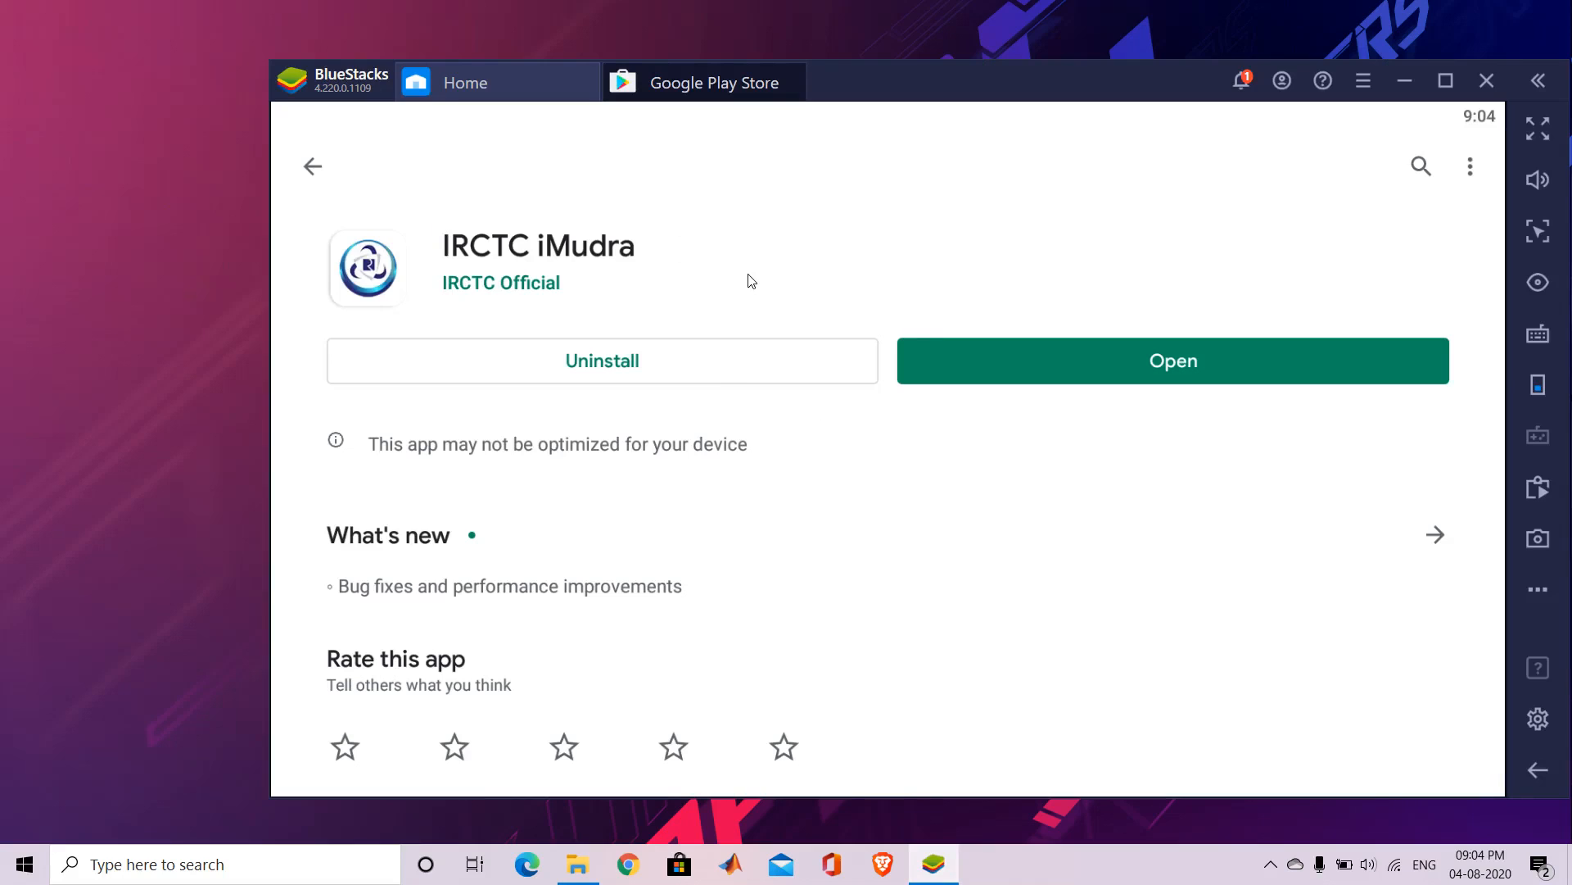
left_click(924, 345)
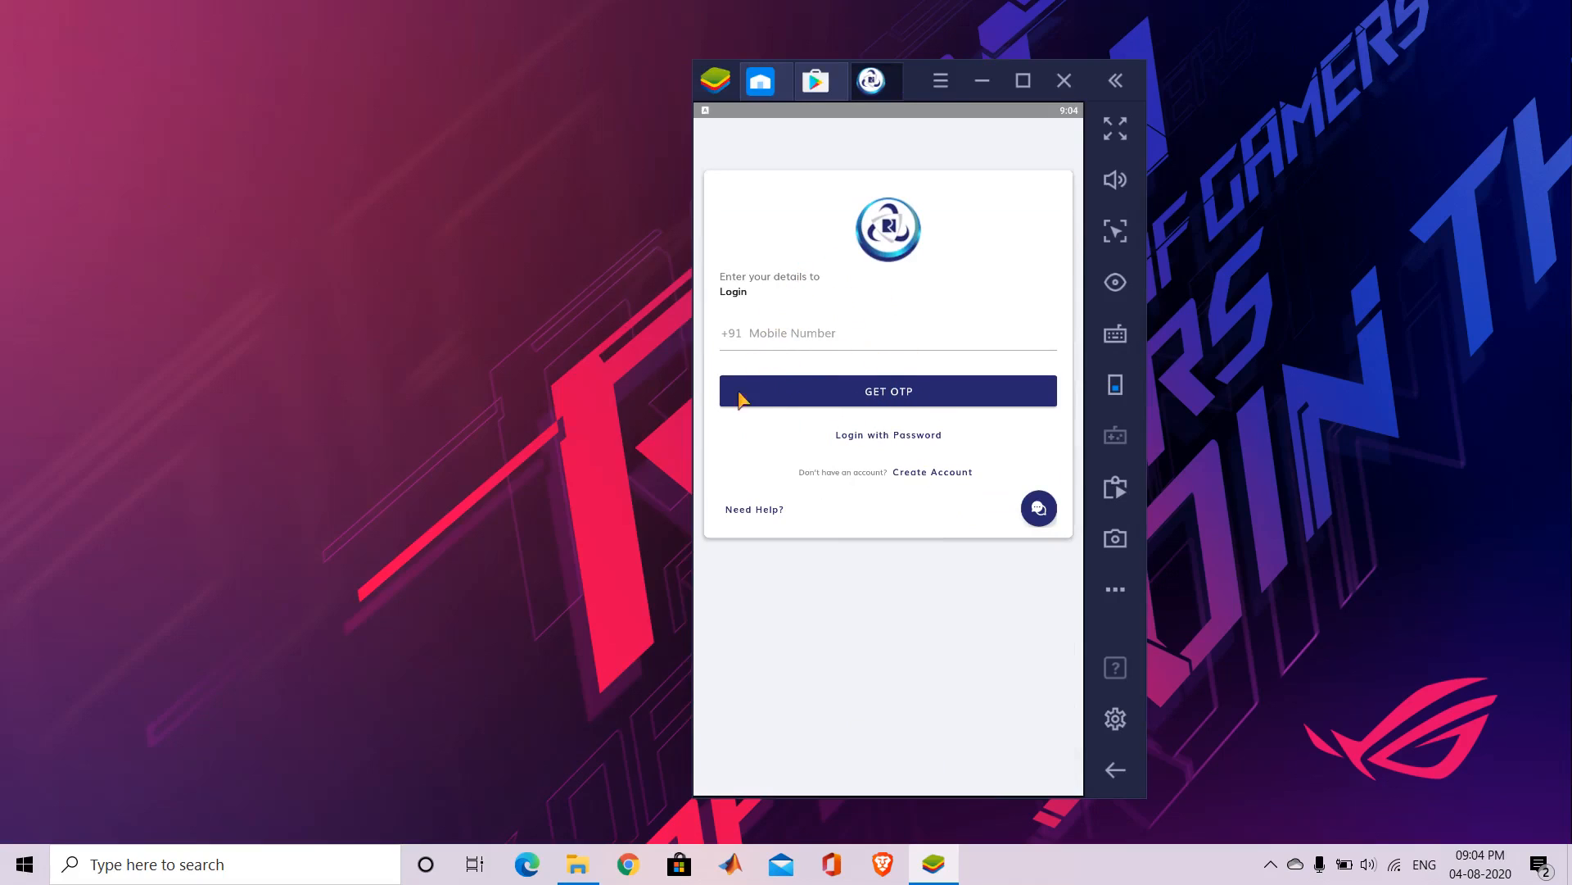
left_click(906, 475)
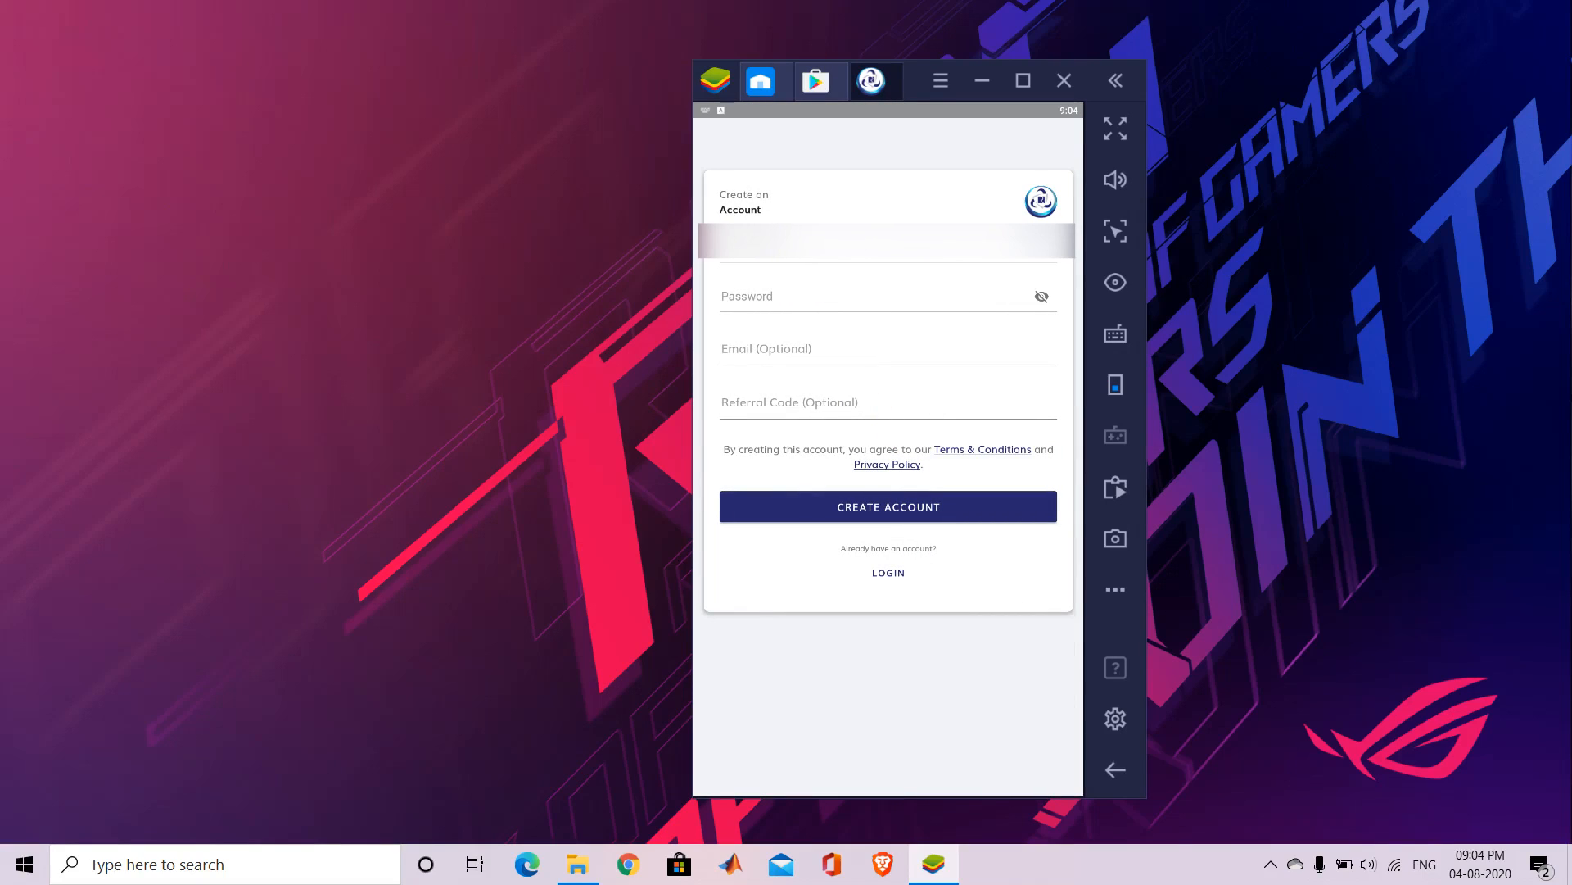
left_click(830, 297)
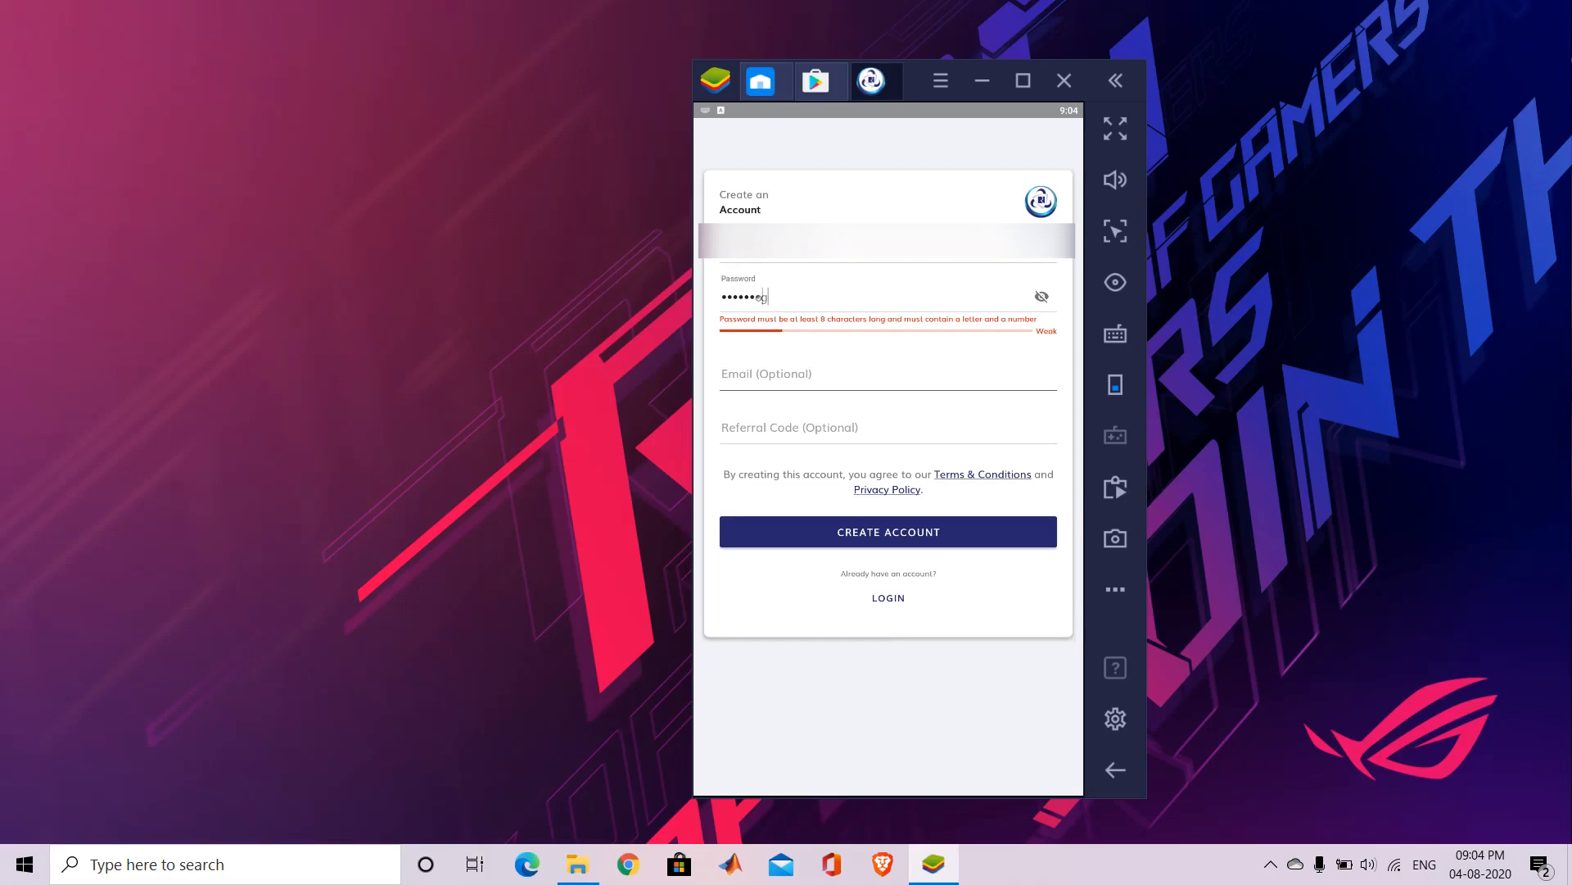
Step: Enter a strong account password and submit the new IRCTC iMudra account
left_click(878, 529)
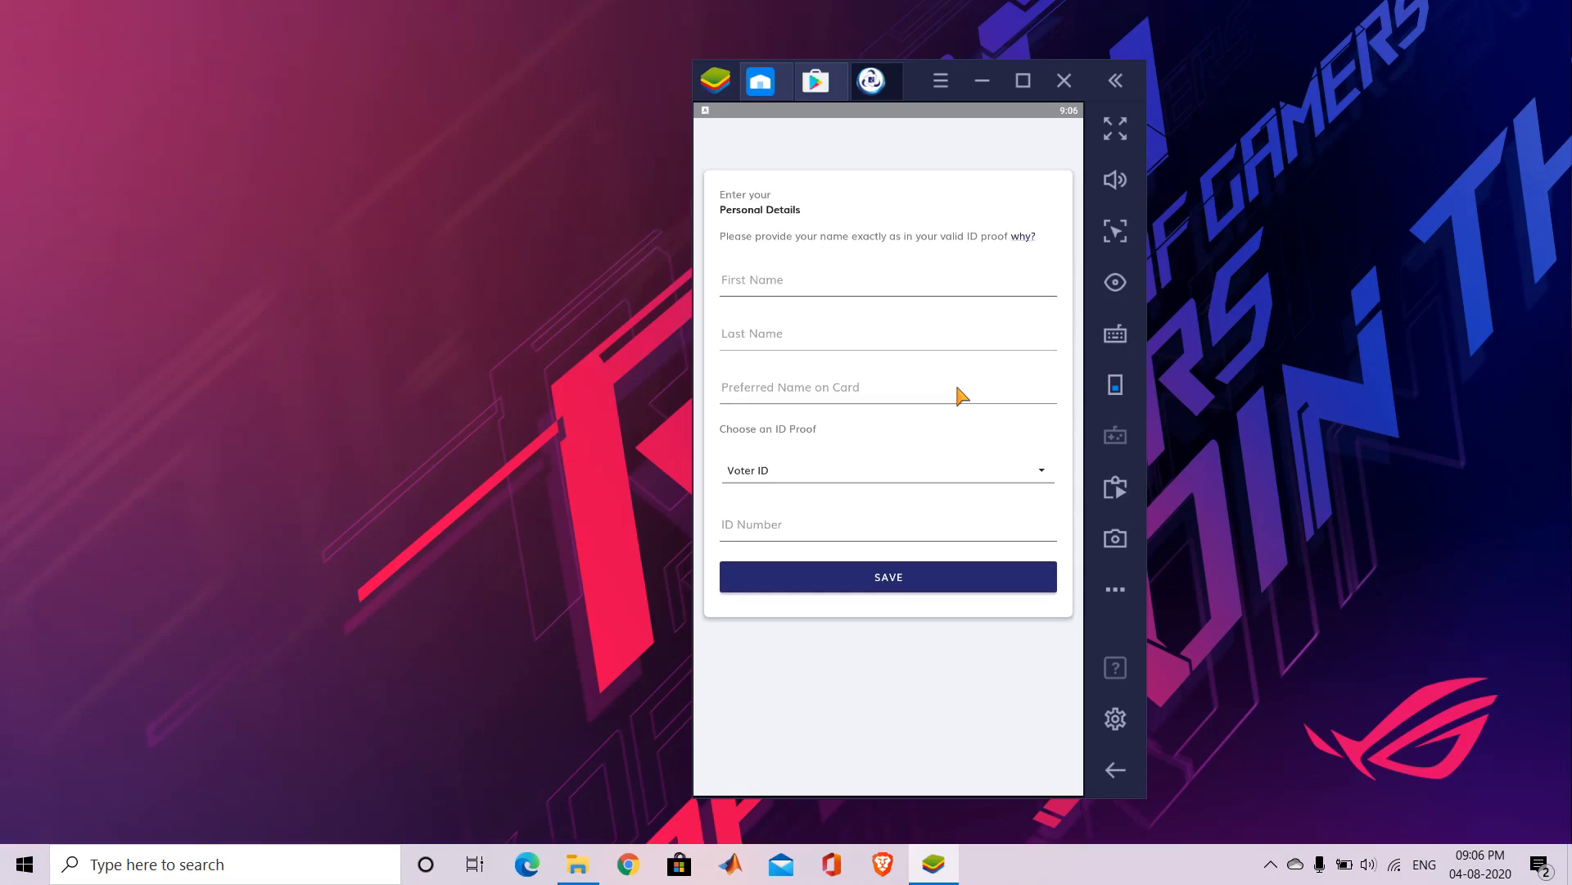
Step: Fill in the first name, last name and preferred name on card
left_click(775, 282)
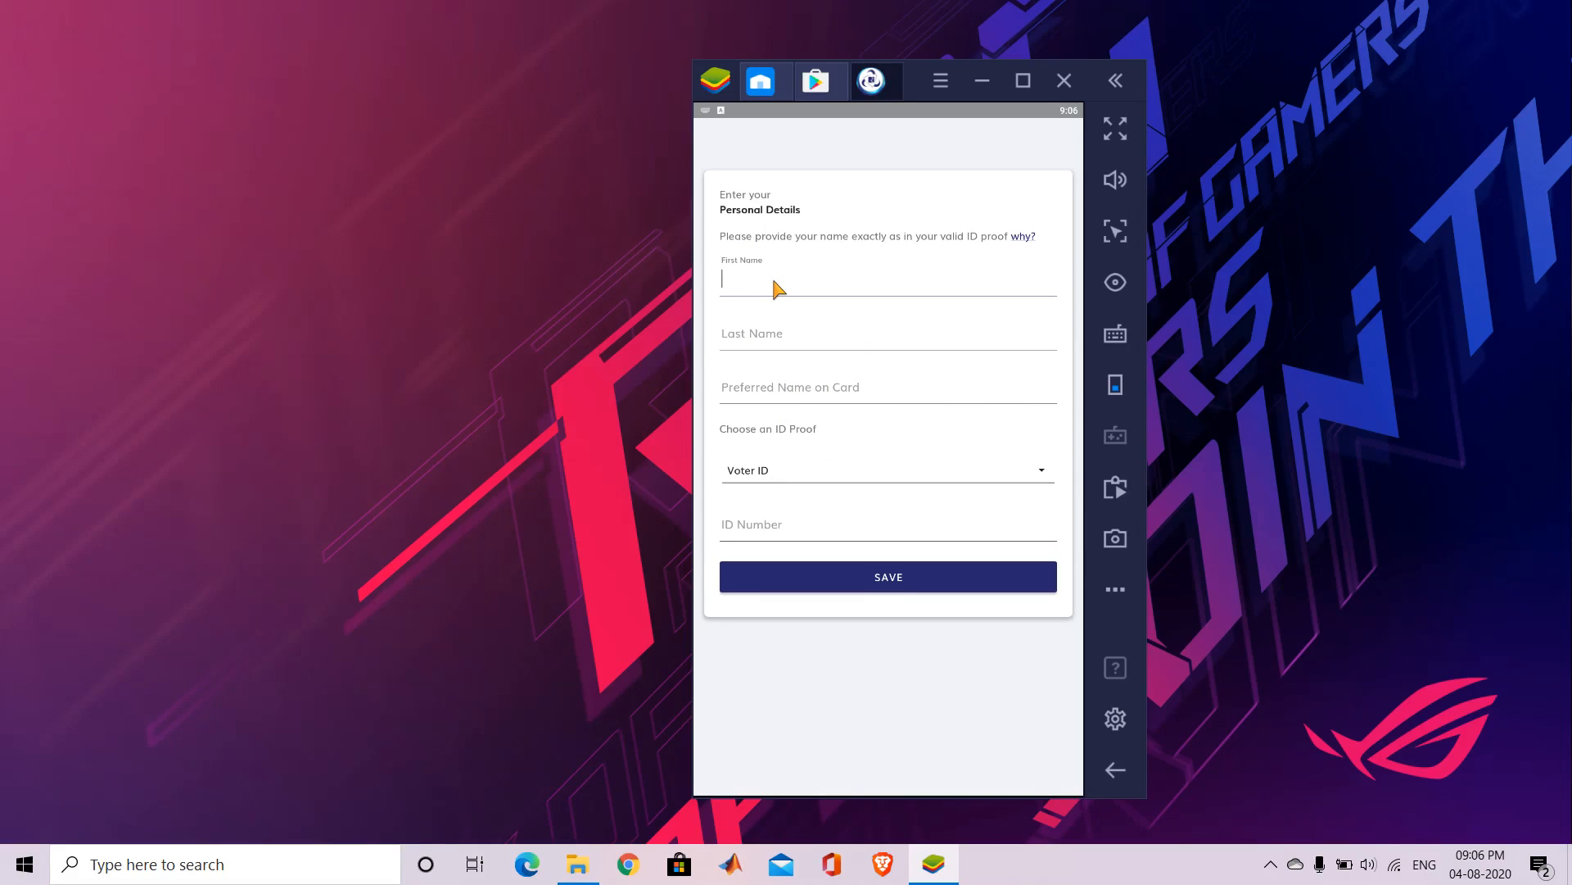
key("Tab")
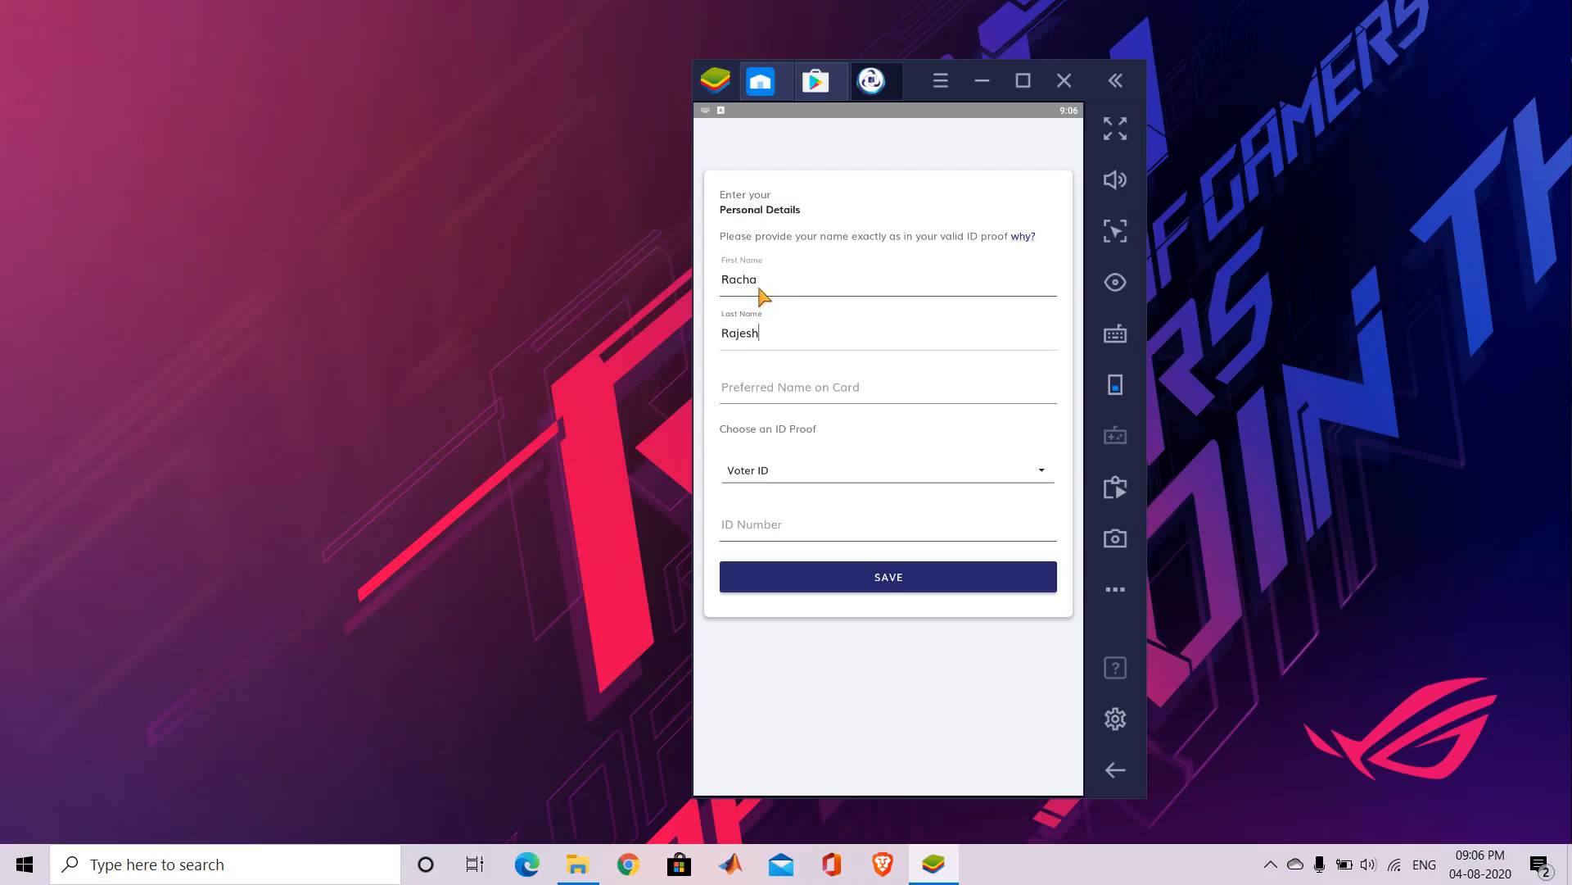
left_click(799, 398)
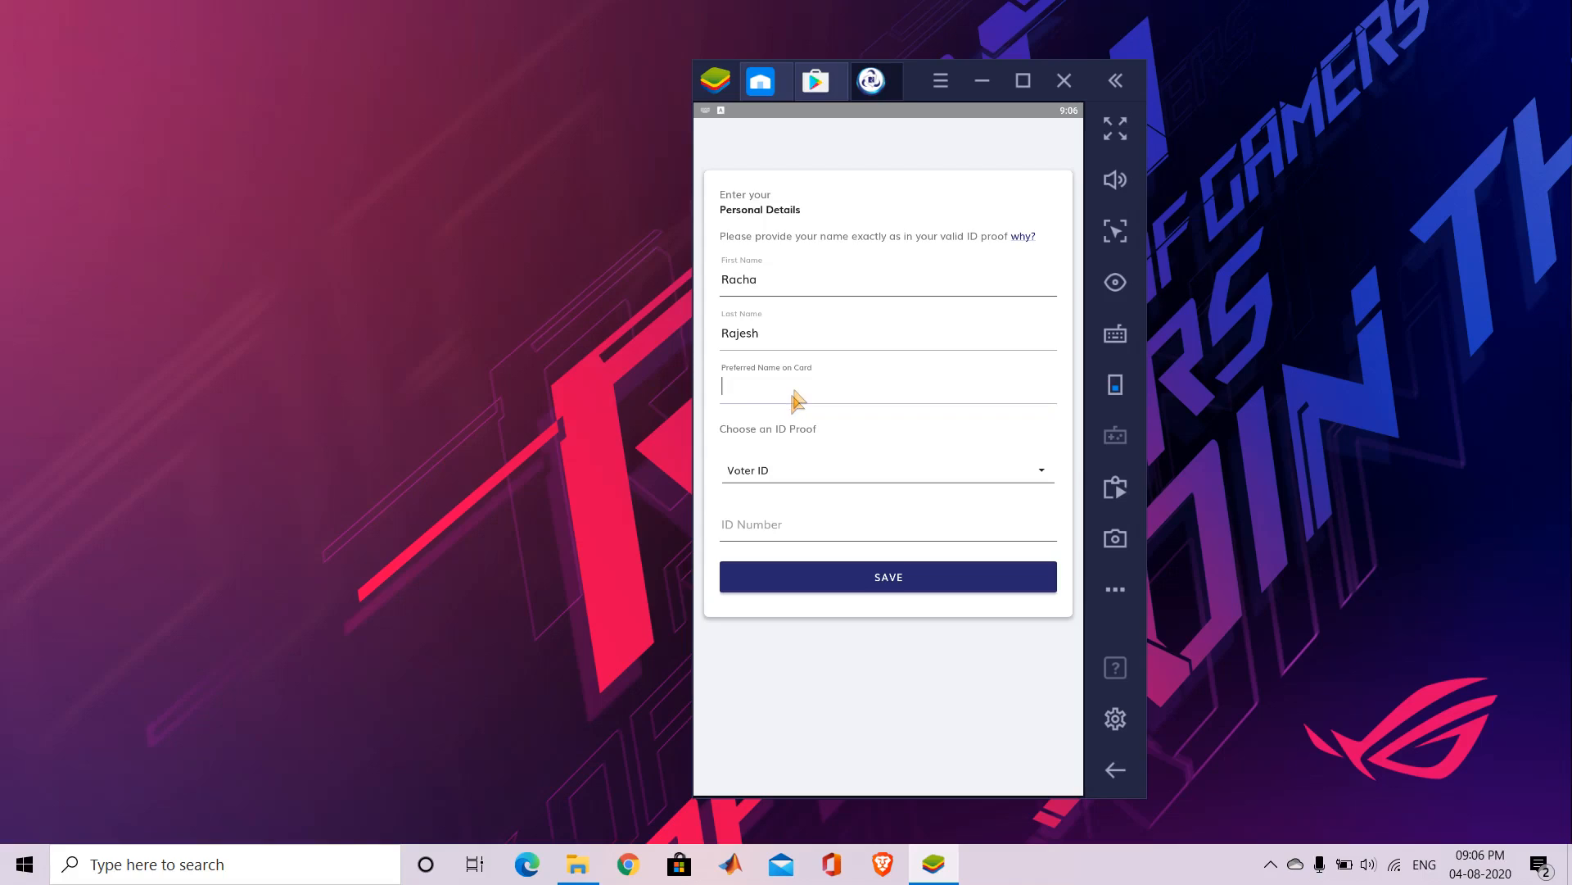
type("Rajesh")
Step: Choose Aadhar Card as the ID proof and enter its ID number
left_click(790, 483)
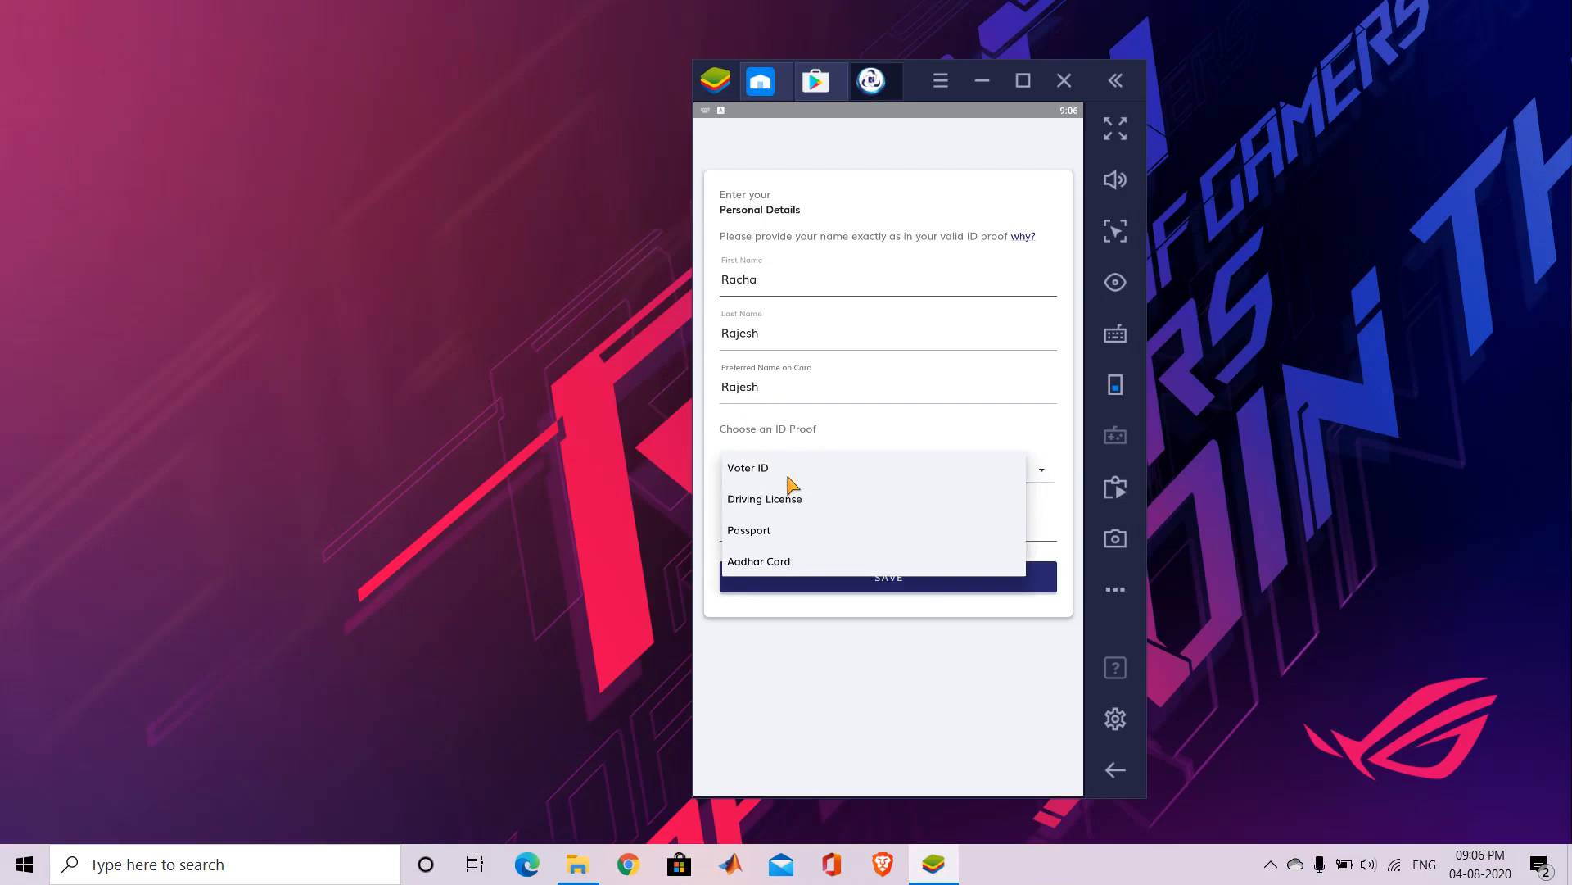
left_click(776, 558)
left_click(776, 531)
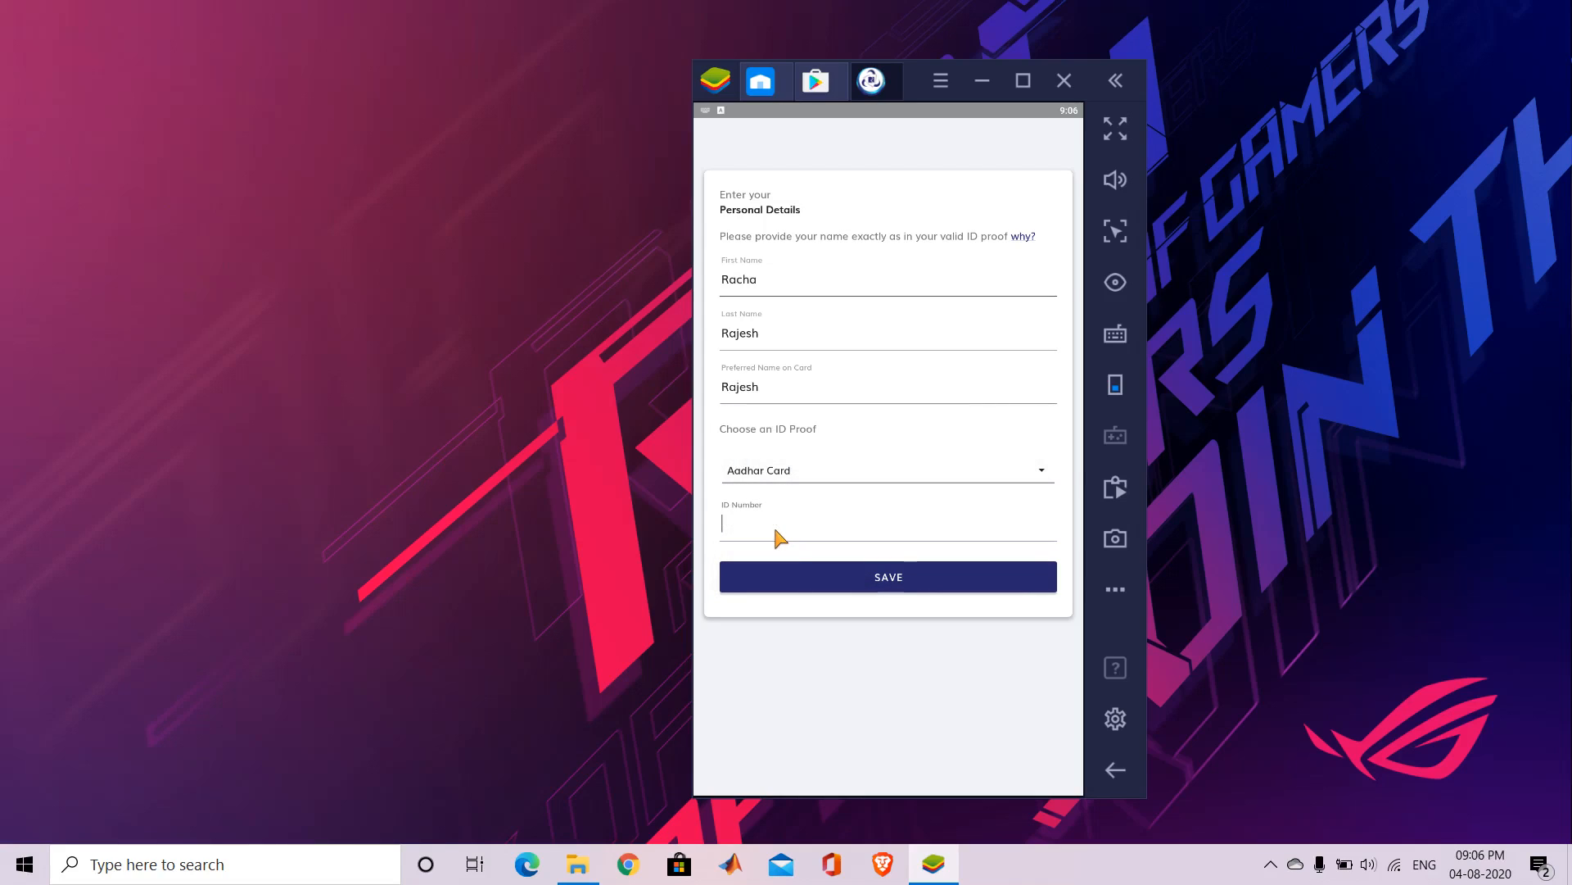
type("14")
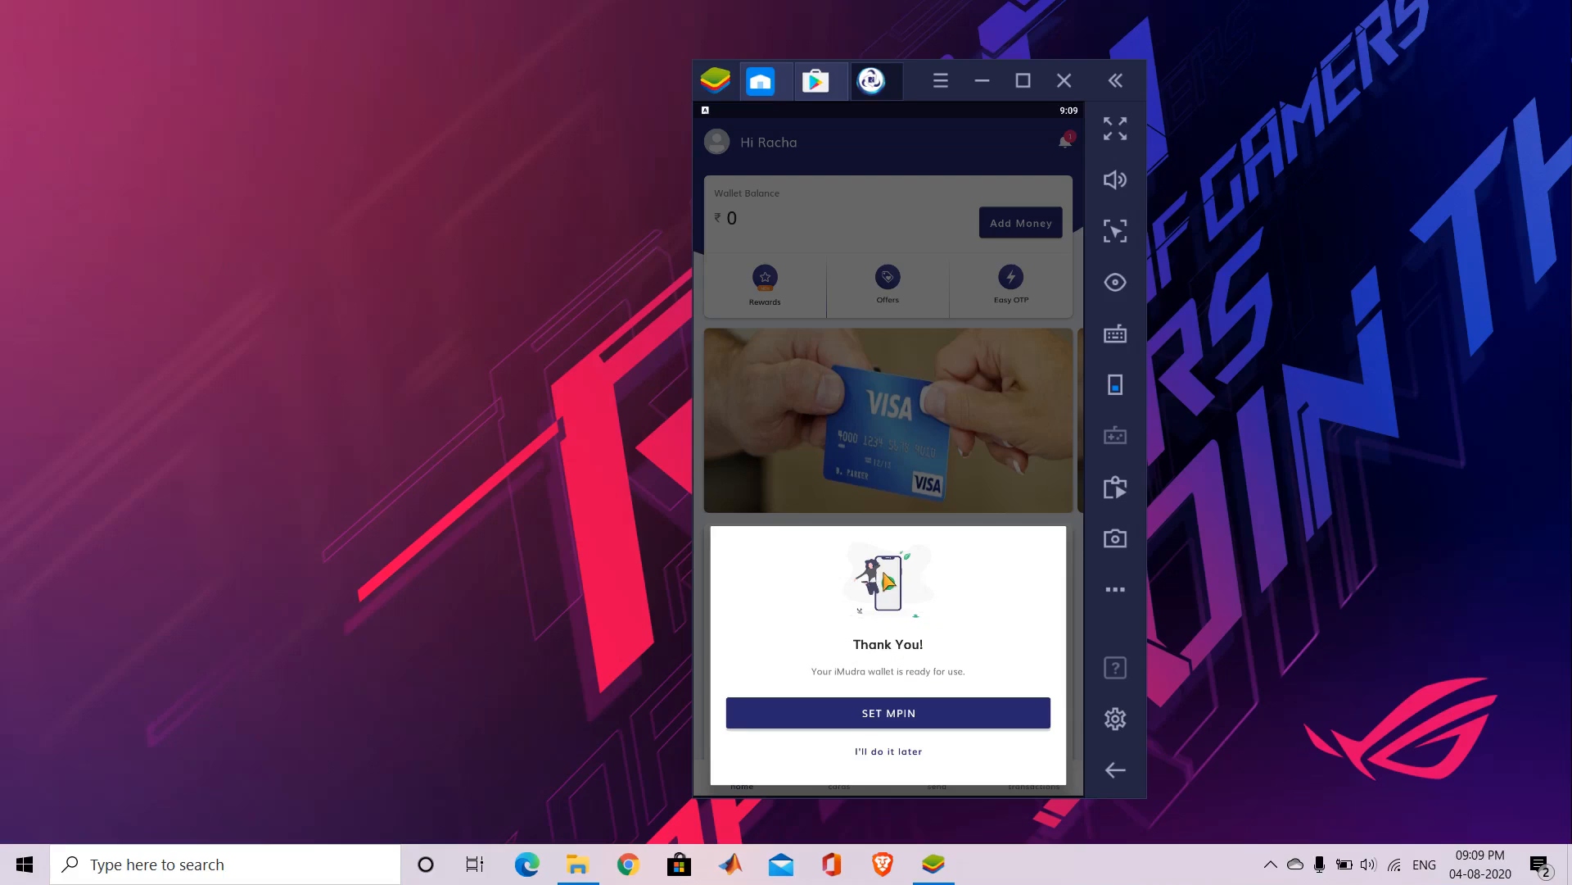
Step: Set and confirm a four-digit wallet MPIN, then finish and go to the Cards section
left_click(905, 714)
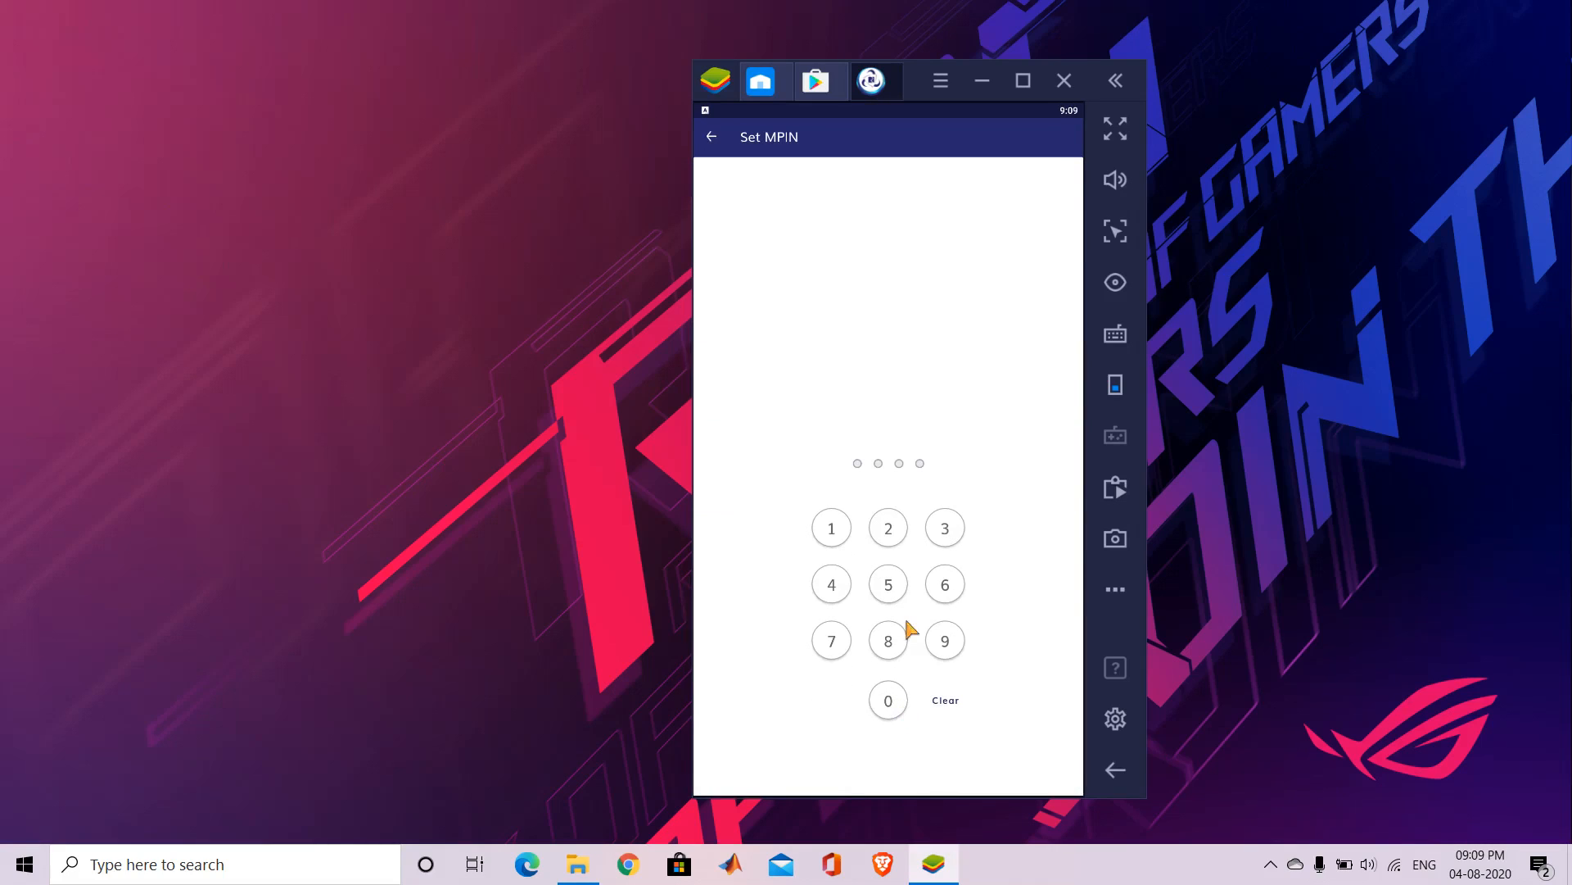
left_click(942, 589)
left_click(881, 592)
left_click(845, 591)
left_click(946, 539)
left_click(946, 602)
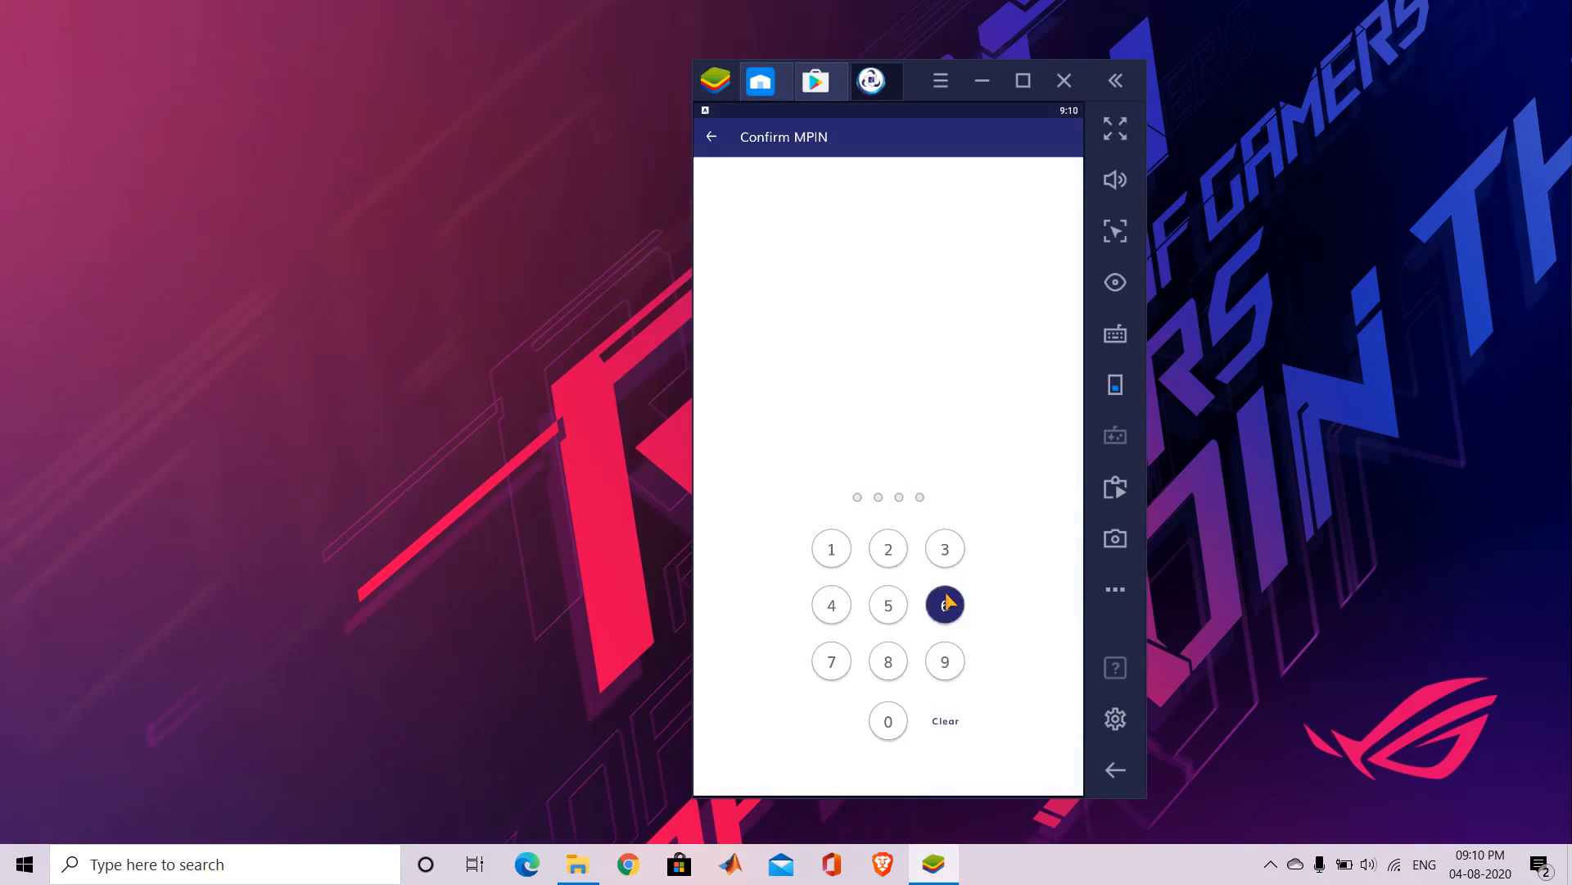
left_click(891, 608)
left_click(848, 608)
left_click(947, 546)
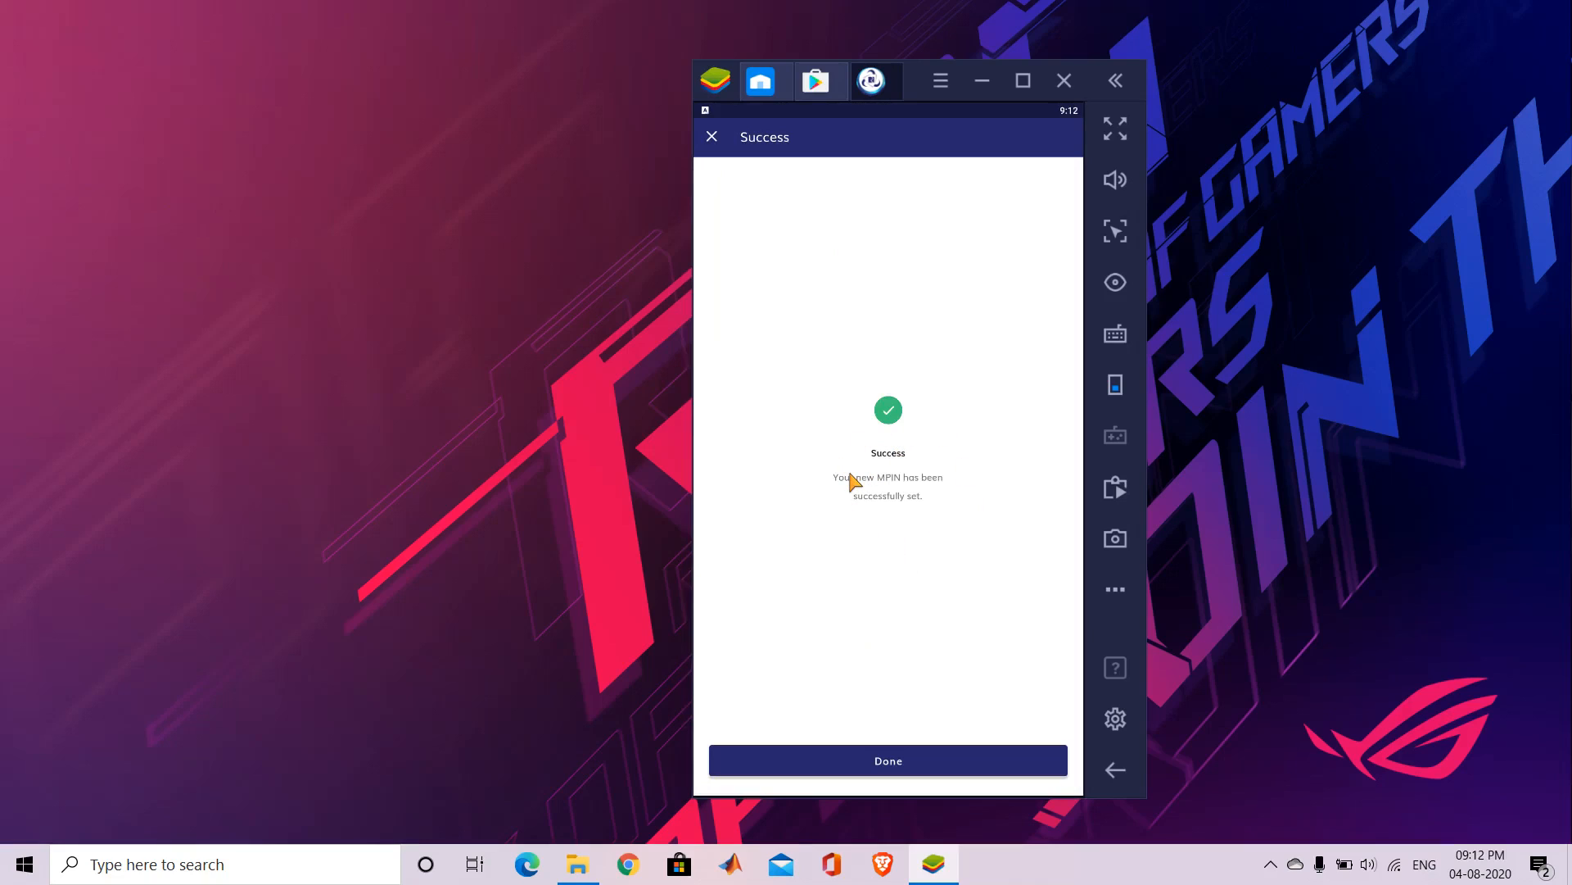
left_click(894, 762)
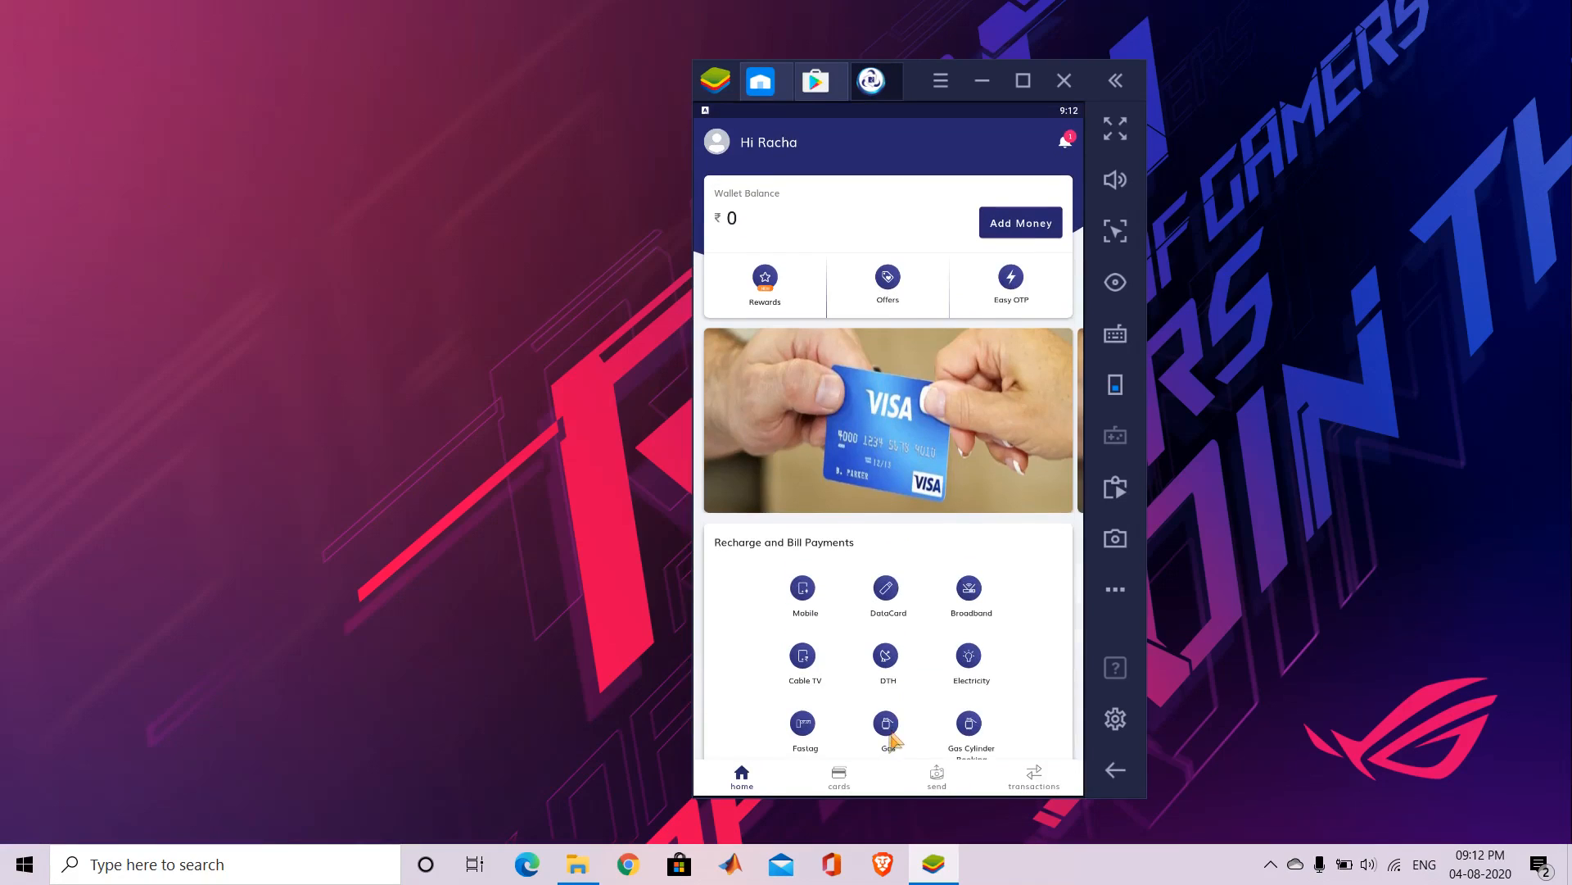
left_click(837, 778)
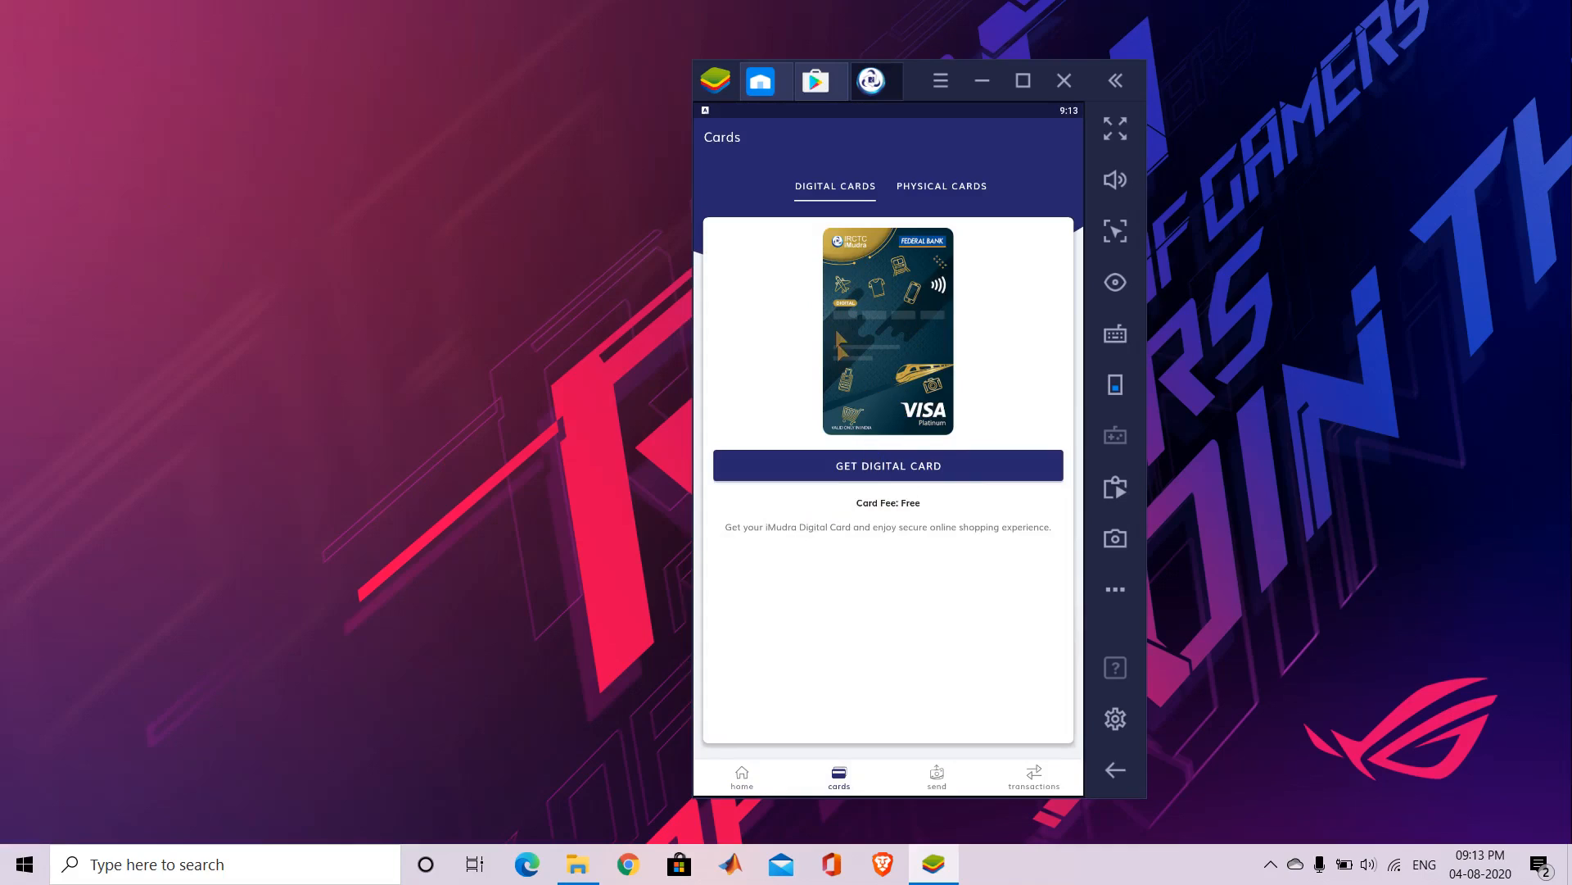
Step: Get the free iMudra digital VISA card and switch on its online payments
left_click(875, 465)
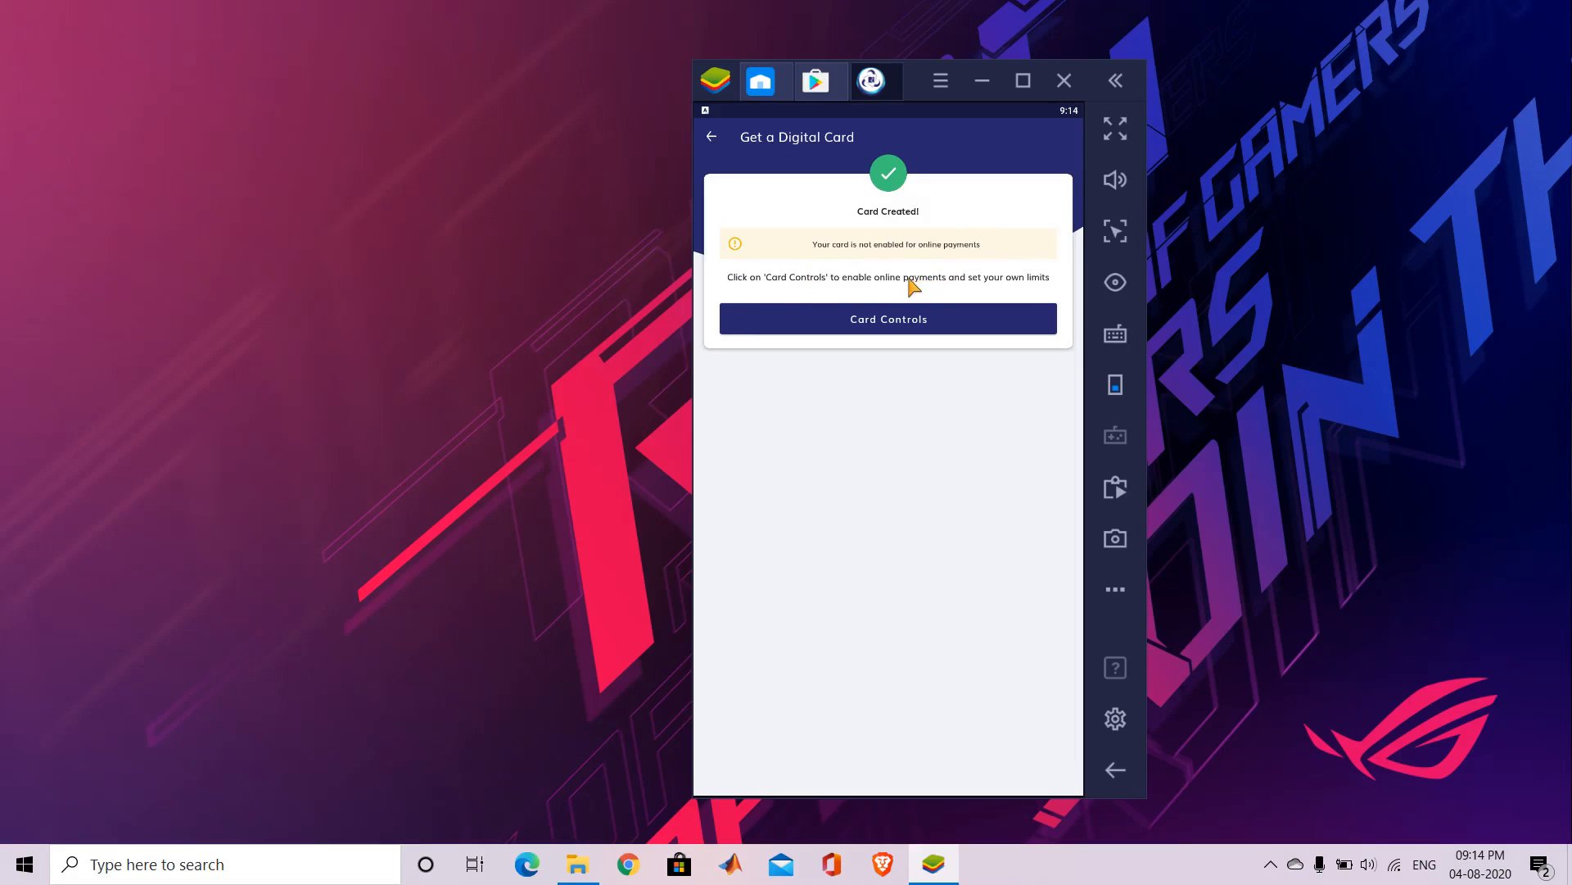
left_click(862, 321)
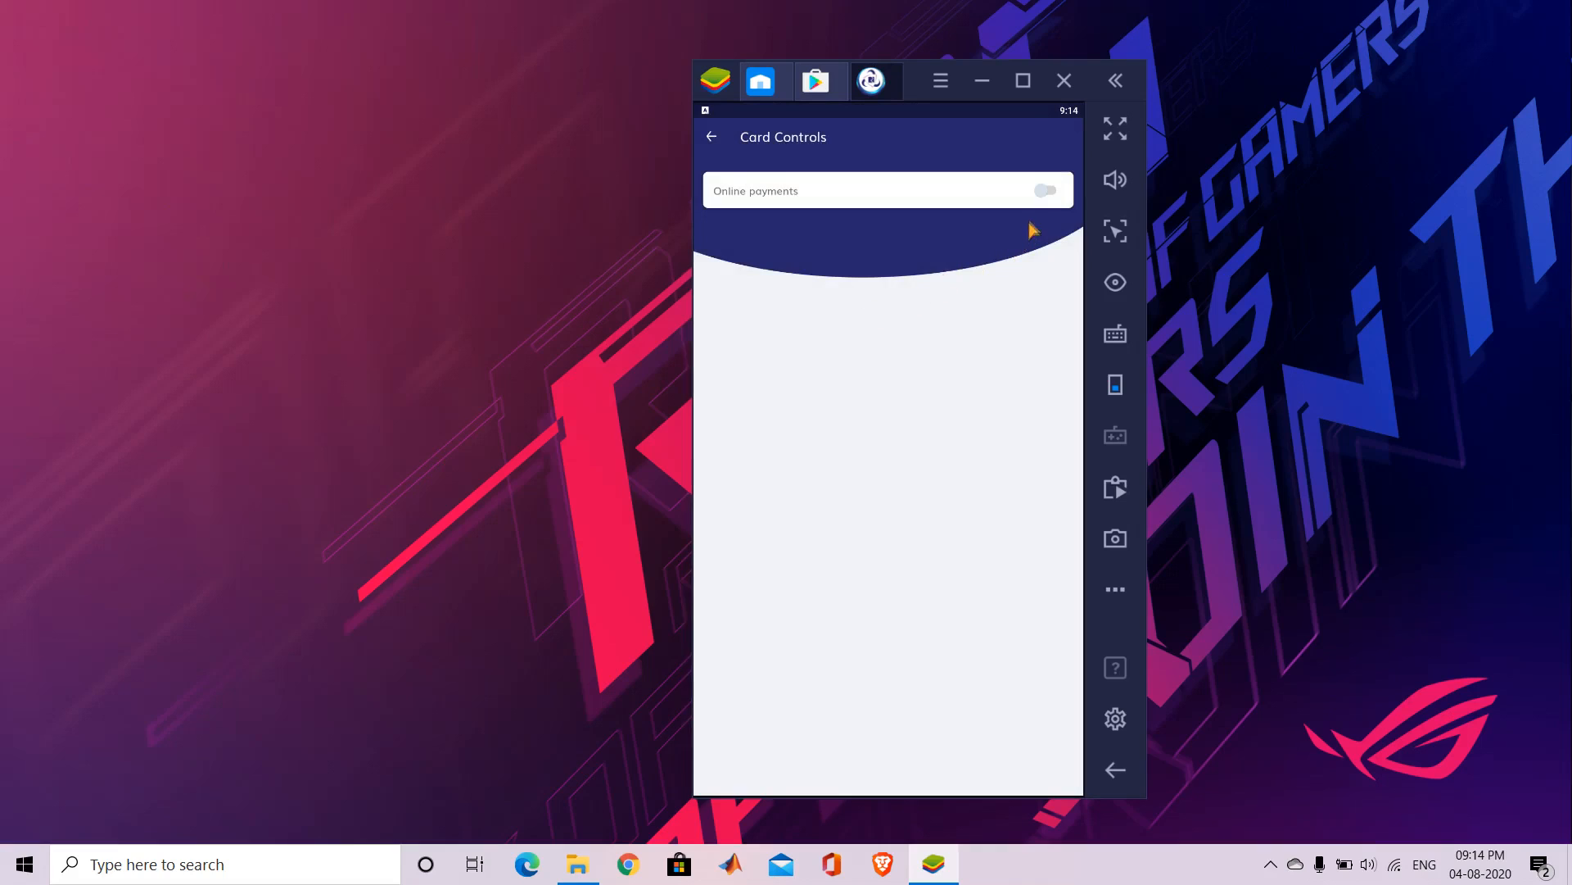
left_click(1045, 192)
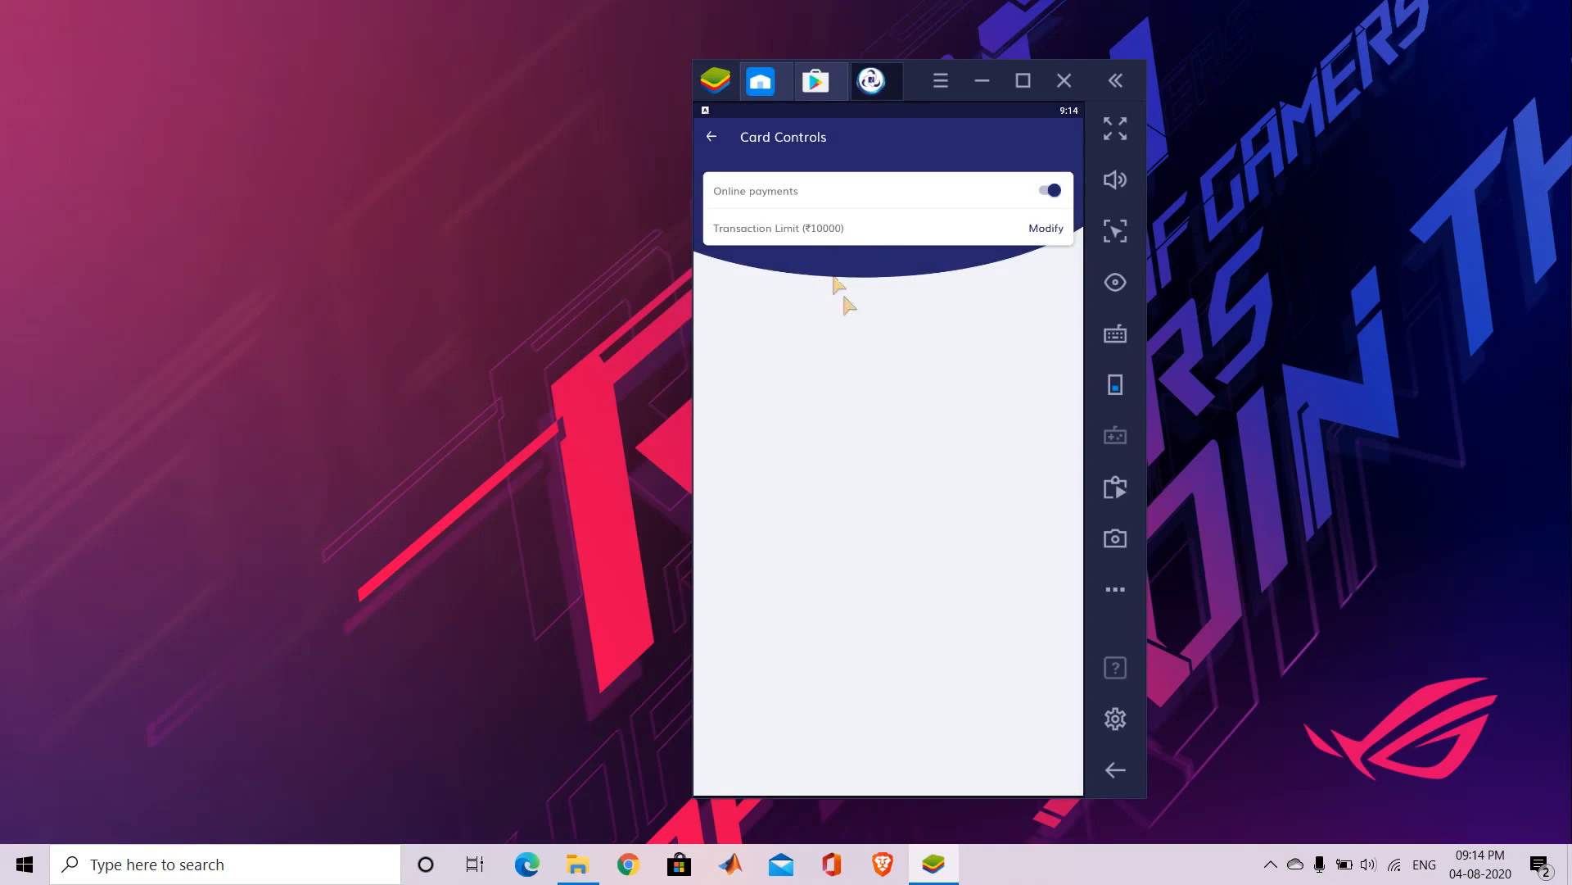
left_click(714, 139)
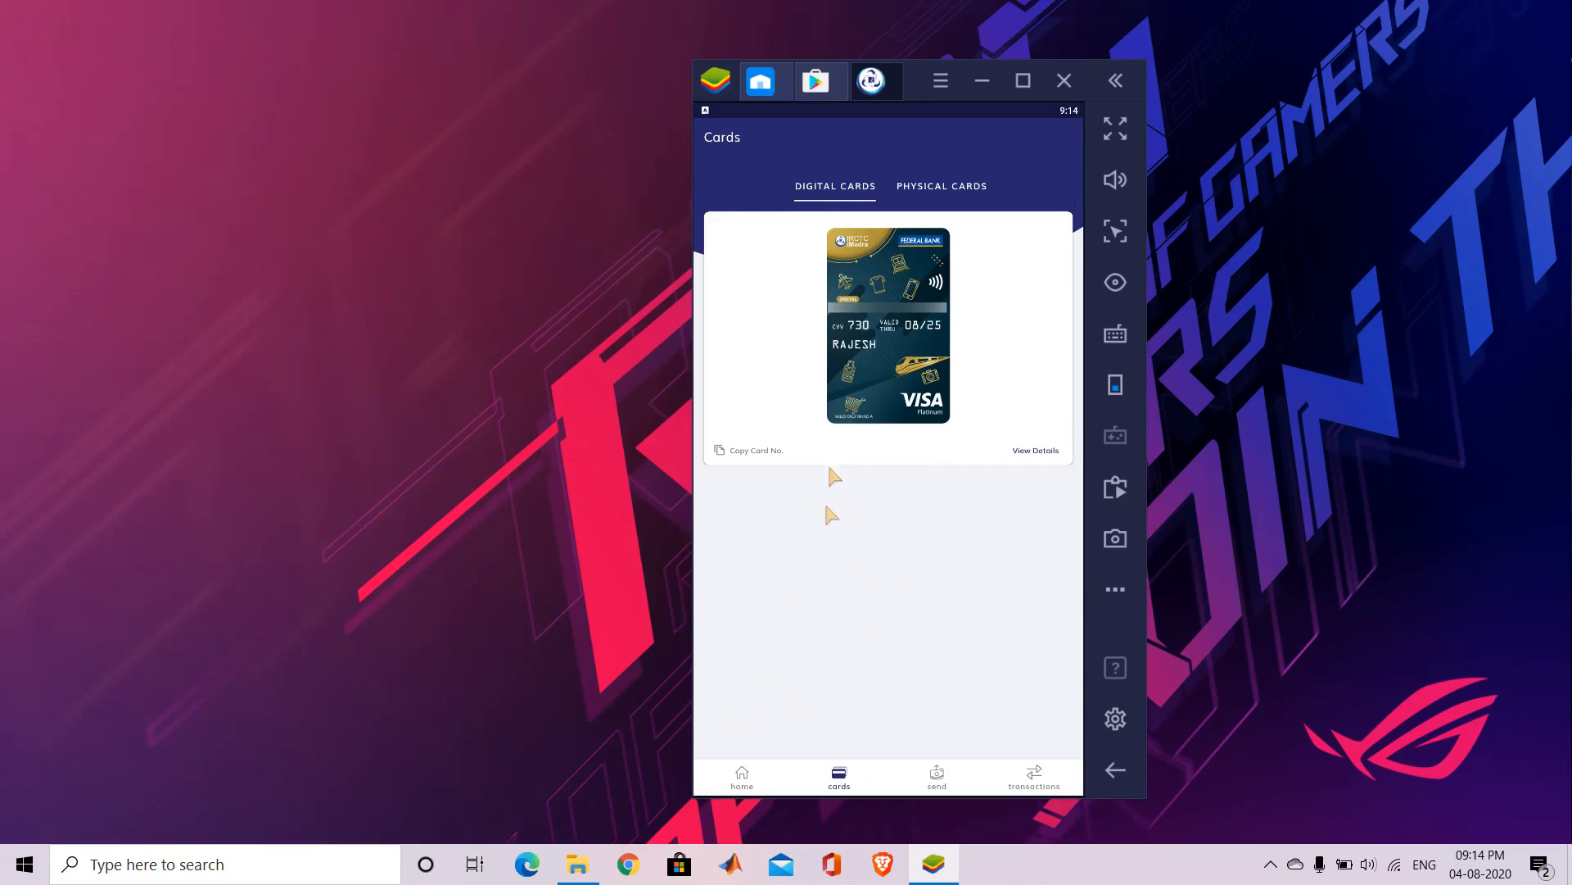
Step: In maximized Brave, search 'aws', open aws.amazon.com and start Create an AWS Account
left_click(883, 865)
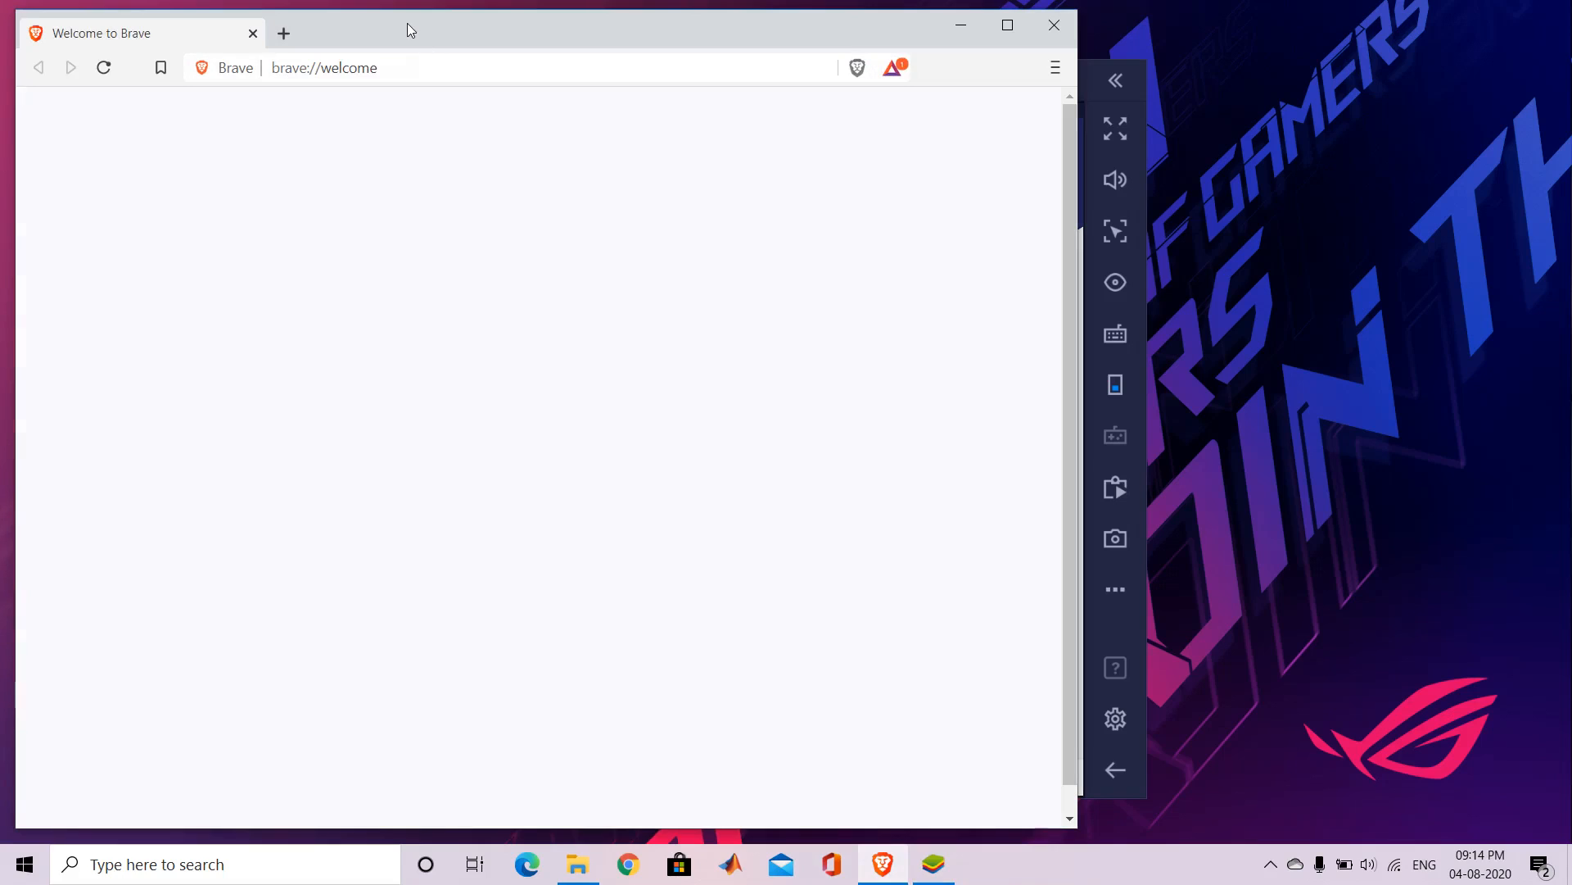
double_click(406, 23)
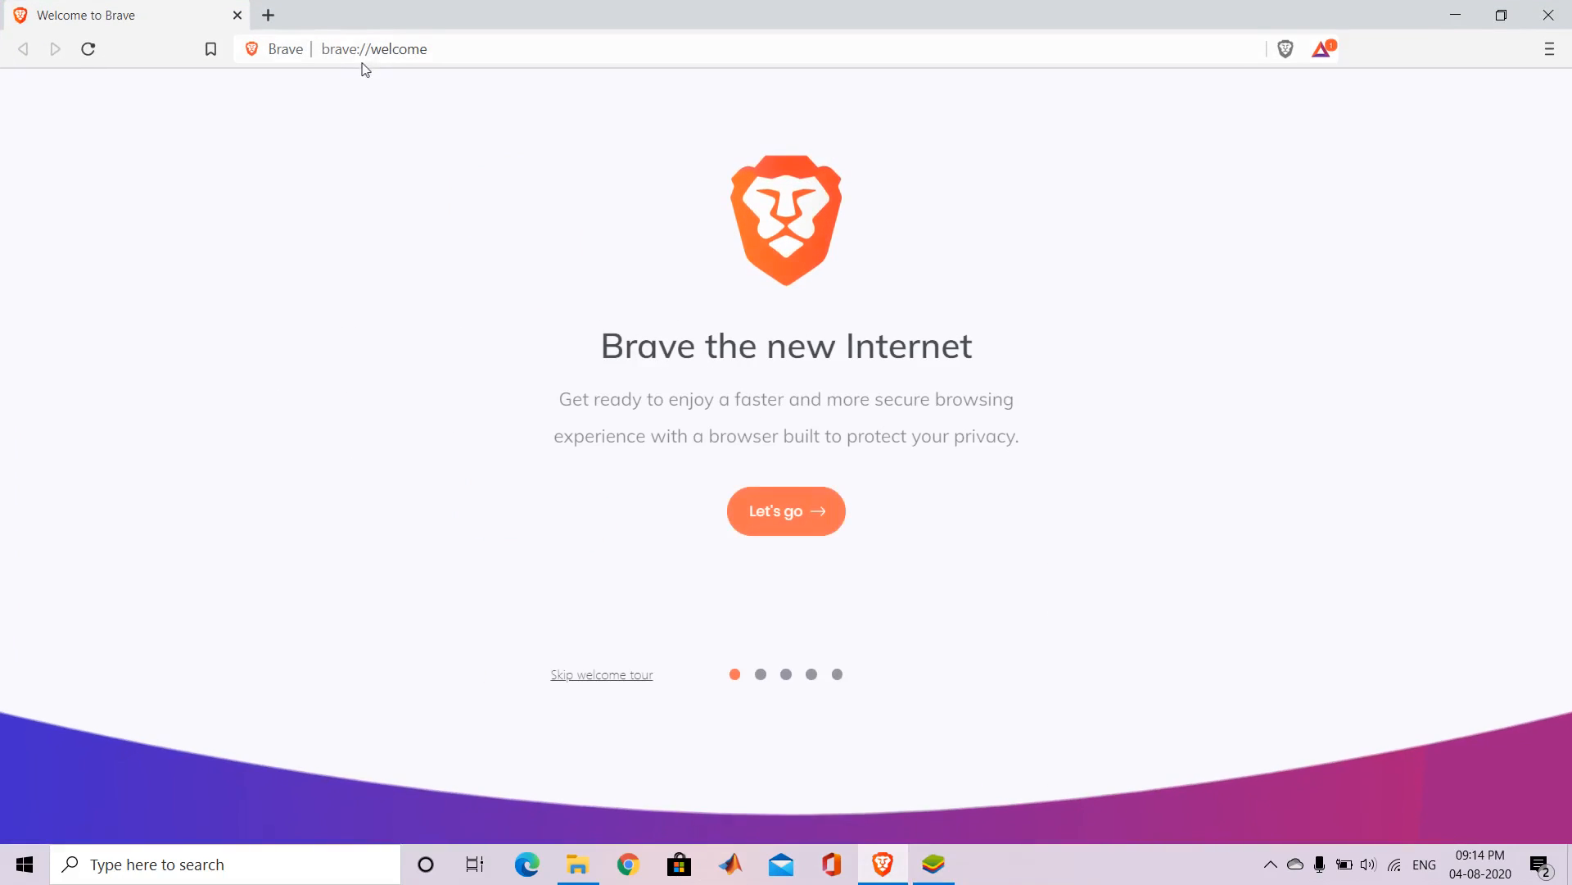
left_click(372, 49)
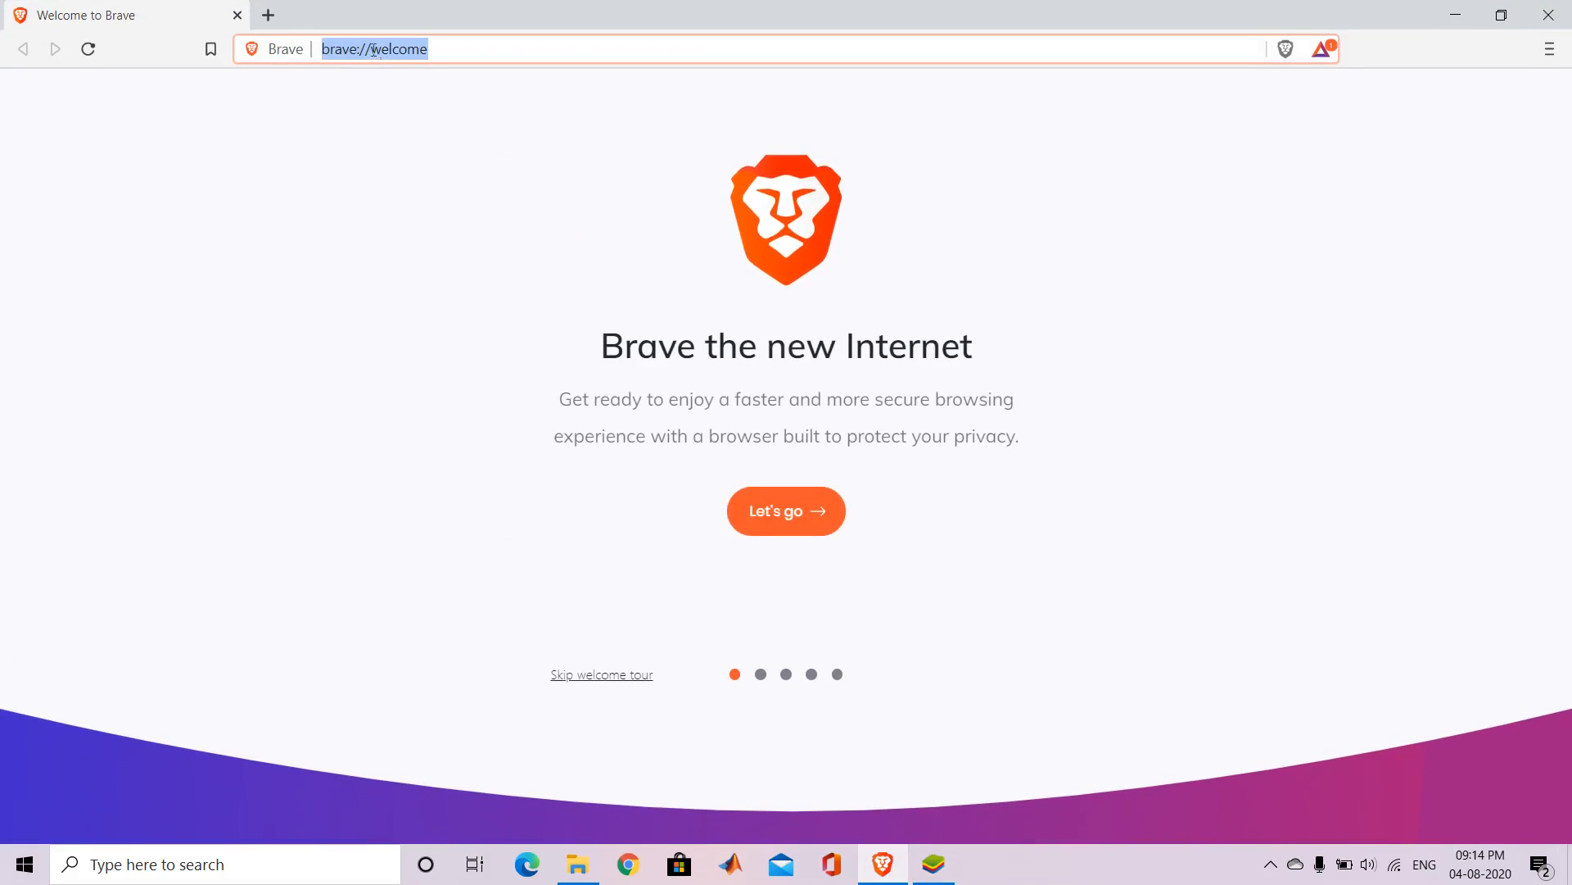
type("aws")
key("Return")
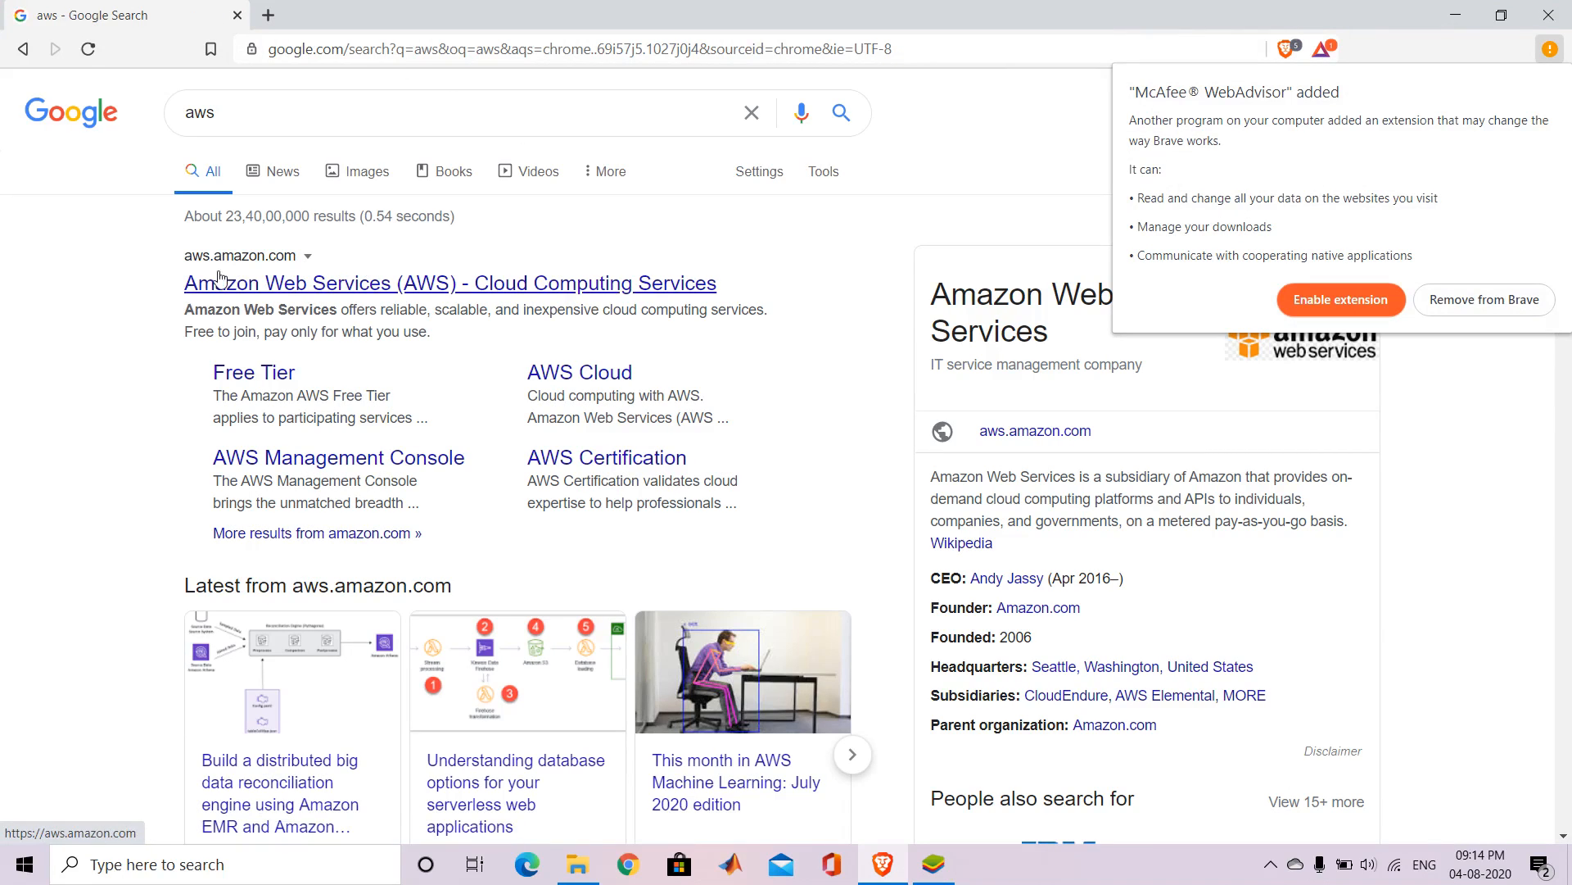
left_click(332, 289)
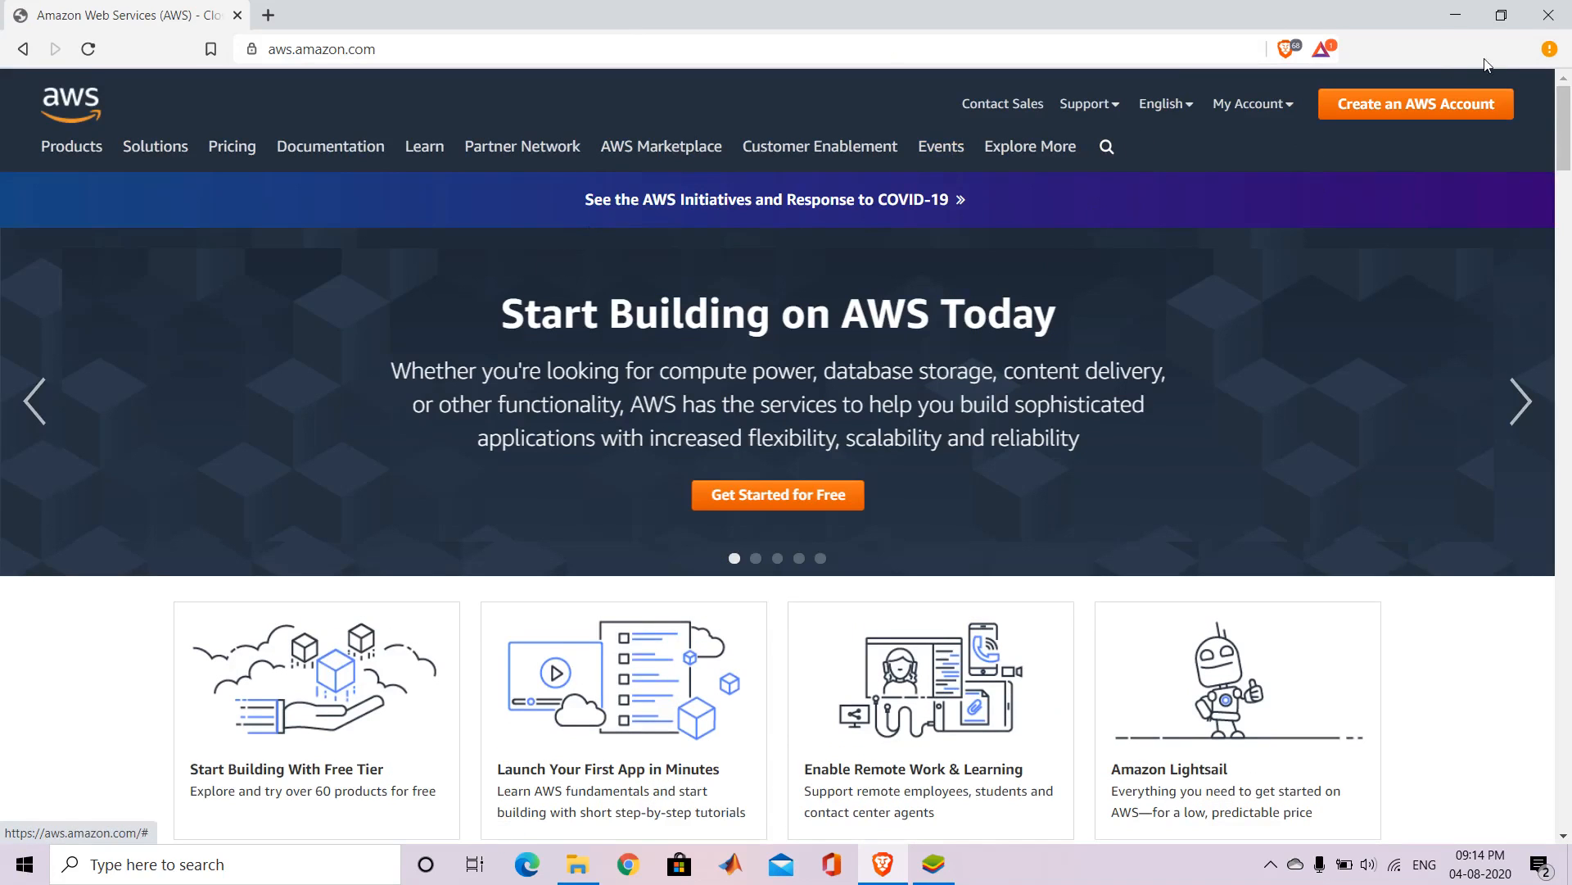
left_click(1347, 106)
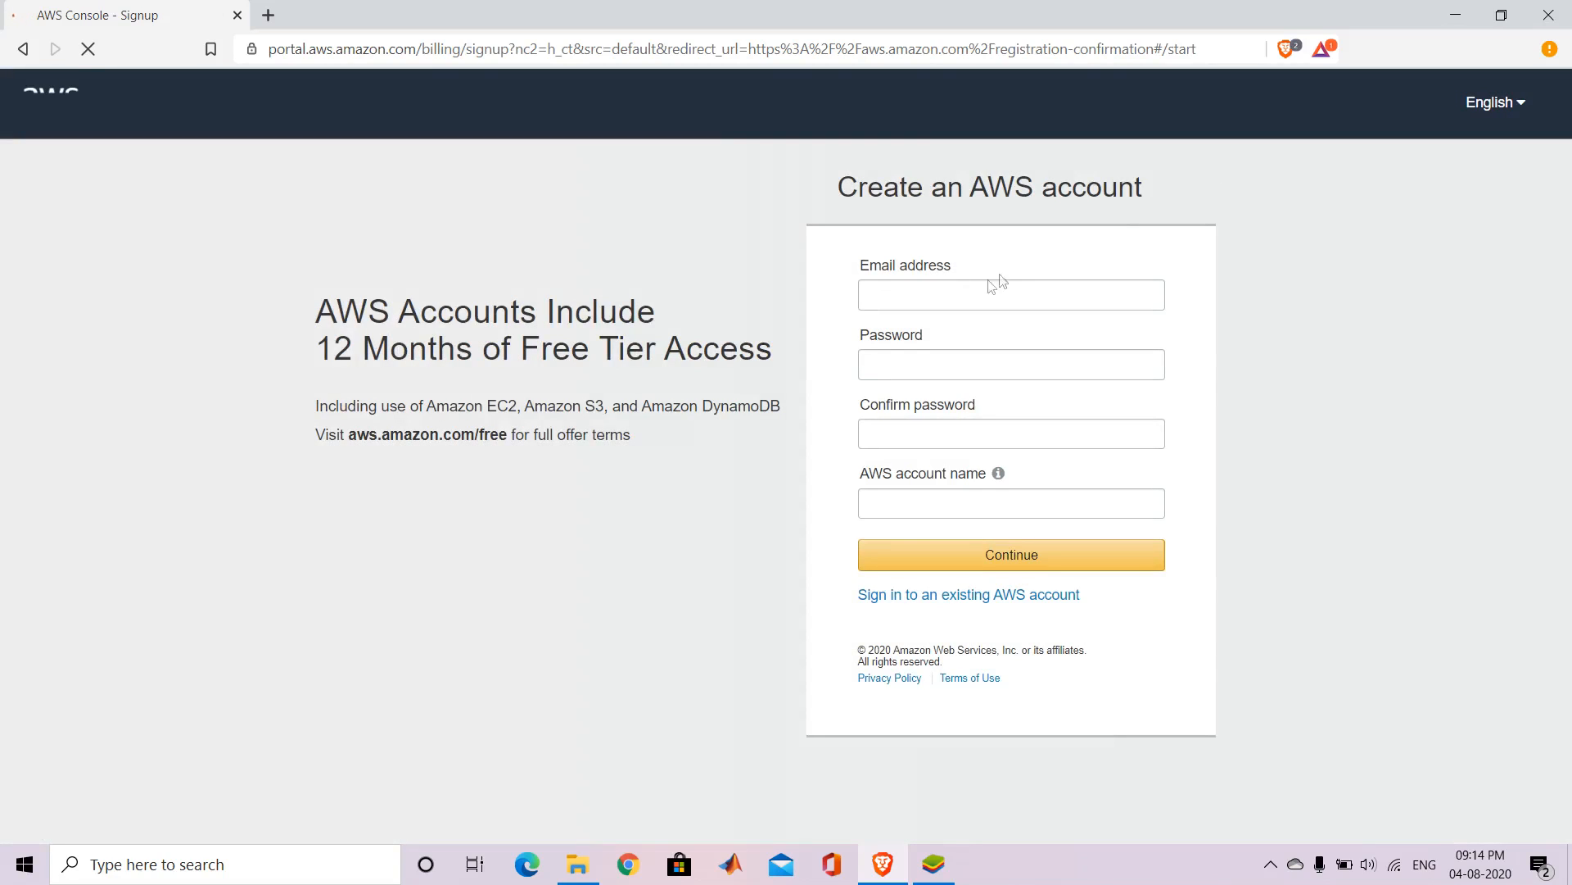
left_click(969, 292)
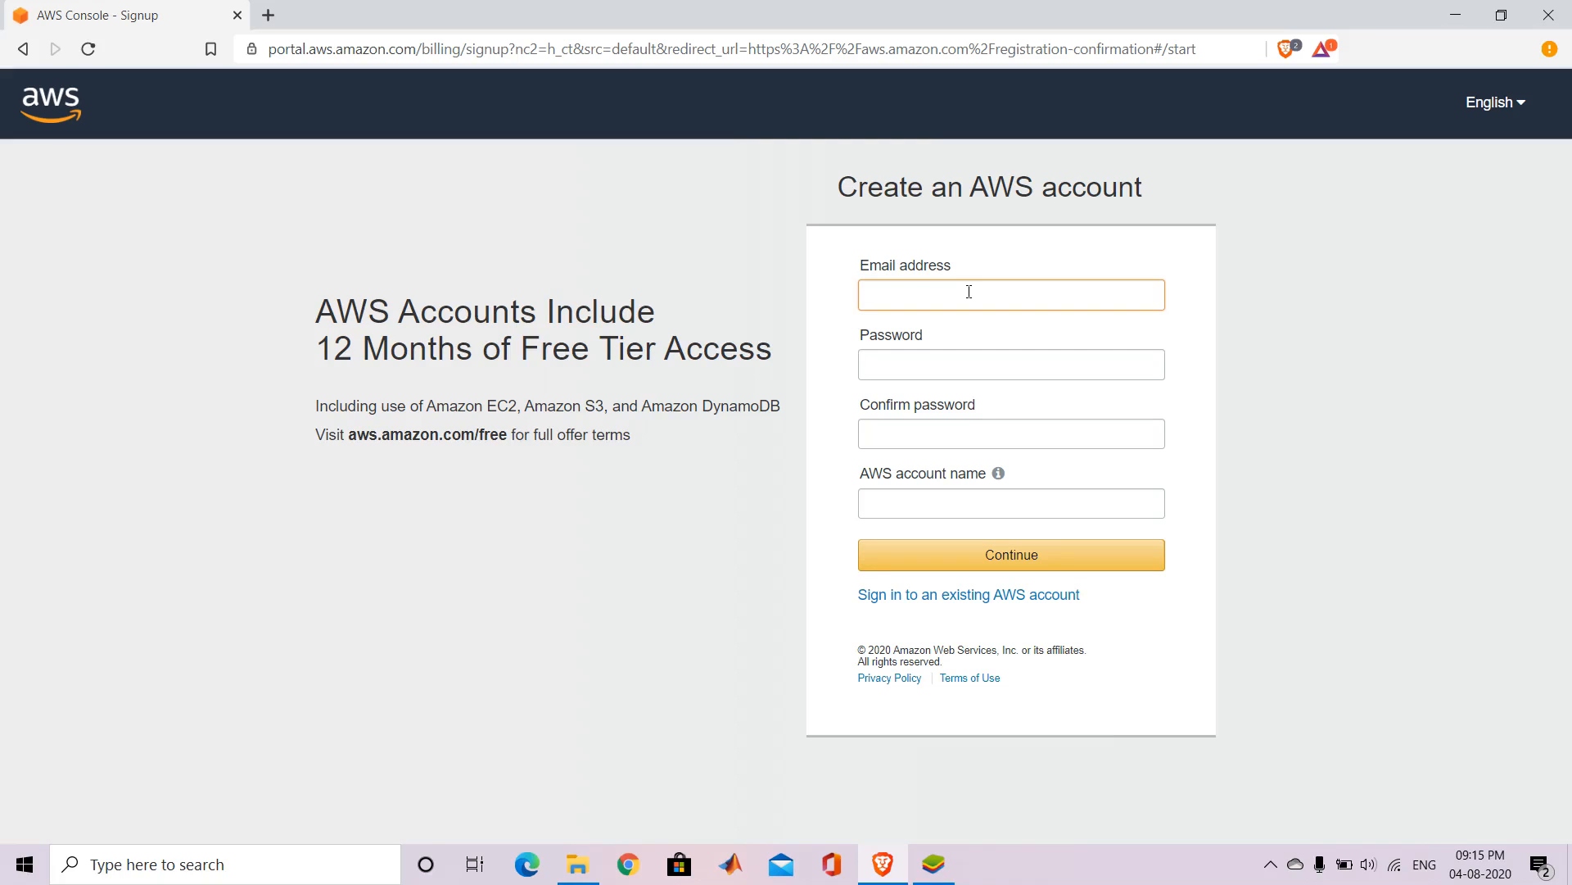
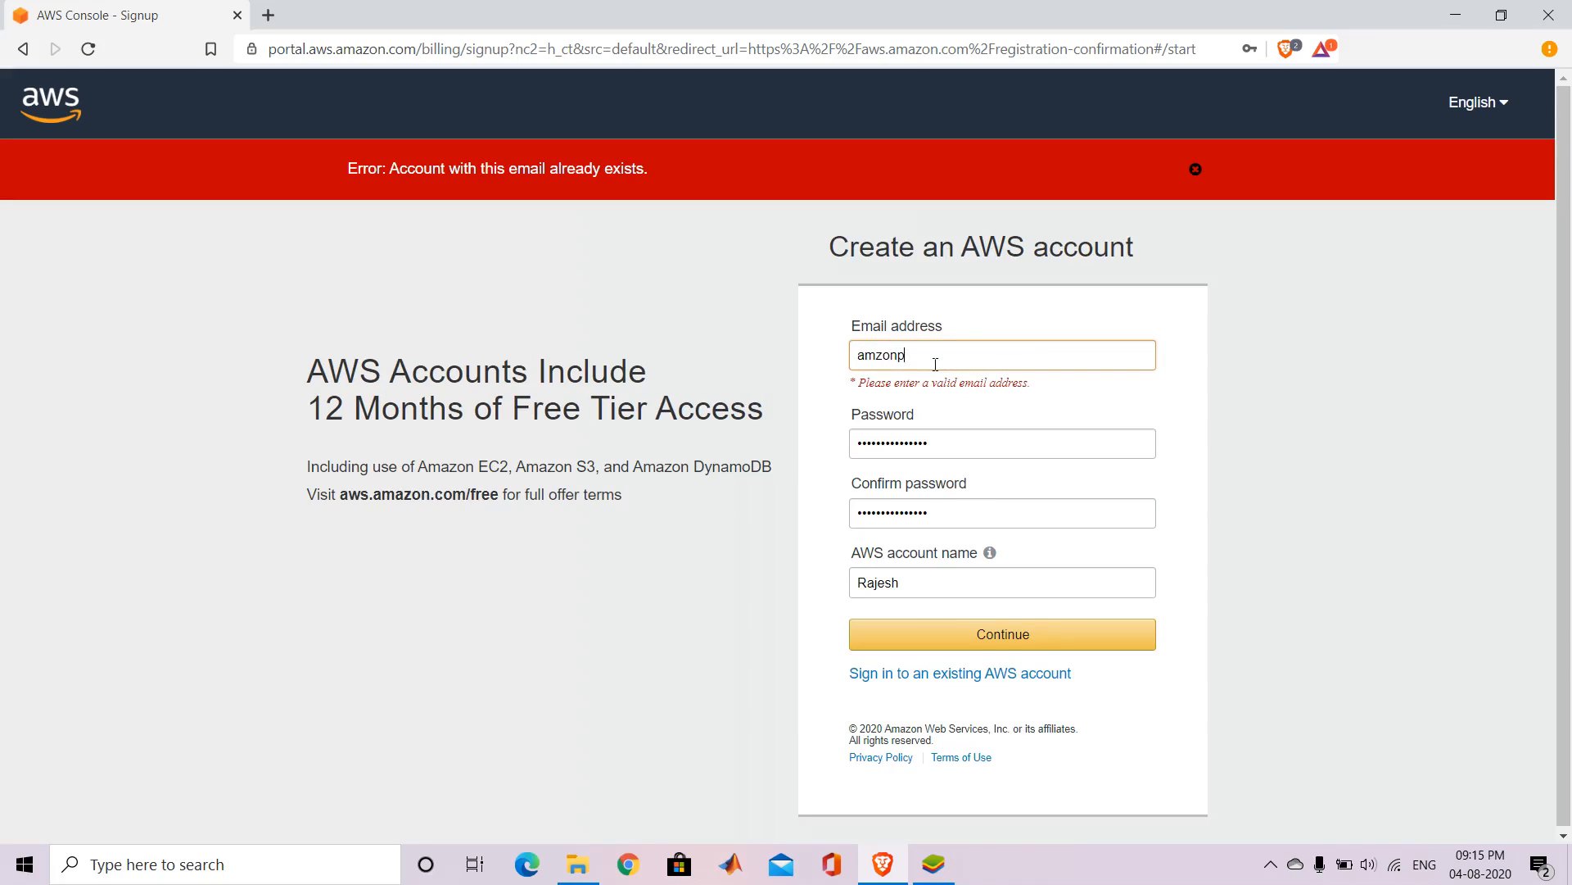
Step: Enter the sign-up e-mail address and continue to the contact information step
left_click(991, 606)
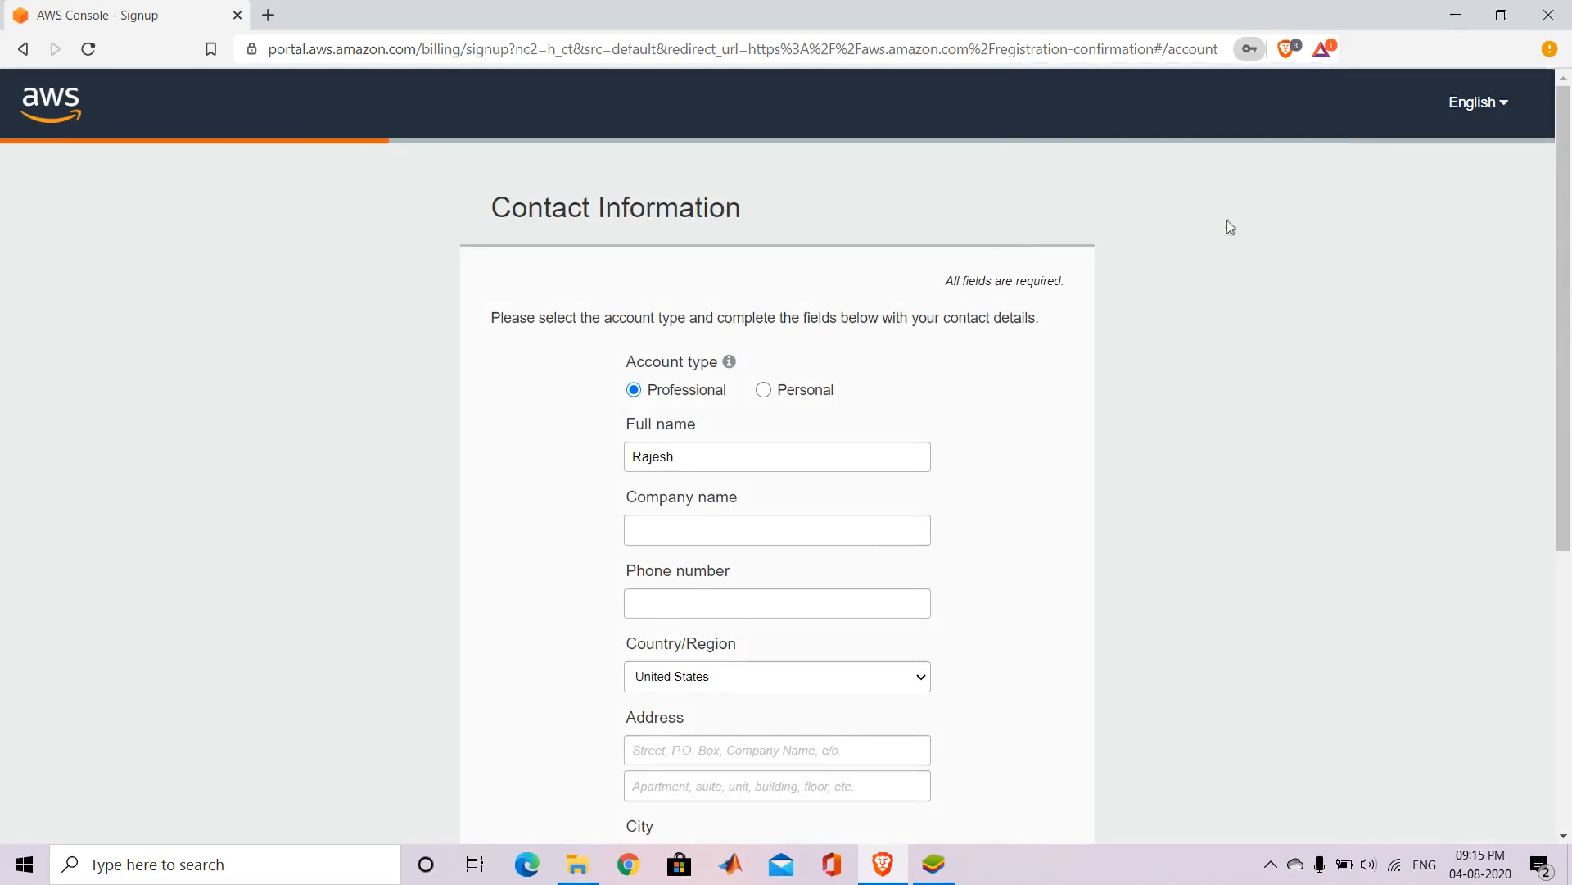
Step: Make it a Personal account and enter the contact phone number
scroll(931, 502, "down", 3)
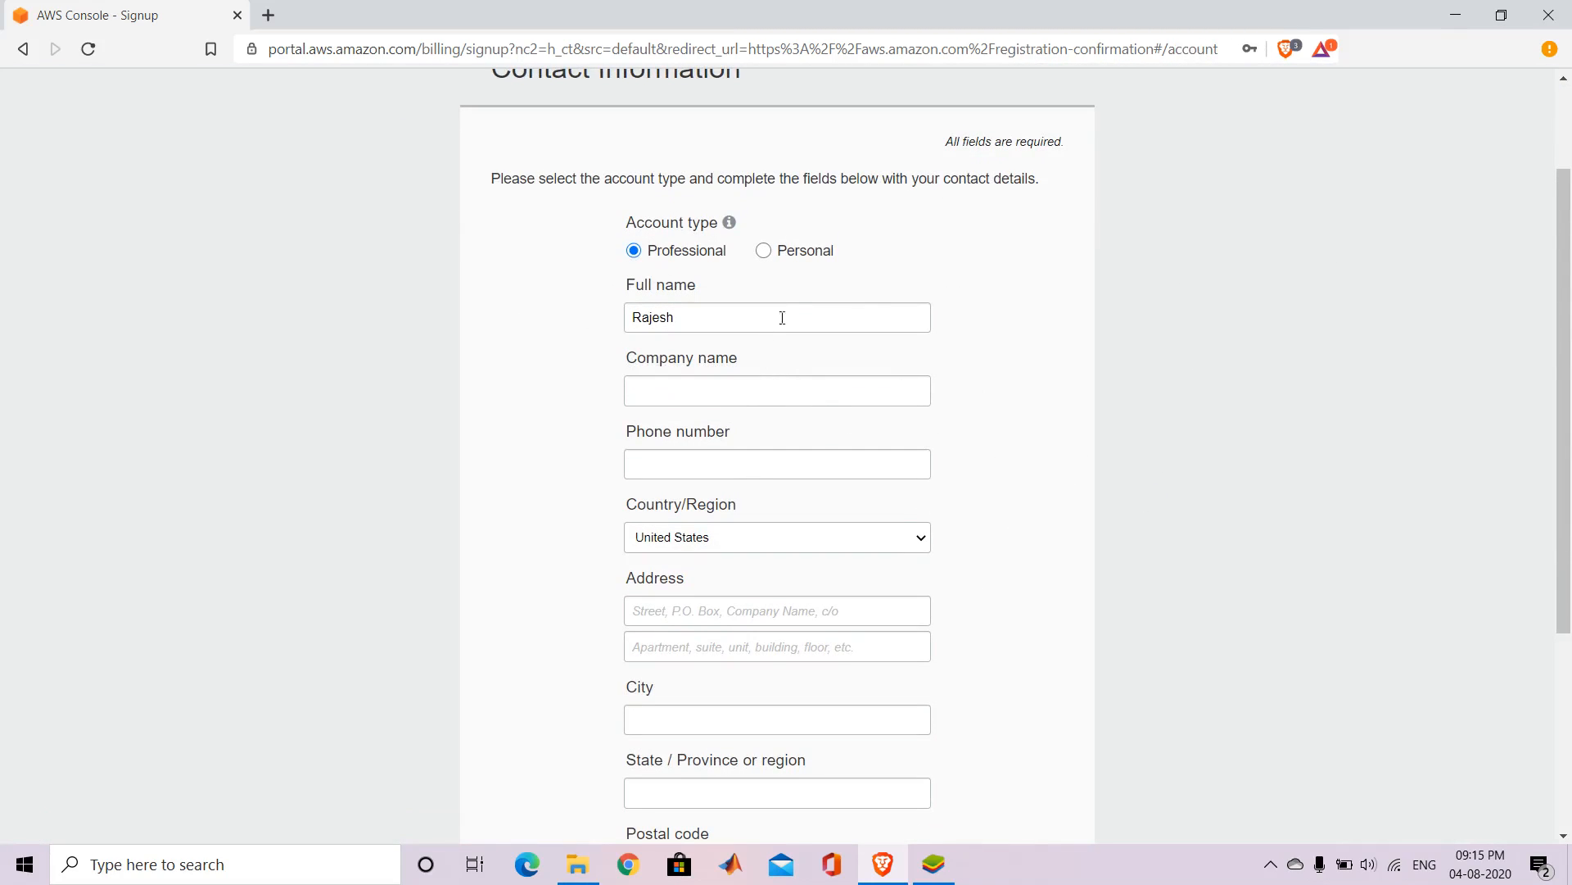
left_click(774, 254)
left_click(714, 324)
left_click(687, 393)
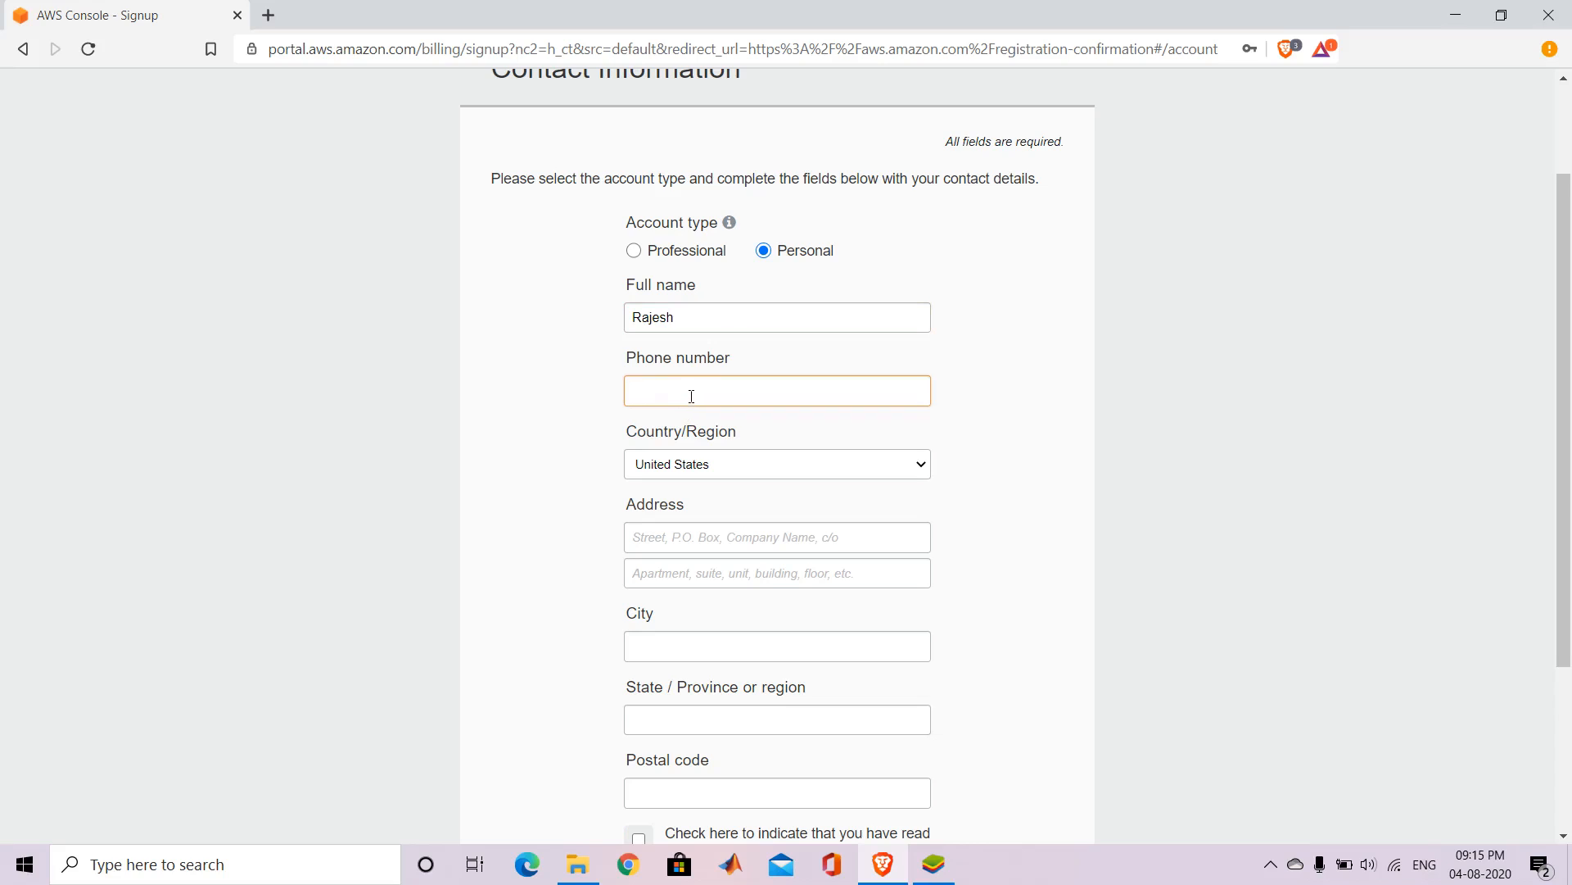
type("8")
key("BackSpace")
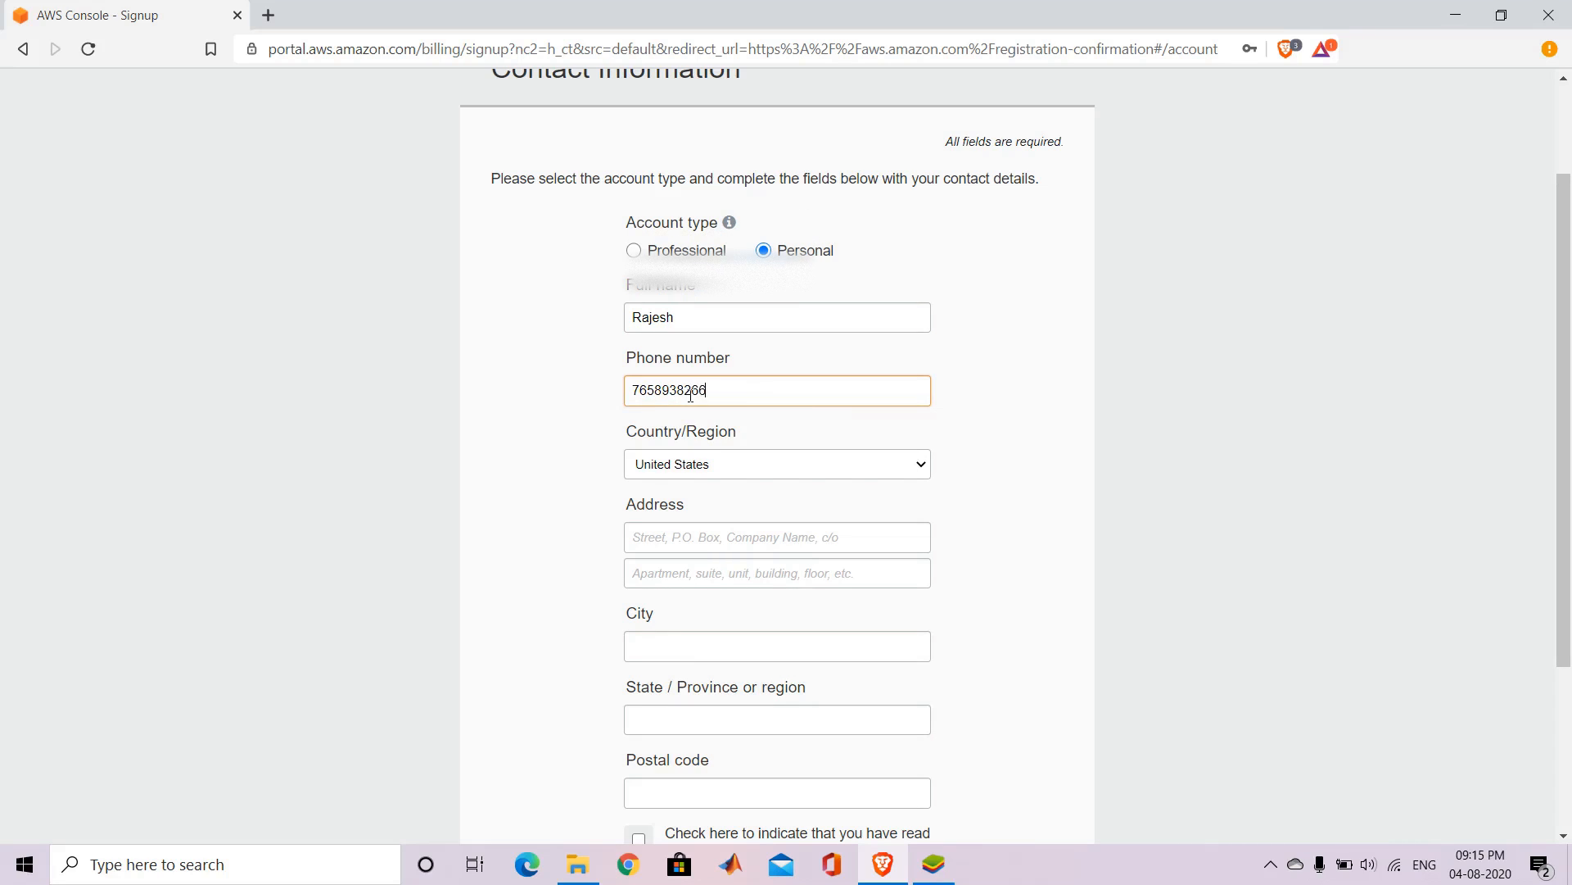
Step: Set the Country/Region to India
left_click(712, 464)
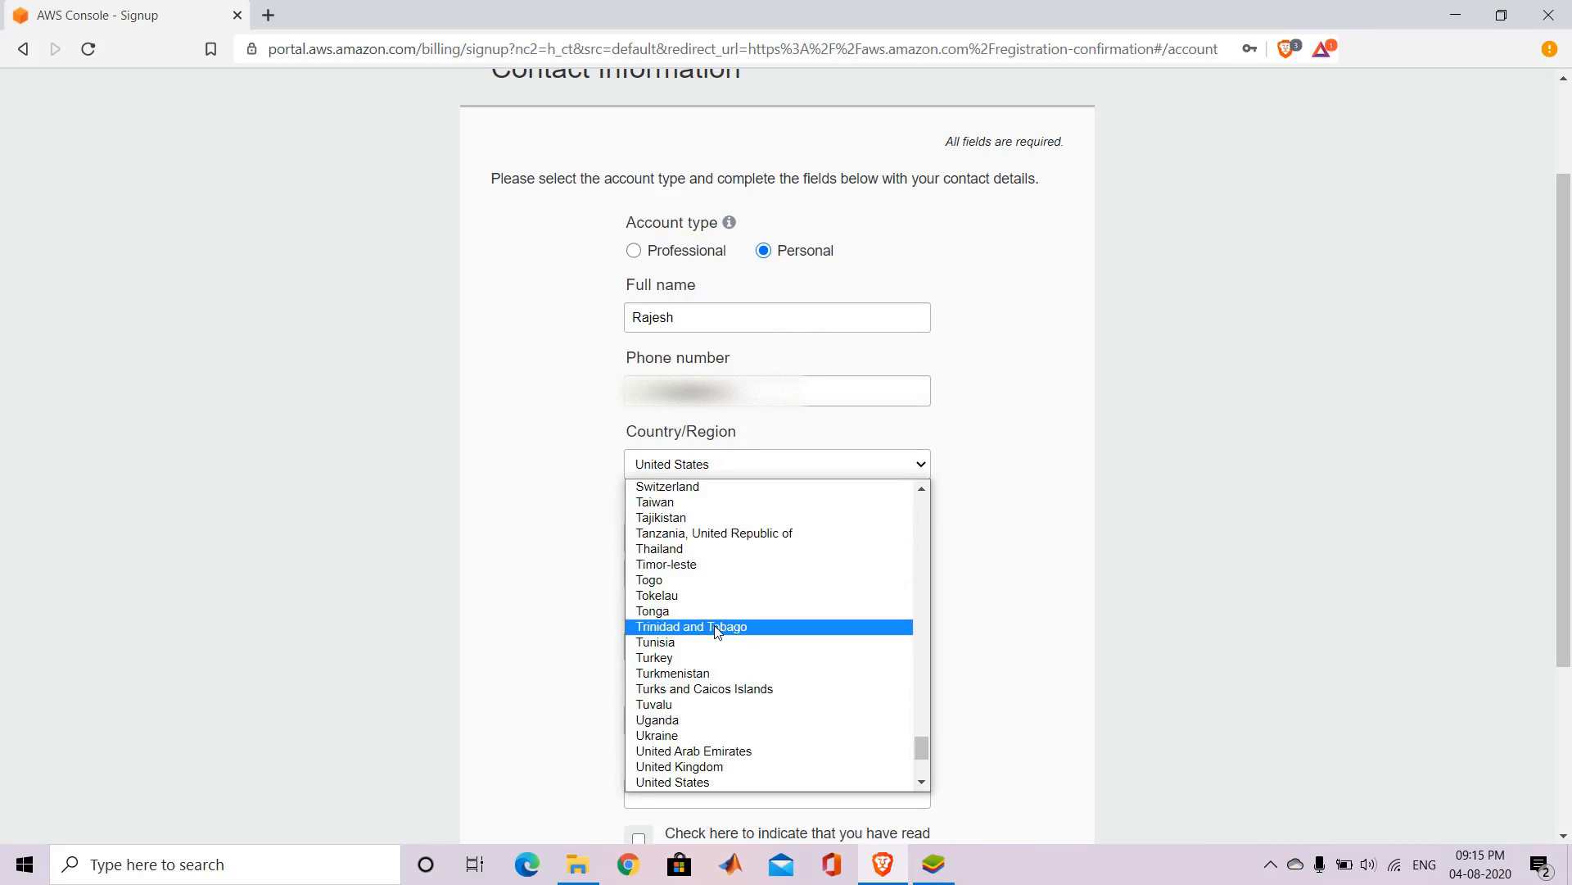
scroll(717, 631, "down", 3)
scroll(717, 631, "up", 15)
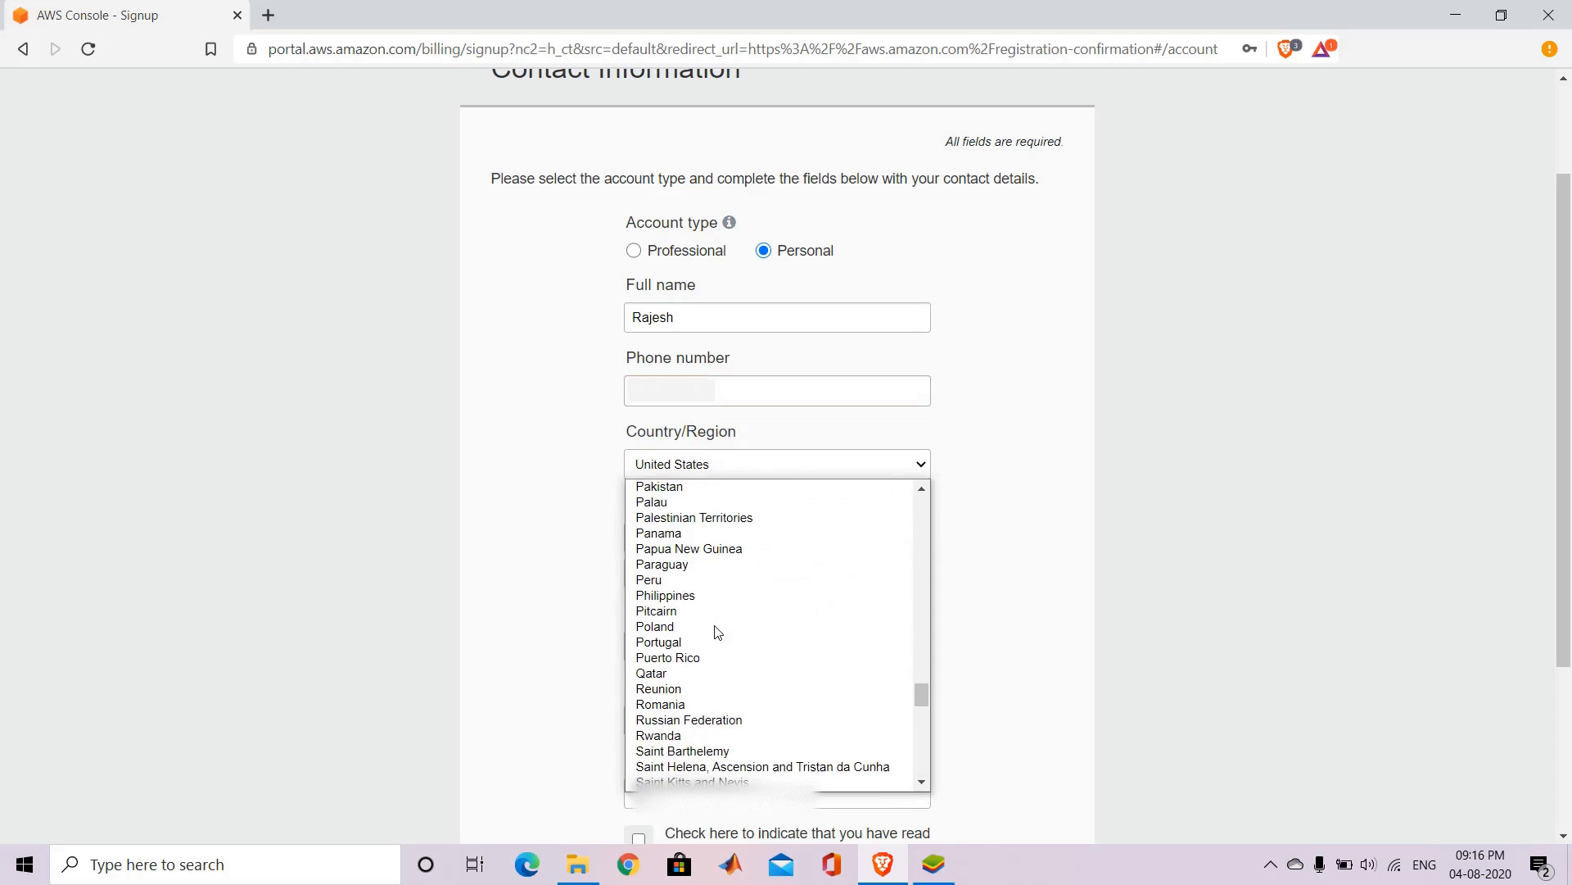
scroll(717, 630, "up", 8)
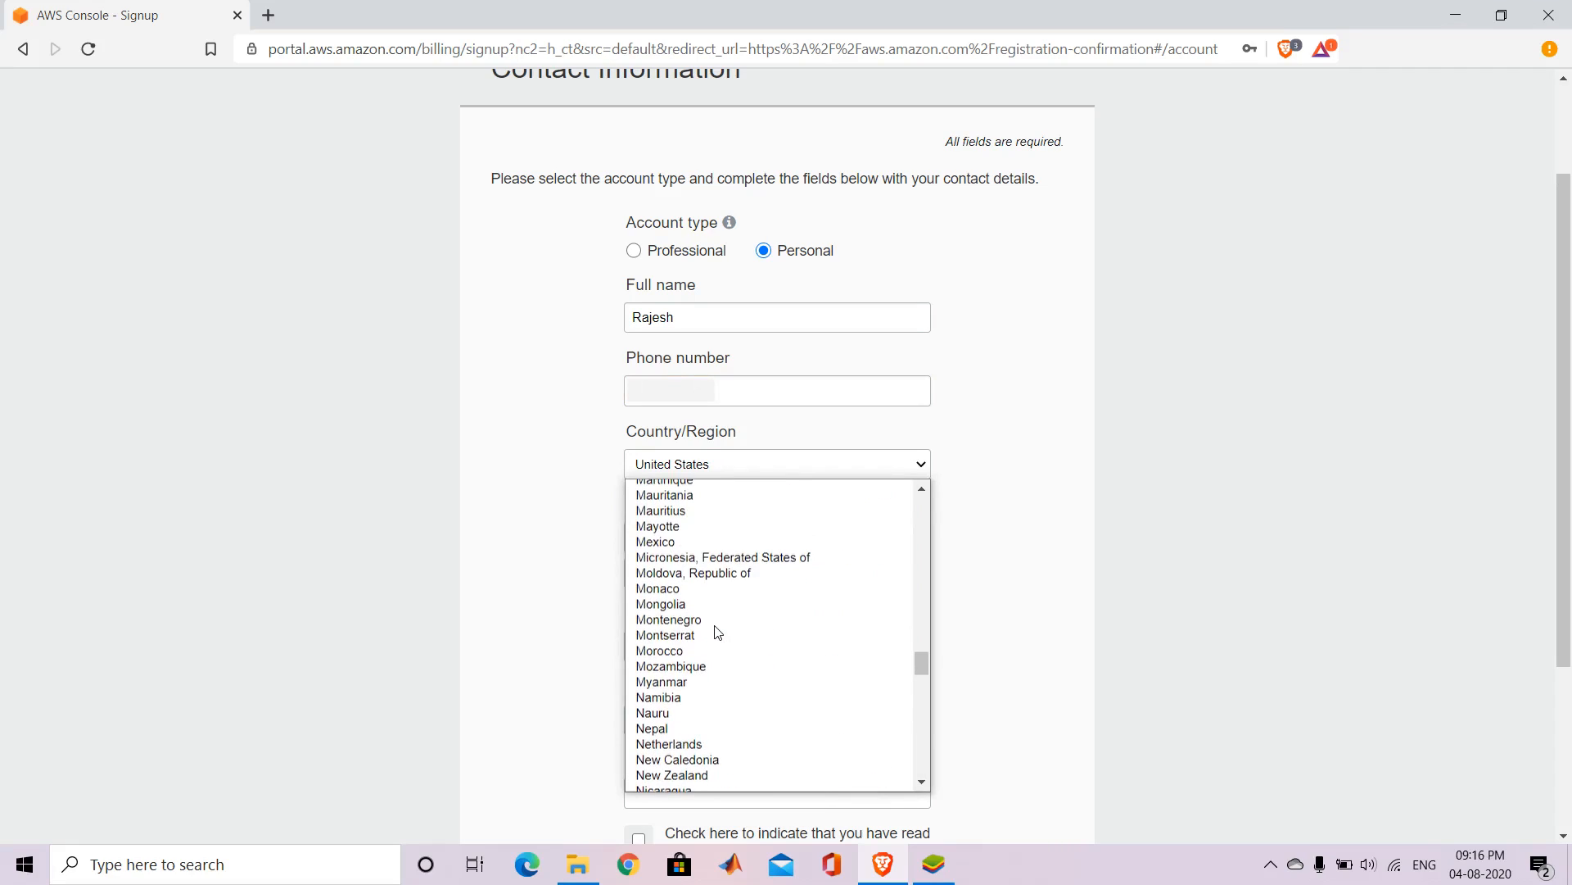
scroll(718, 630, "up", 8)
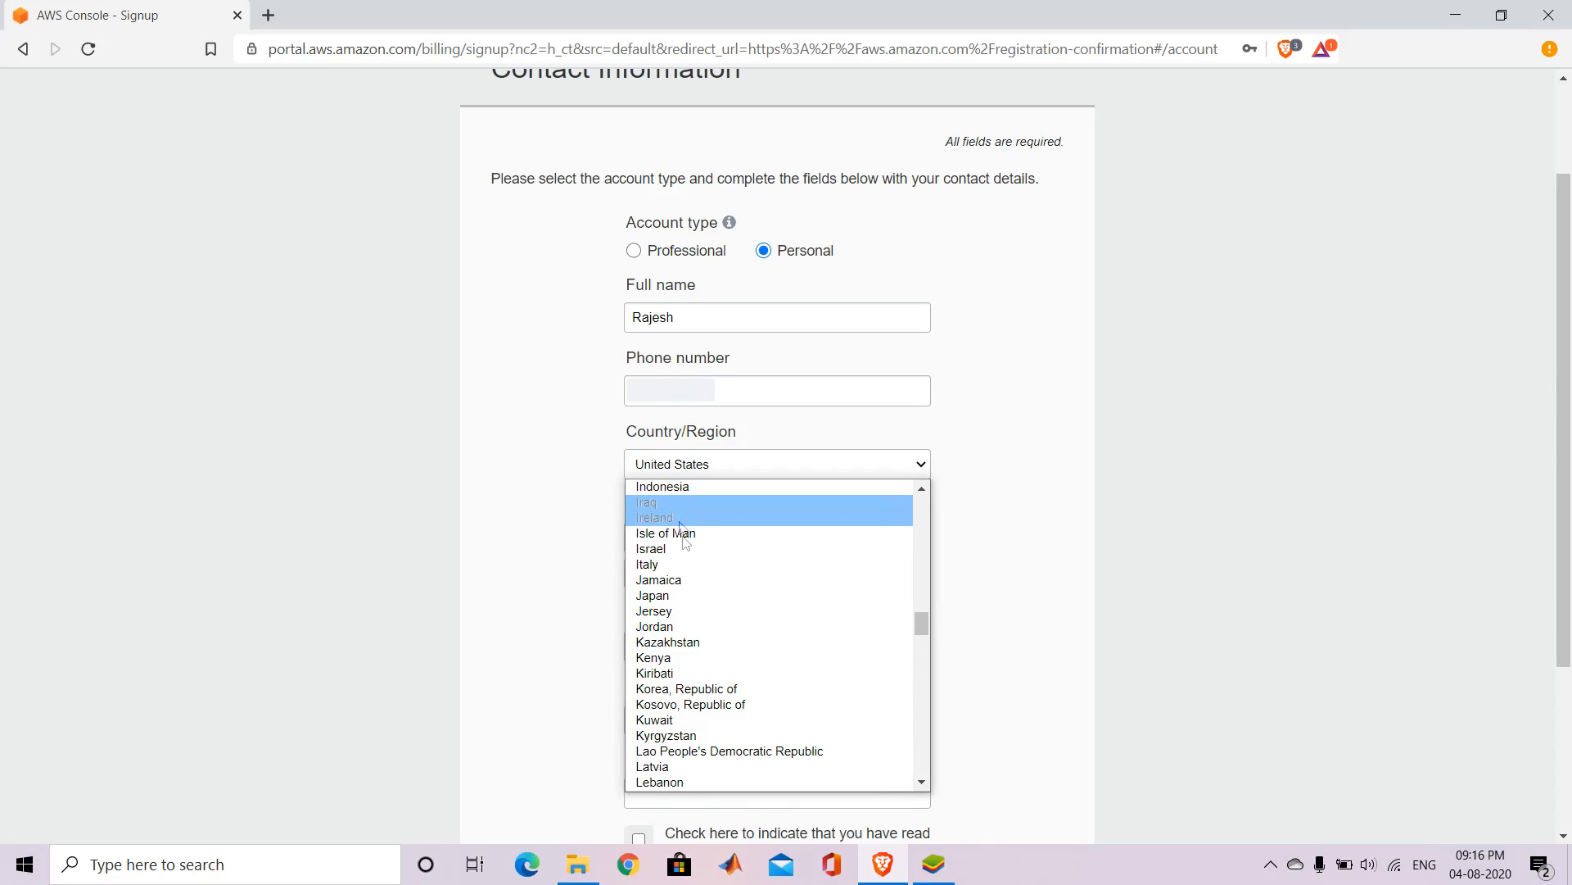
scroll(685, 554, "up", 2)
left_click(658, 550)
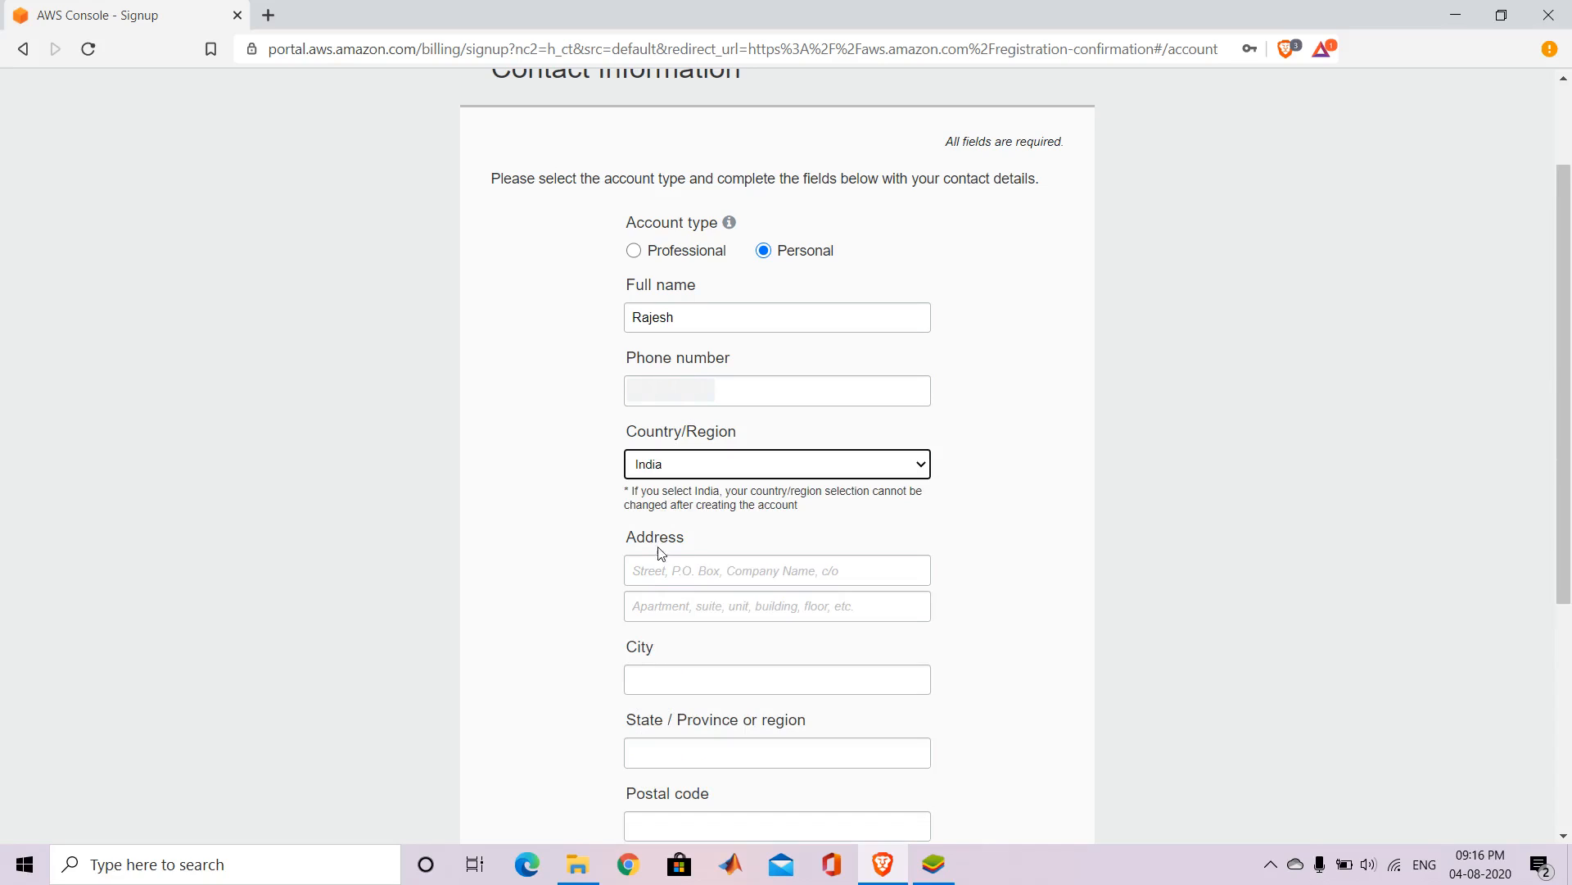
Step: Fill in the street address, city, state and postal code, and accept the AISPL Customer Agreement
left_click(735, 572)
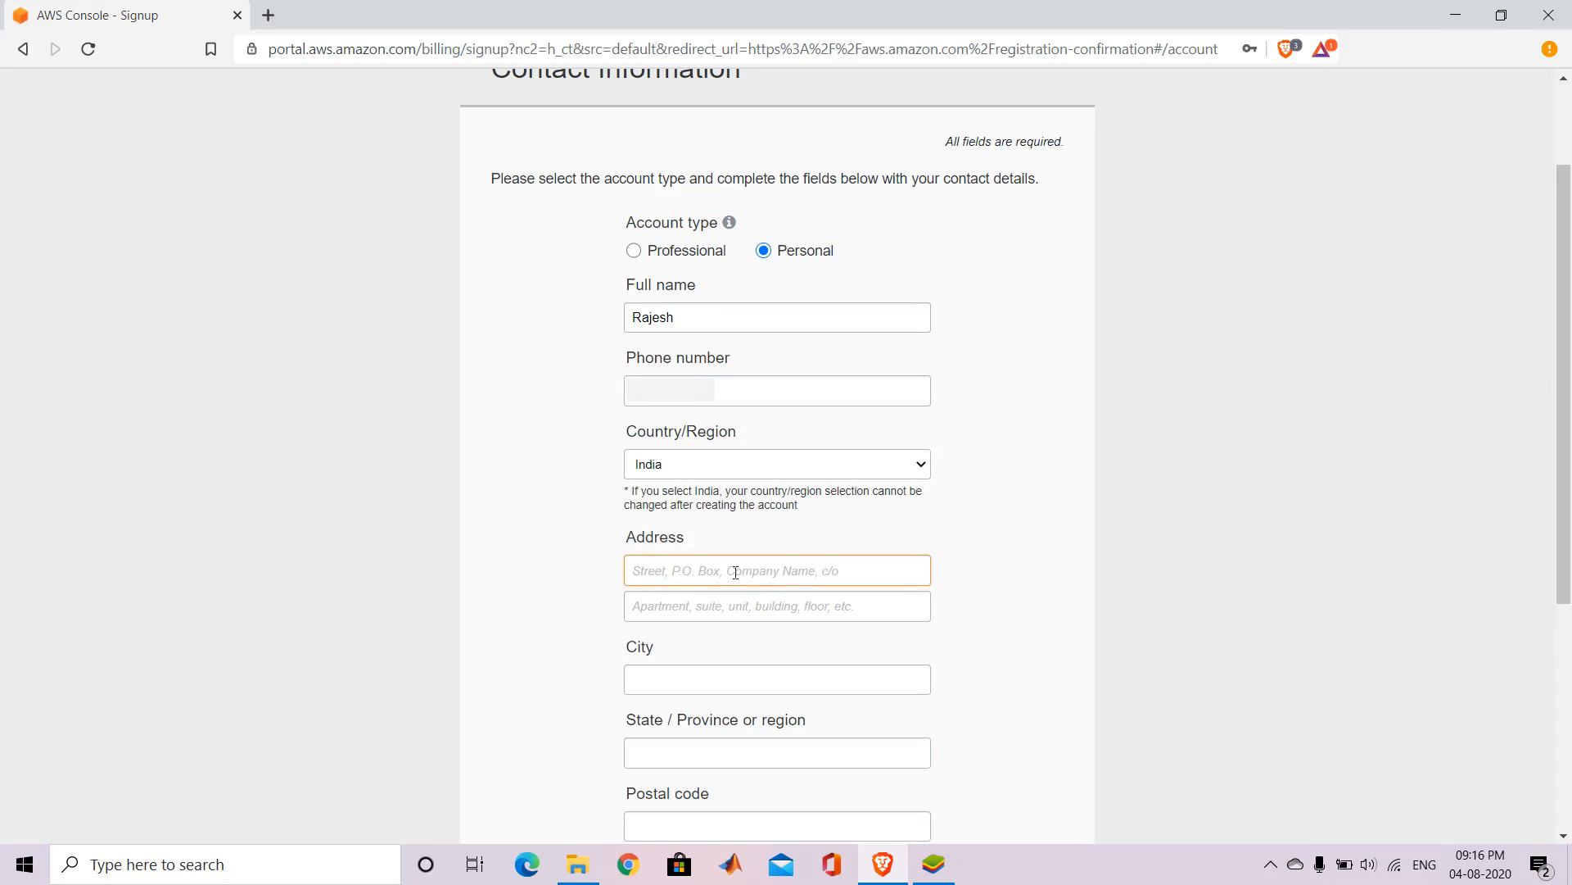
type("hyderadbad")
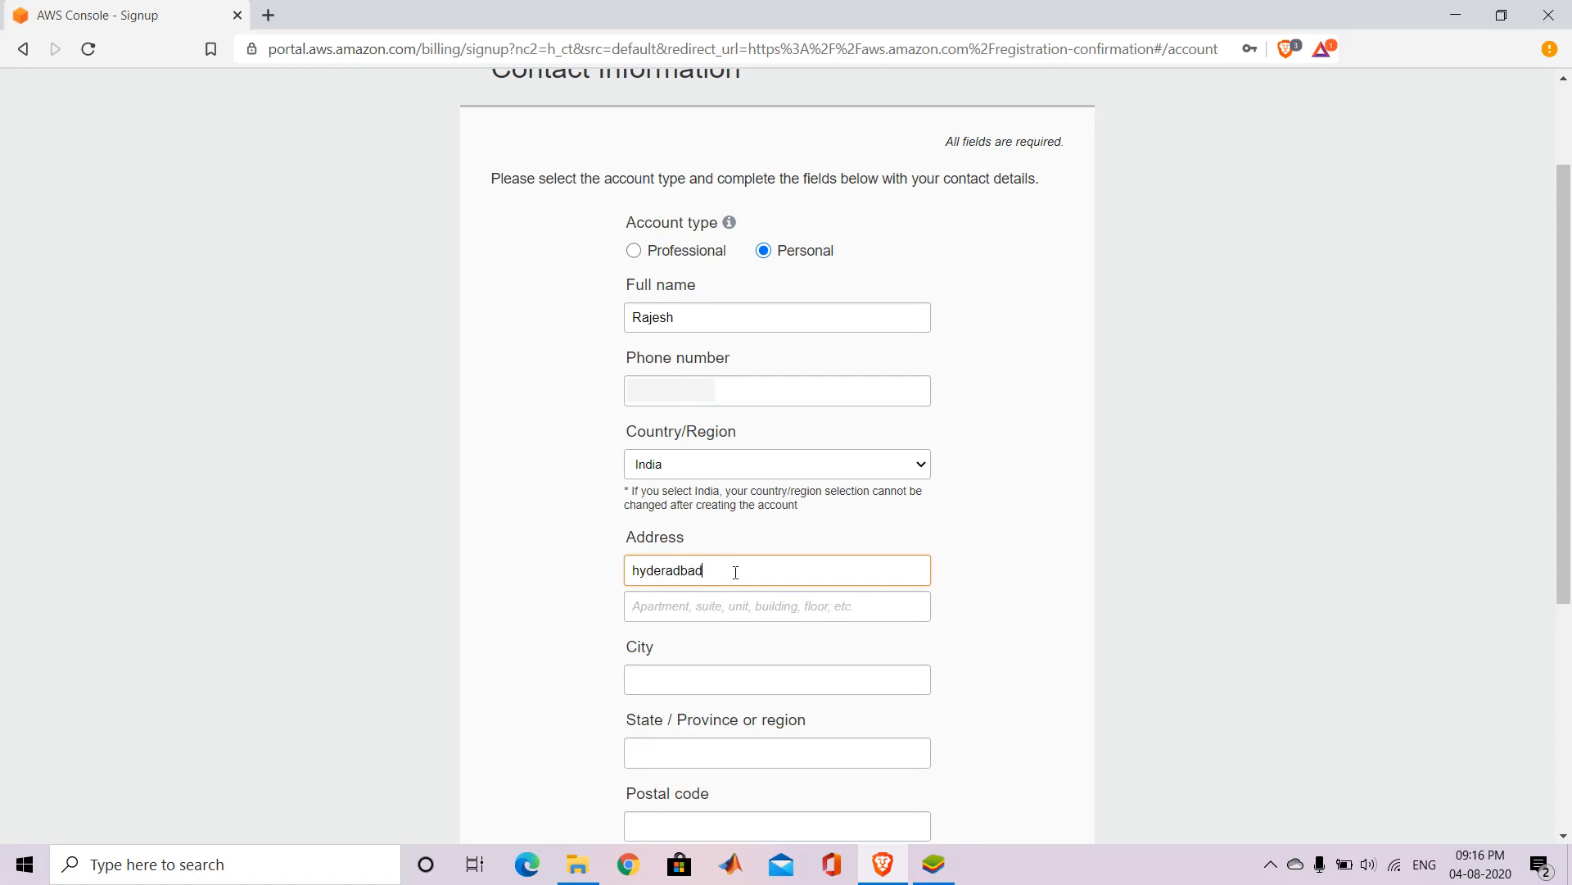
left_click(699, 676)
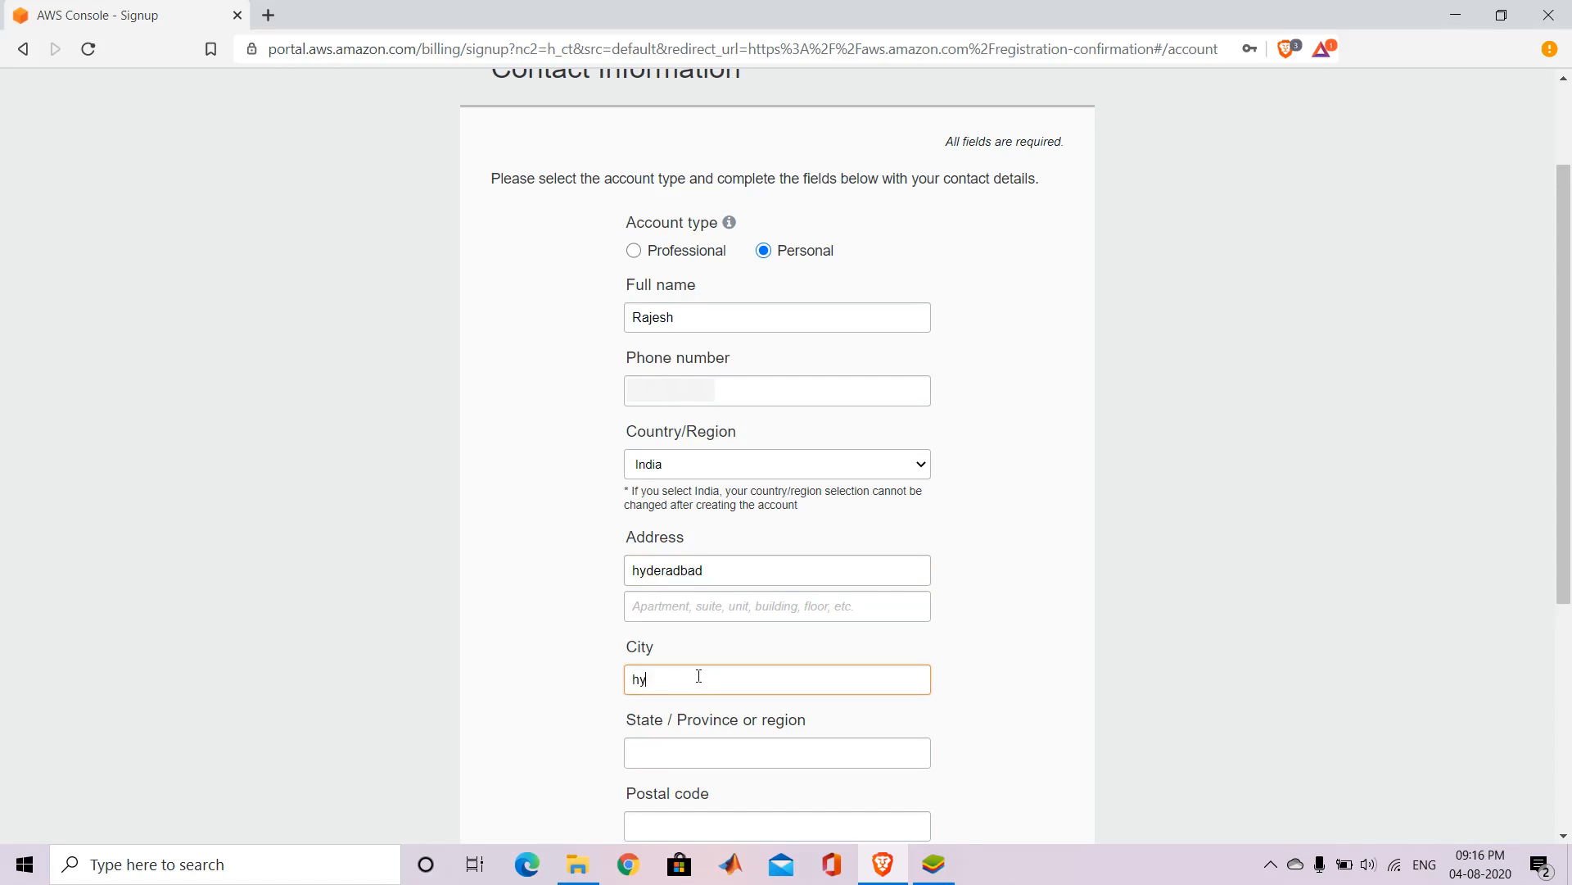
key("Tab")
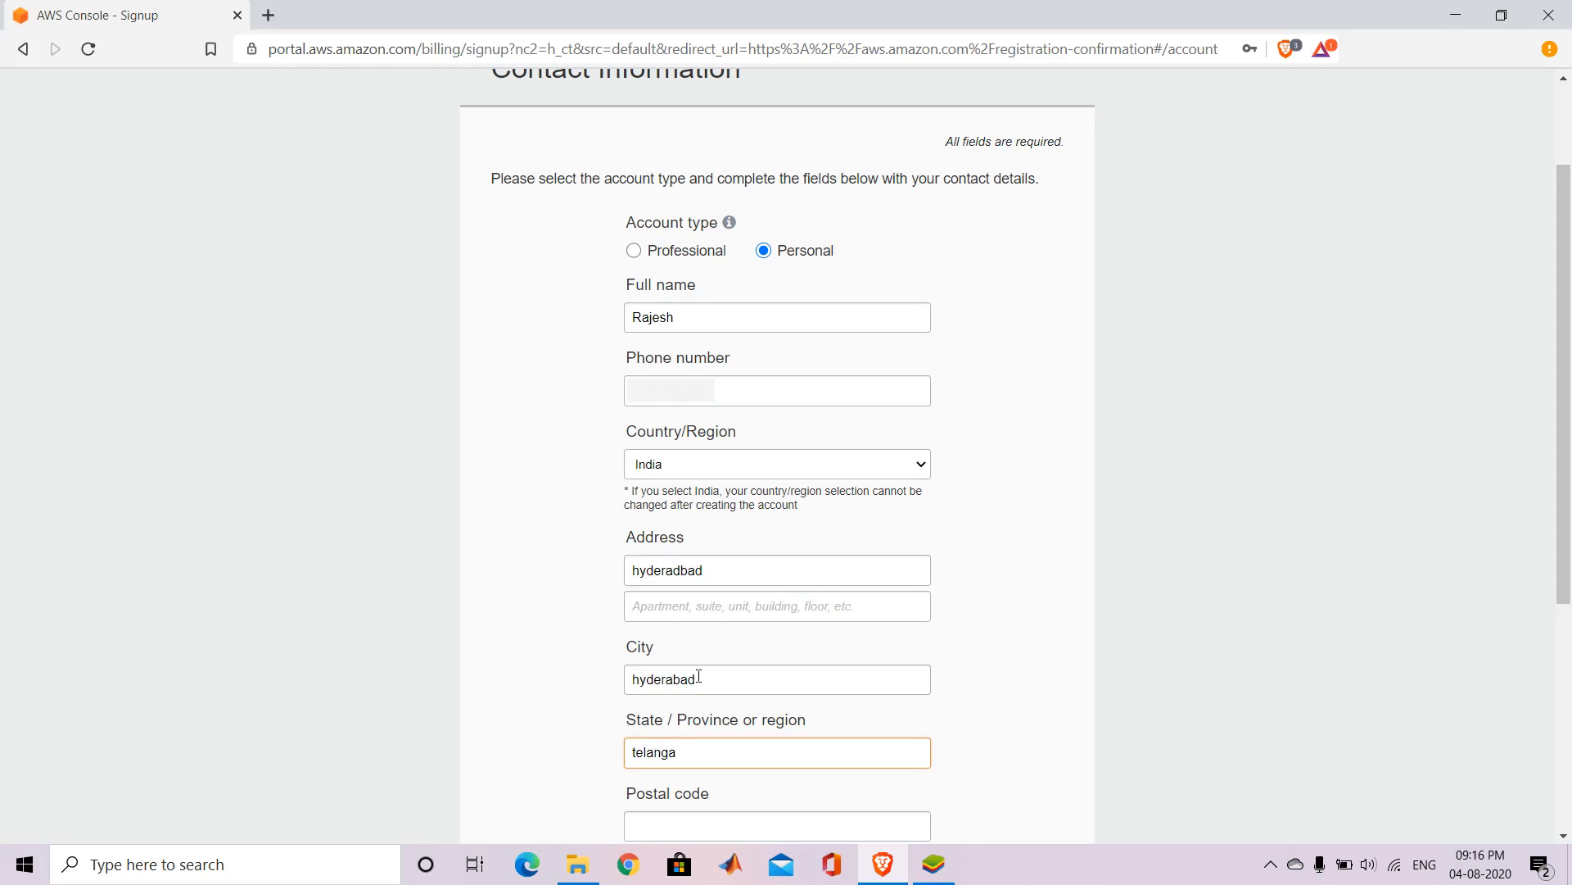
key("Tab")
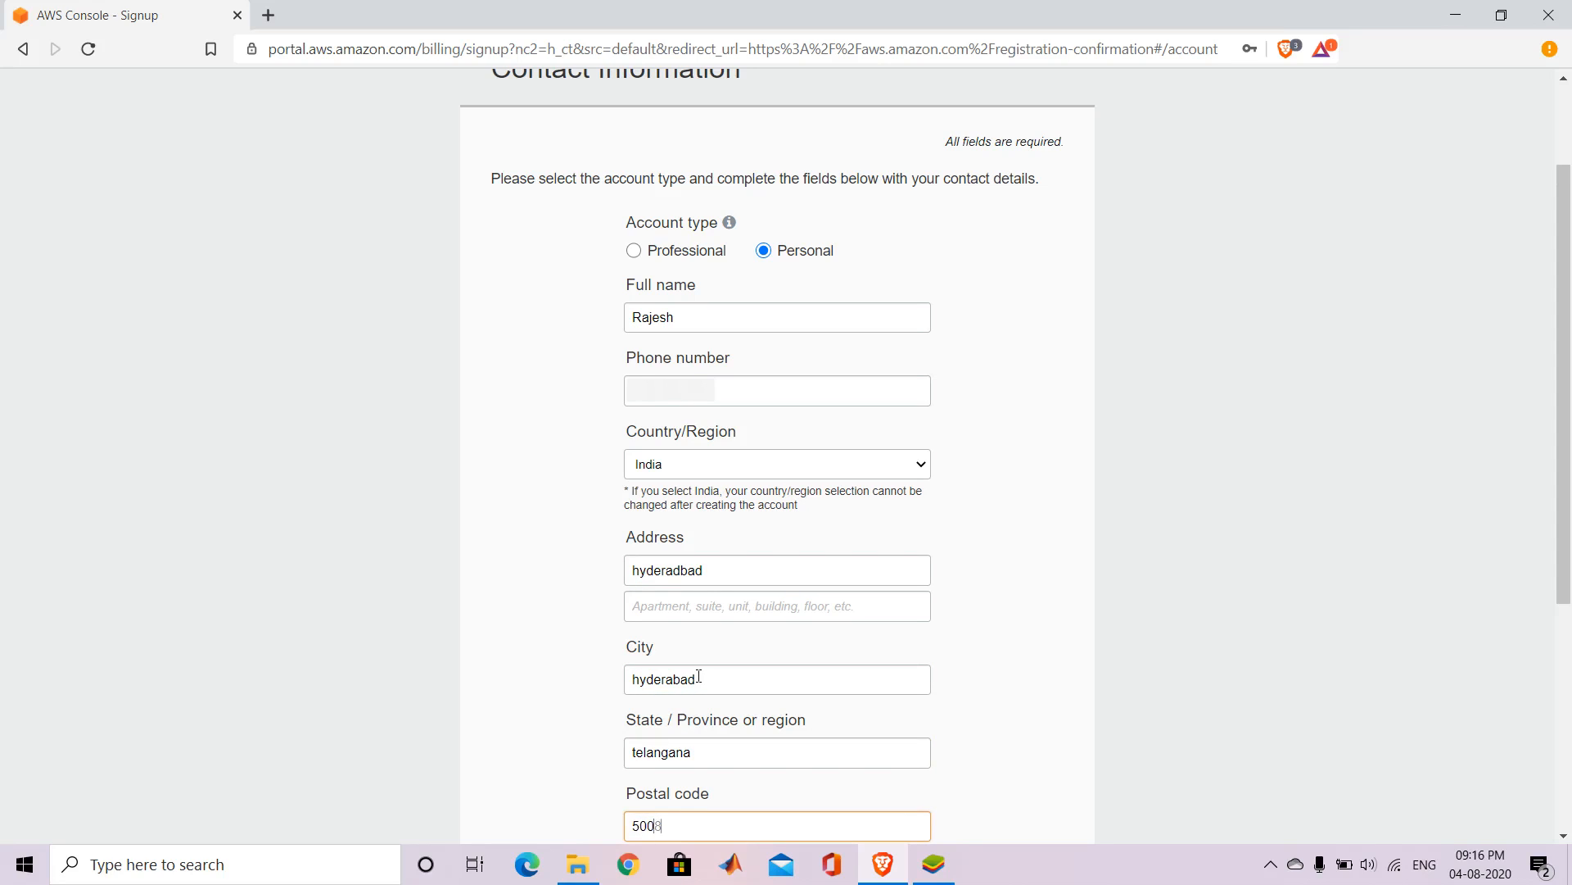
scroll(699, 676, "down", 5)
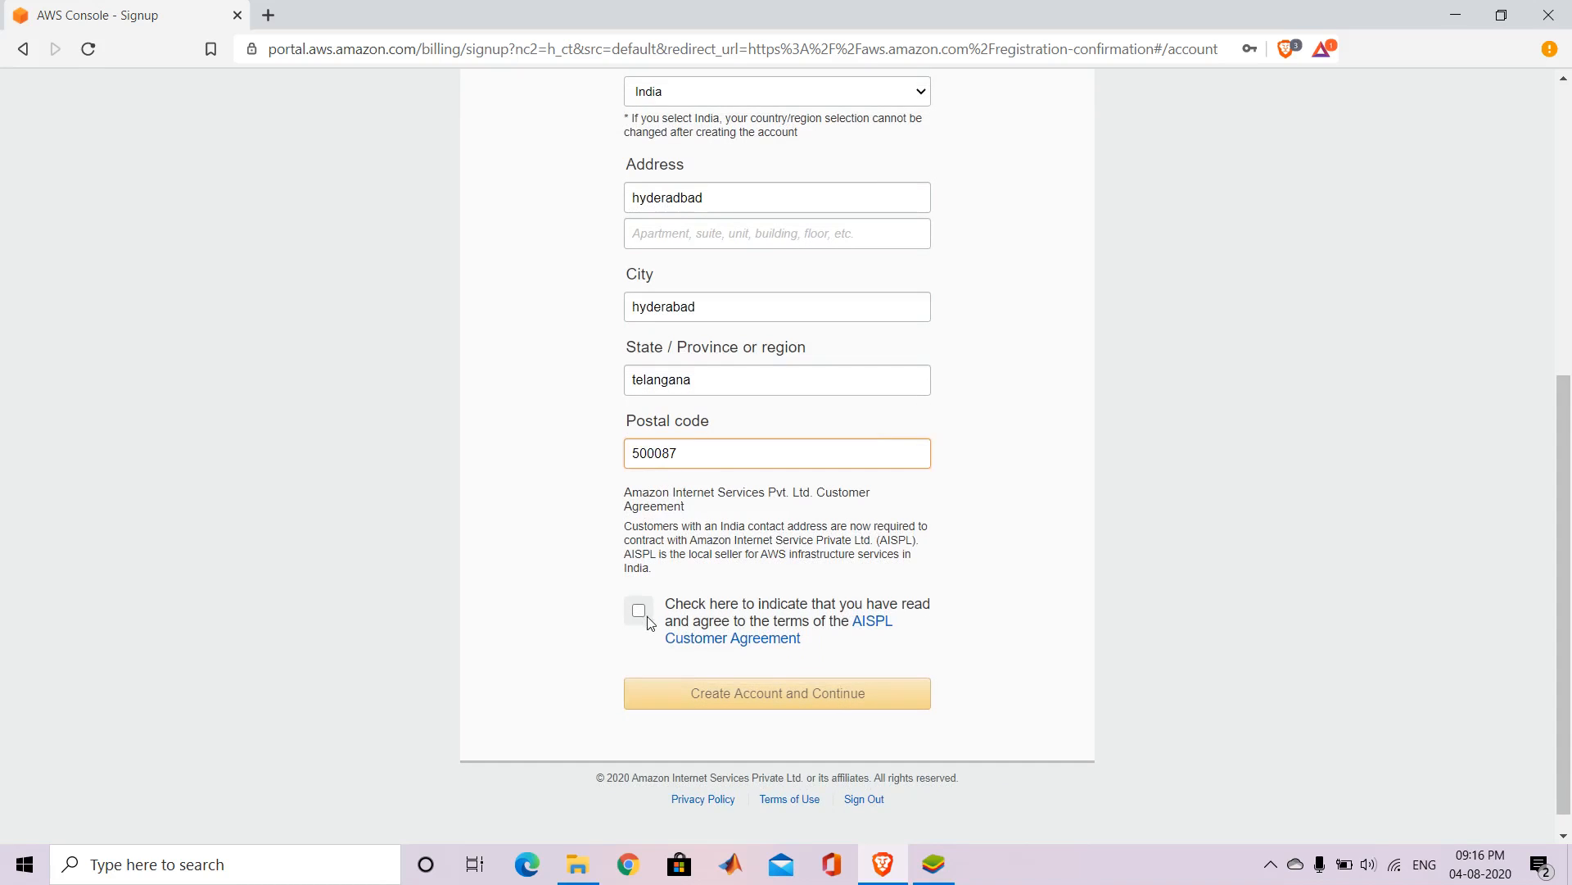
left_click(639, 610)
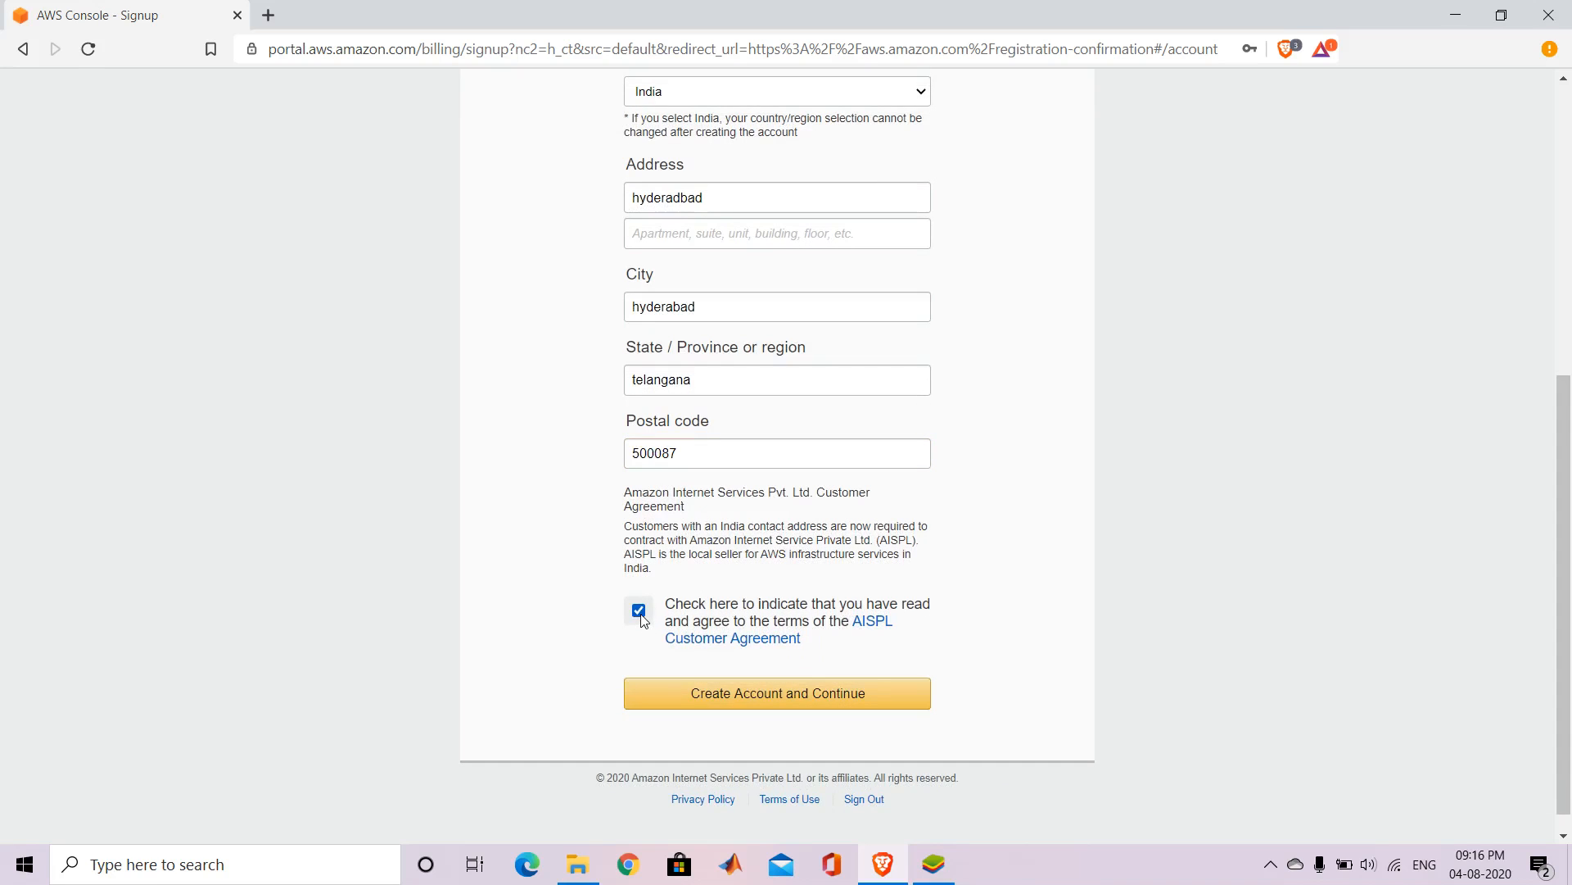
Step: Create the account, then begin entering the card number from the iMudra card app
left_click(695, 706)
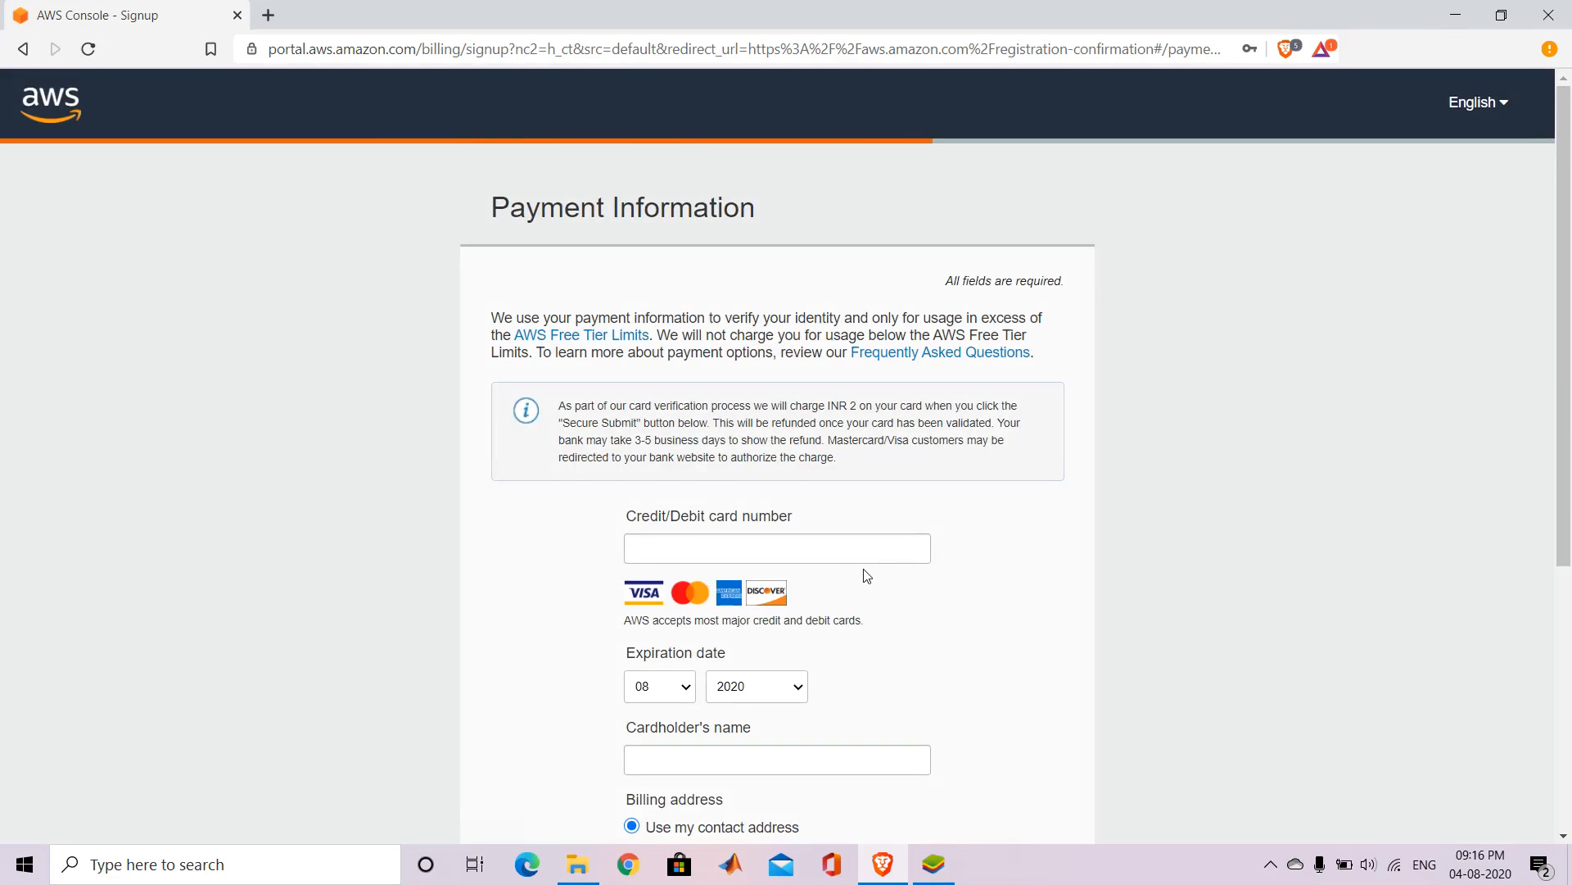
scroll(867, 575, "down", 1)
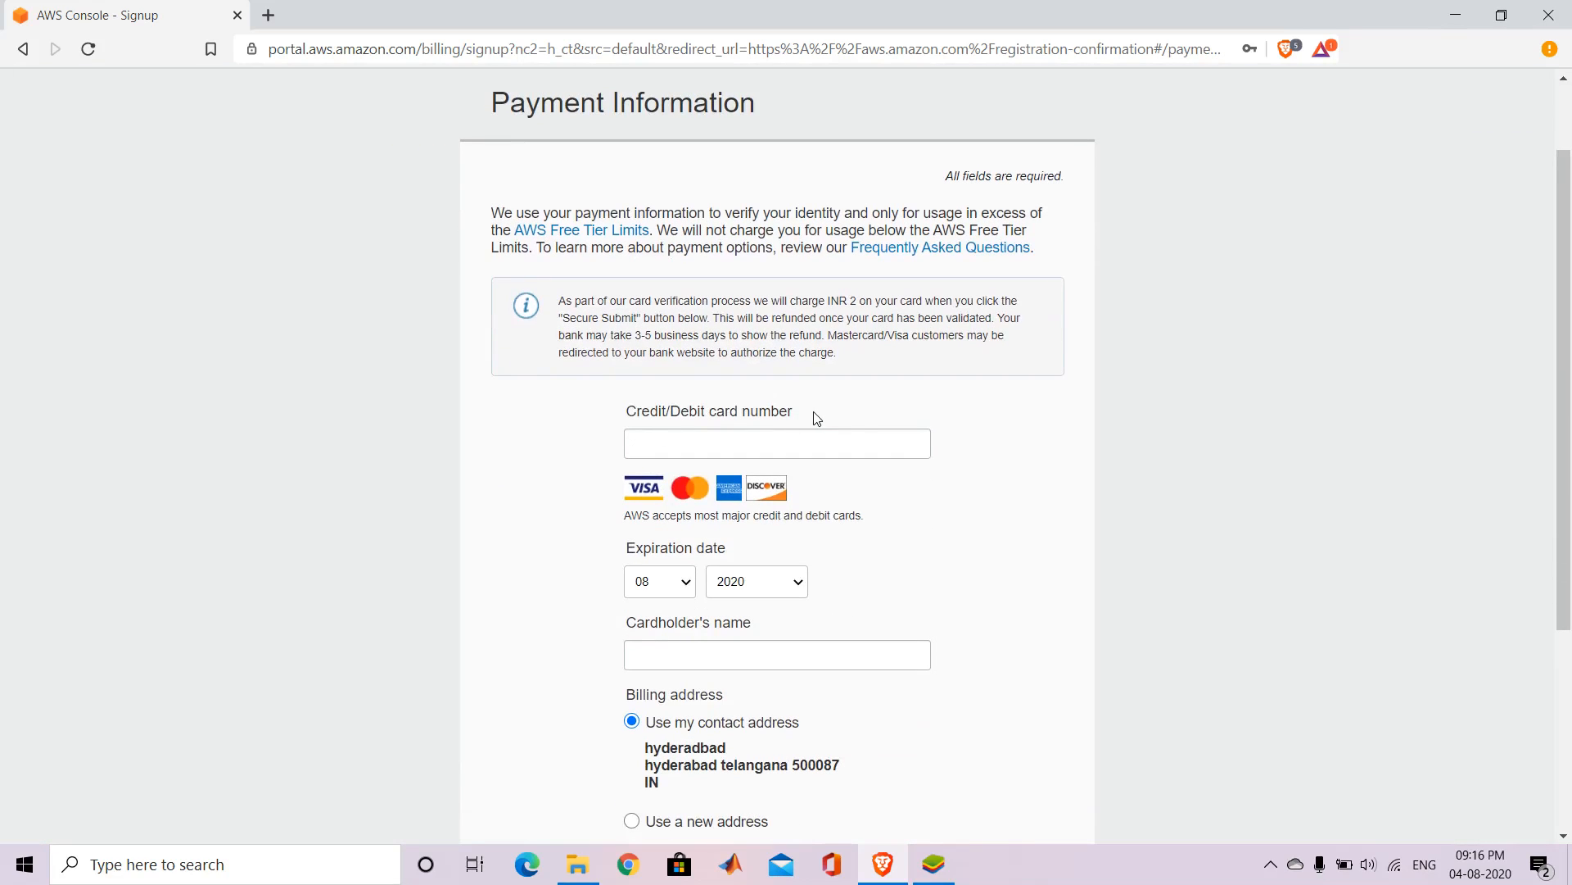
scroll(867, 516, "down", 2)
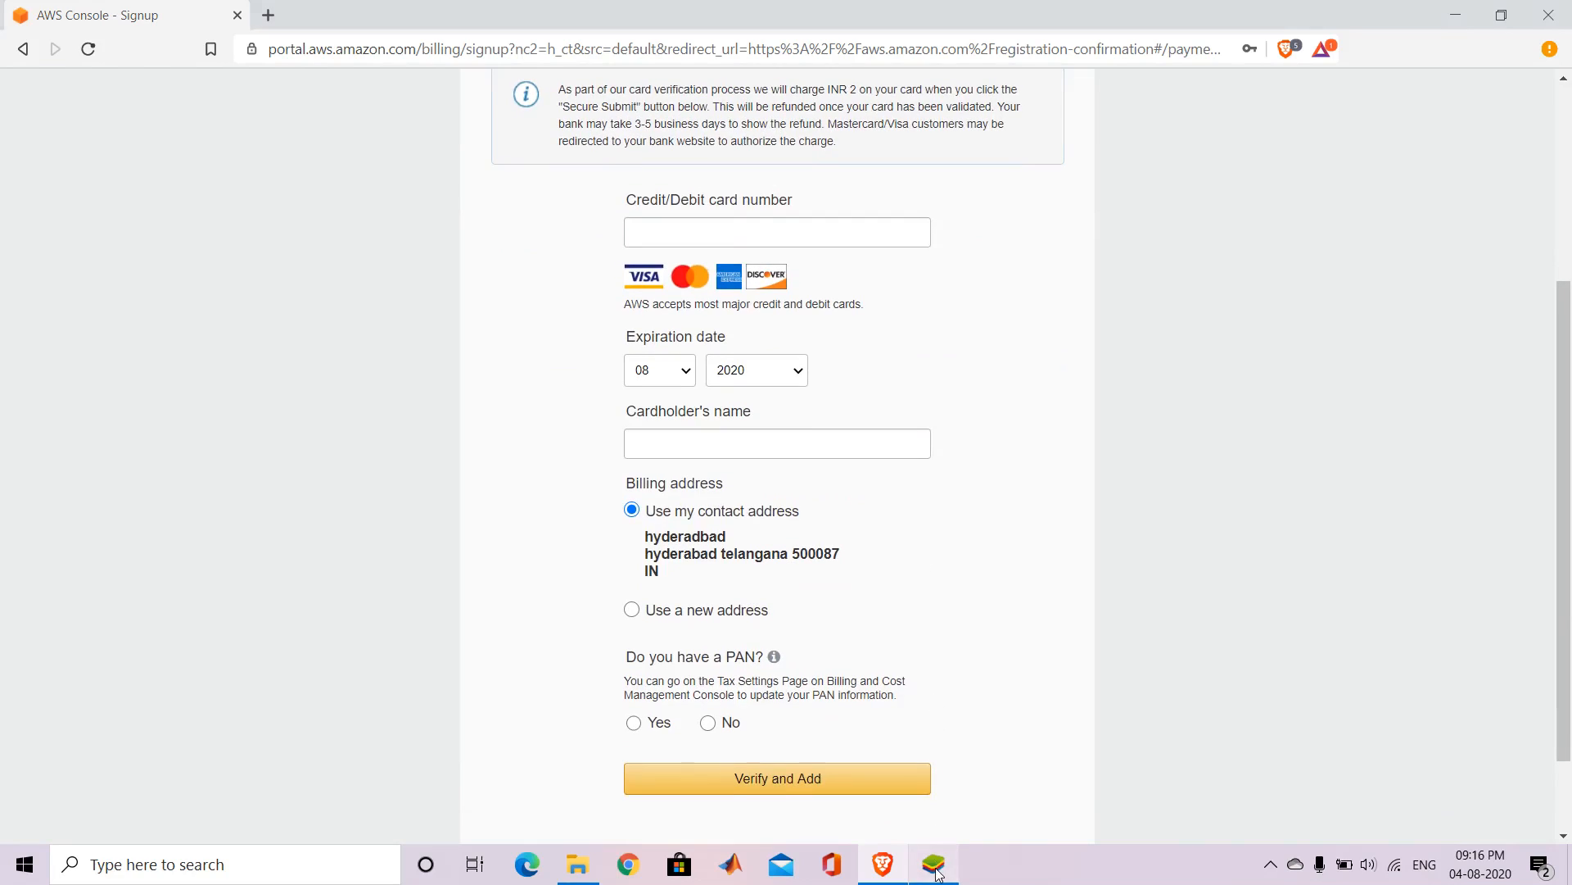
left_click(933, 864)
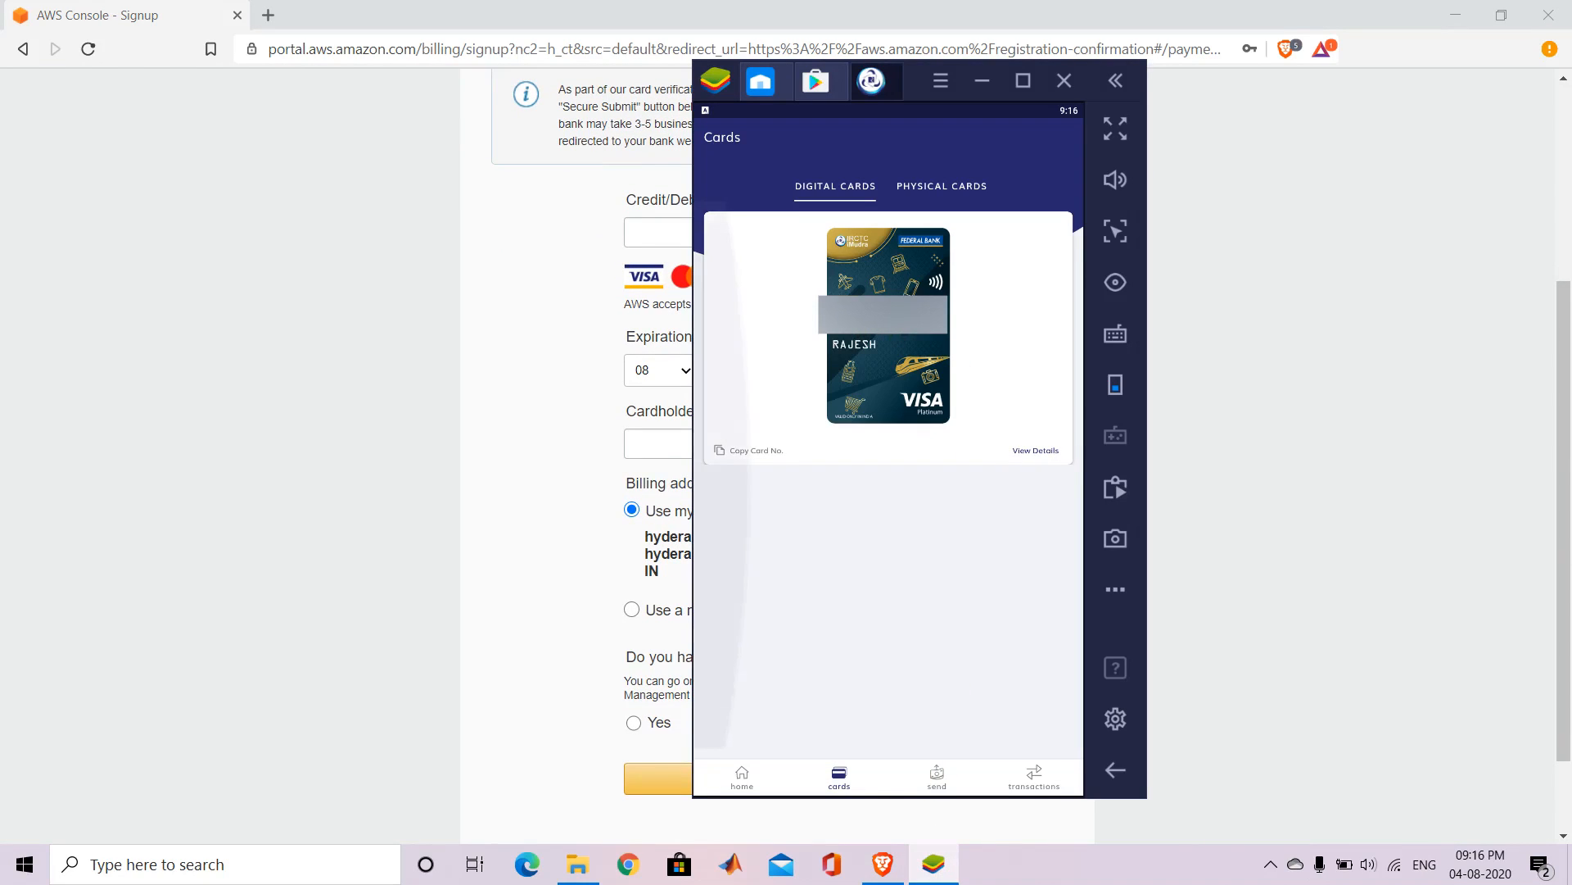
left_click(662, 233)
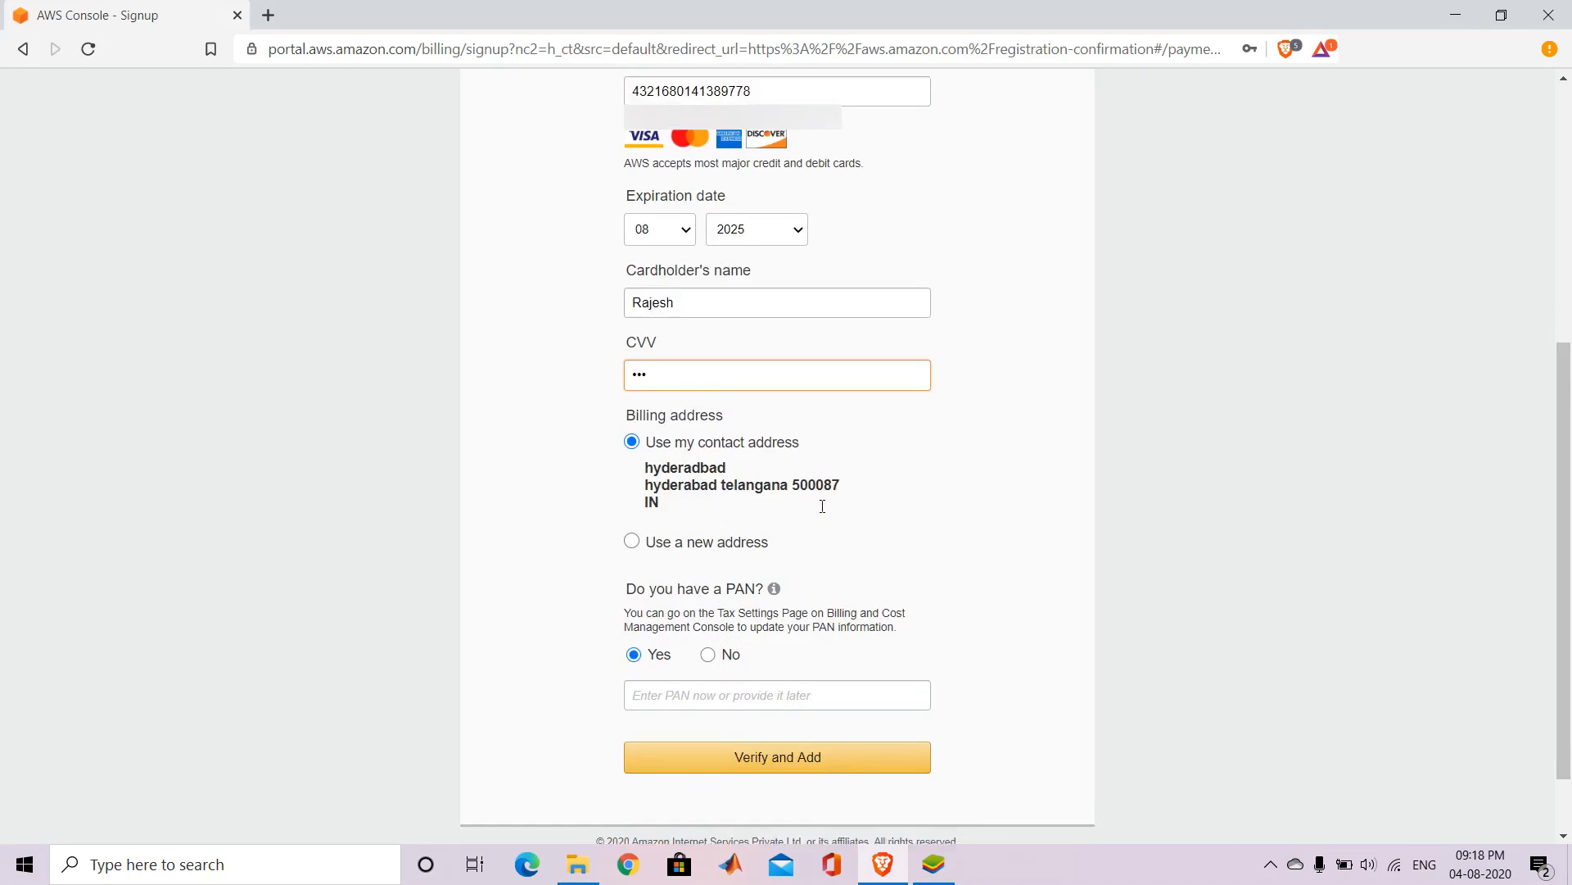
scroll(821, 503, "down", 1)
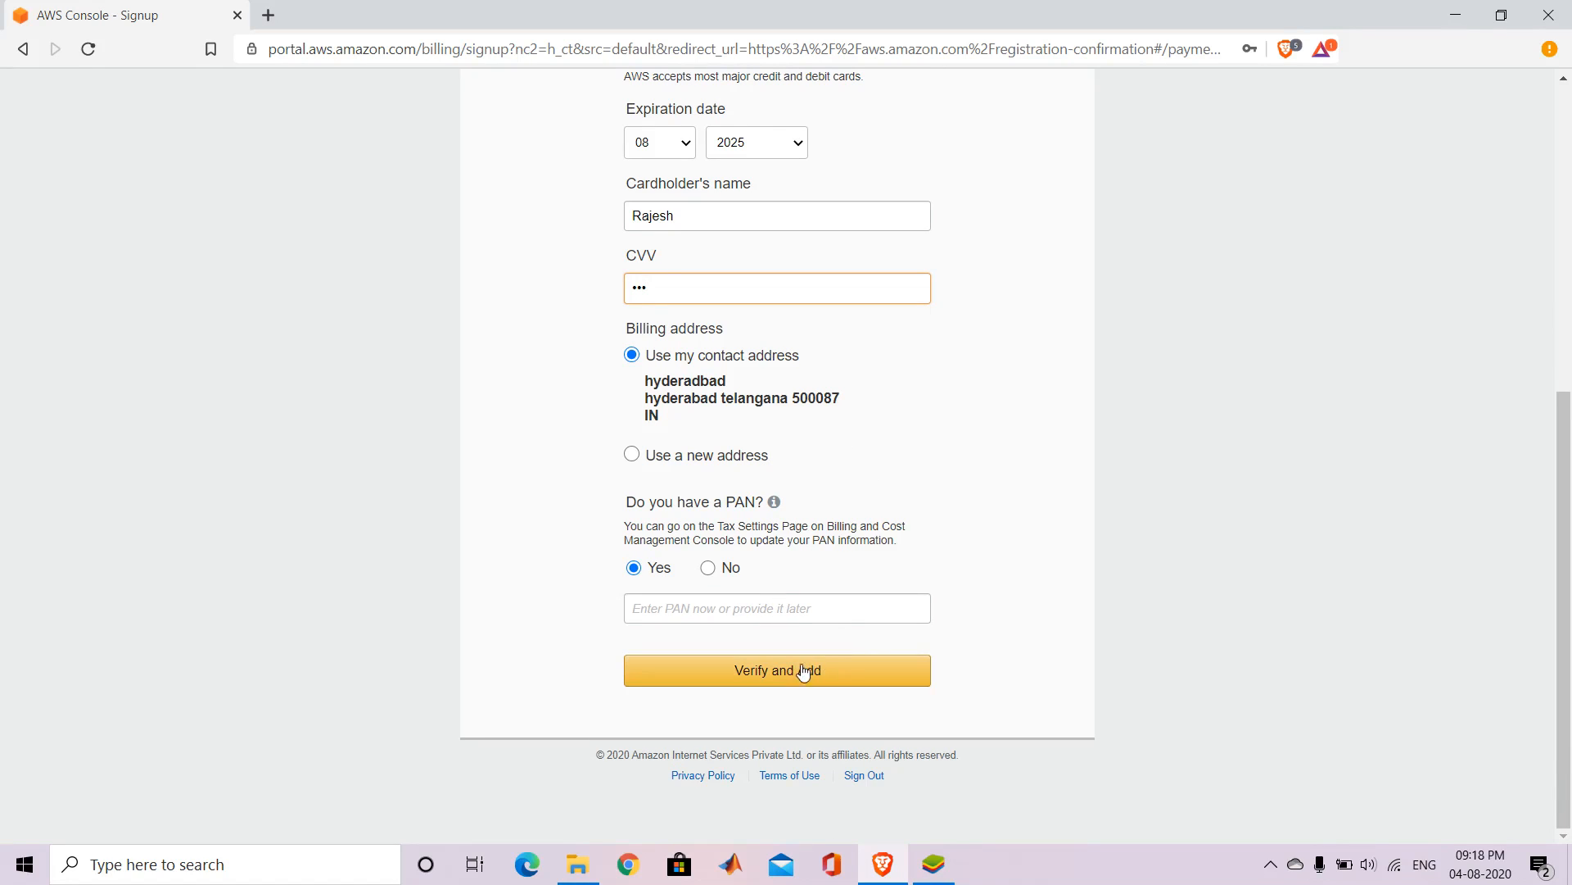
left_click(932, 862)
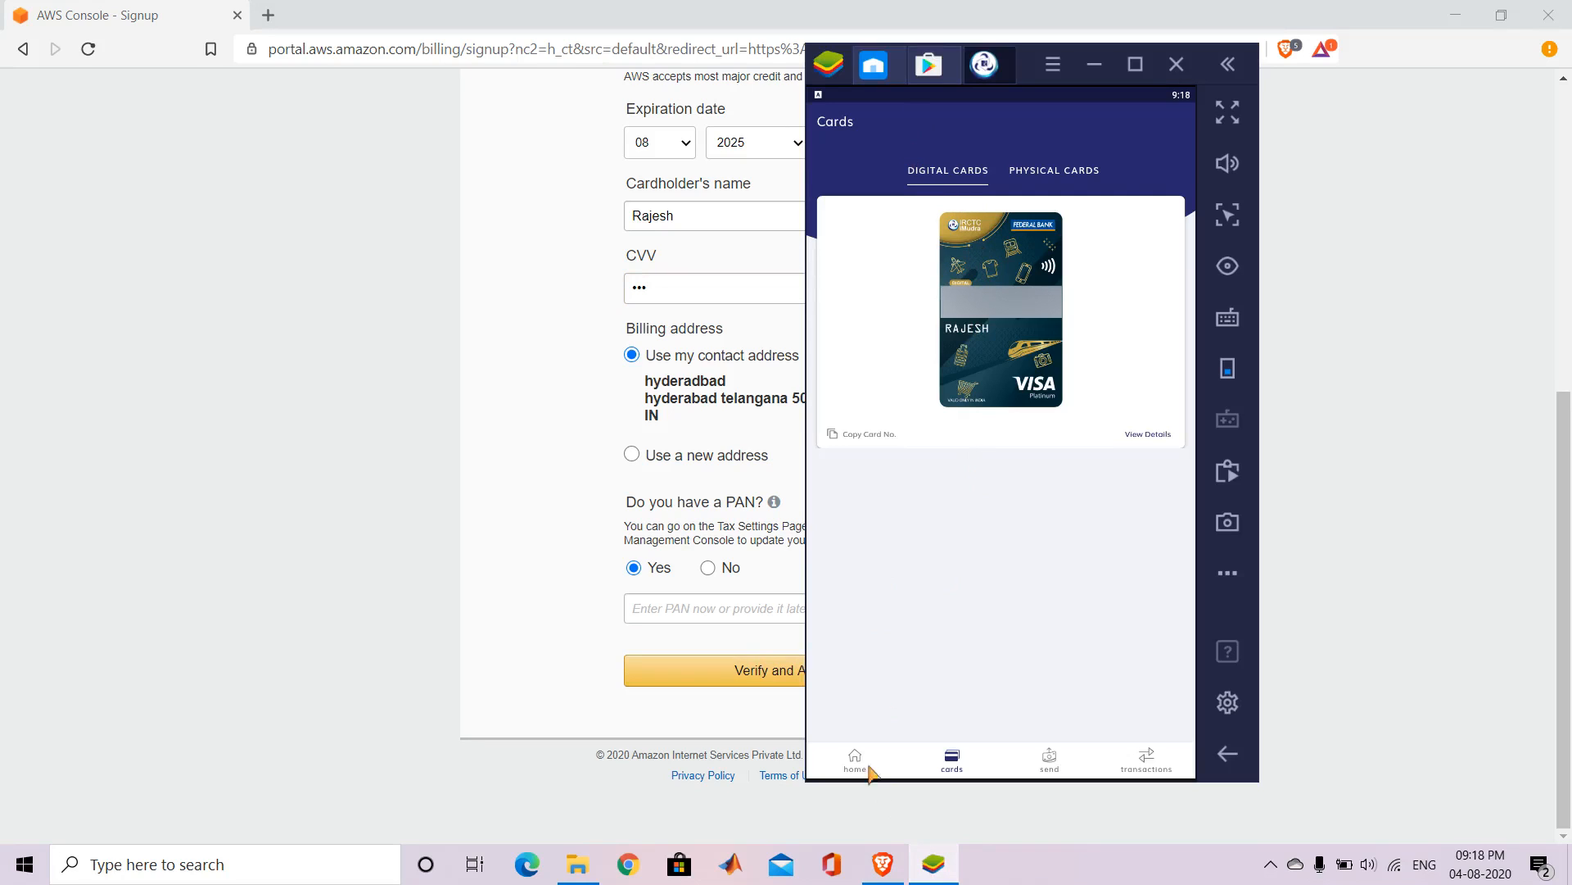
Step: Request a ₹10 top-up of the iMudra wallet
left_click(856, 760)
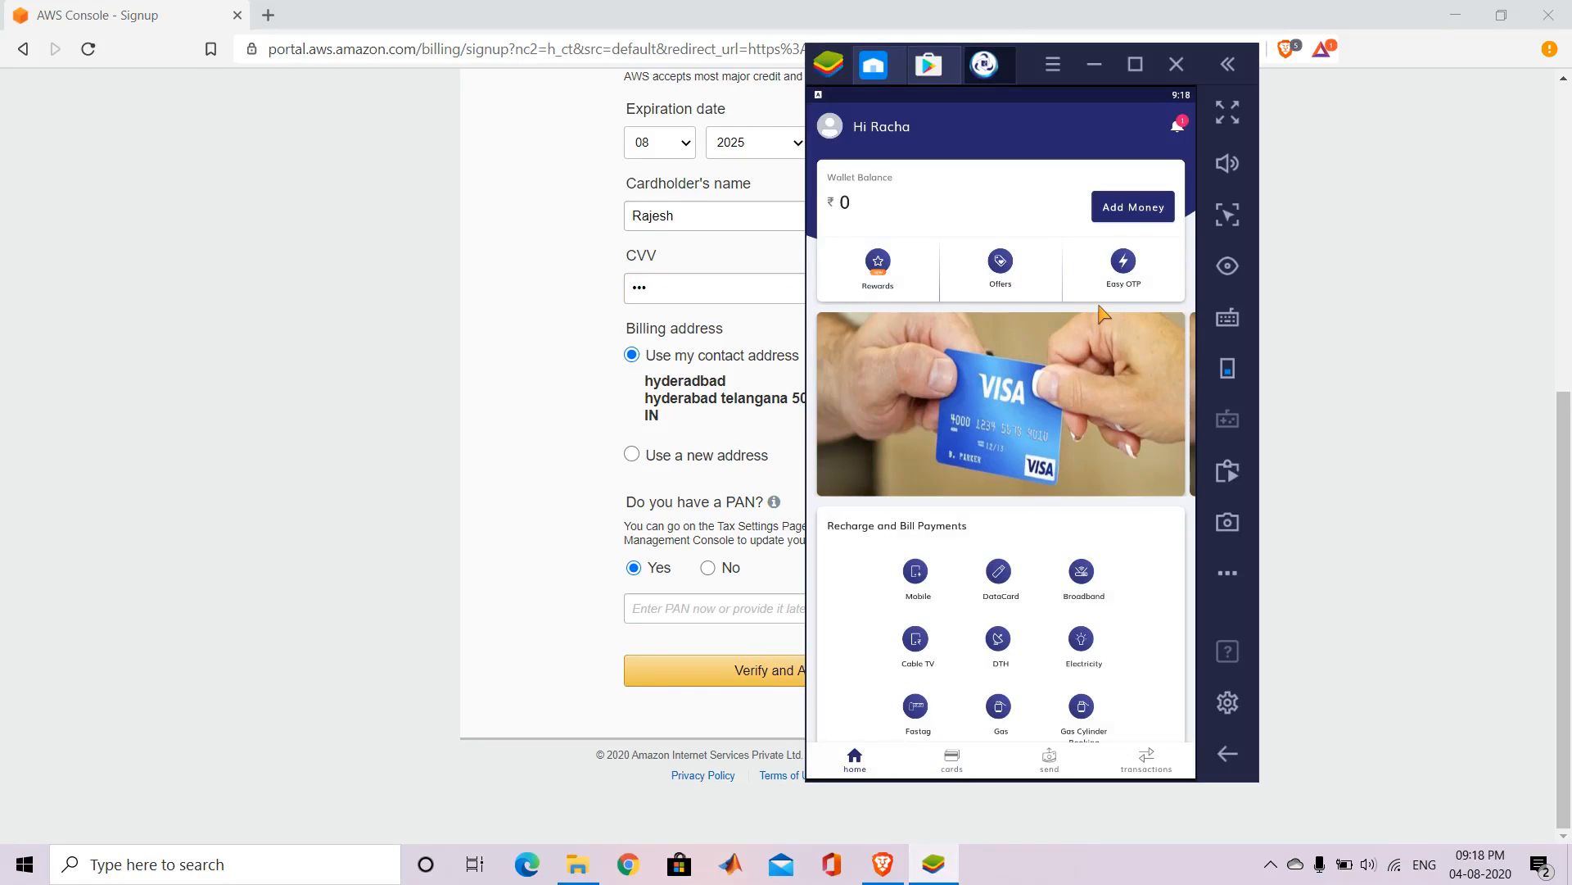
left_click(1165, 211)
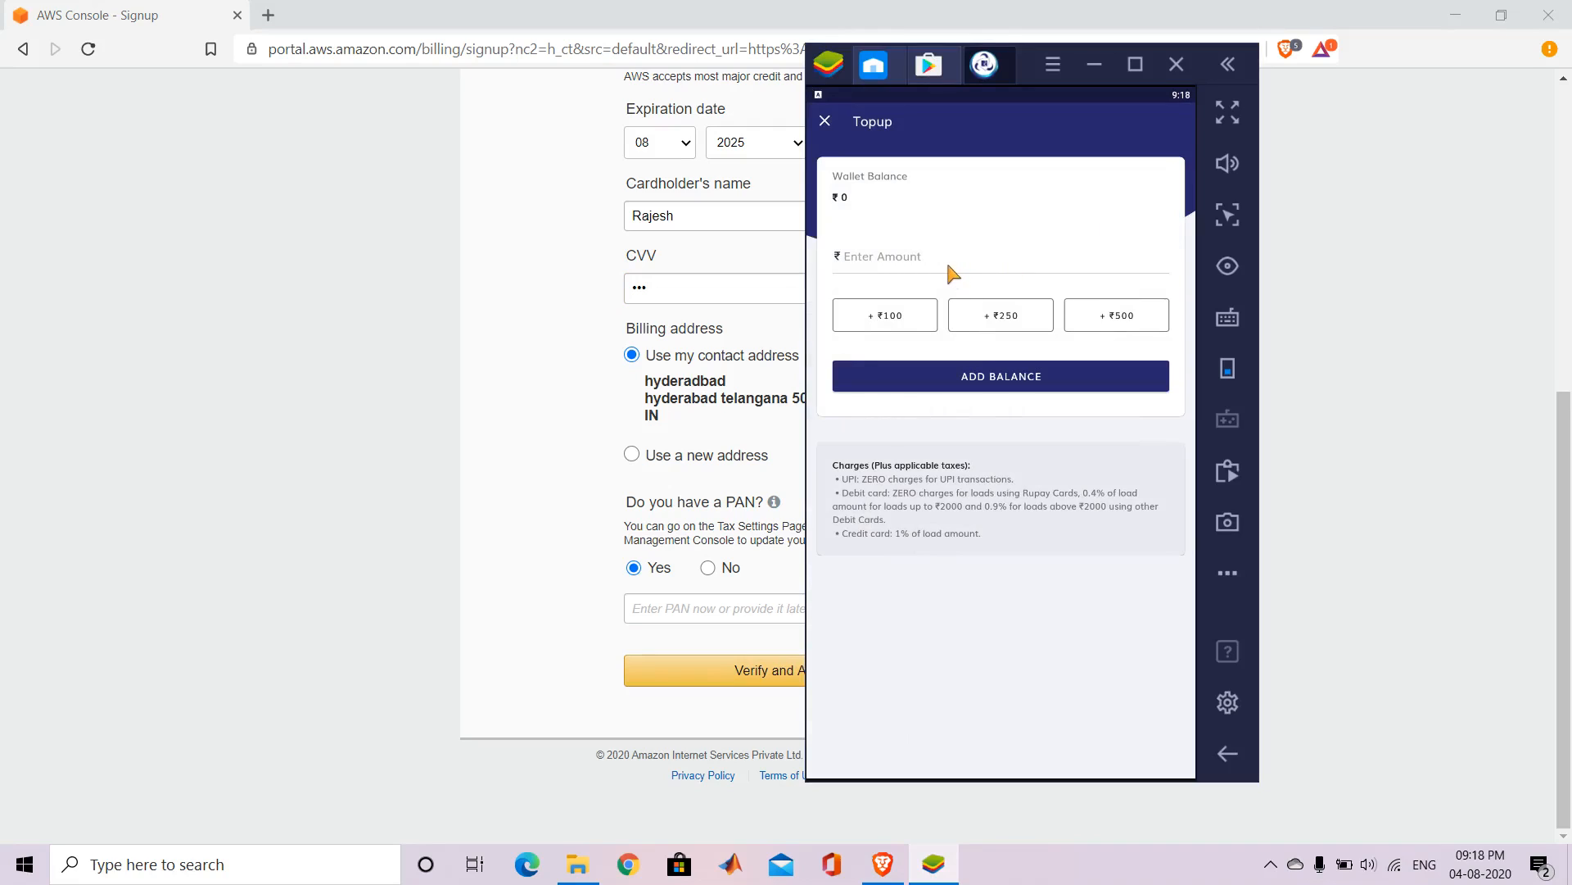
type("10")
left_click(928, 373)
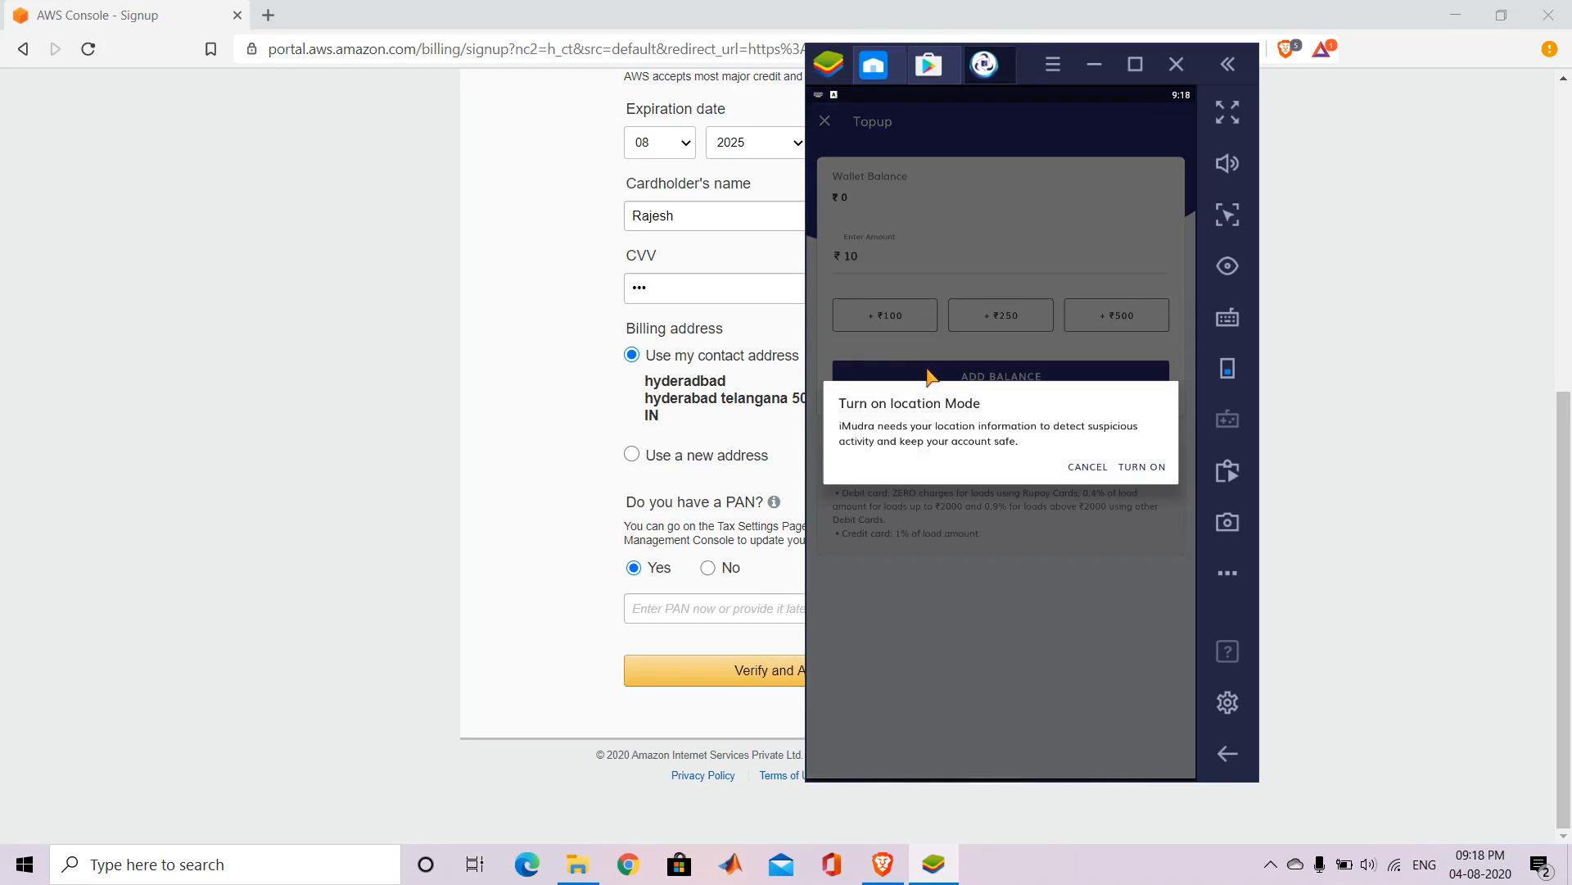
Step: Allow location access, pay the ₹10 top-up by UPI, and return to the AWS payment form
left_click(1140, 467)
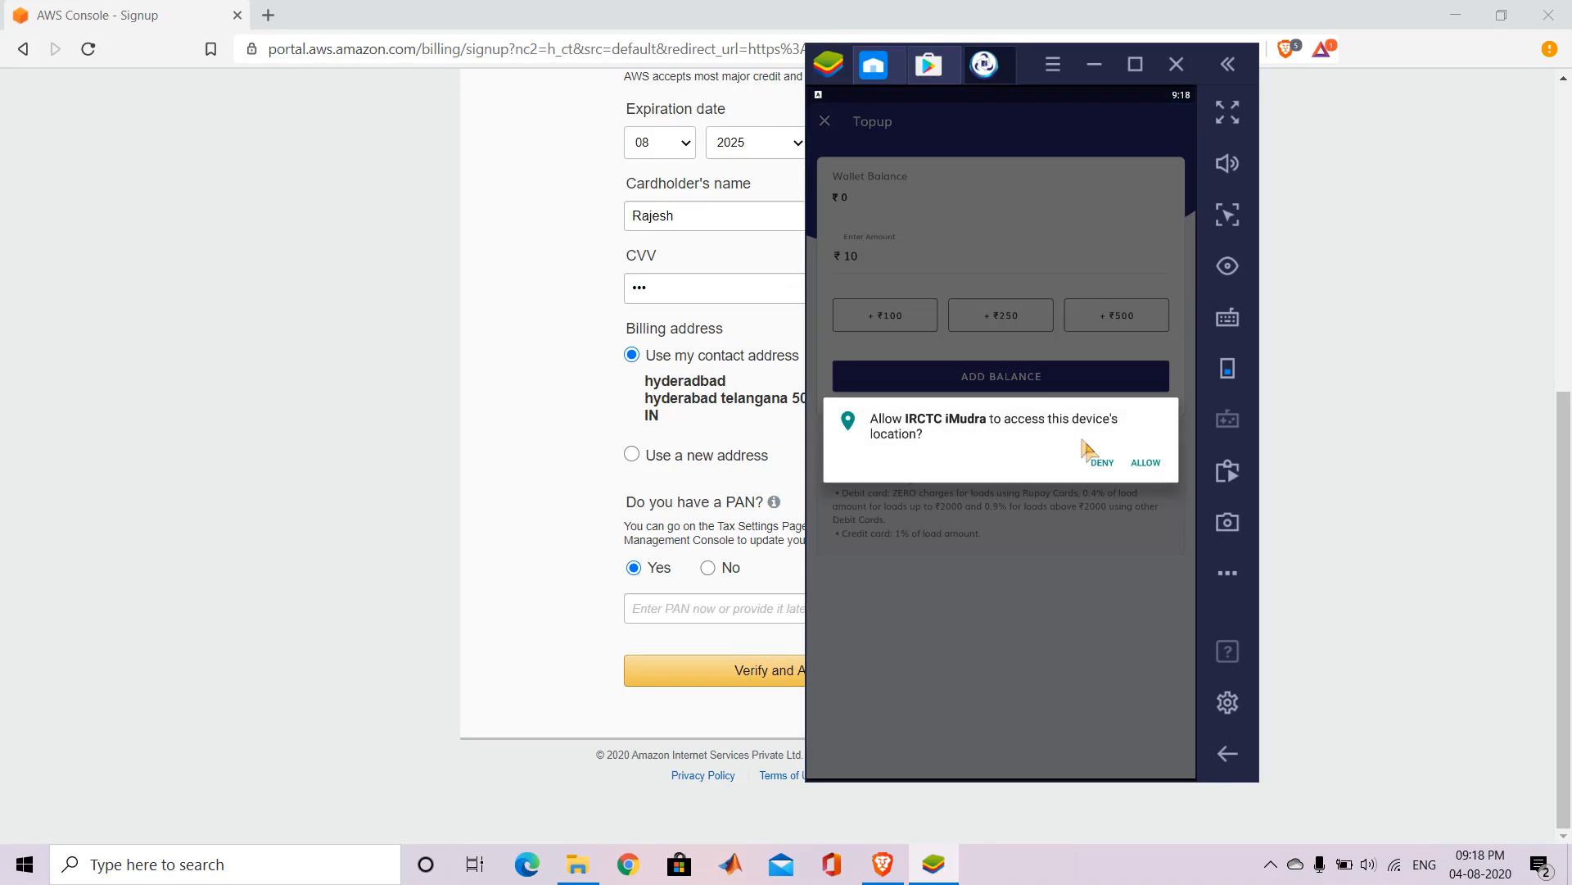
left_click(1144, 463)
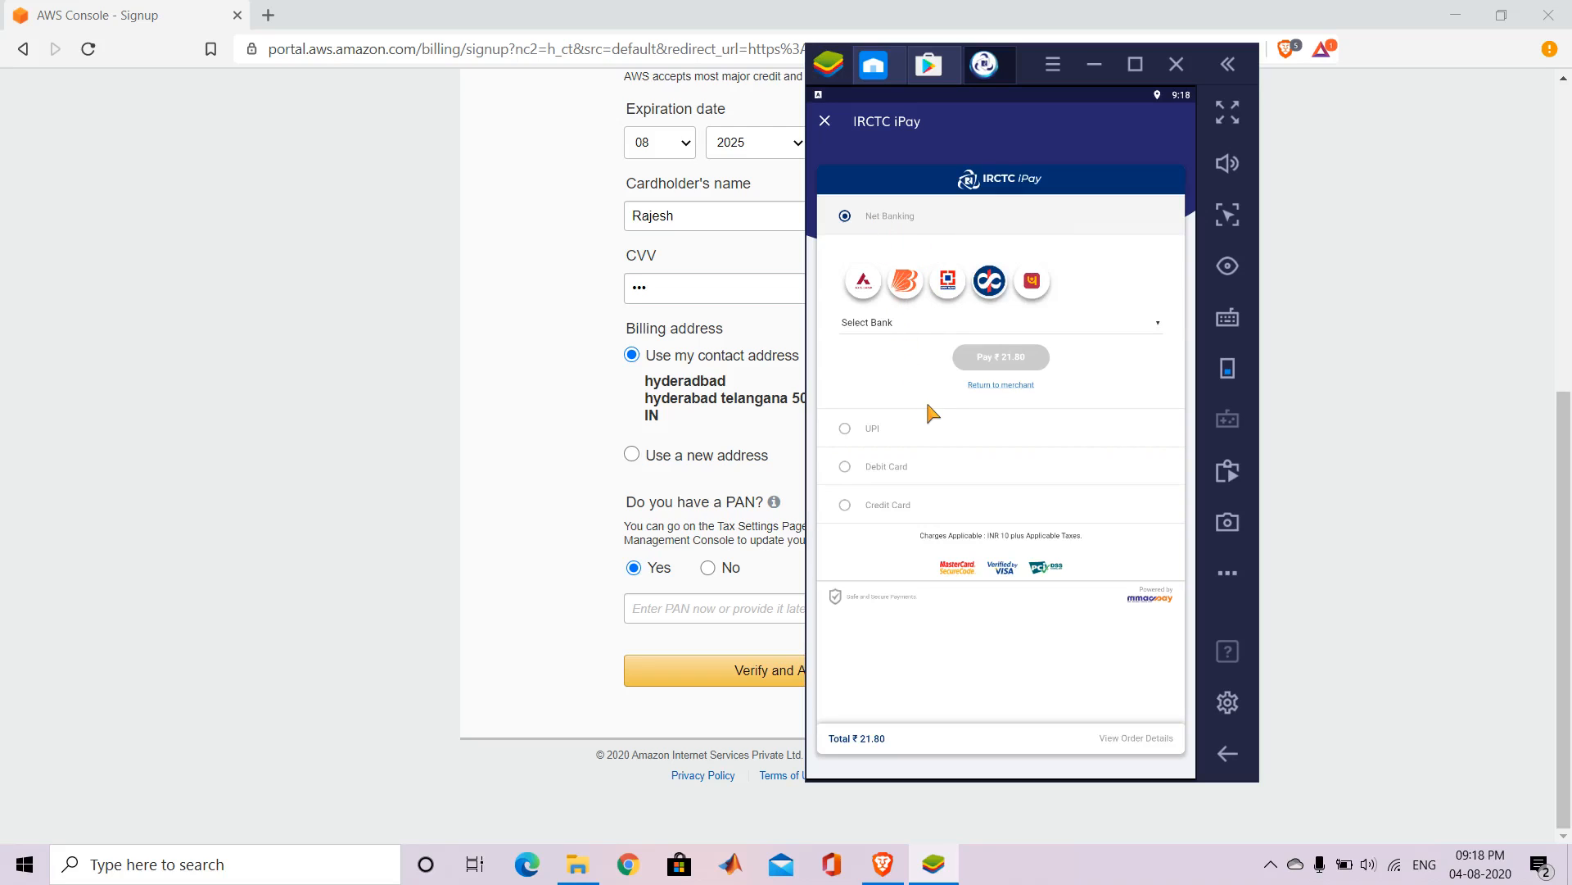
left_click(885, 331)
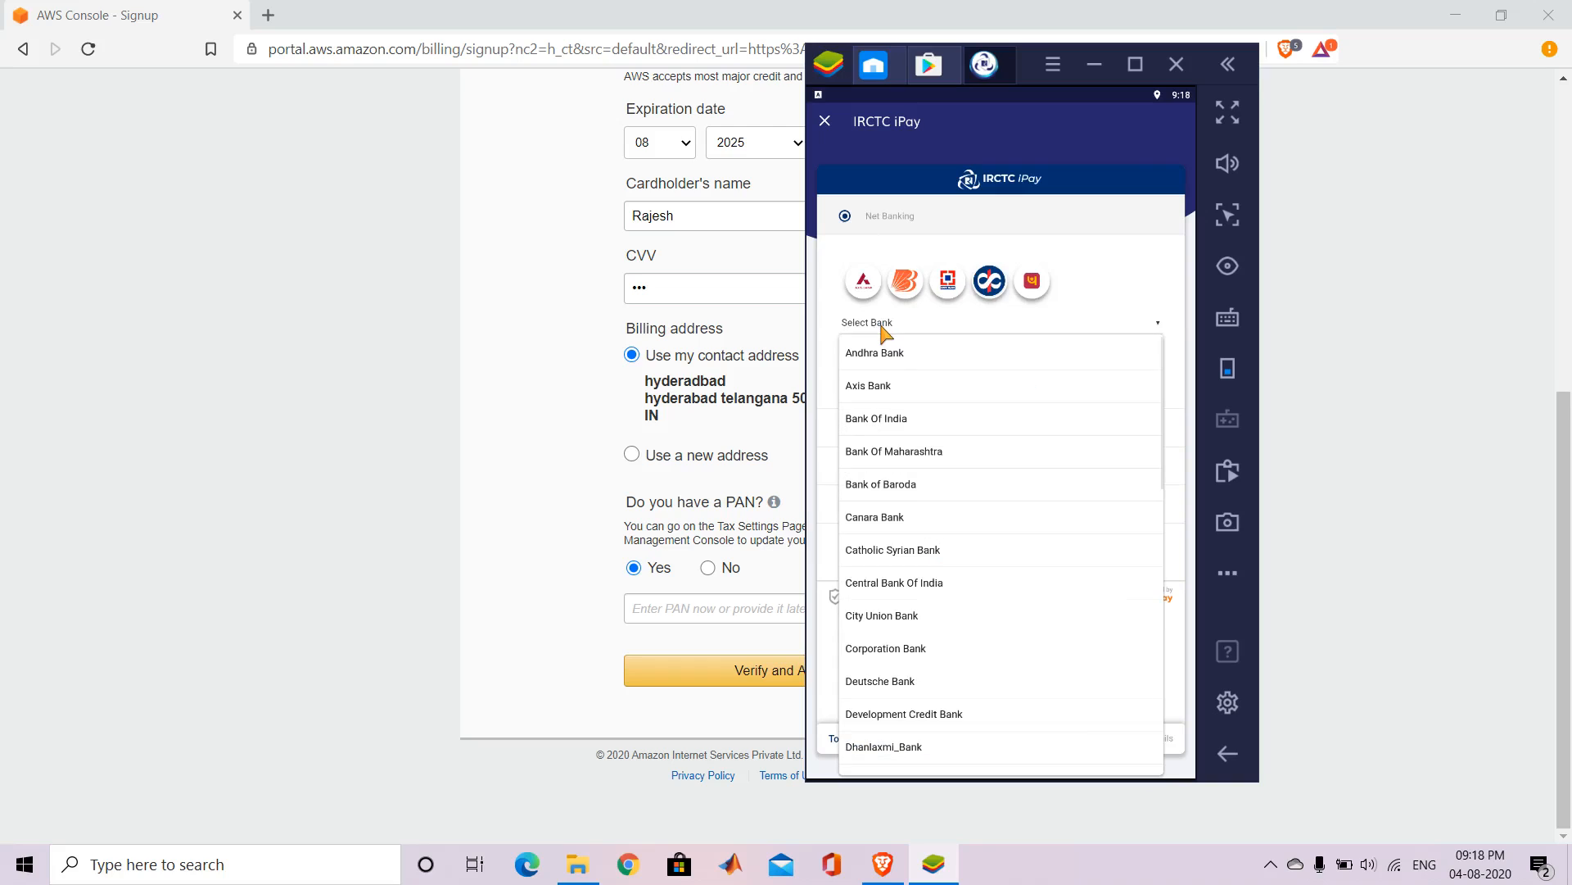
left_click(837, 323)
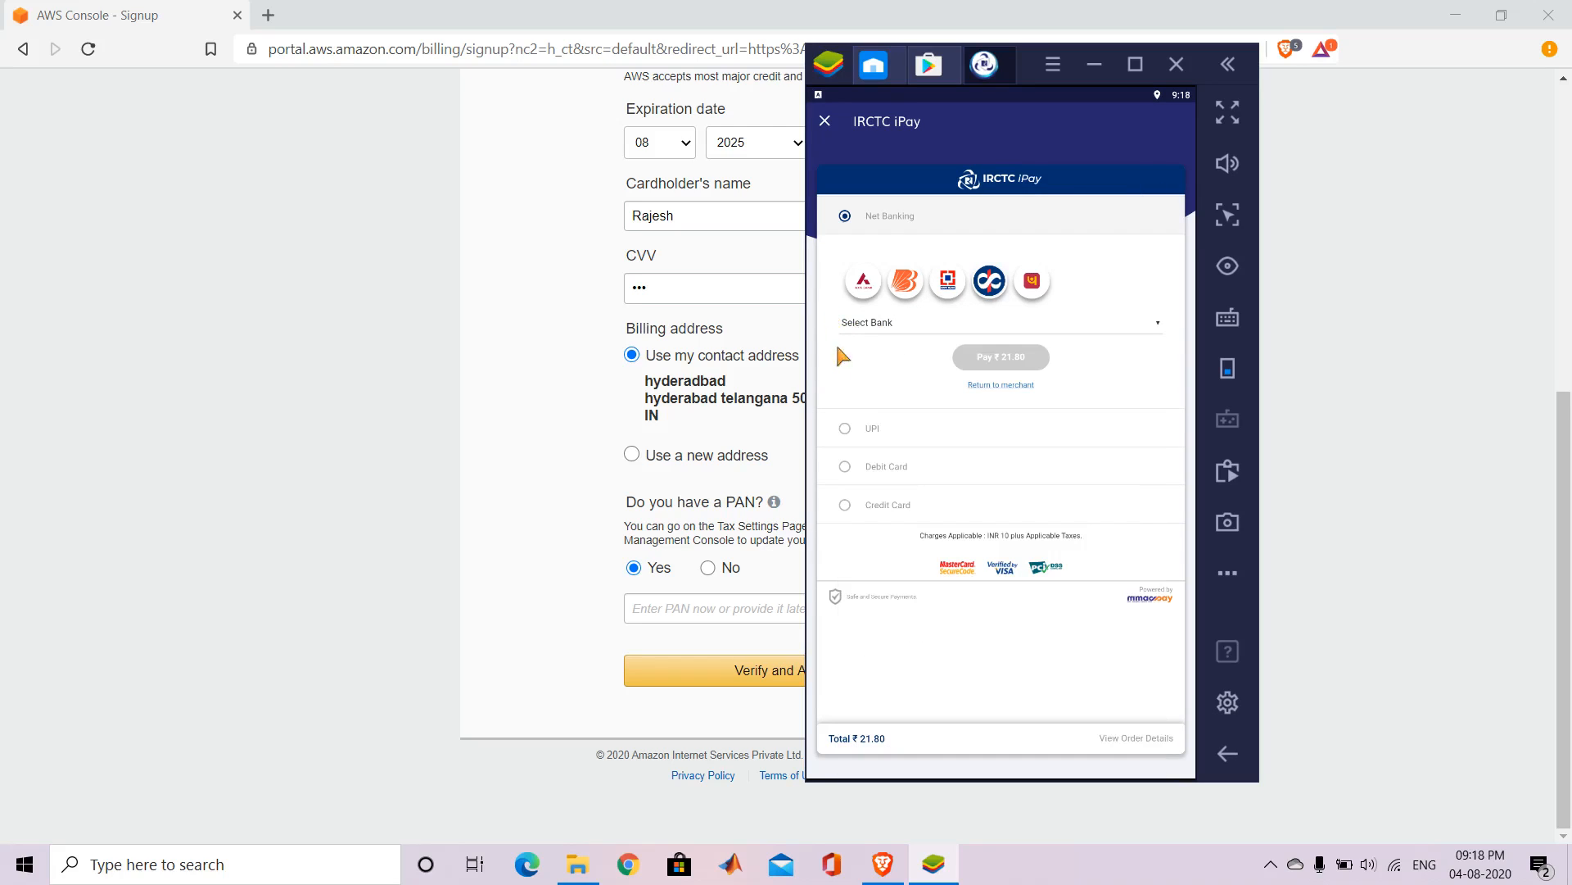
left_click(845, 430)
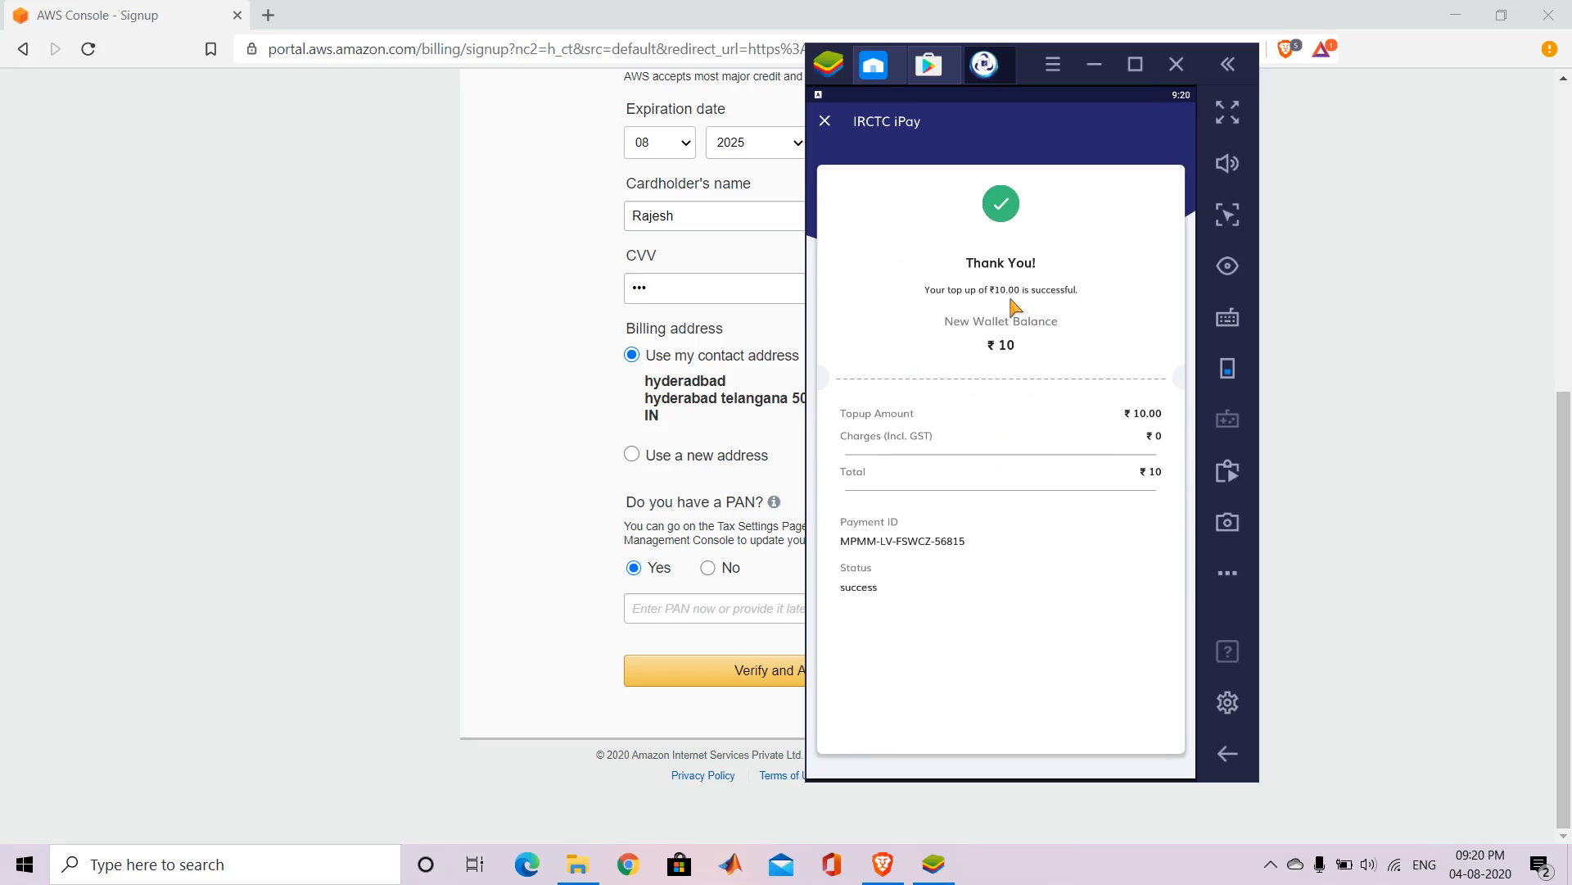
left_click(518, 565)
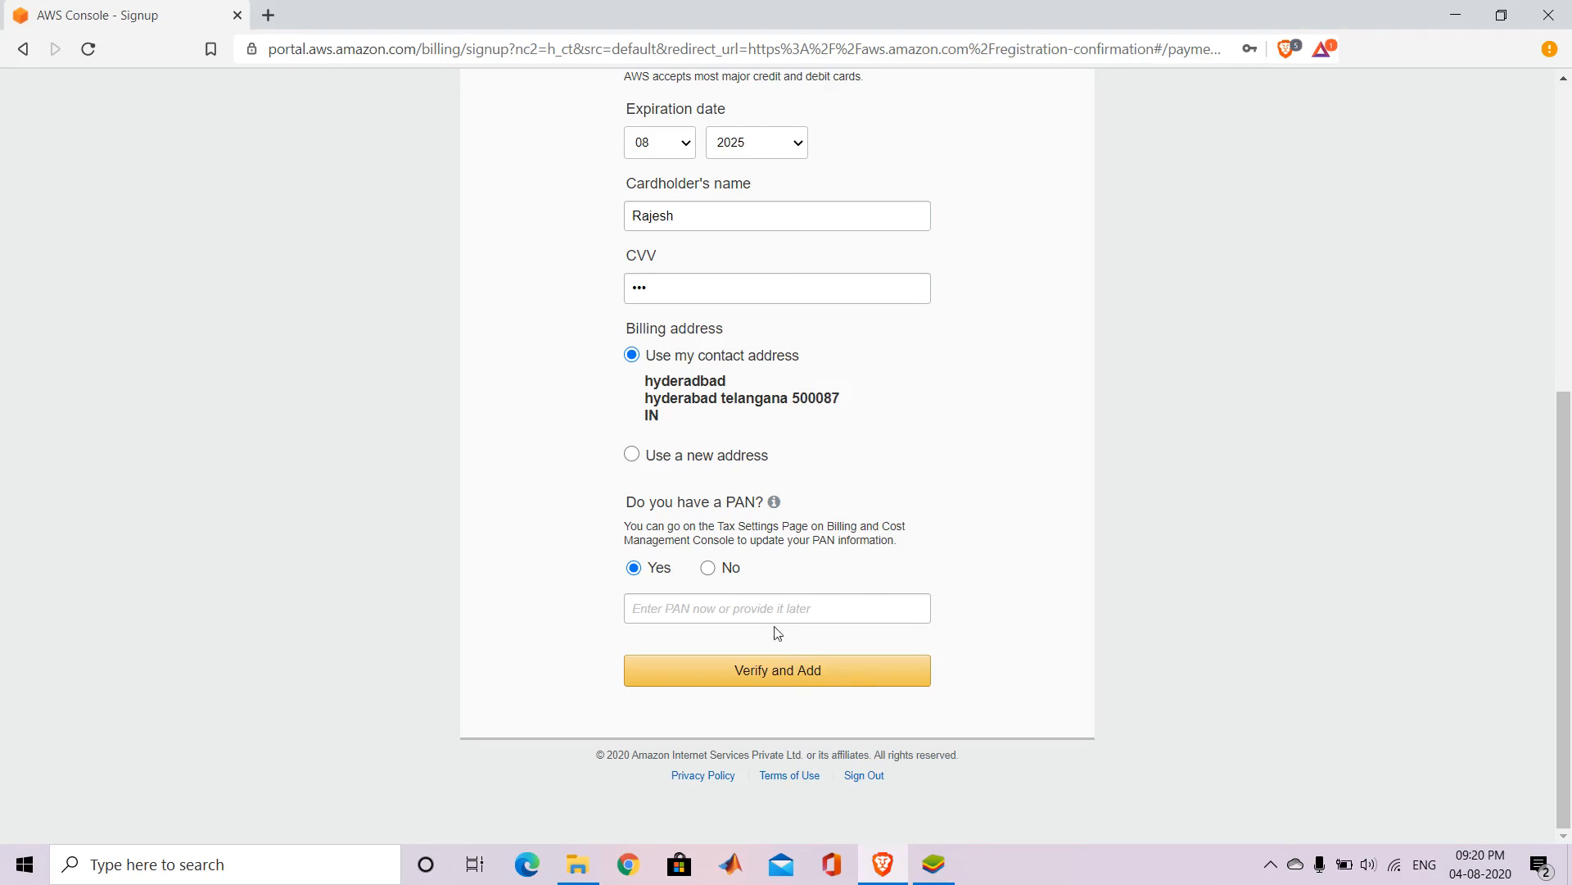
Step: Verify and add the card, approving the INR 2.00 charge with the bank's one-time password
left_click(782, 665)
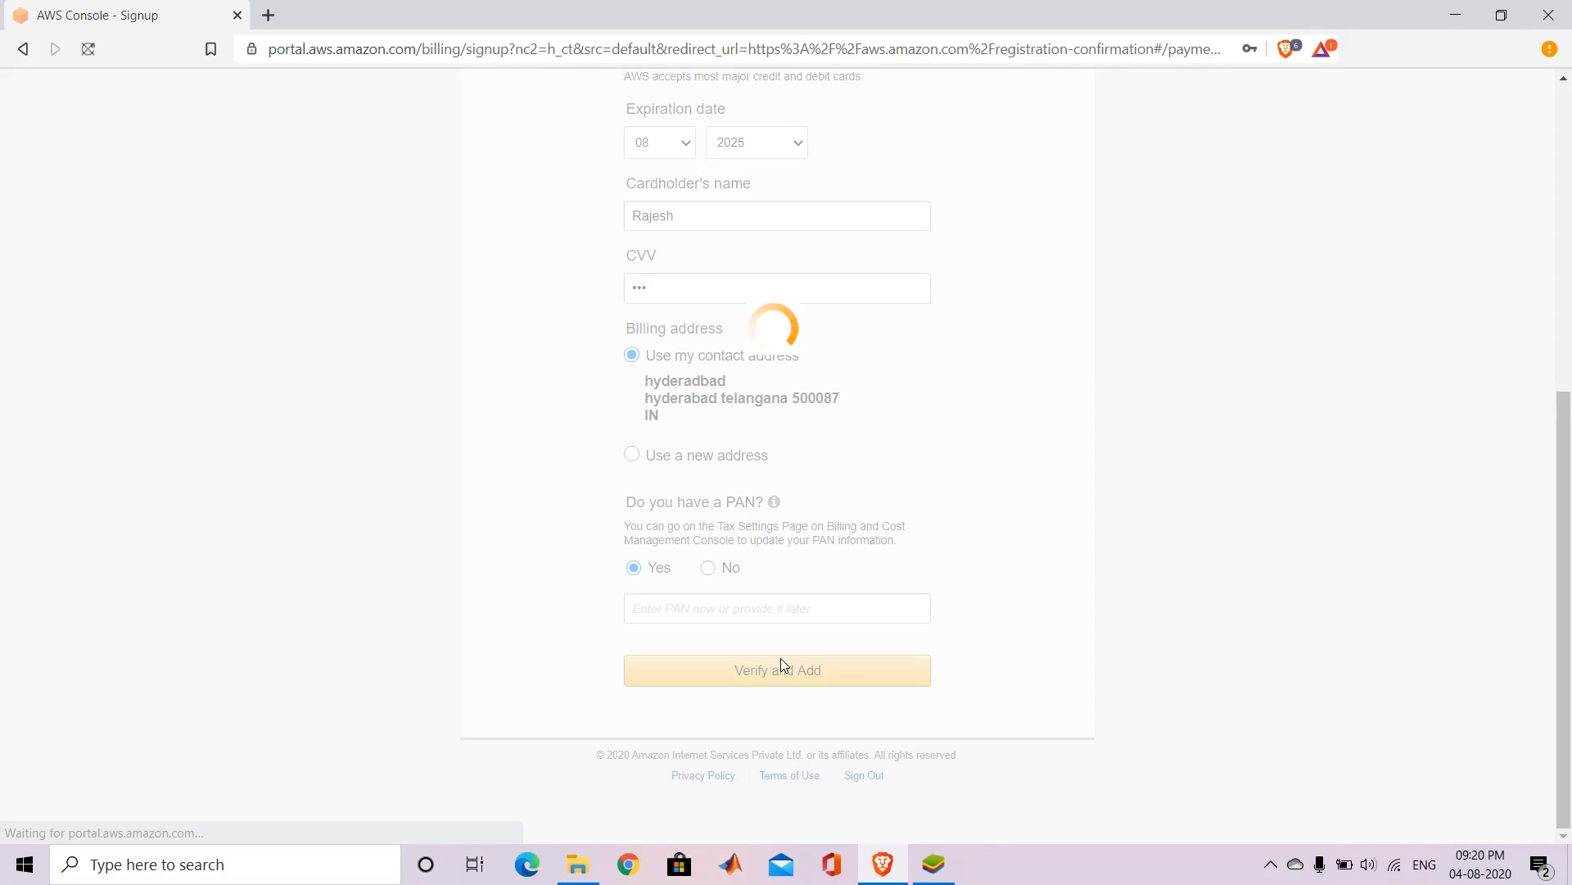
left_click(854, 373)
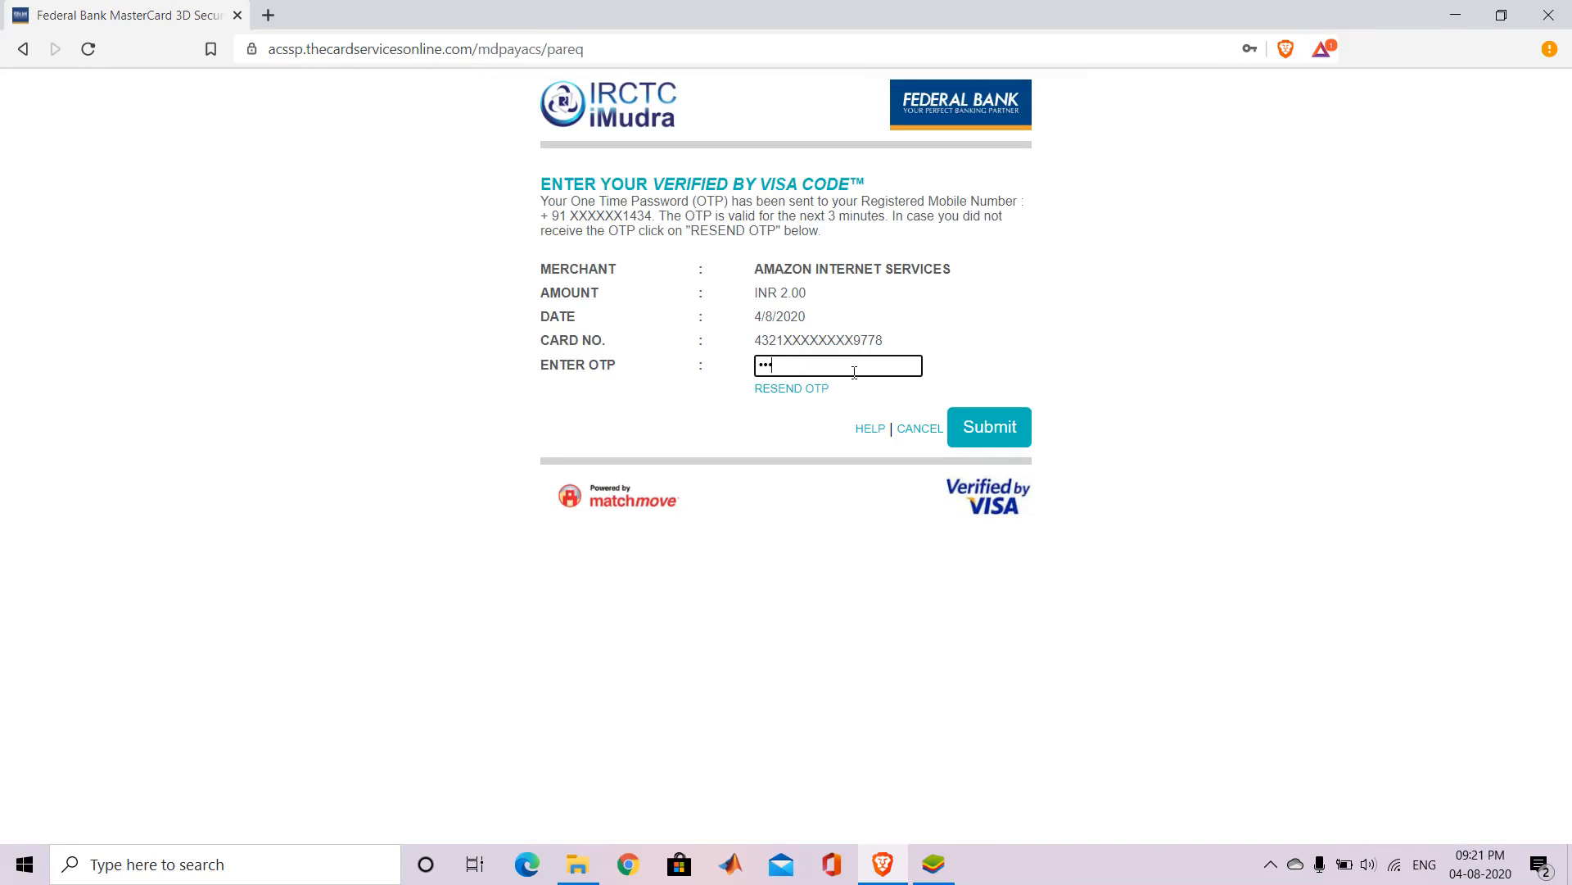
left_click(987, 428)
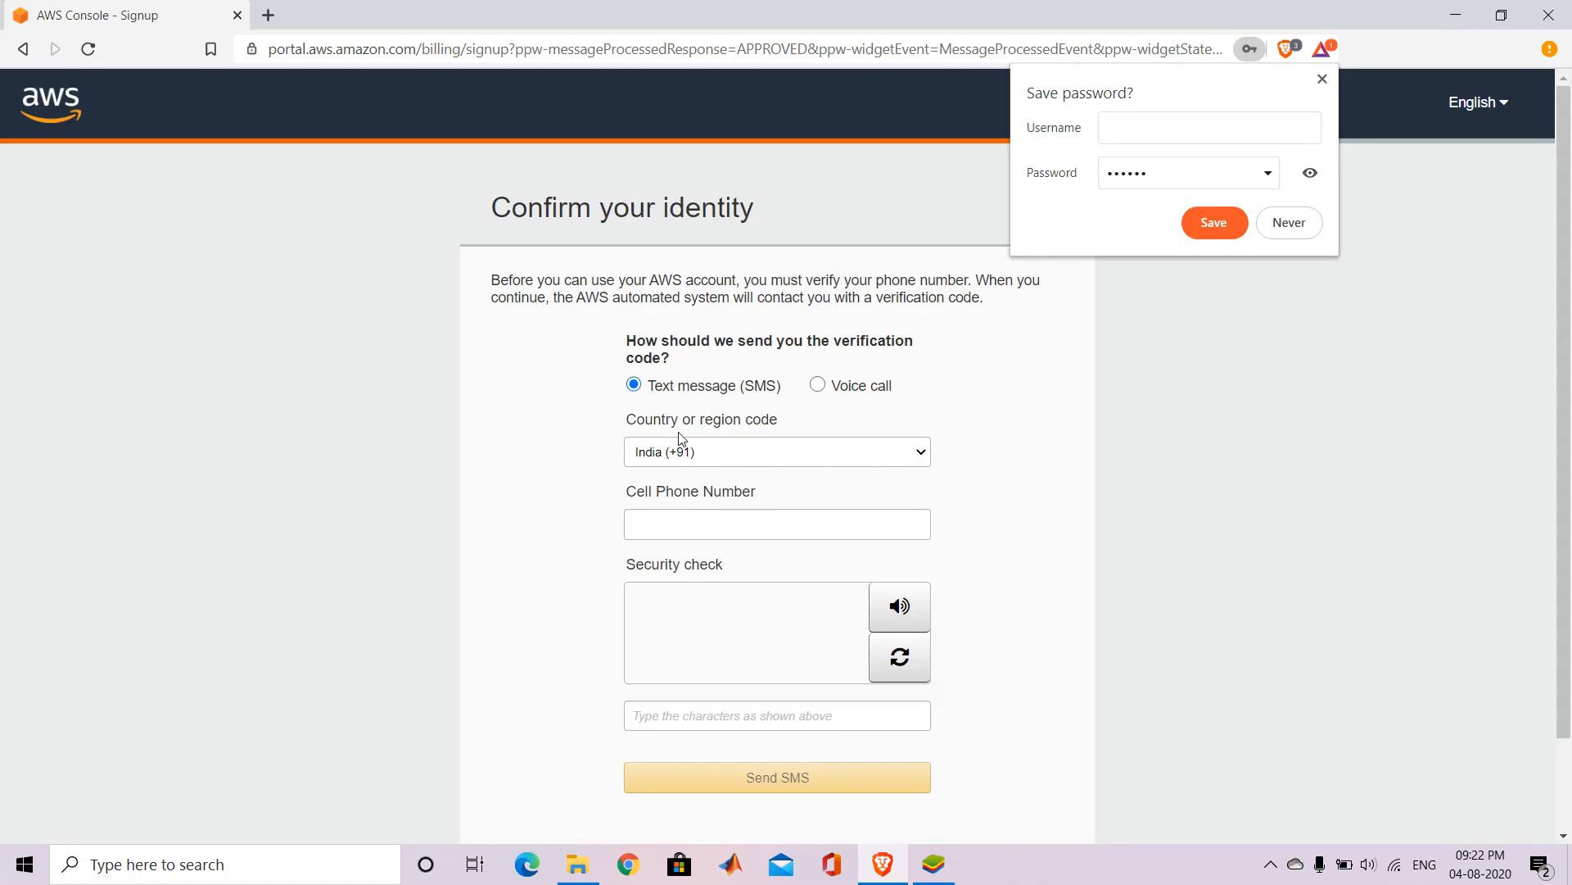
Step: Dismiss the save-password prompt, enter the cell phone number and captcha characters, and request the SMS code
left_click(1189, 218)
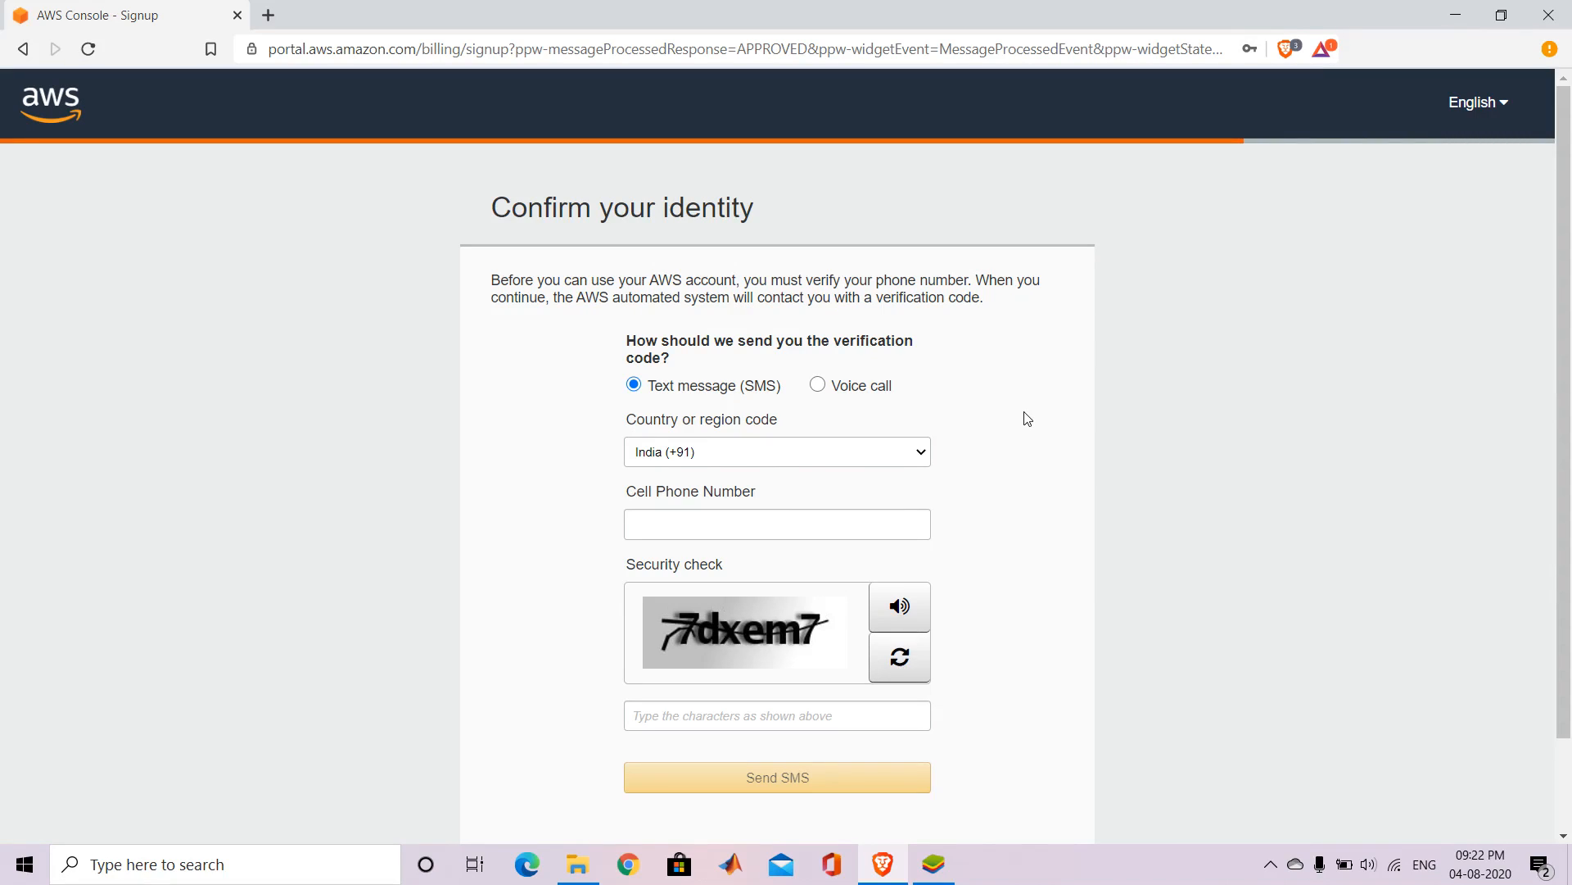
left_click_drag(385, 155, 789, 190)
left_click(773, 175)
type("9")
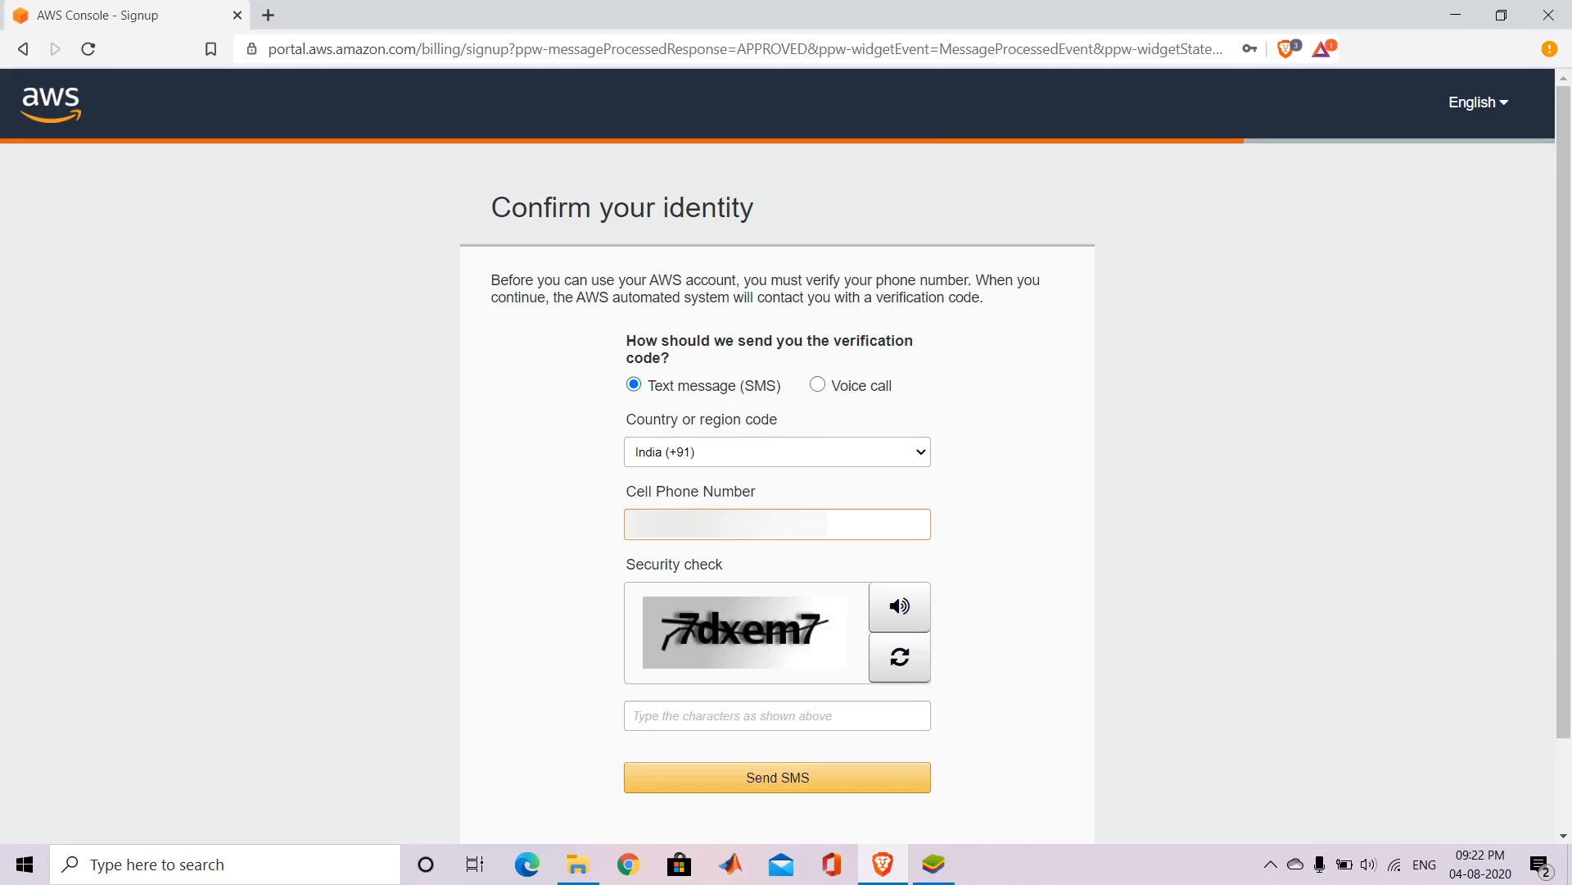
left_click(732, 716)
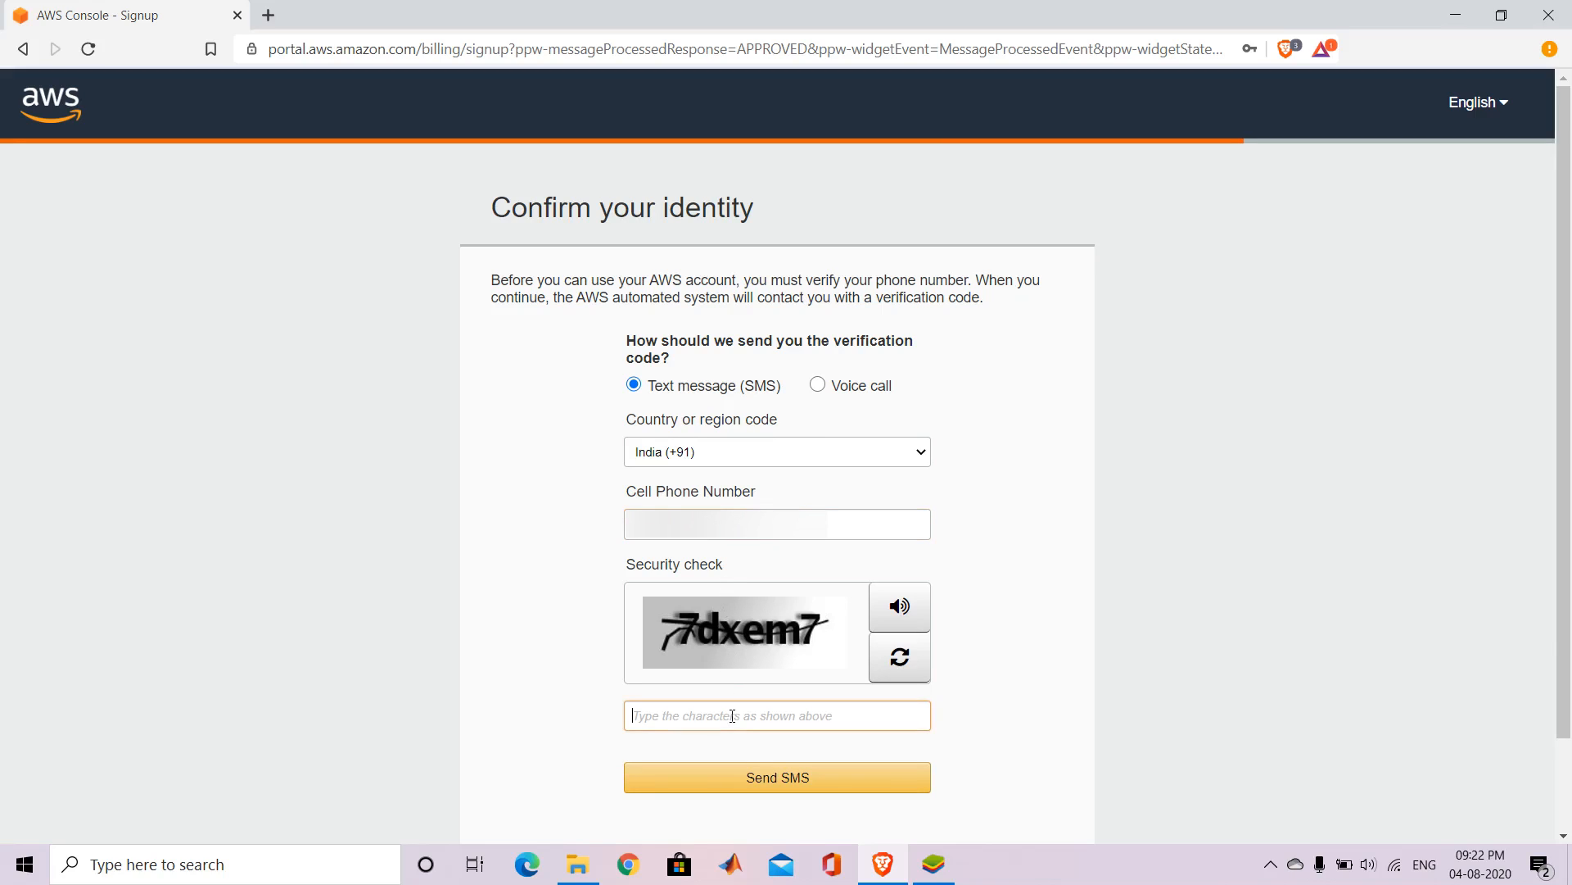
type("7dxem7")
left_click(756, 776)
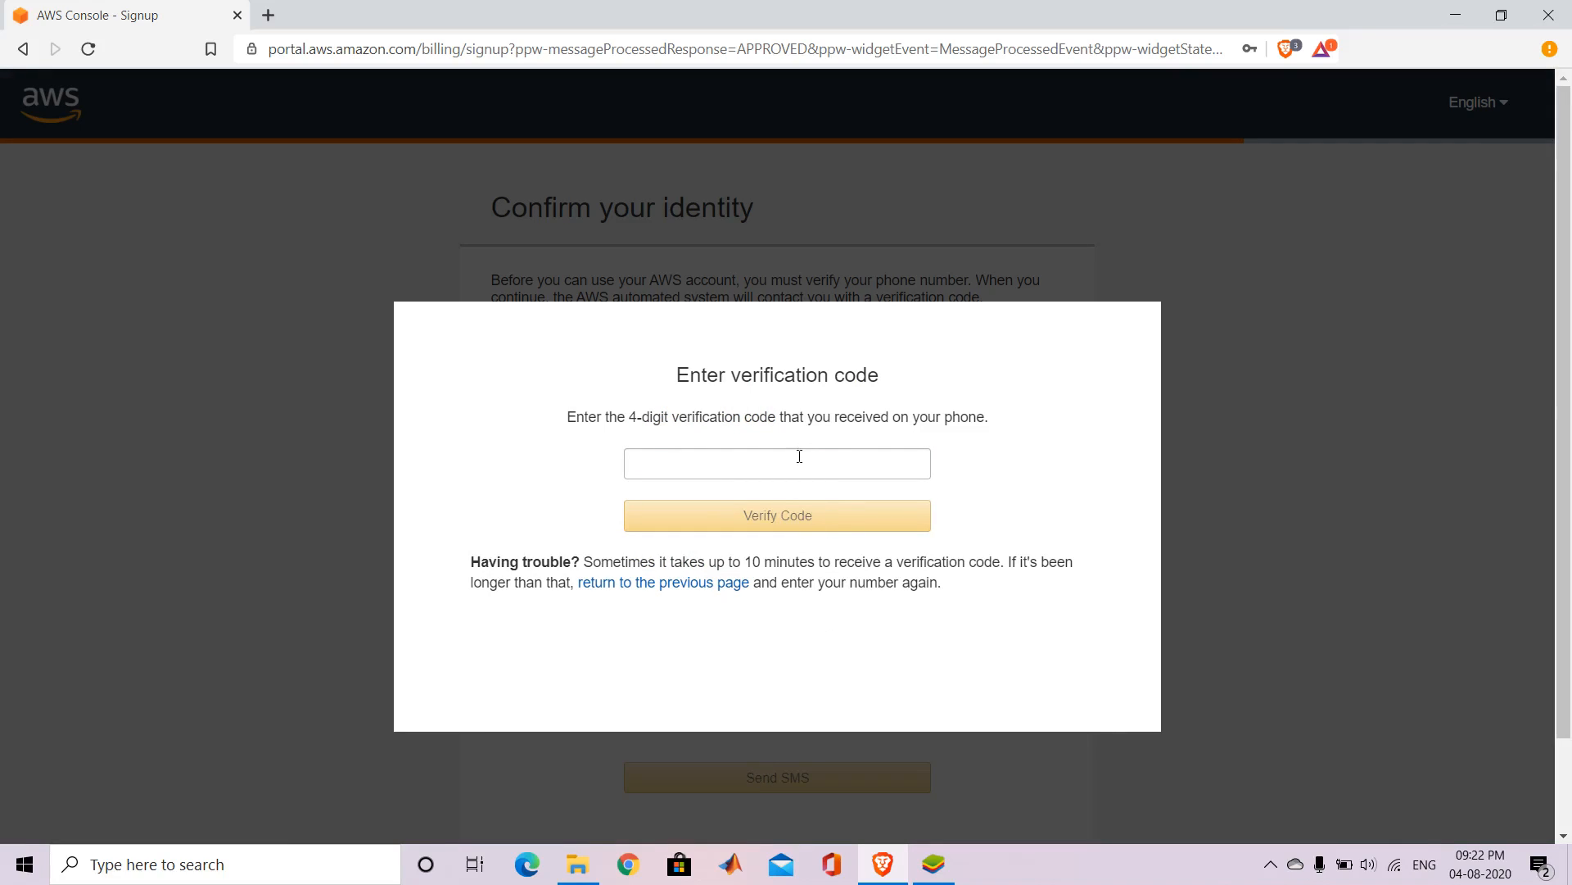
Step: Verify the phone with the 4-digit SMS code and continue past the success message
left_click(800, 457)
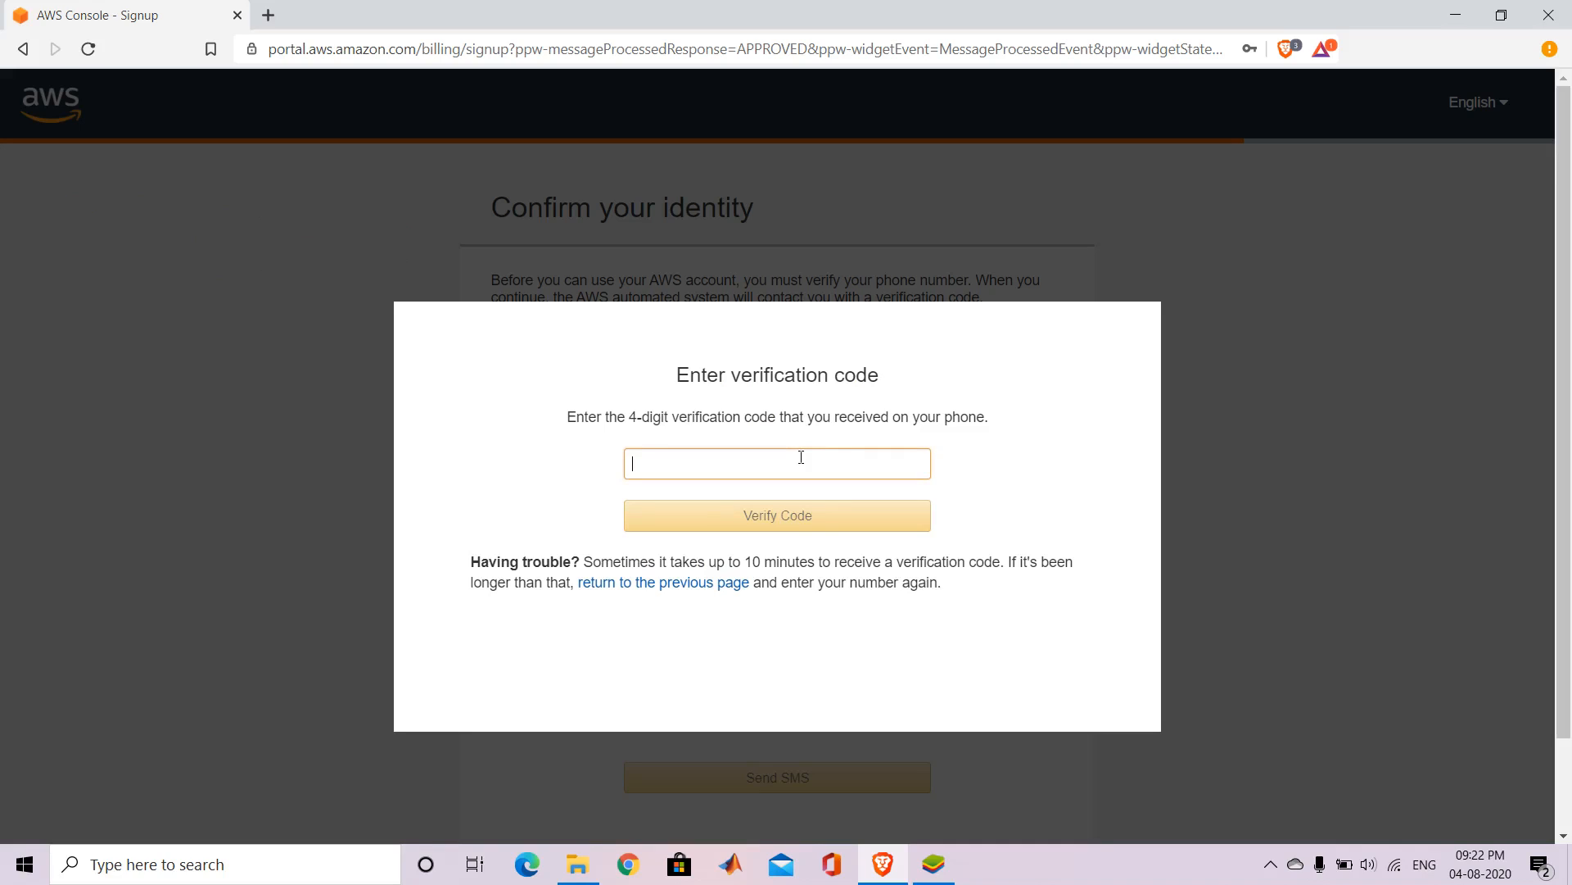
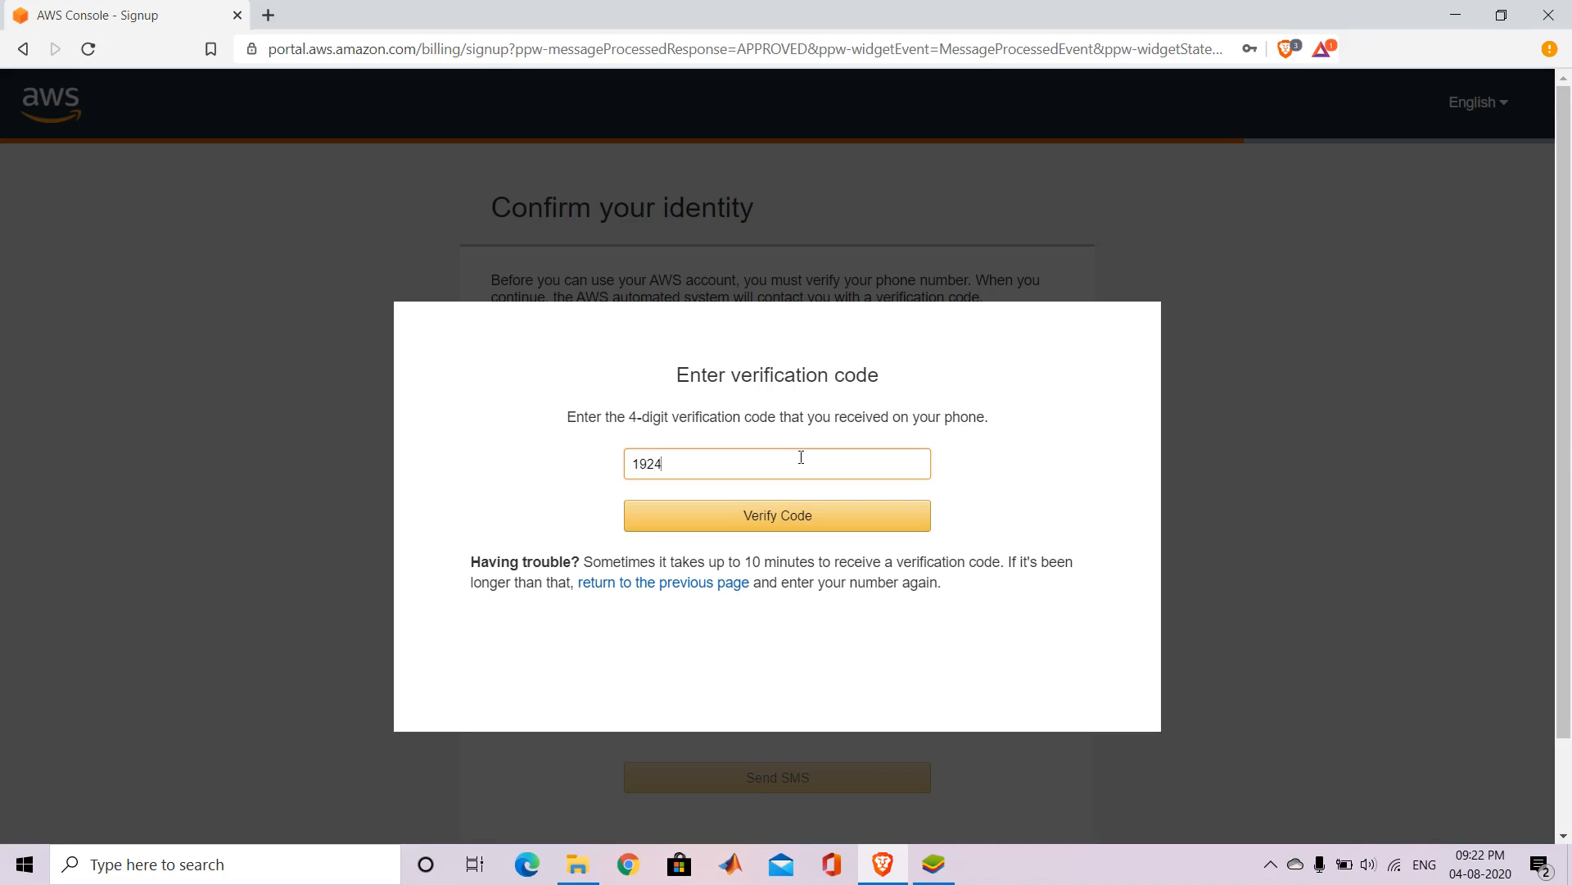
left_click(787, 514)
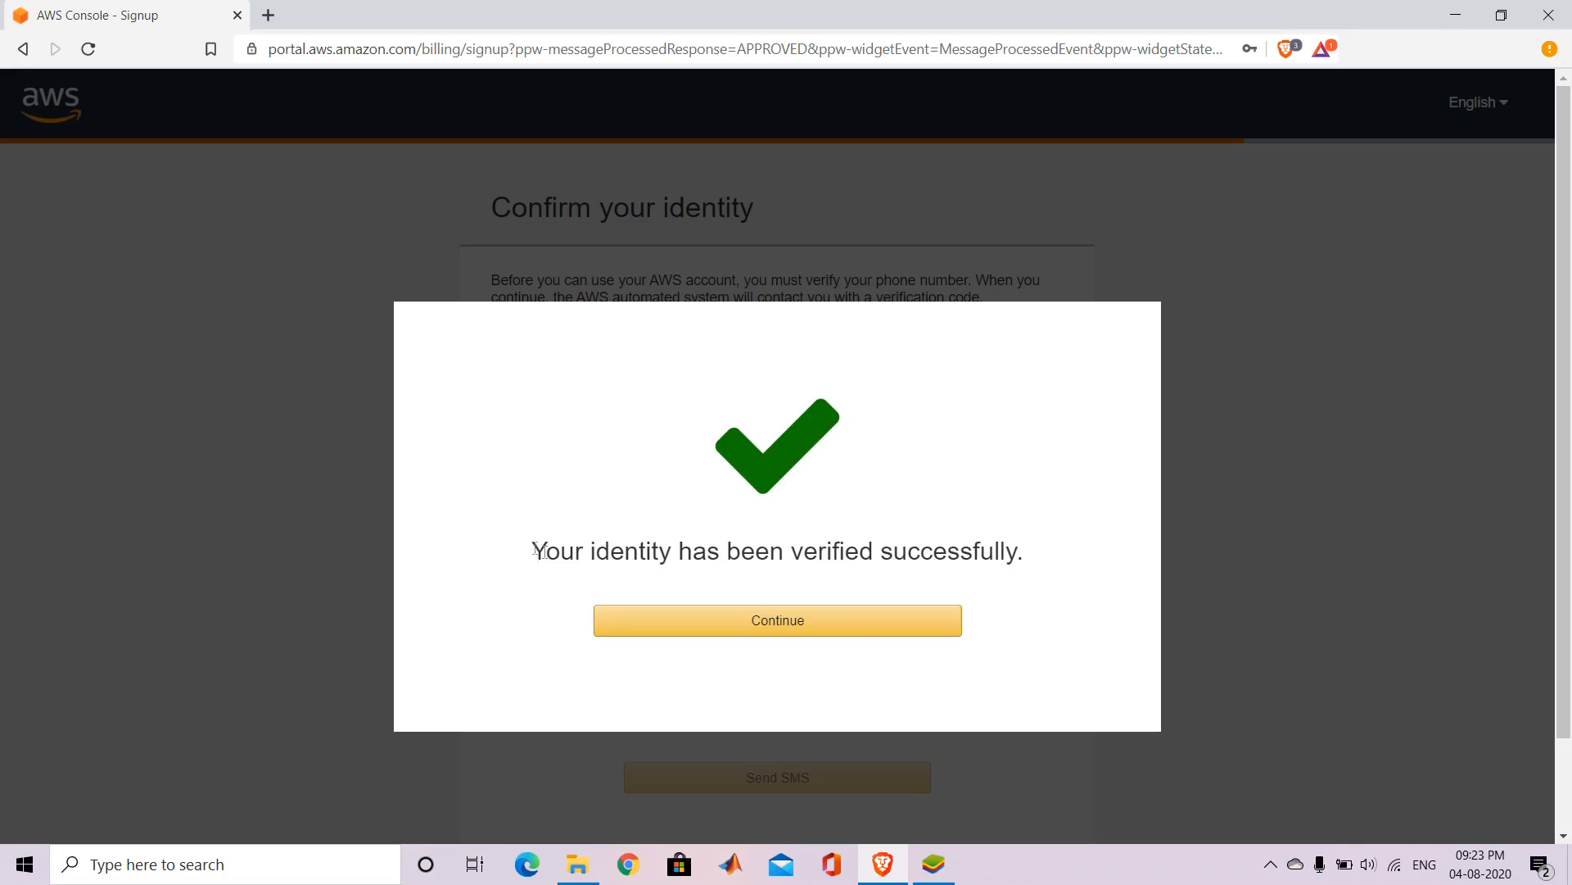
left_click_drag(530, 552, 809, 556)
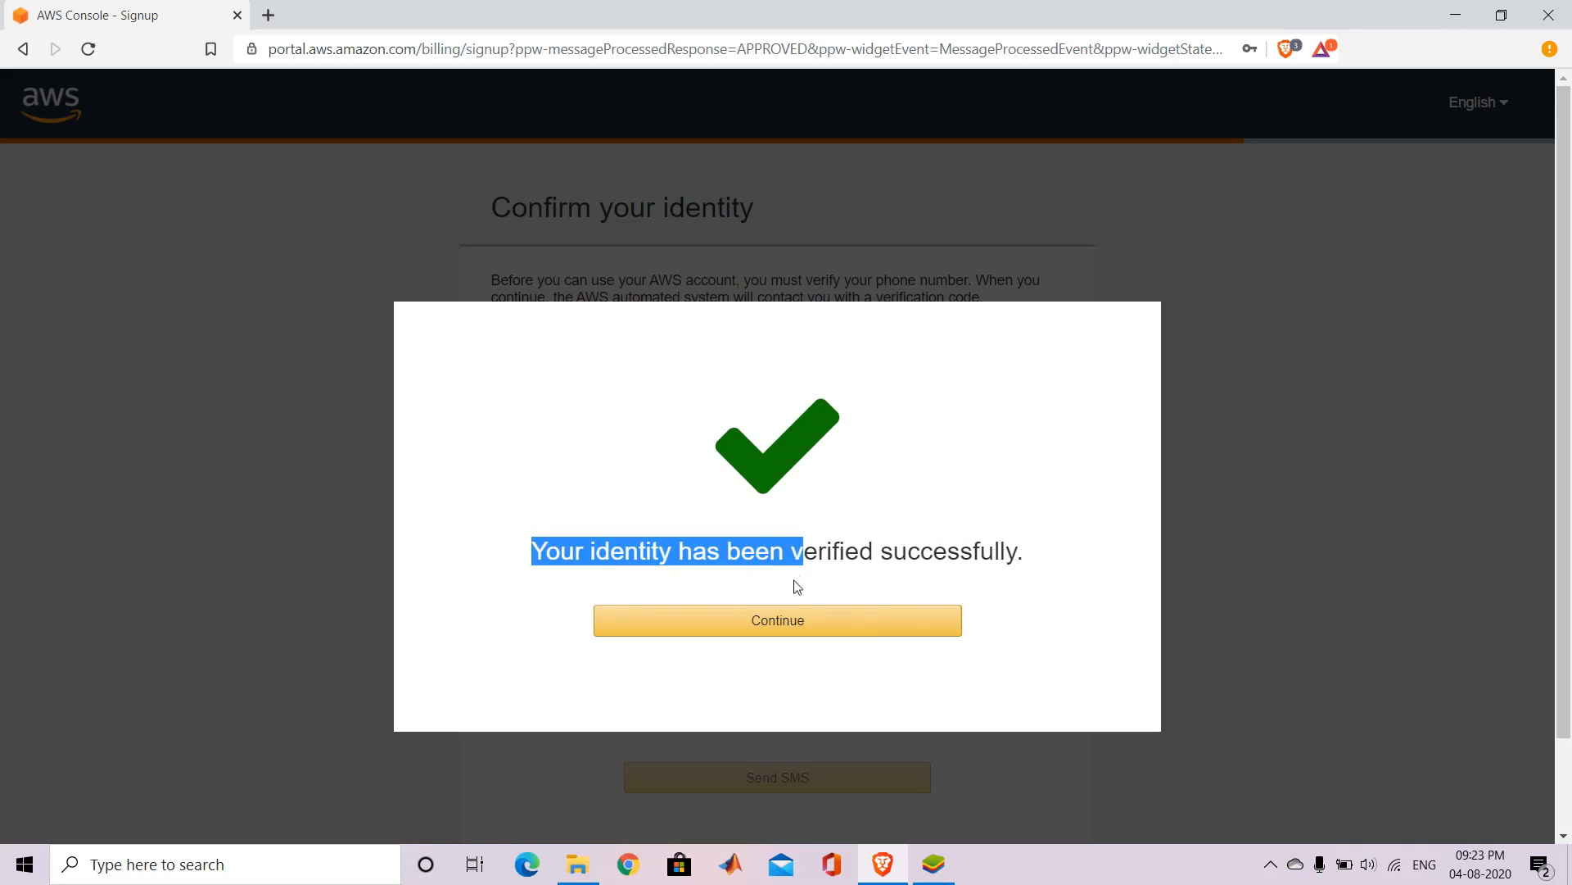
left_click(787, 630)
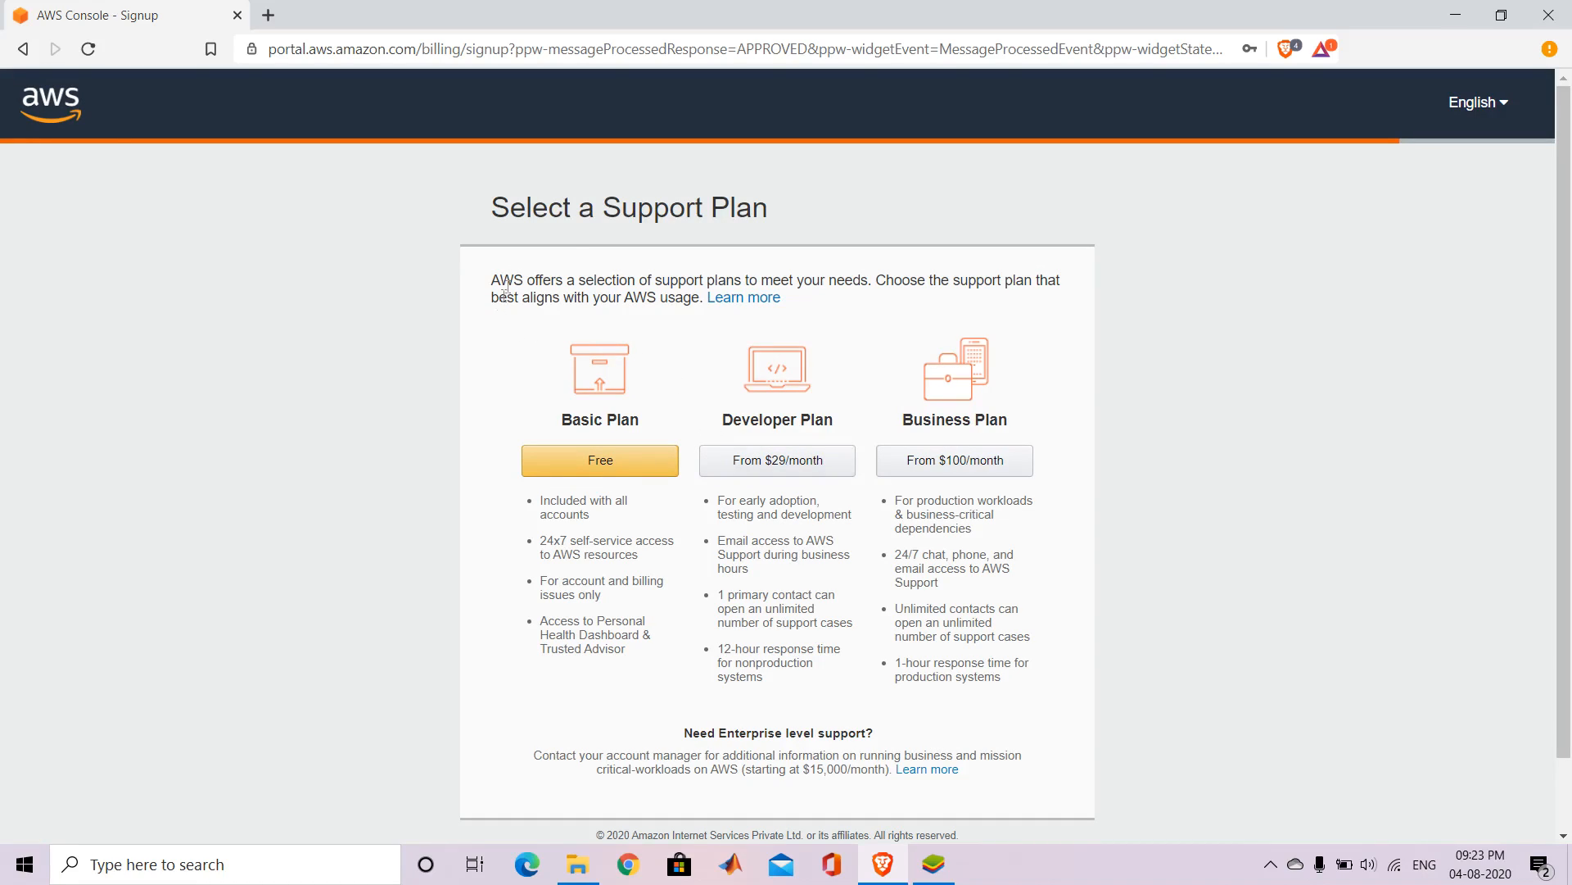
Step: Choose the free Basic support plan to complete registration
left_click_drag(559, 394, 645, 426)
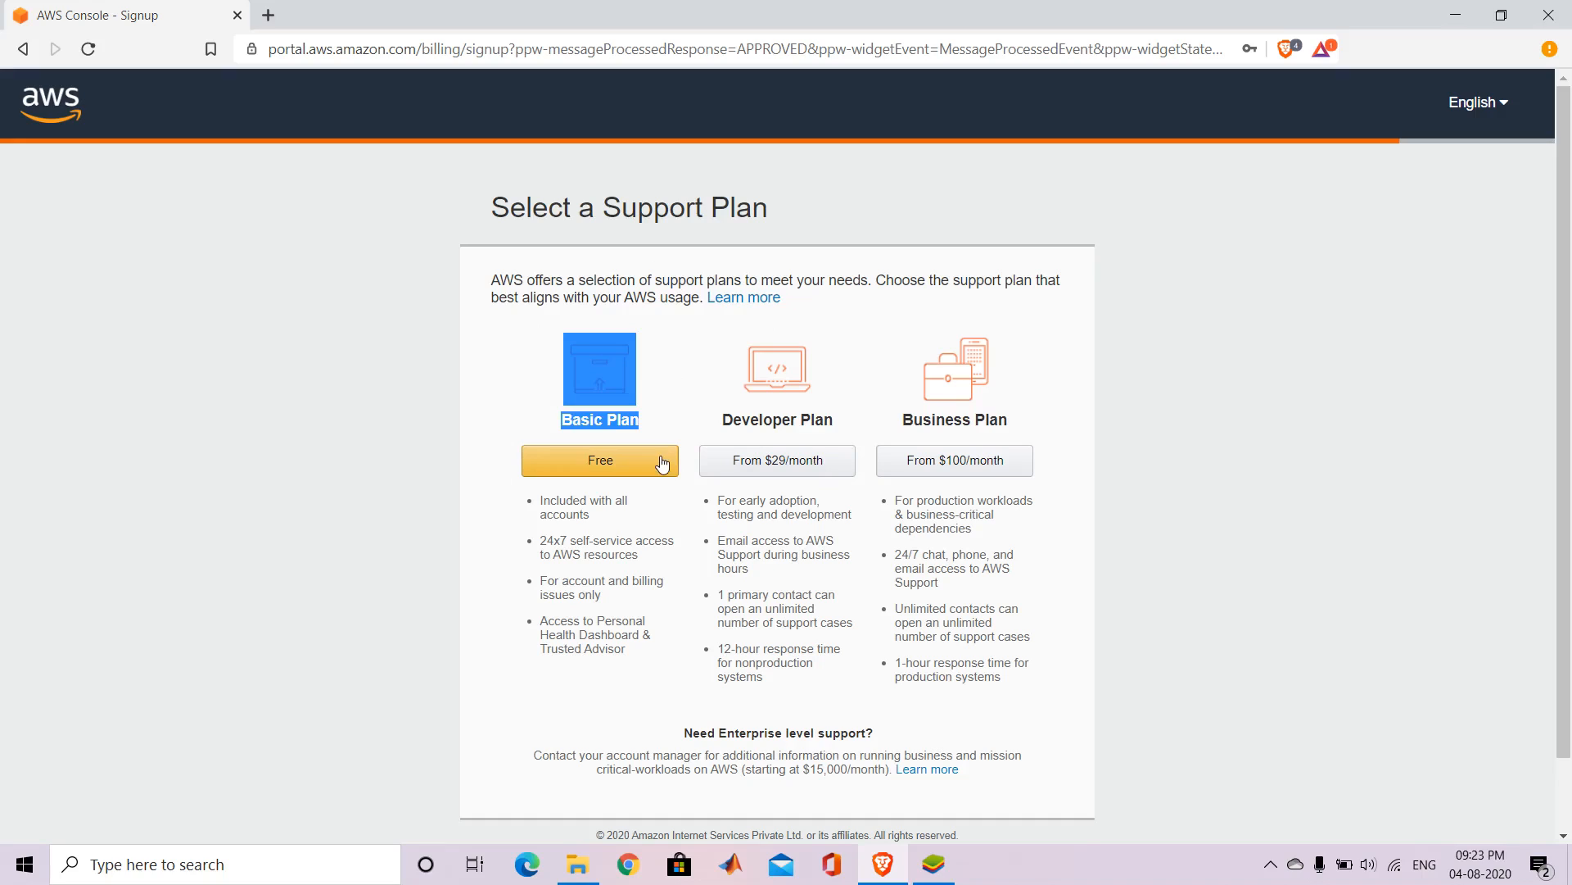
left_click(627, 545)
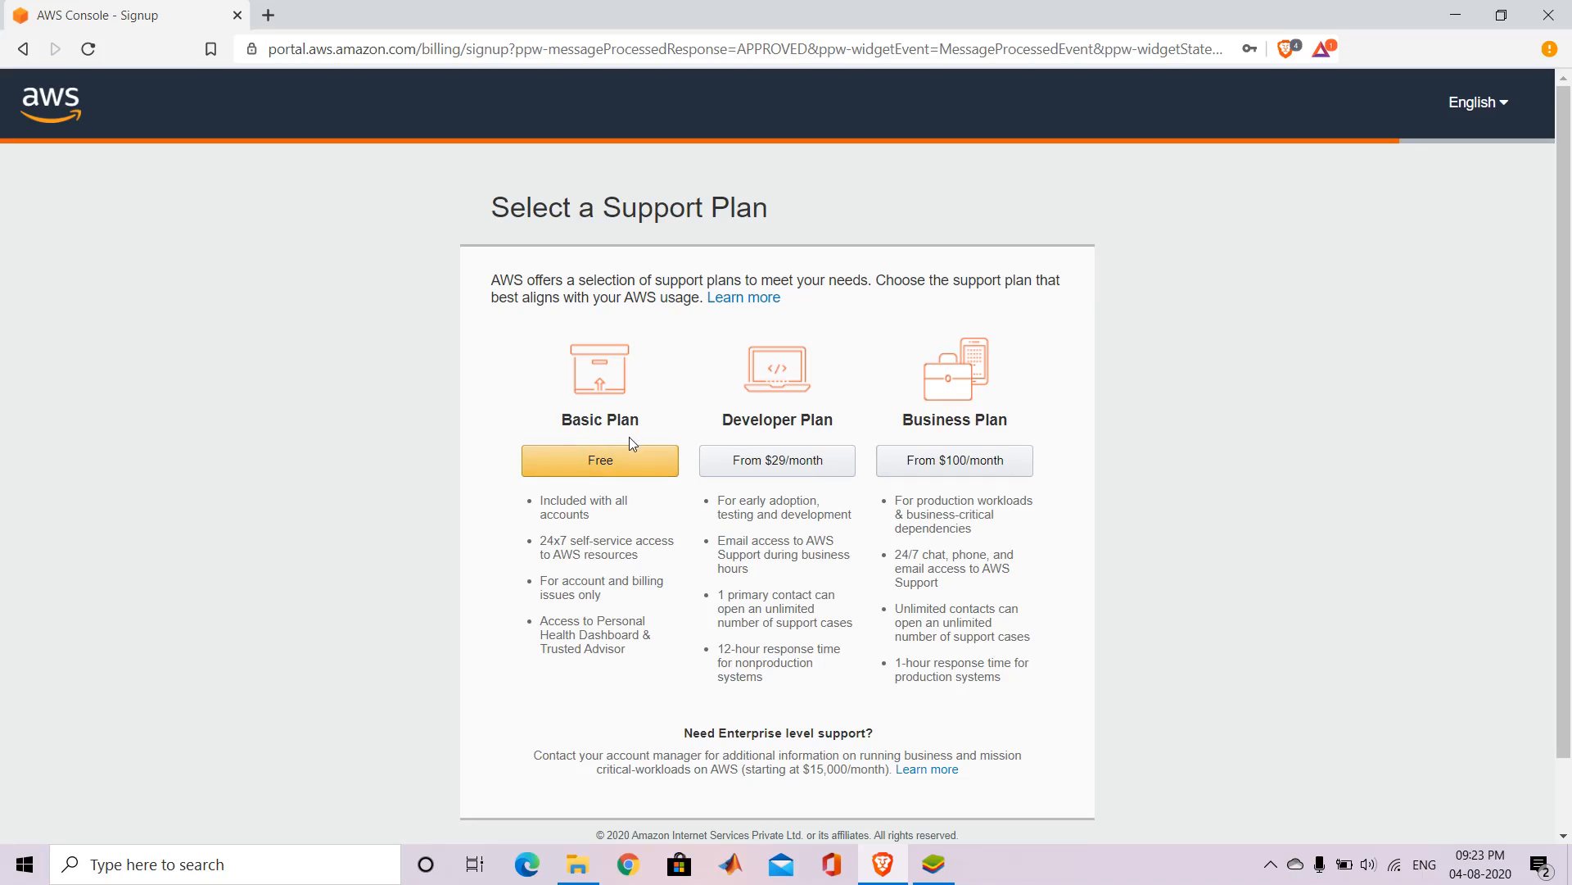
left_click(618, 459)
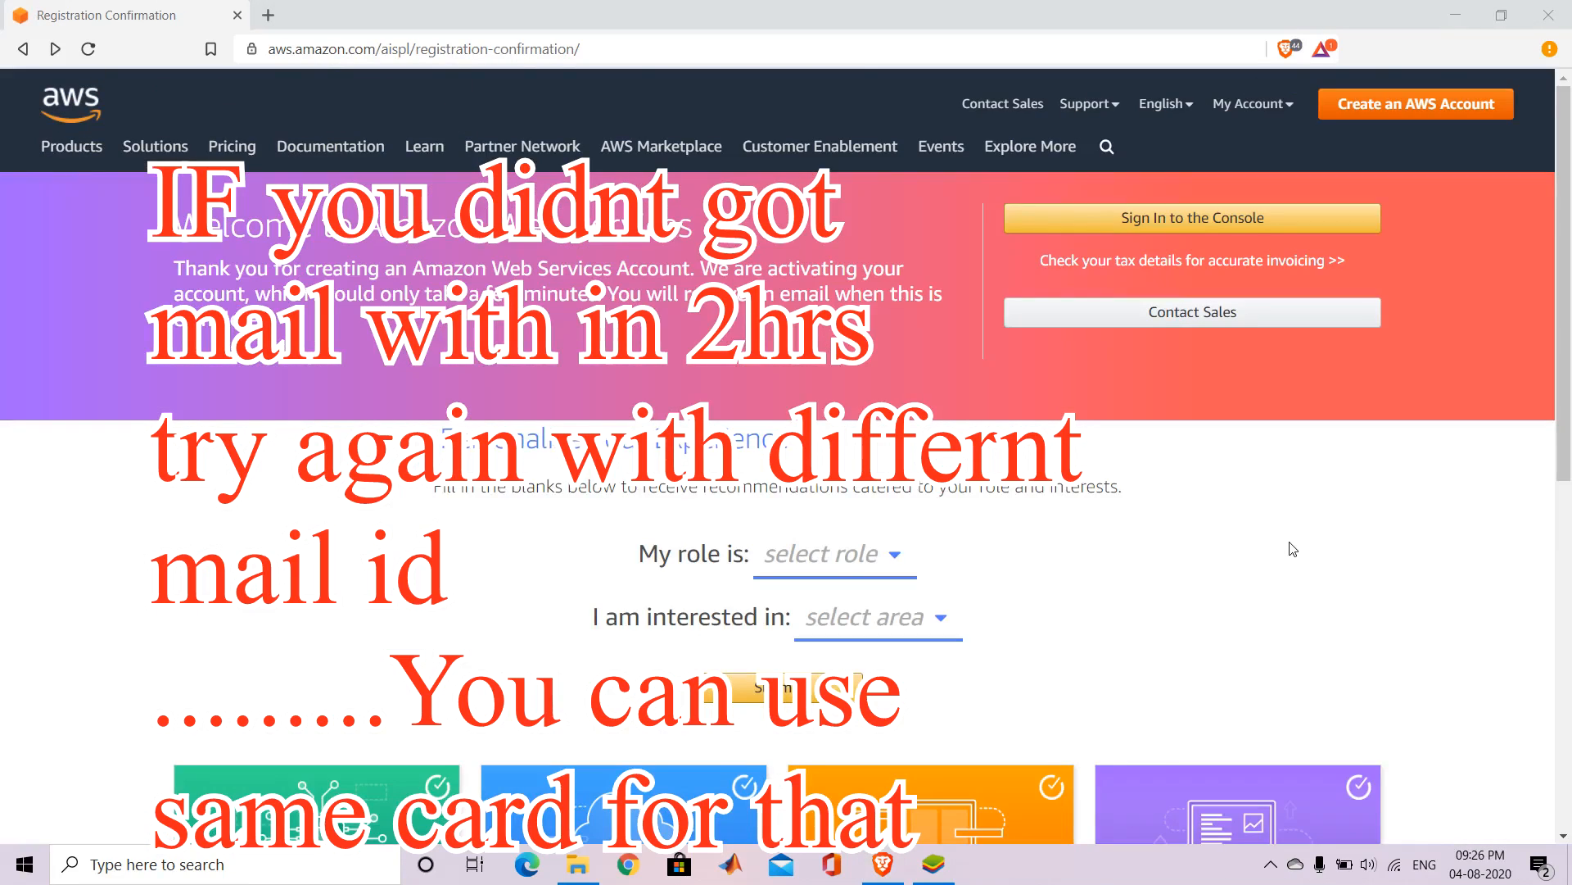
Step: Sign in to the console as the root user with the account email and password
left_click(1103, 214)
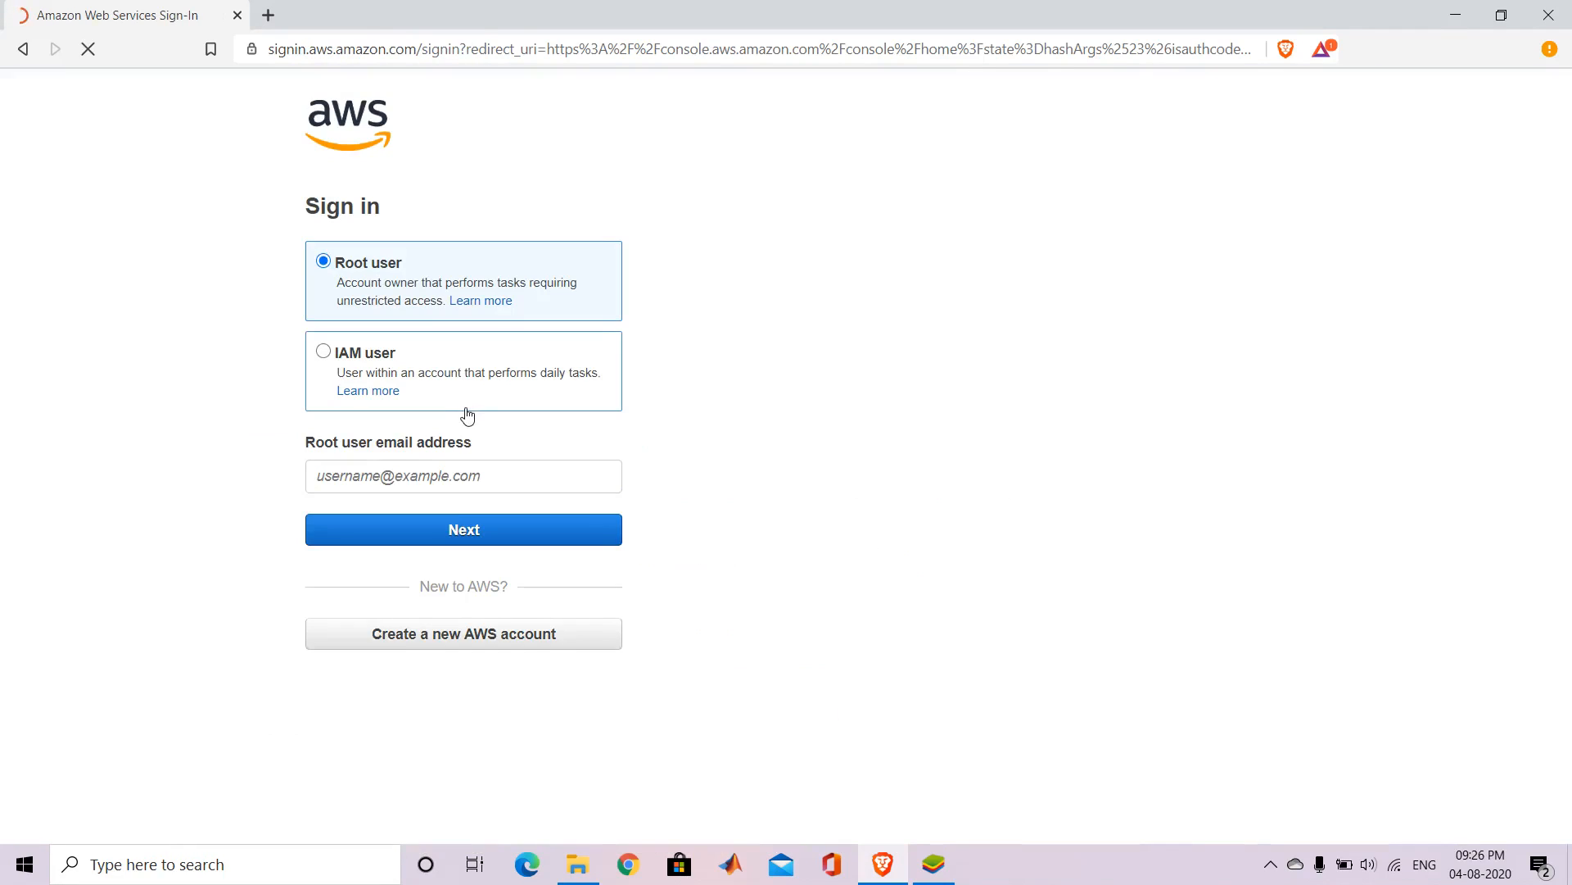
left_click(433, 471)
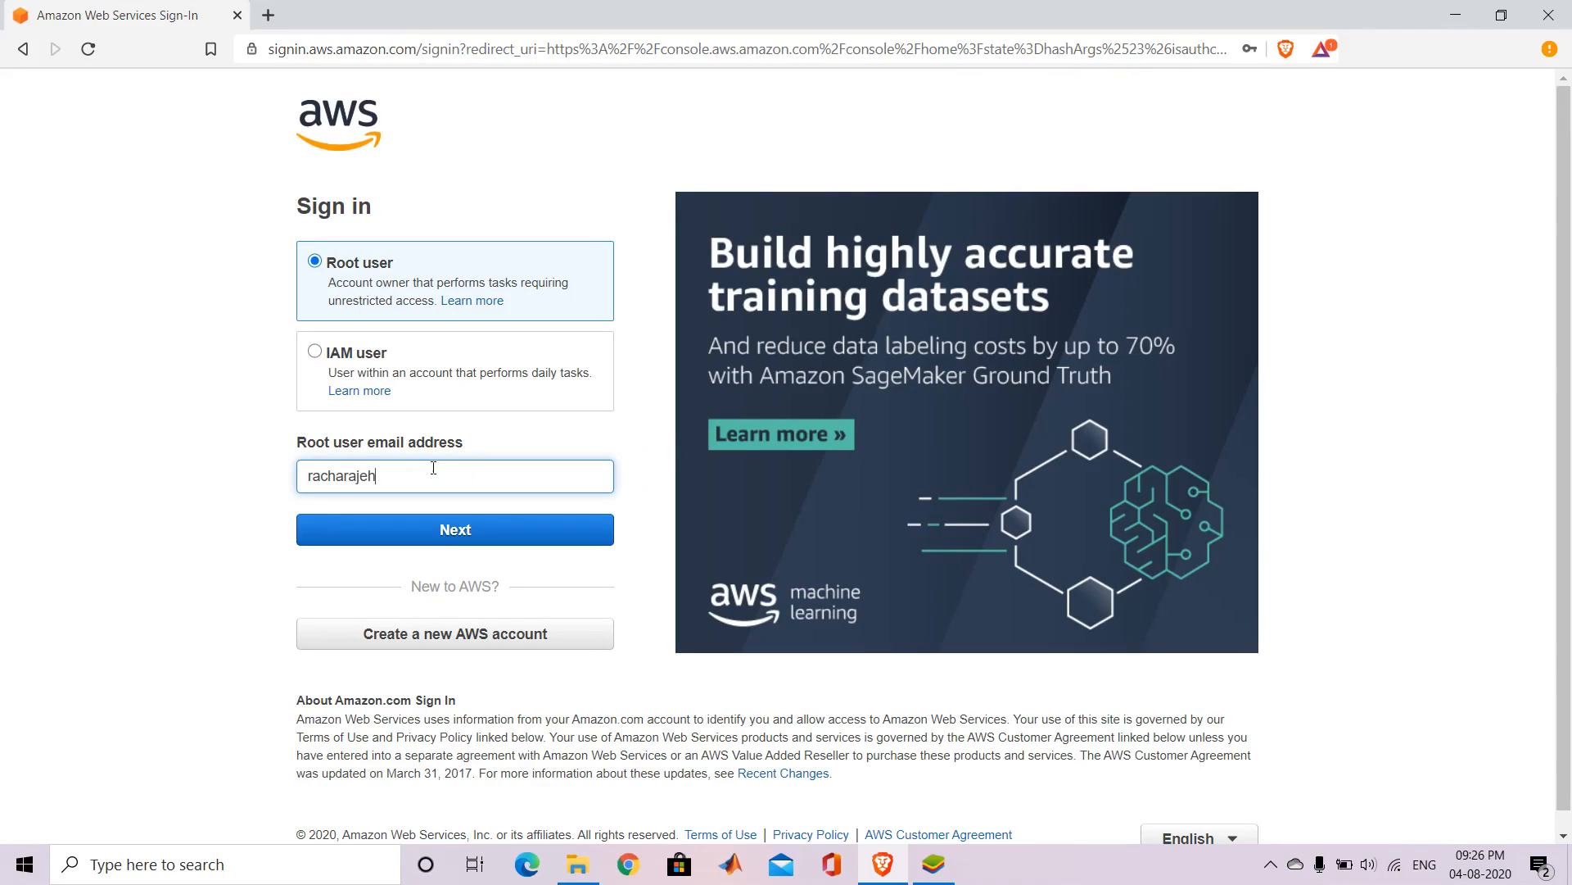
type("123")
key("BackSpace")
key("BackSpace")
key("BackSpace")
key("BackSpace")
key("BackSpace")
key("BackSpace")
key("BackSpace")
key("BackSpace")
key("BackSpace")
key("BackSpace")
key("BackSpace")
key("BackSpace")
key("Return")
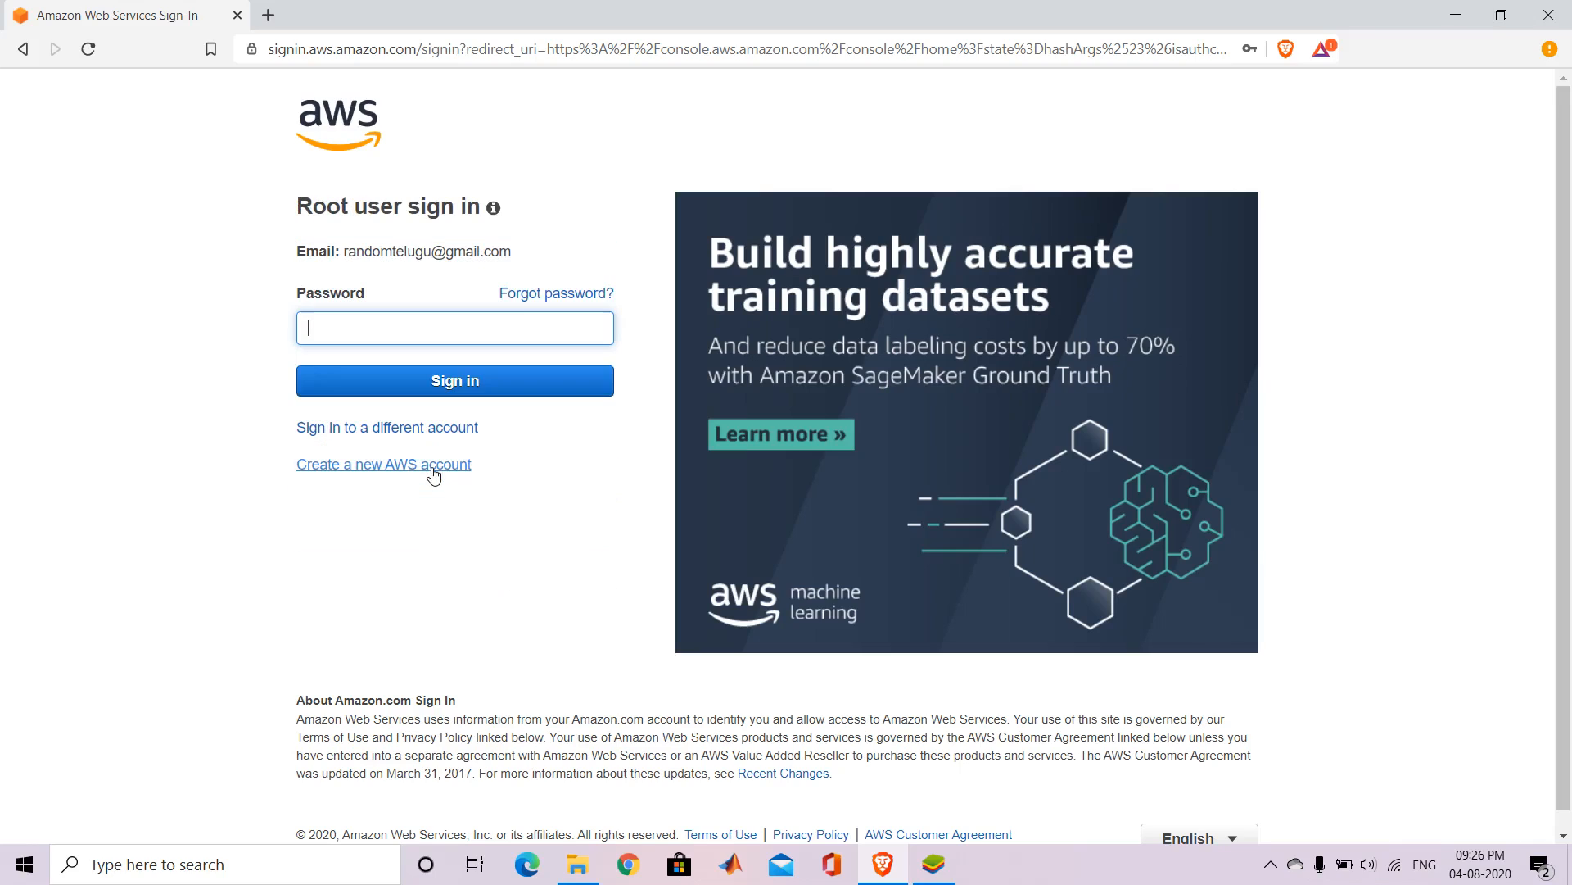
type("•••••••••••••••")
left_click(436, 381)
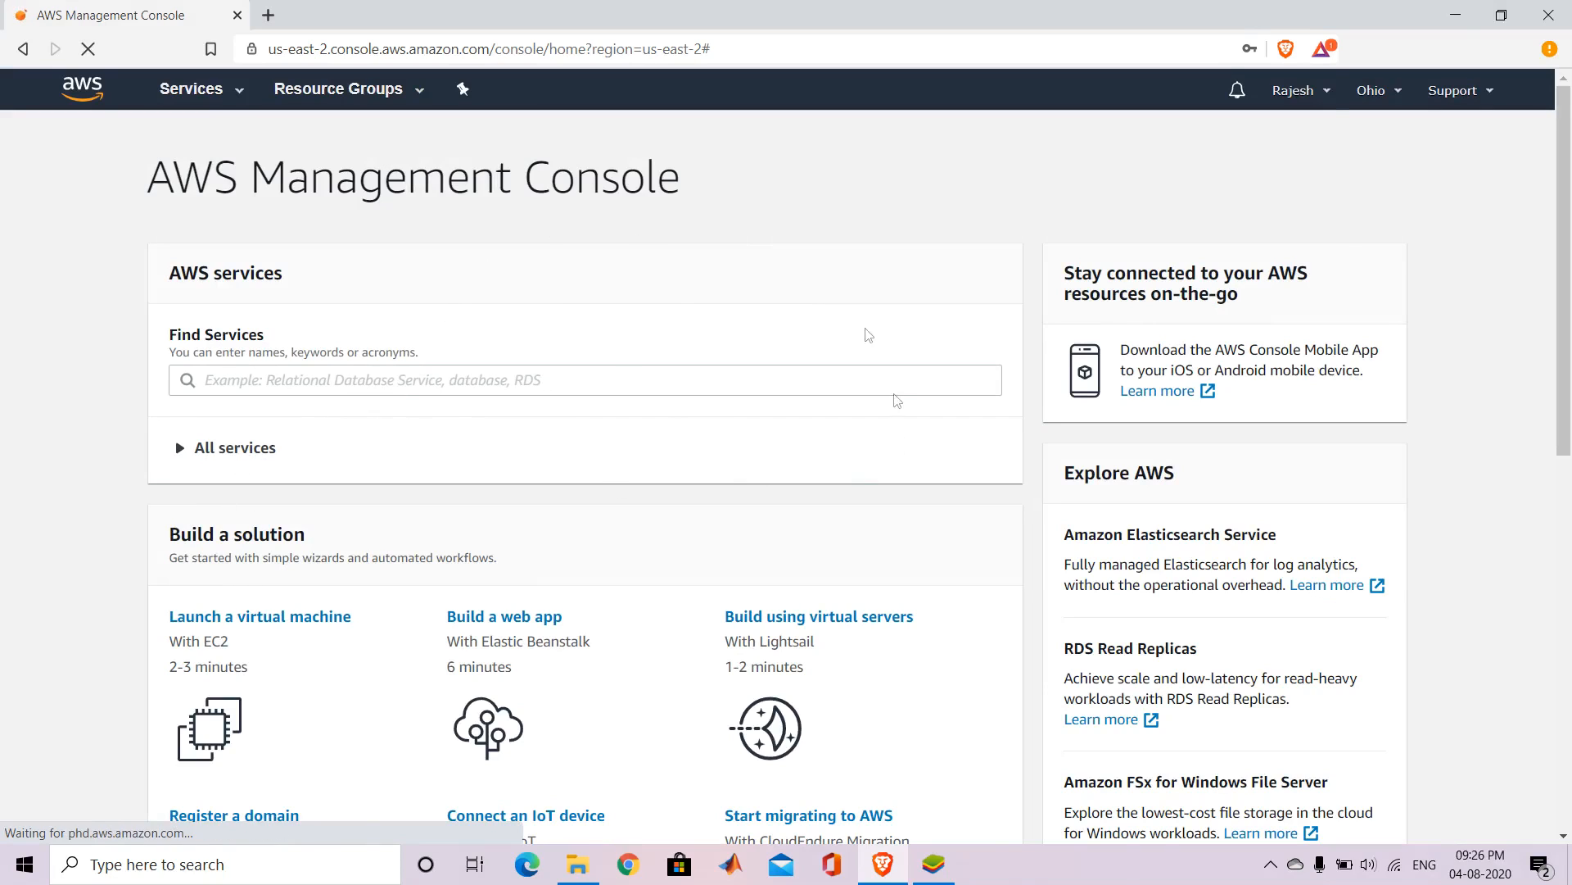
Step: Dismiss the save-password prompt and start launching a new EC2 virtual machine
scroll(634, 412, "down", 2)
scroll(633, 412, "up", 2)
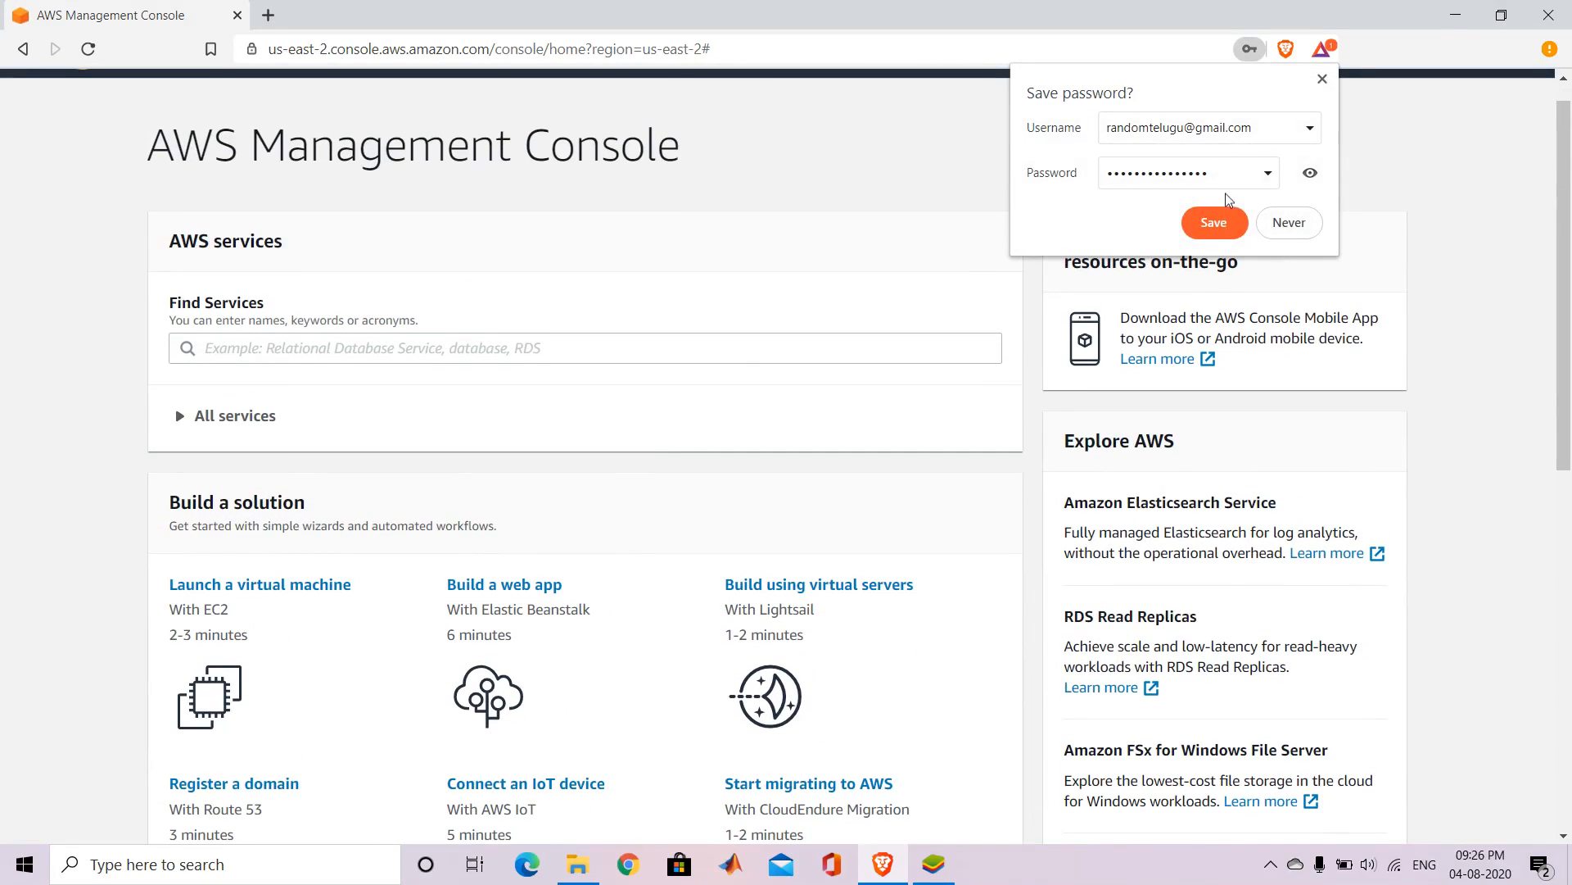
left_click(1214, 221)
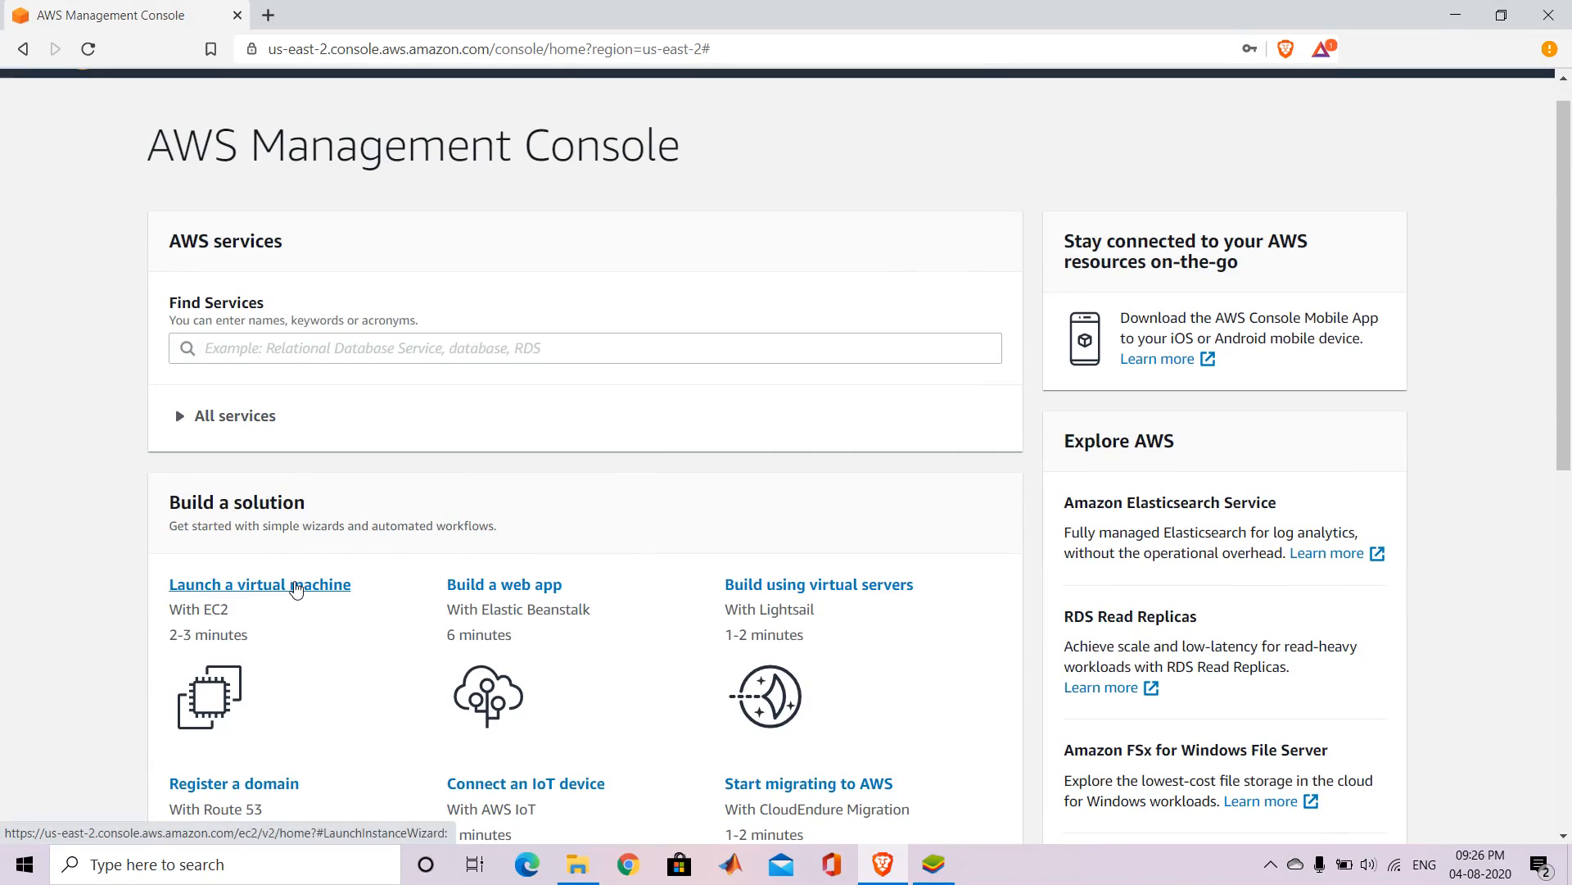
left_click(296, 586)
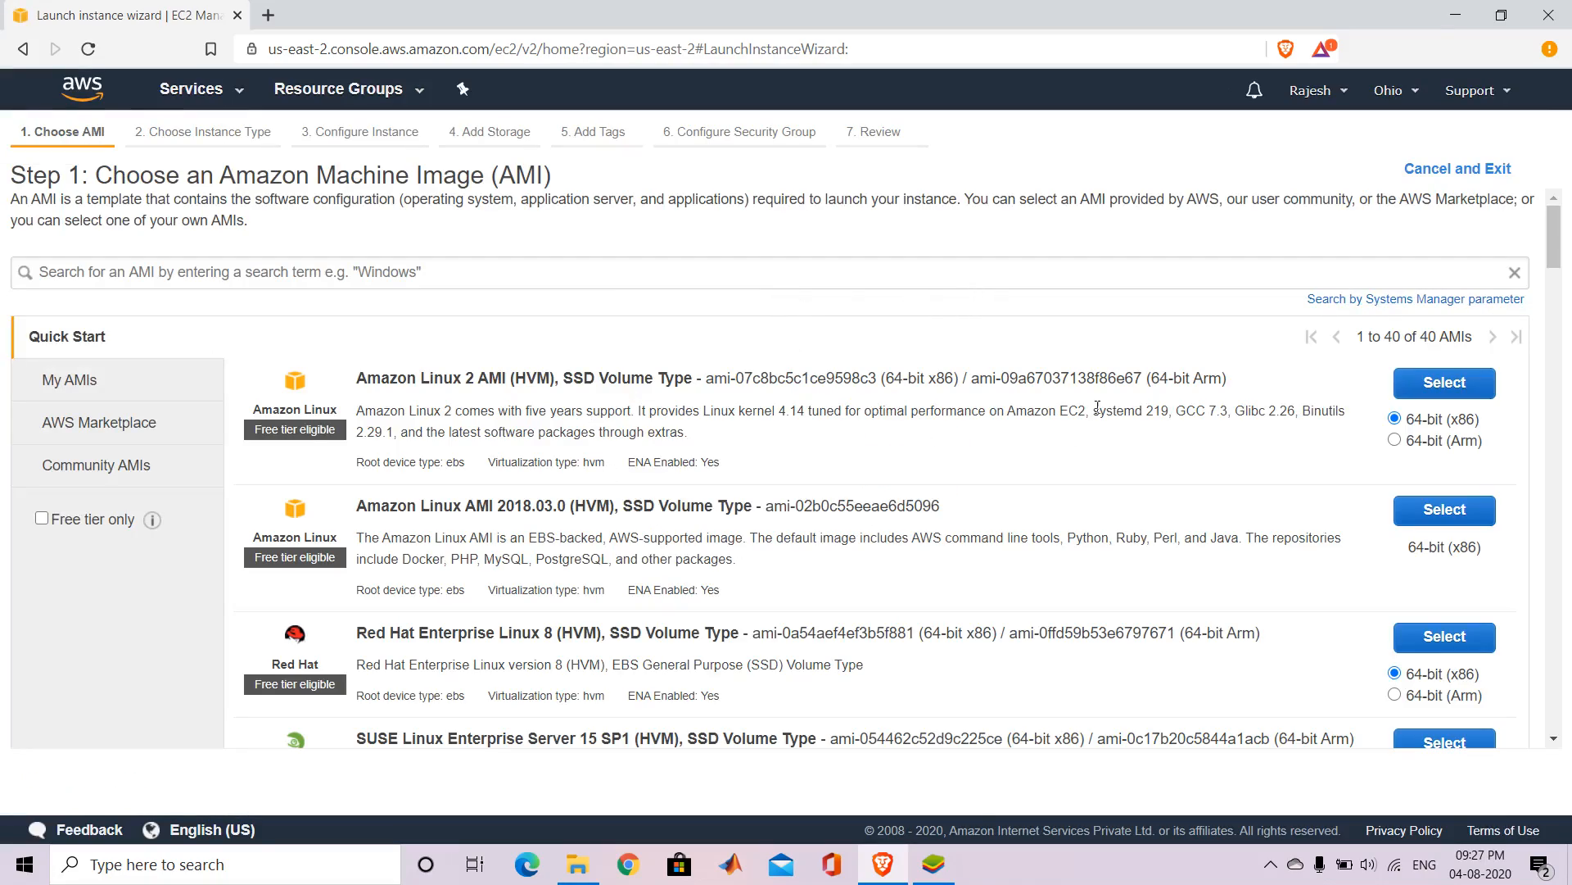
Step: Select the Microsoft Windows Server 2019 Base image from the AMI list
scroll(1155, 612, "down", 5)
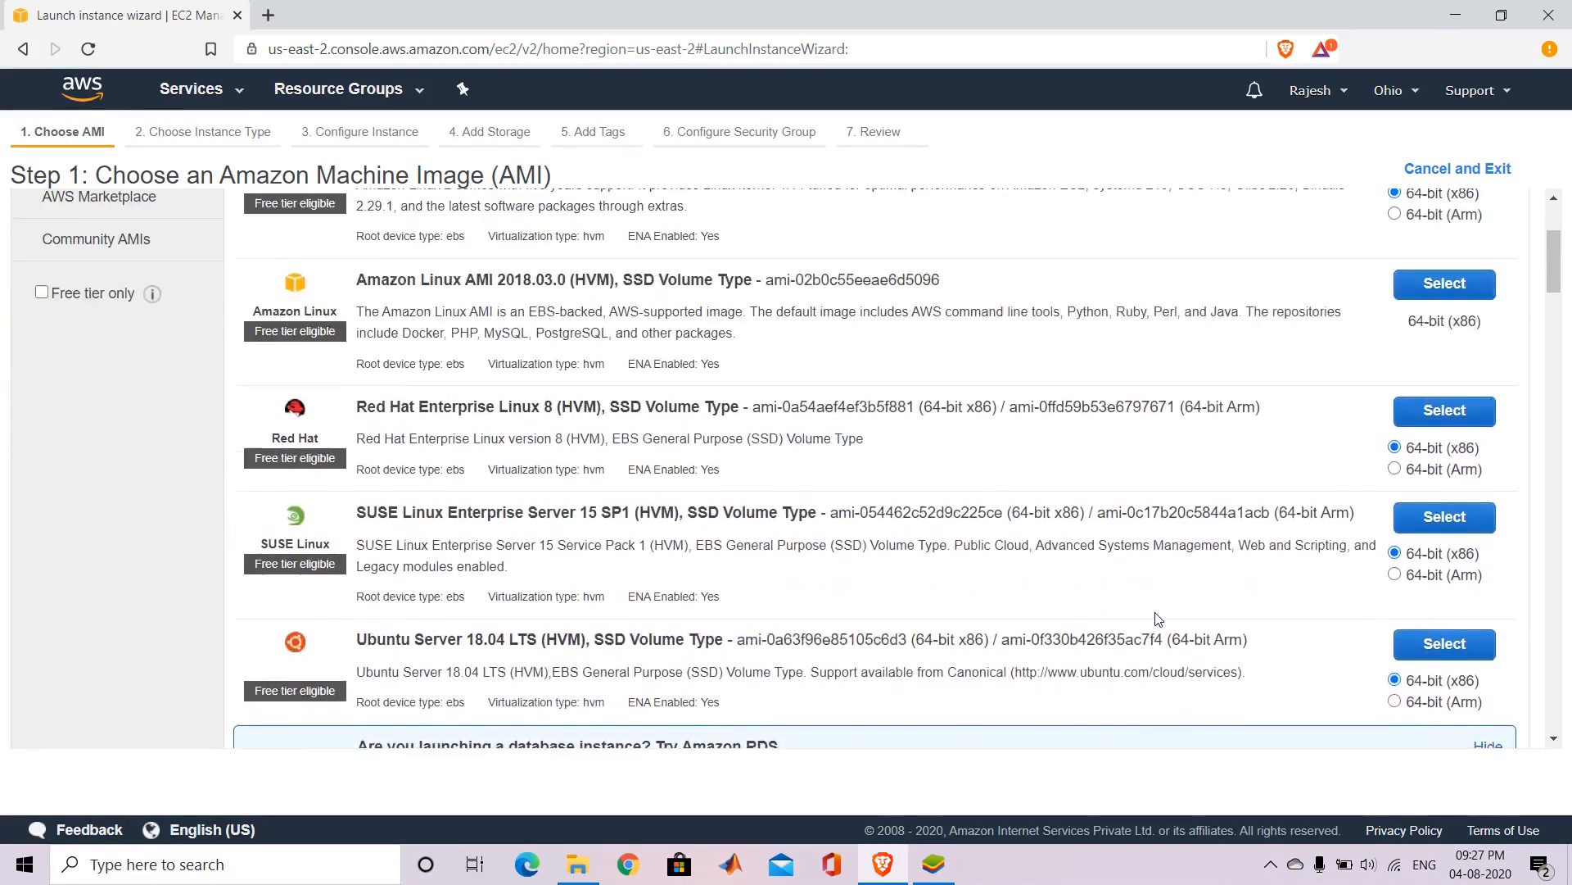
scroll(1158, 618, "down", 5)
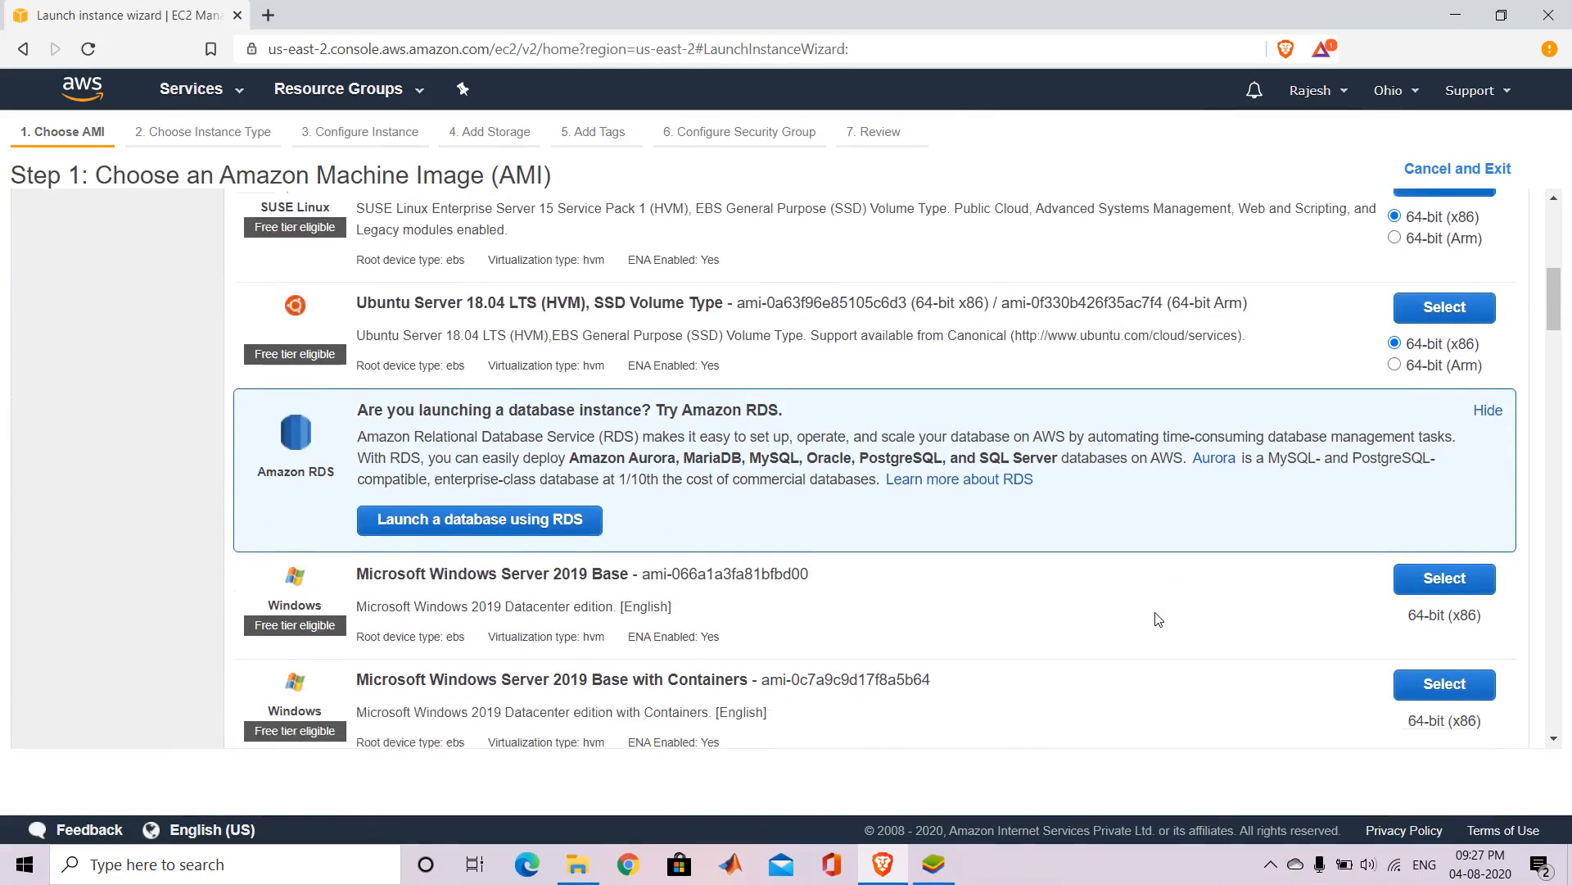
scroll(1158, 619, "down", 2)
left_click_drag(477, 442, 587, 443)
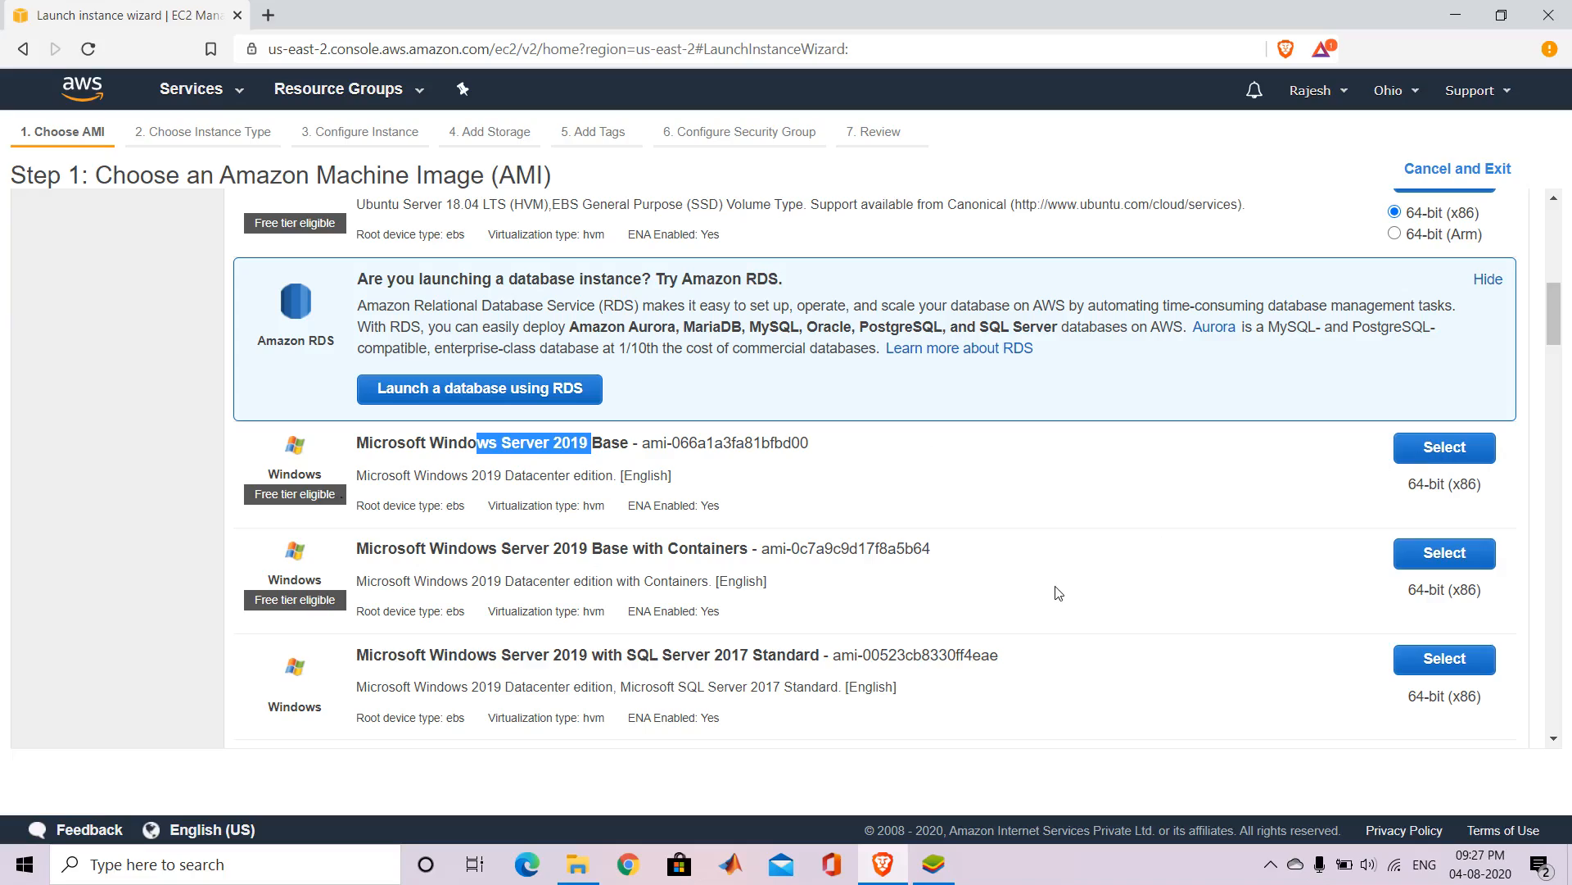
scroll(1058, 593, "down", 10)
scroll(1058, 593, "up", 8)
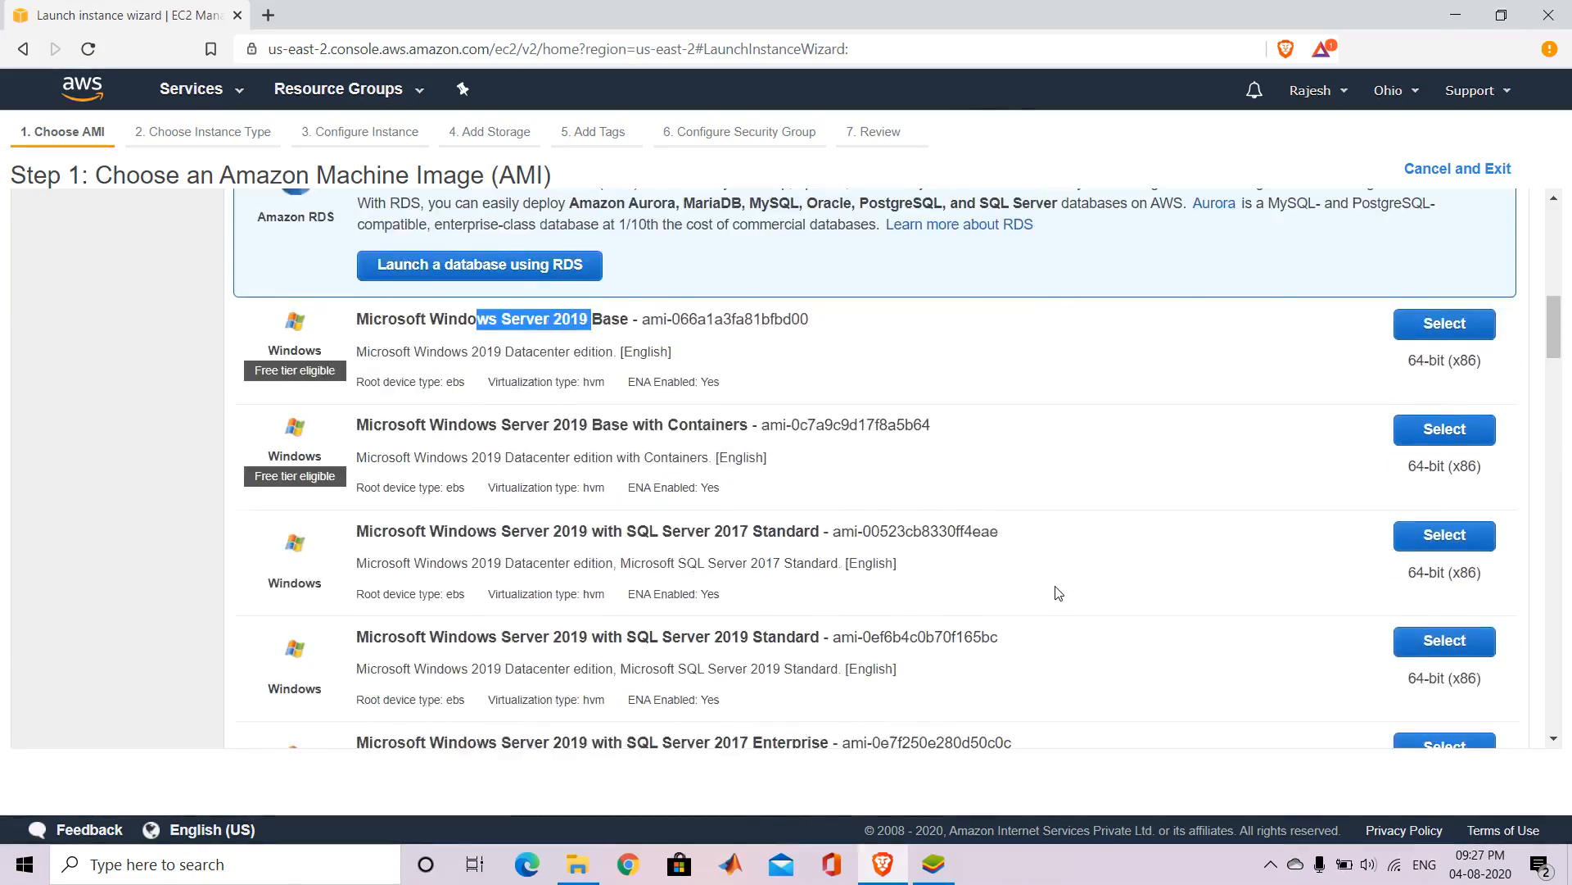
scroll(1058, 593, "up", 2)
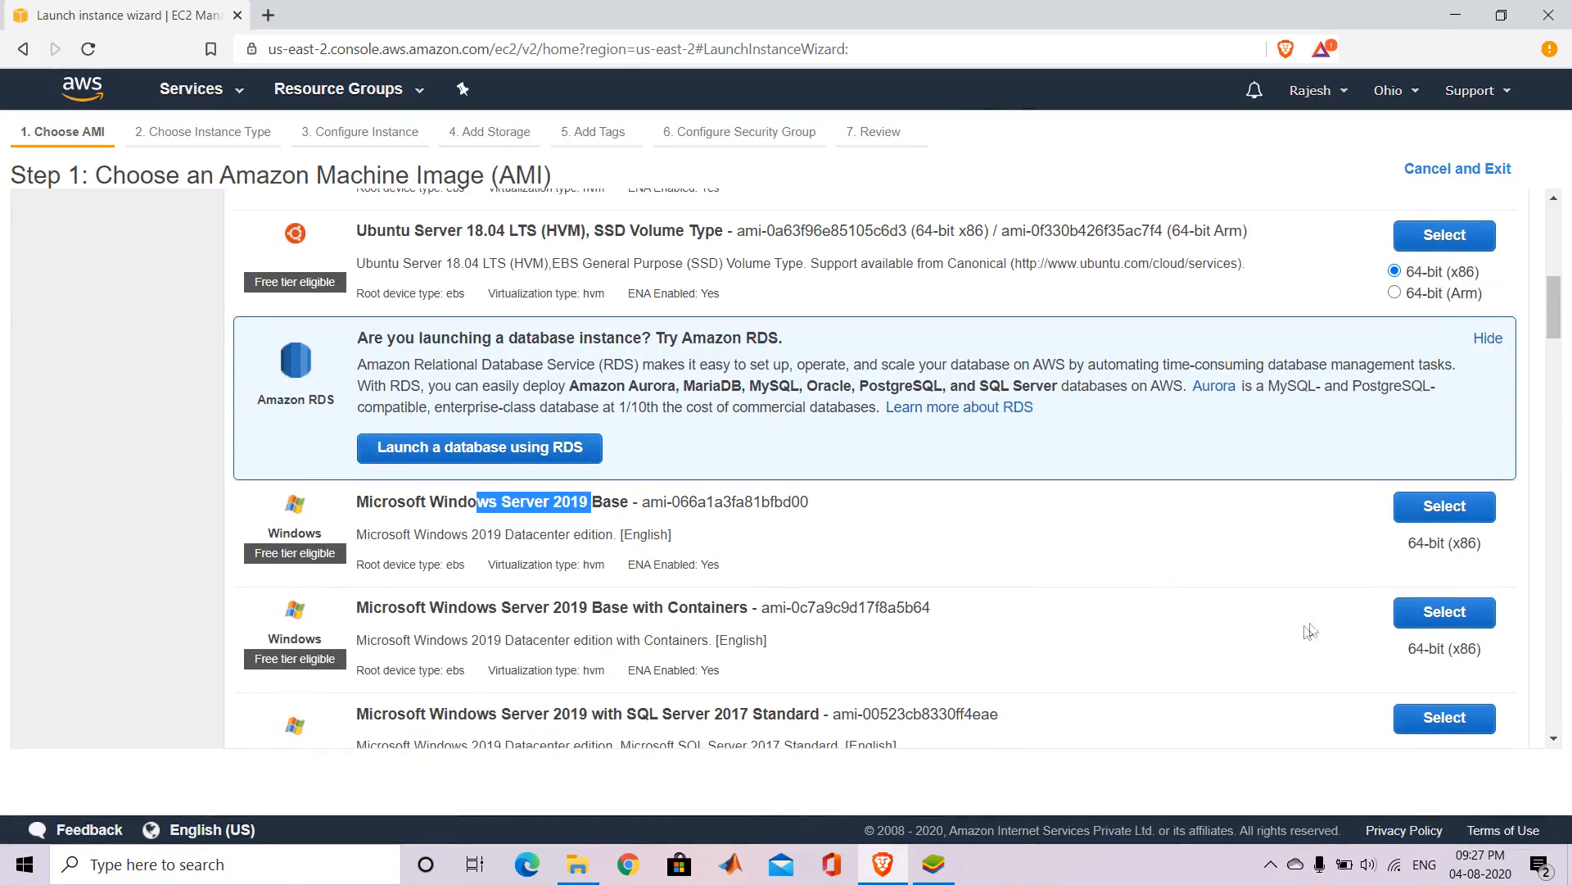
left_click(1407, 514)
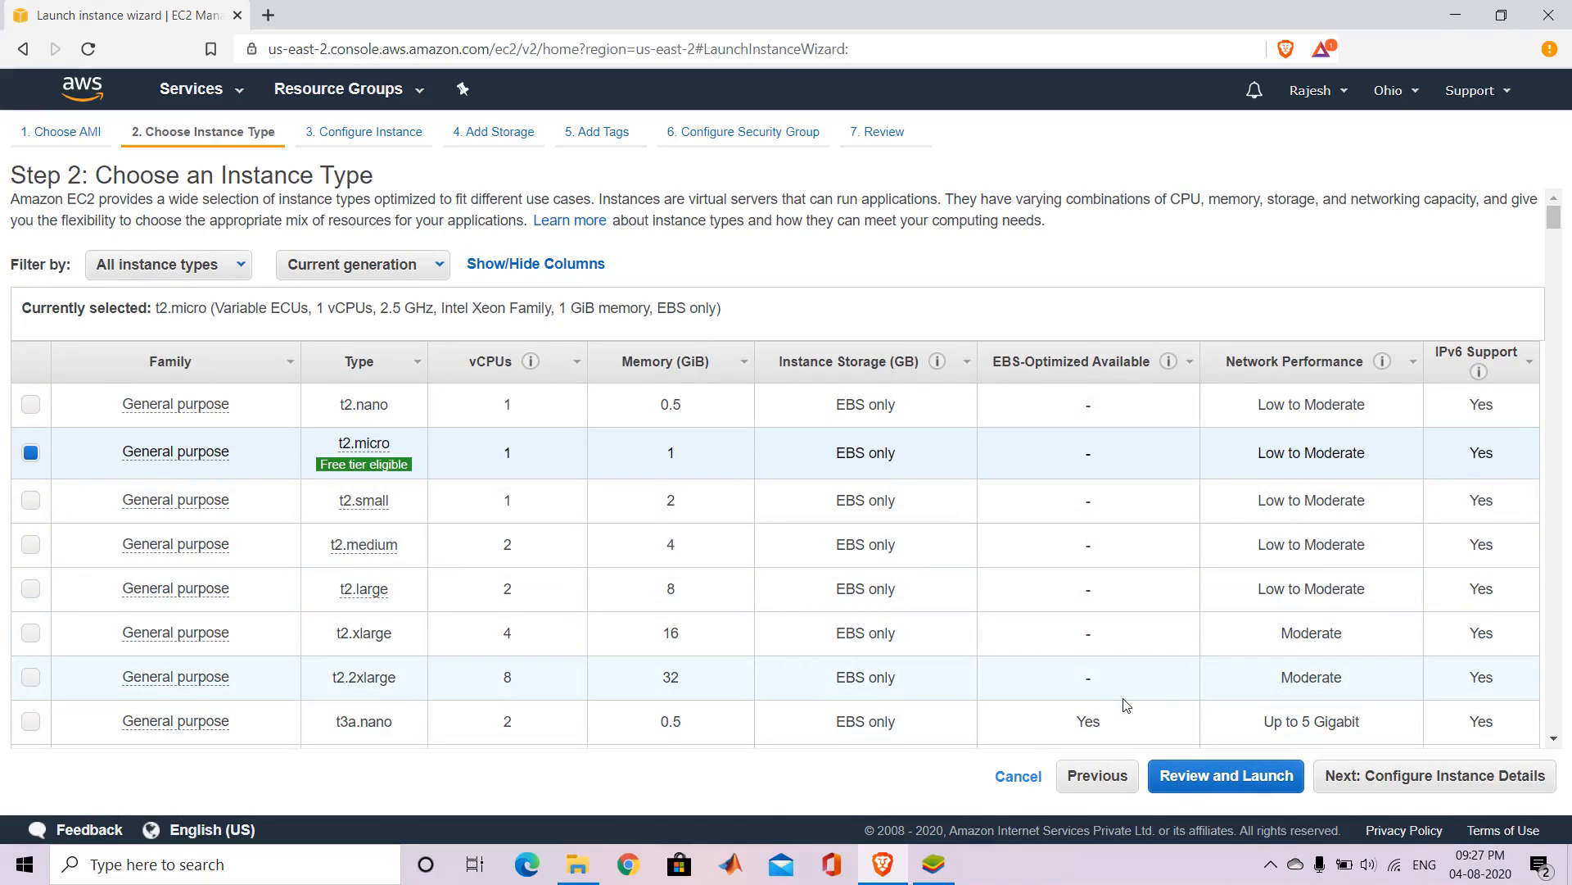
Step: Keep t2.micro, default details, 30 GiB storage, no tags and the RDP security group, then review and launch
left_click(1367, 775)
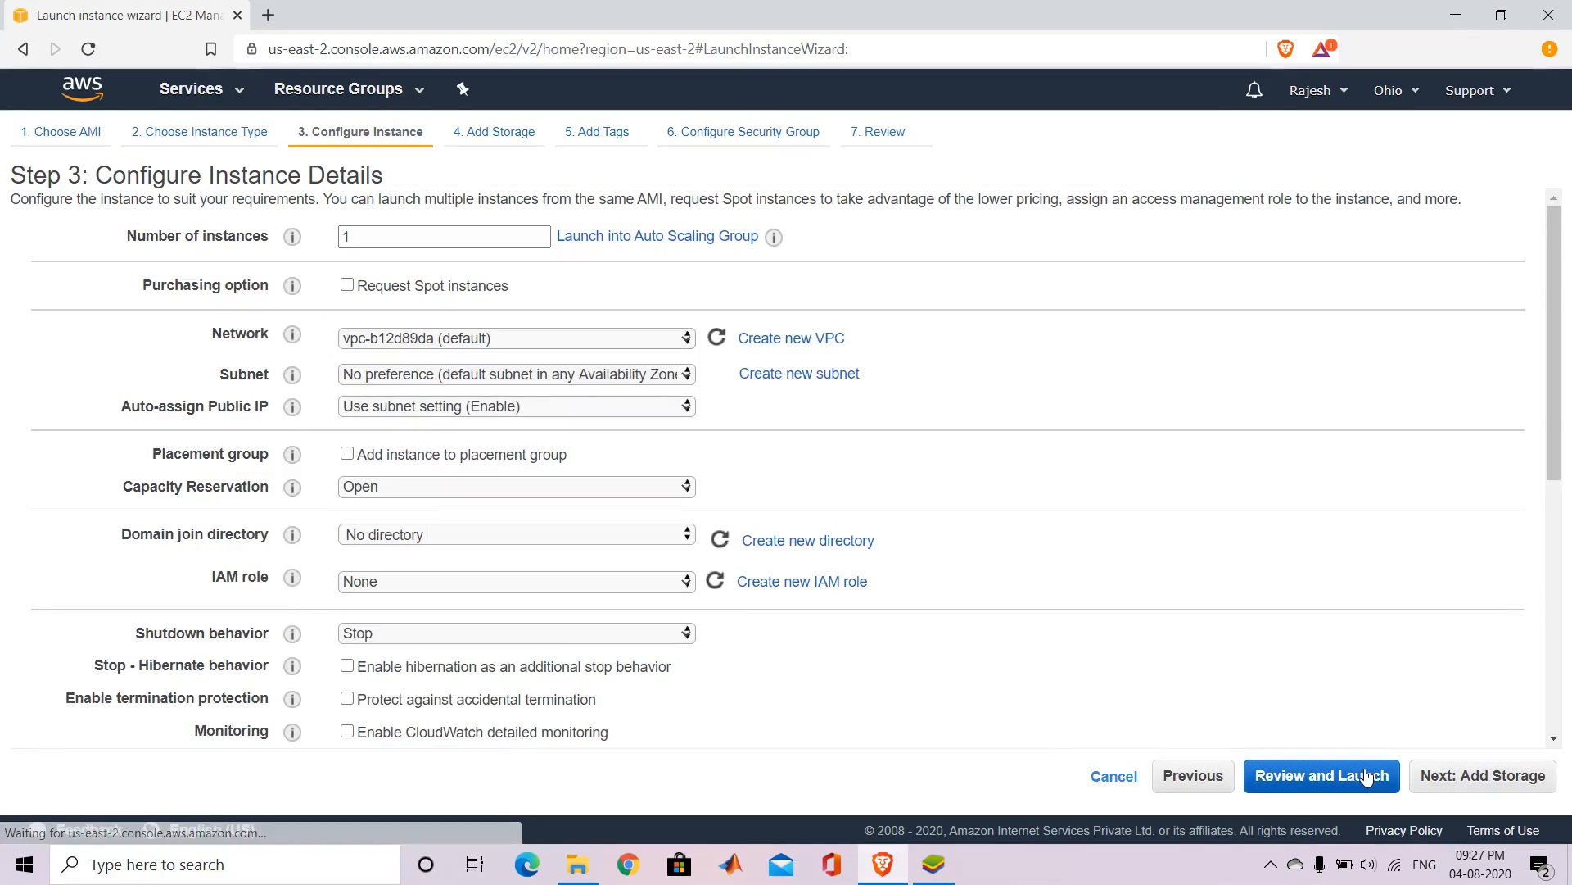
left_click(1428, 783)
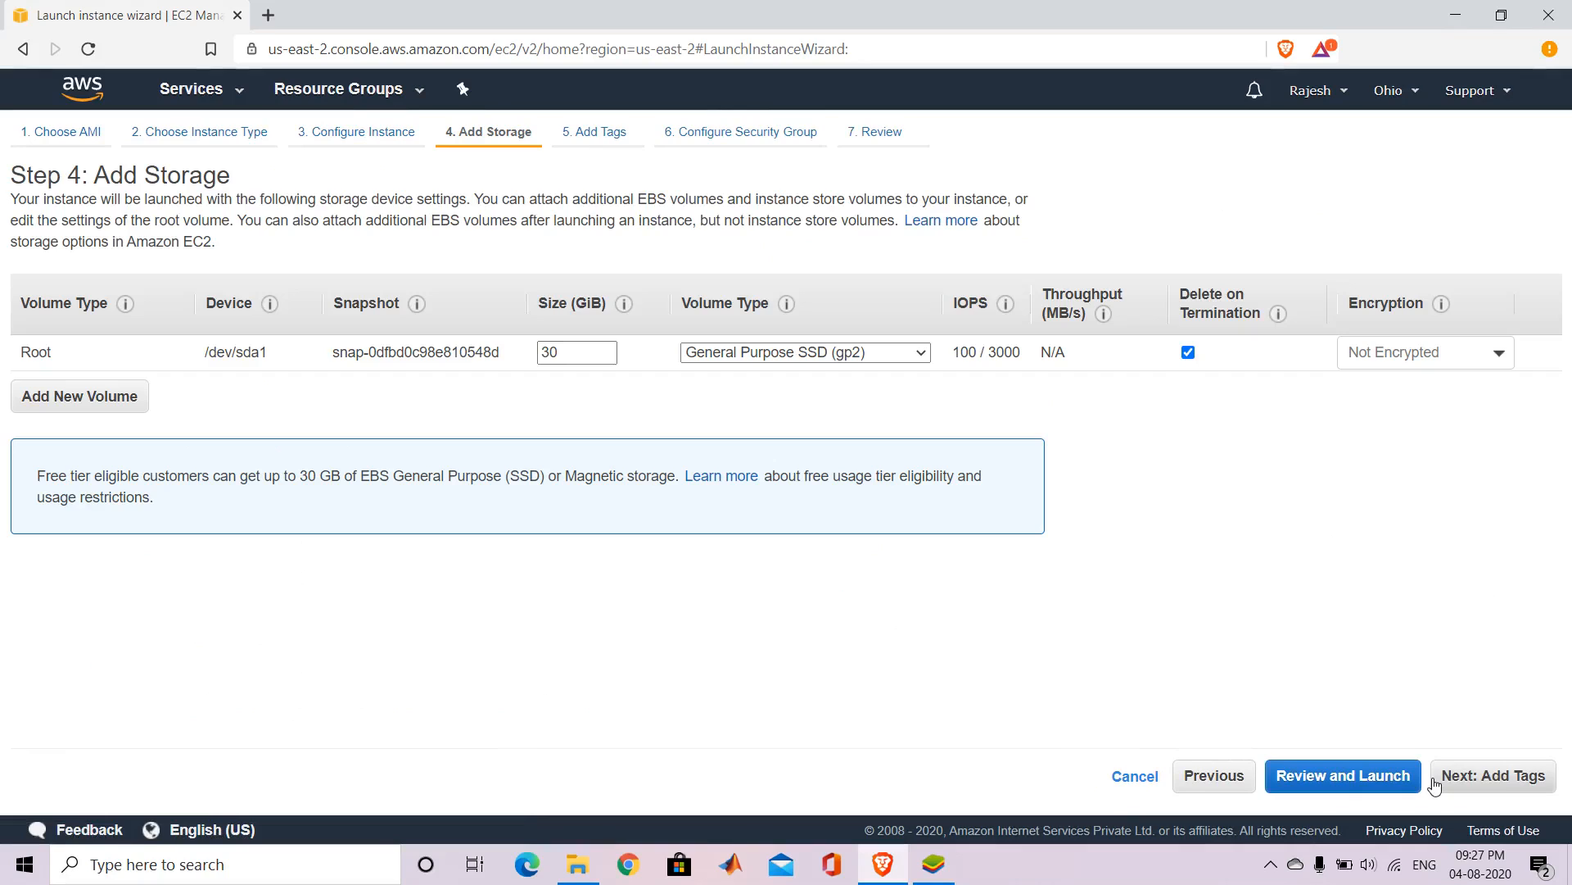
left_click(1443, 784)
left_click(1447, 783)
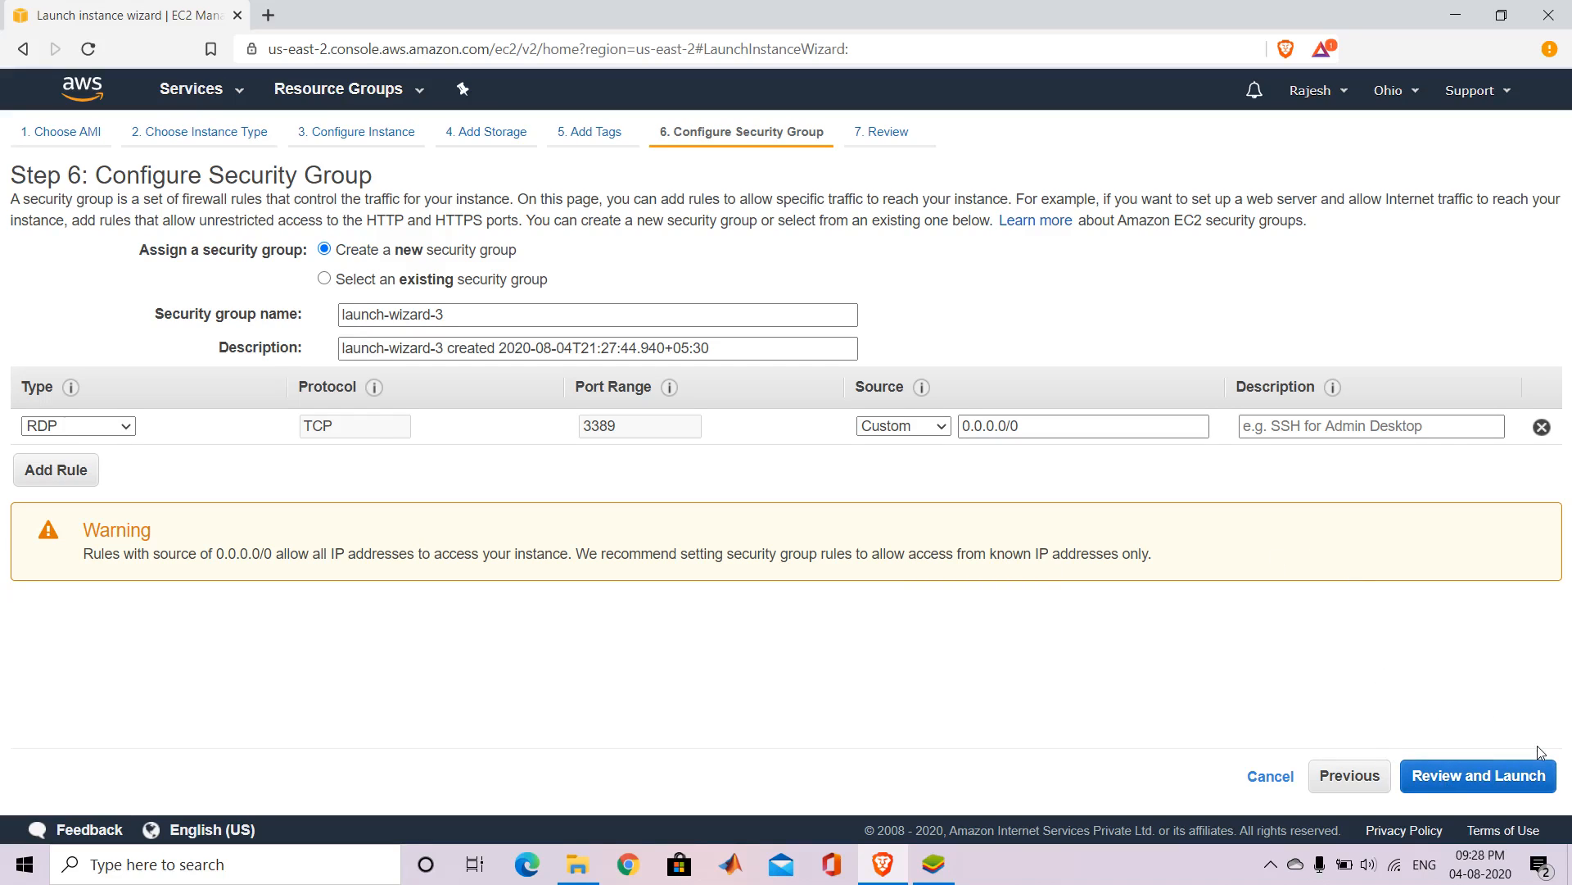
left_click(1507, 775)
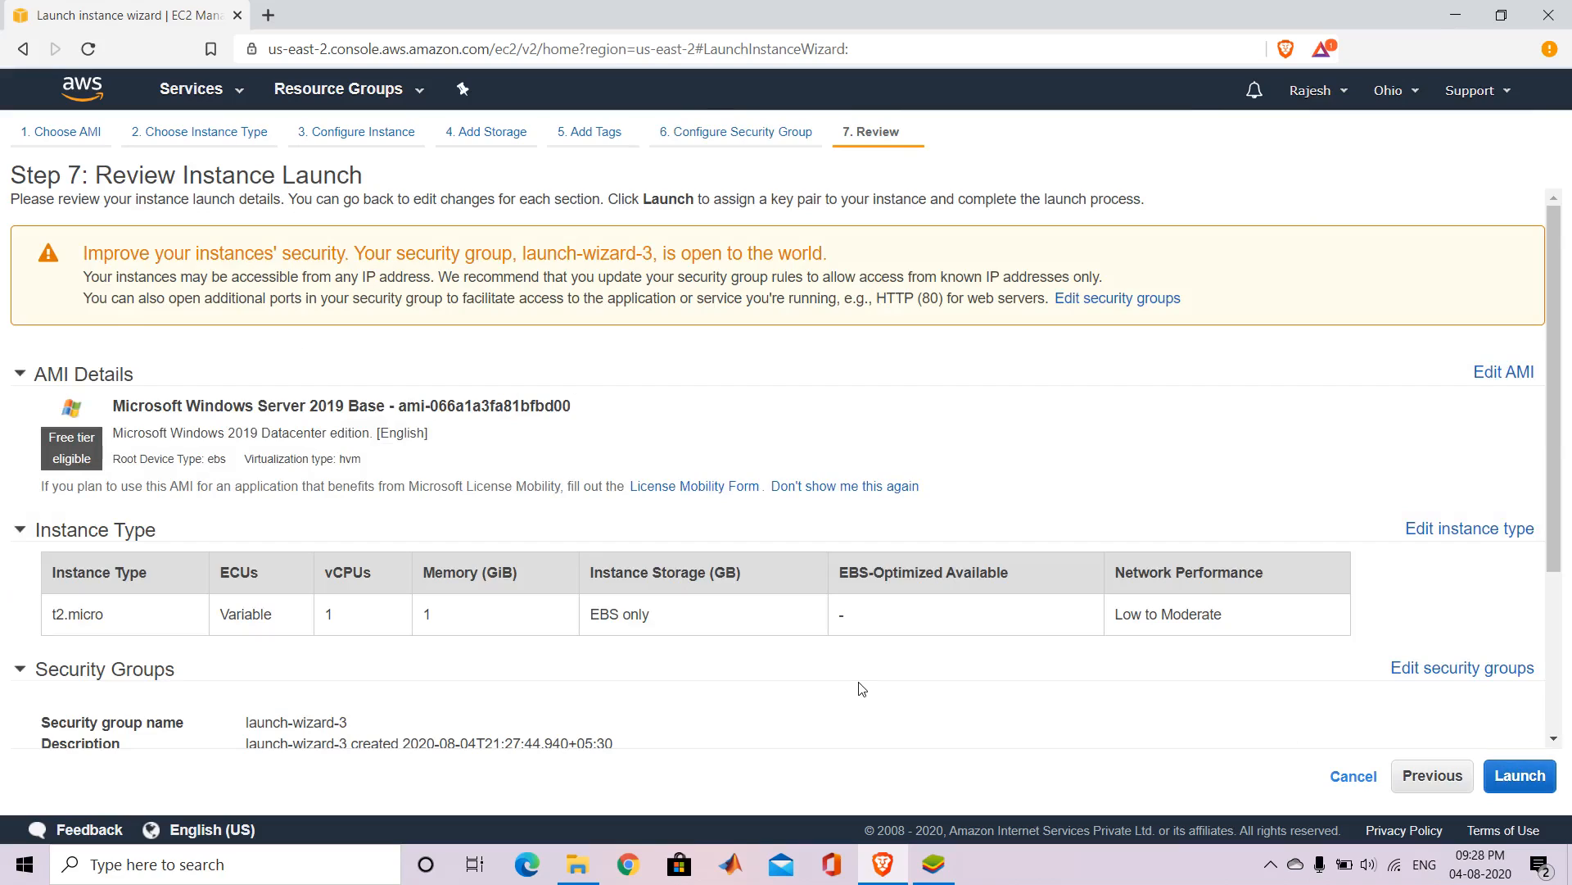
left_click(1504, 780)
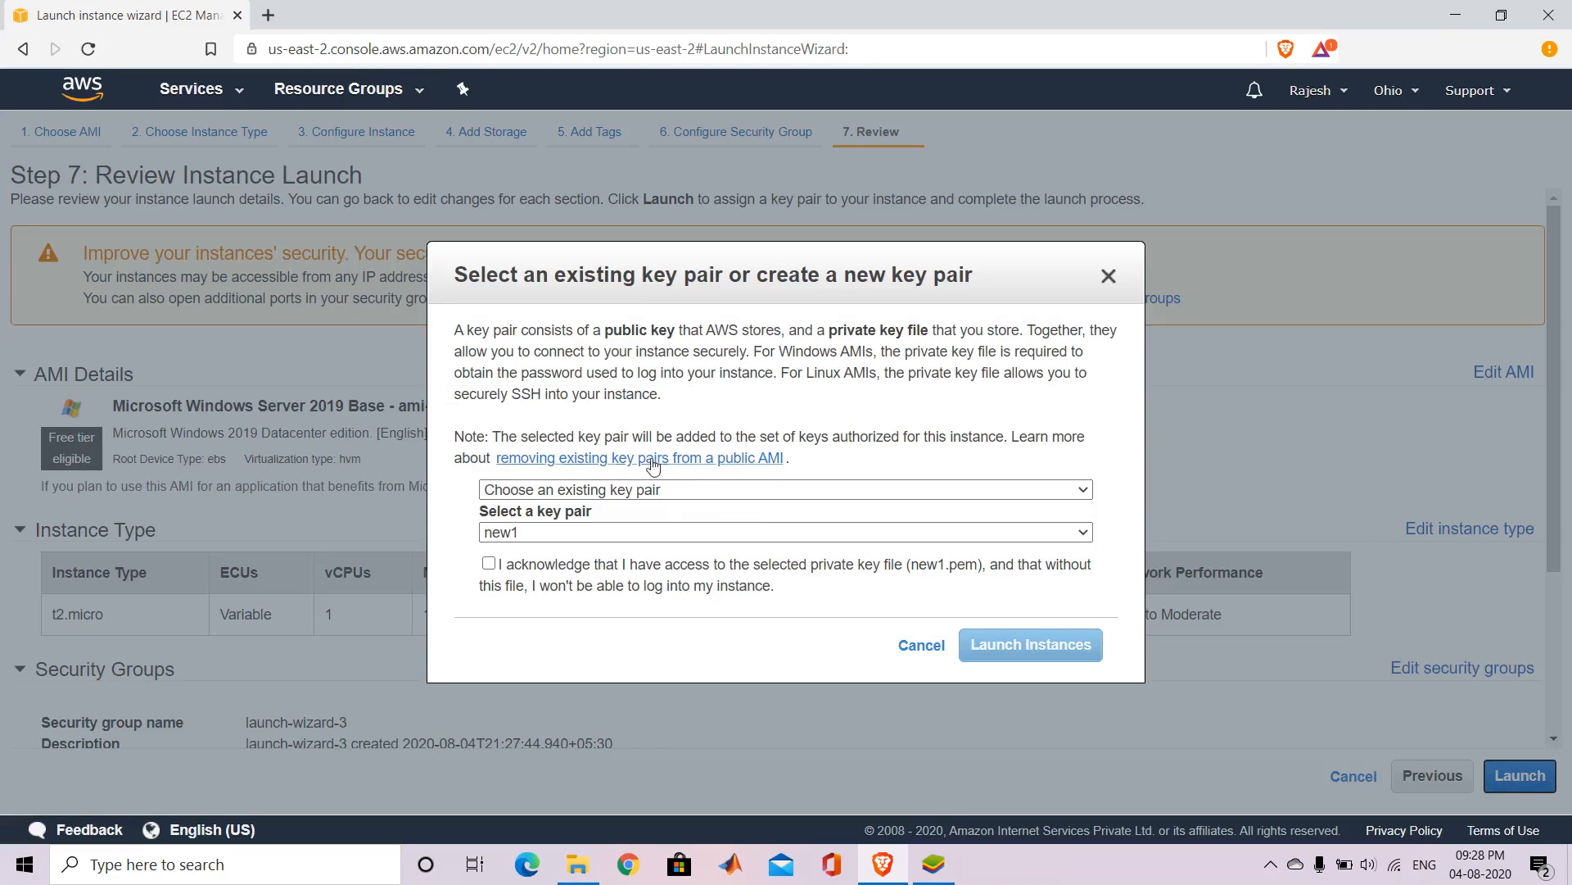
Step: Create a new key pair, save its .pem file to the Desktop, and launch the instance
left_click(678, 490)
left_click(679, 490)
left_click(678, 490)
left_click(620, 527)
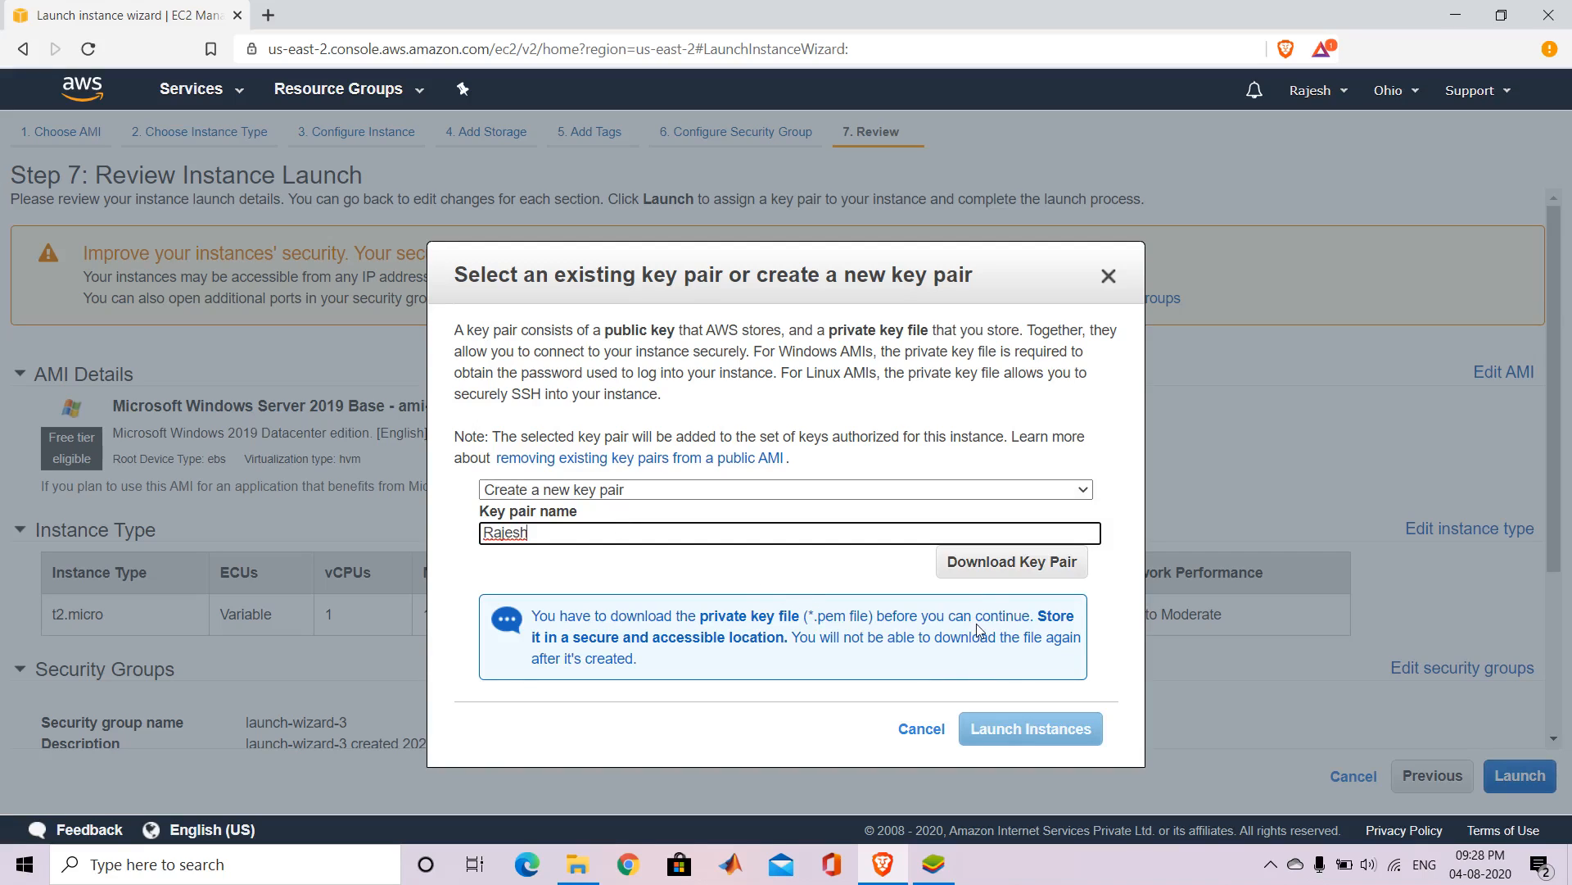
left_click(985, 577)
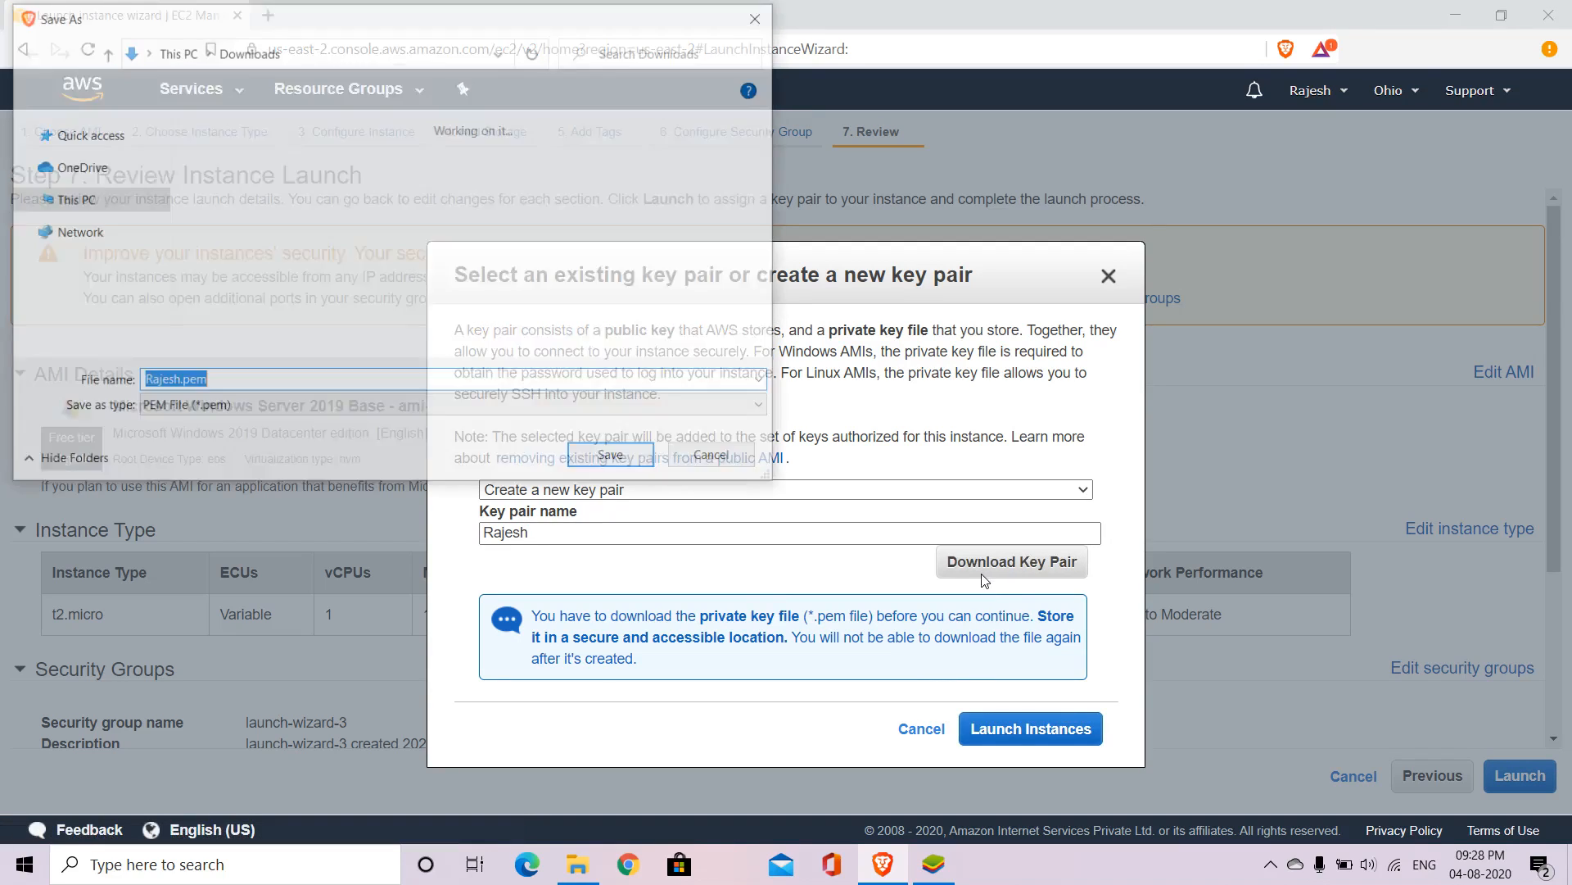
left_click(96, 175)
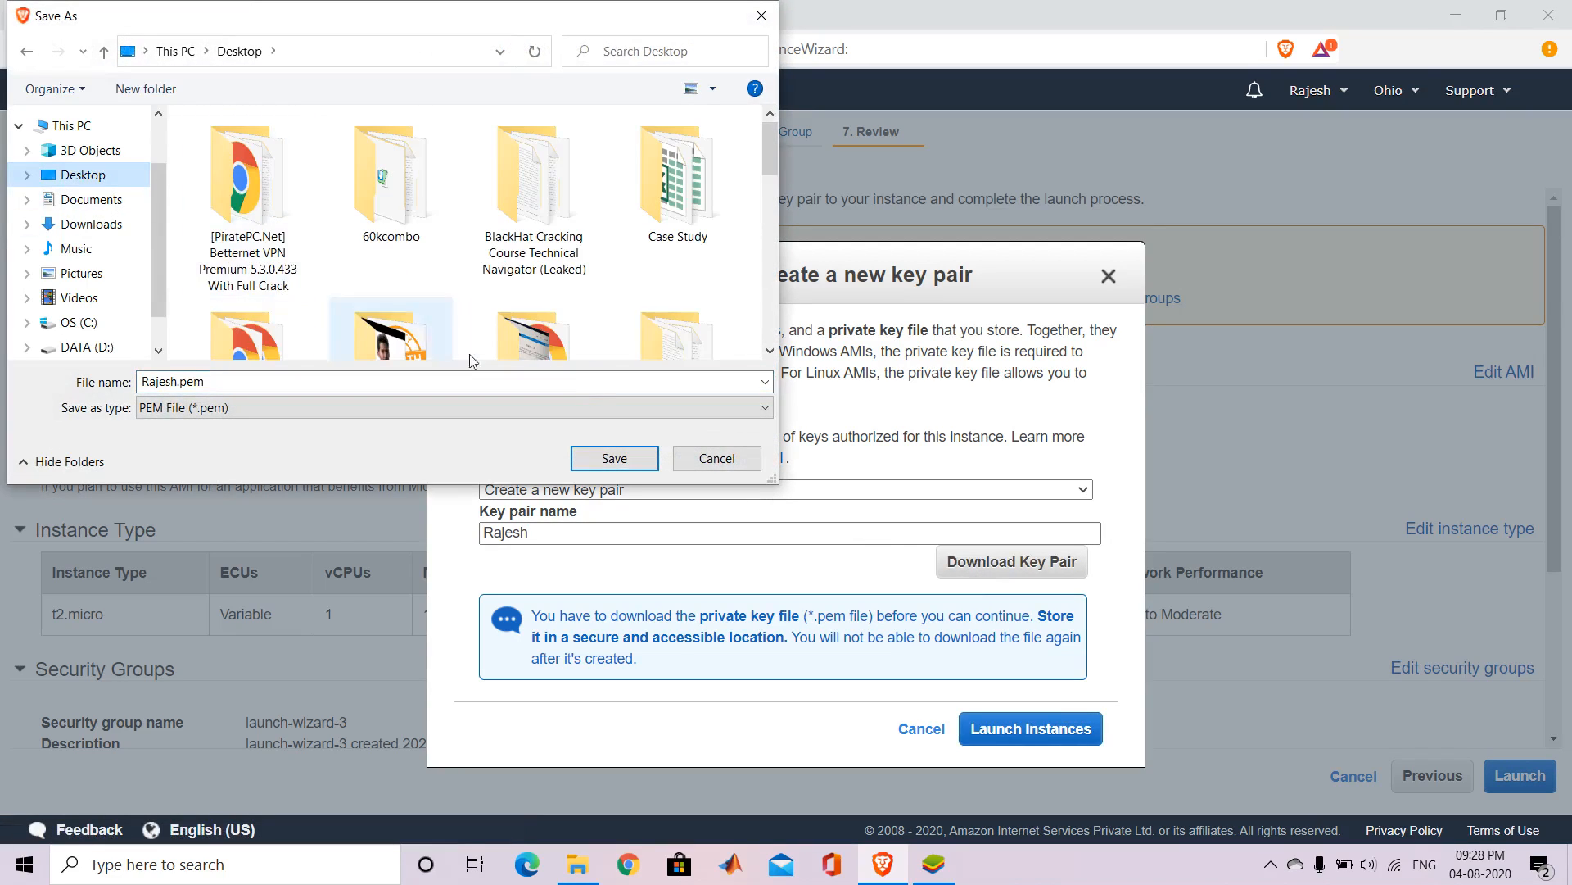
left_click(629, 458)
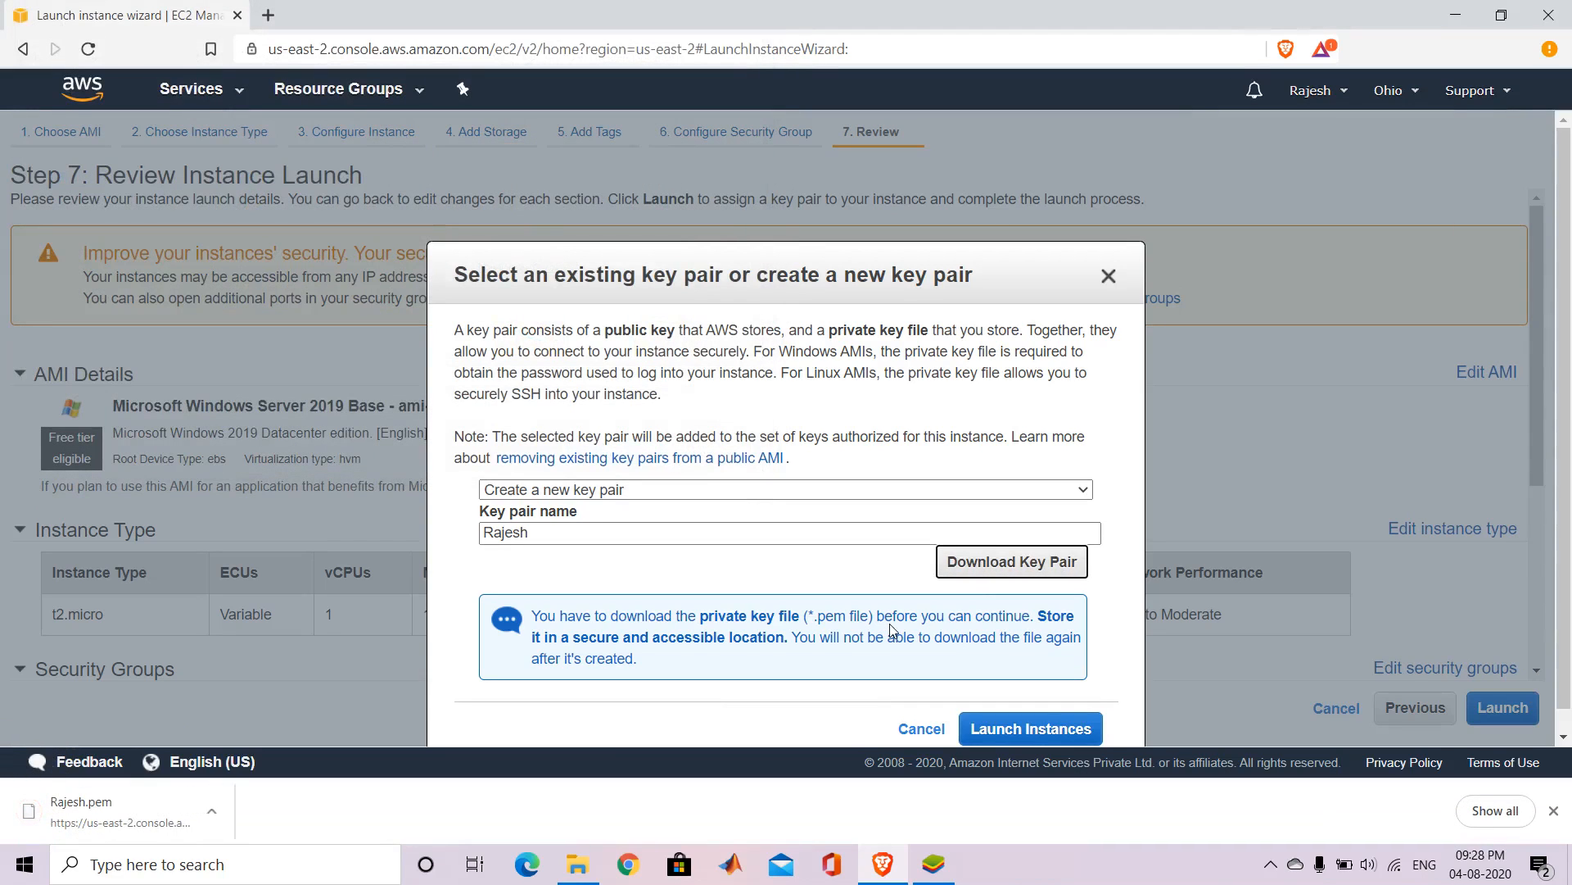
left_click(998, 728)
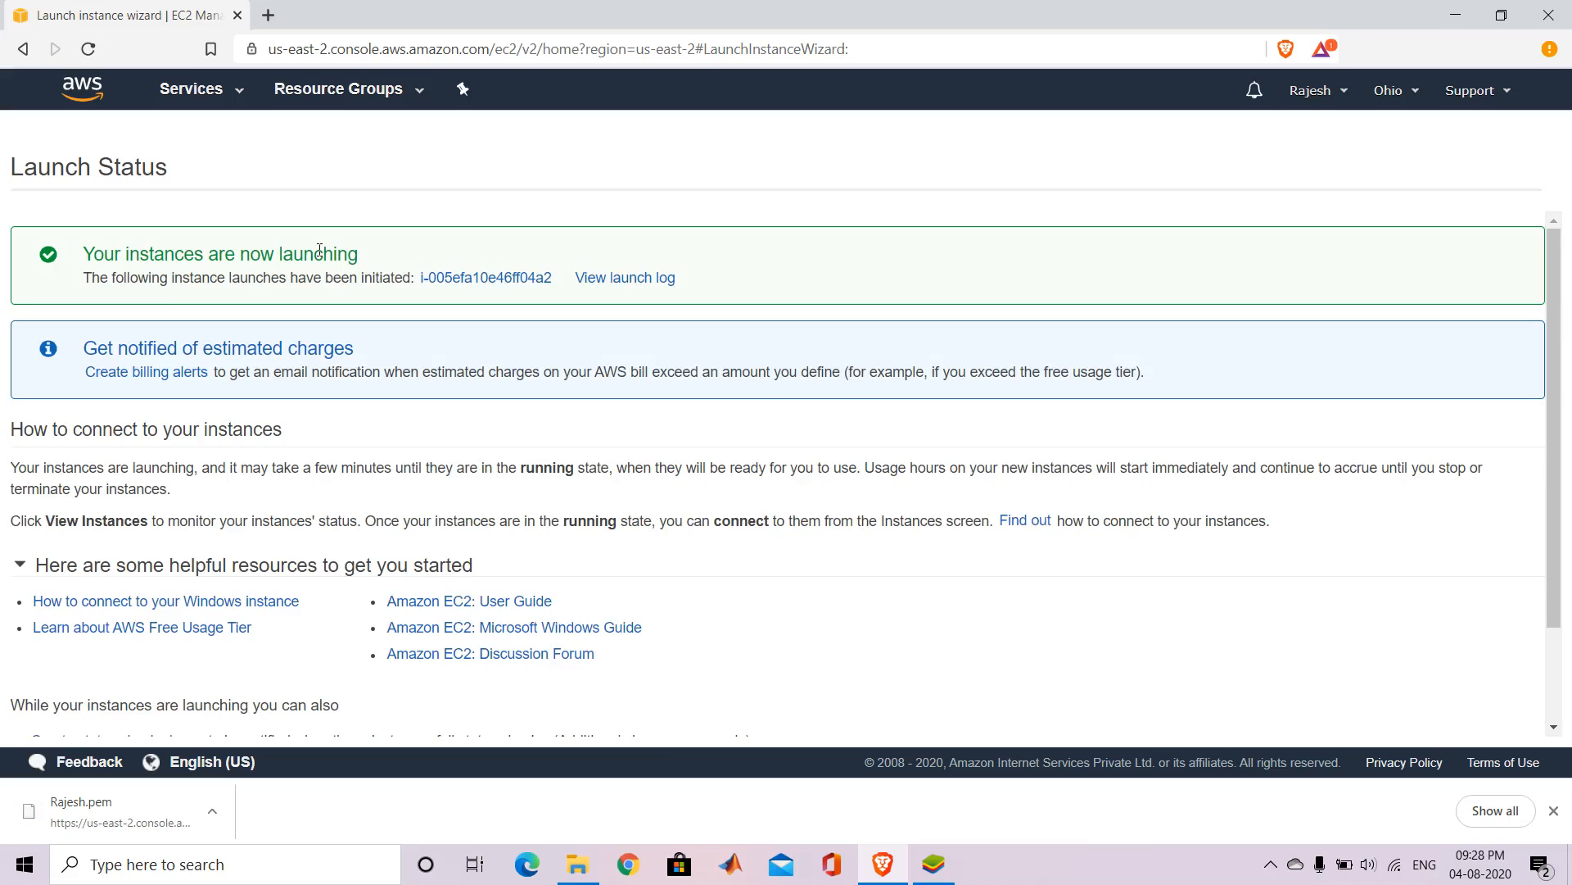
Step: Go through Services to the EC2 dashboard and show the Instances list
scroll(421, 443, "down", 3)
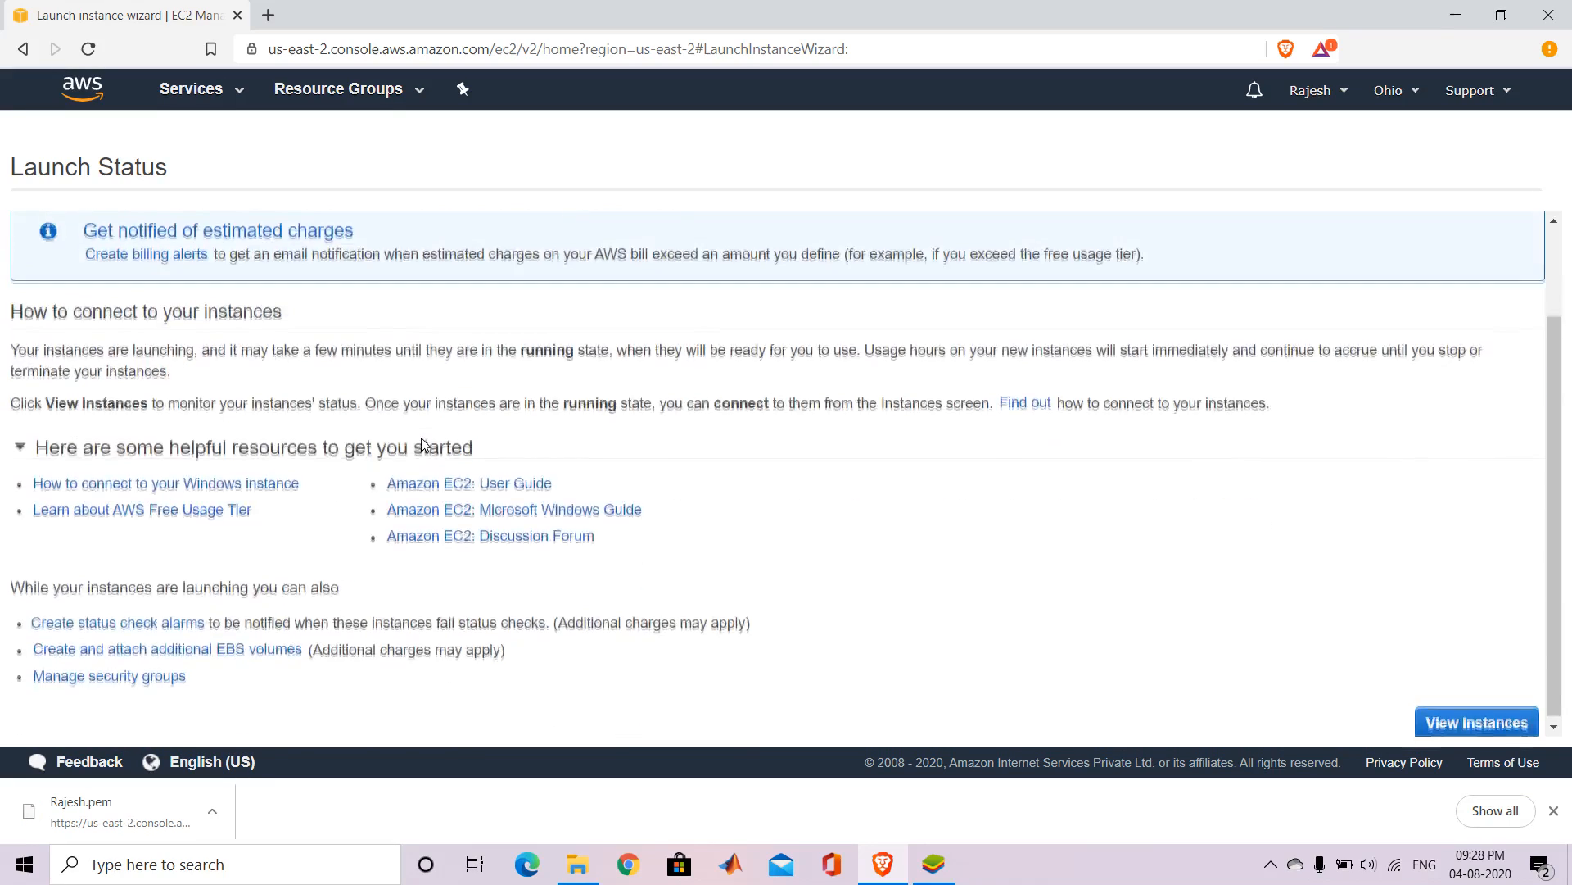
scroll(425, 444, "up", 3)
left_click(625, 277)
left_click(625, 278)
left_click(197, 89)
left_click(321, 252)
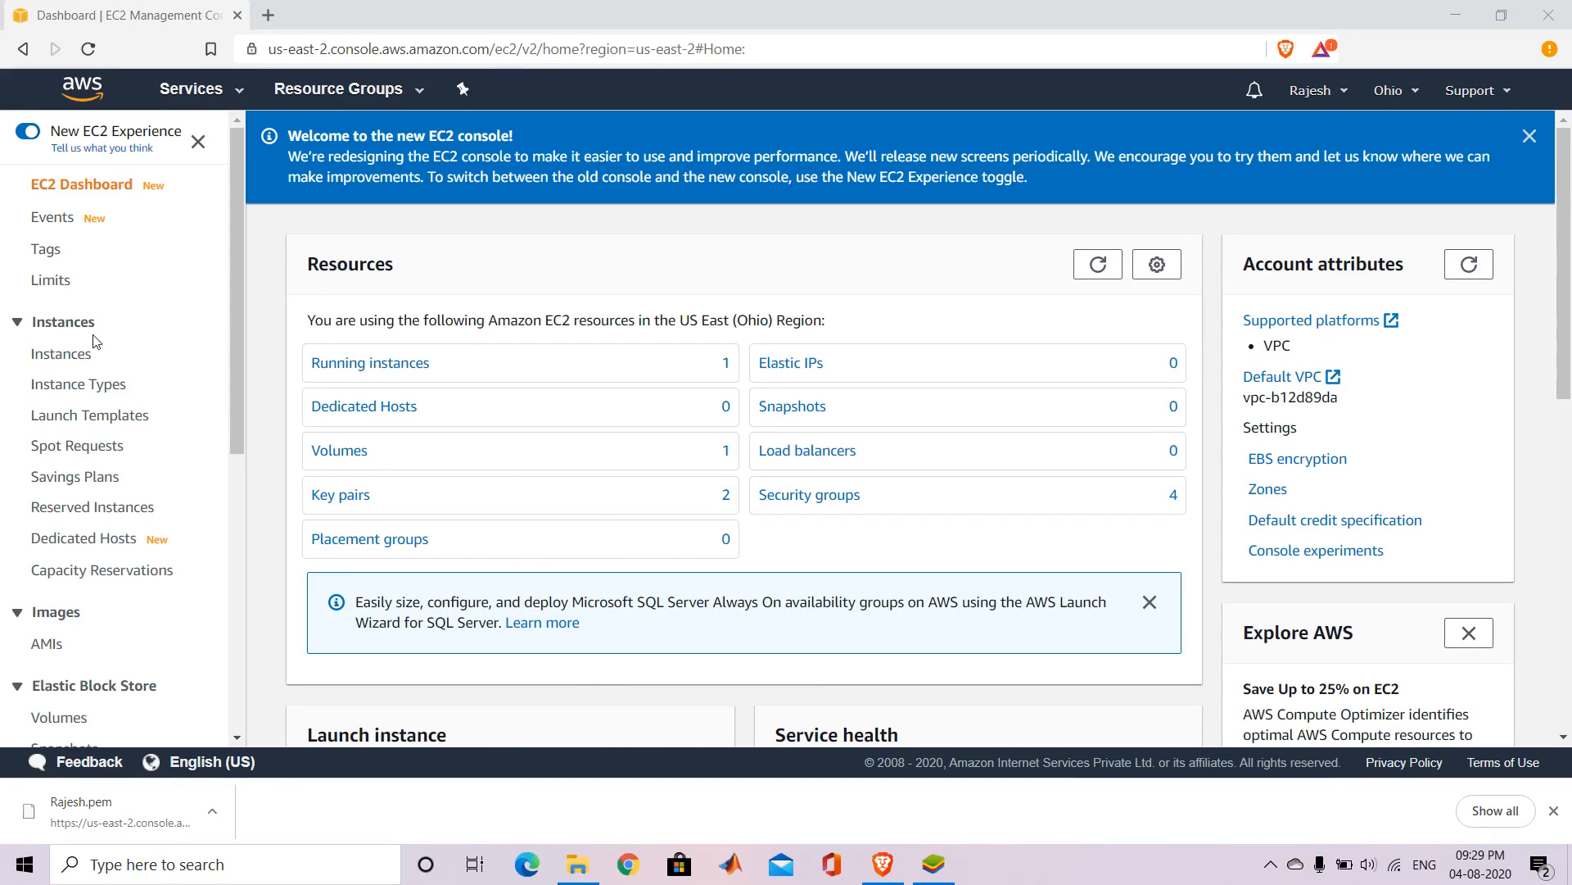
left_click(87, 358)
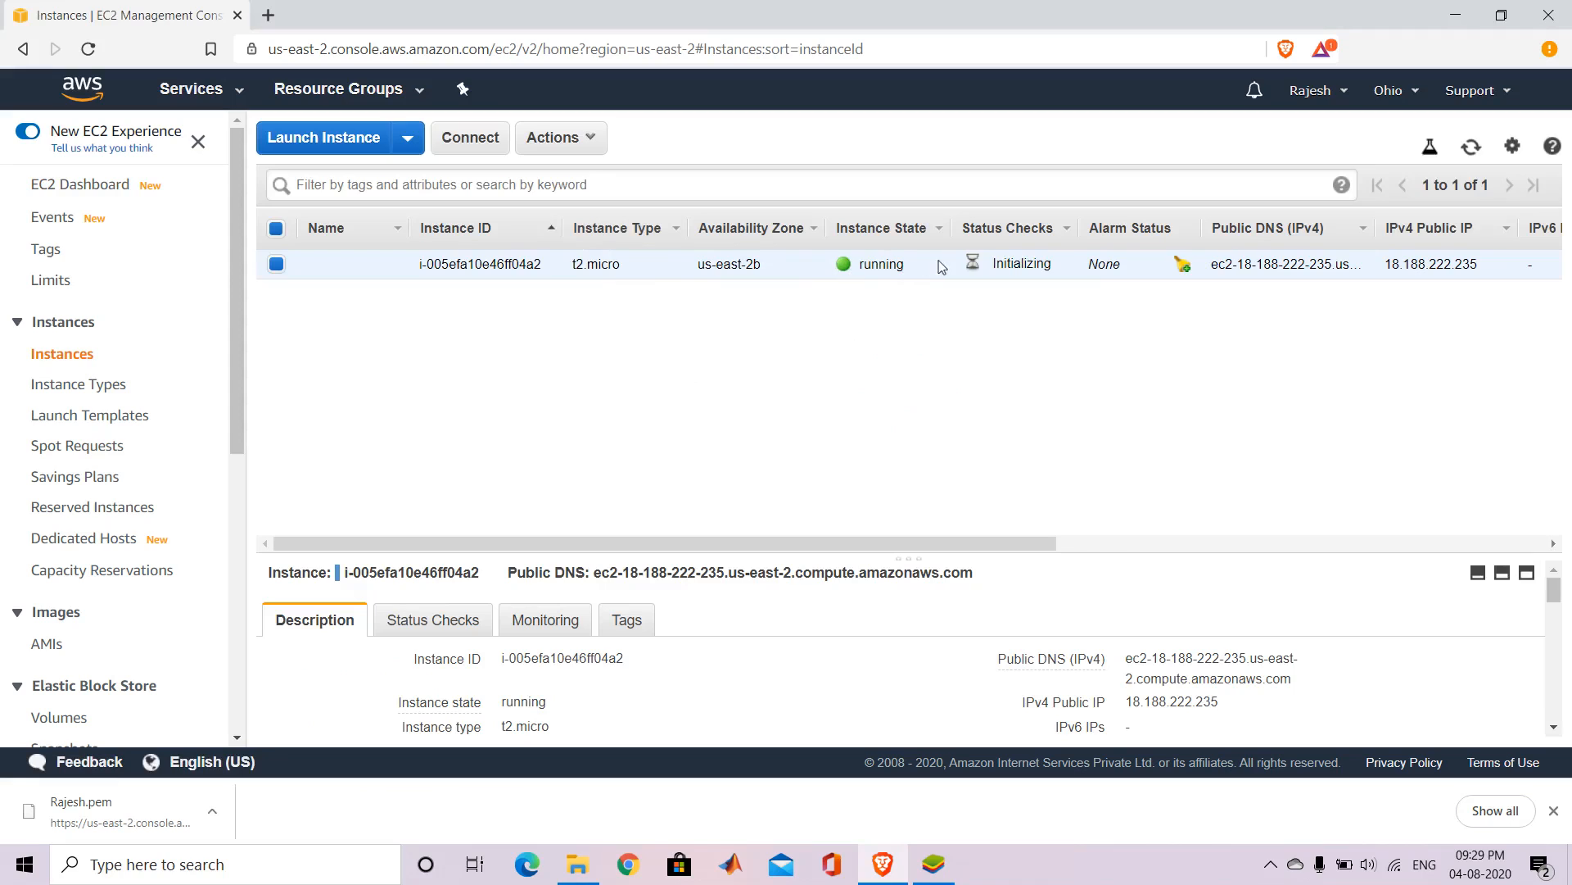
left_click(277, 263)
left_click(277, 263)
left_click(585, 146)
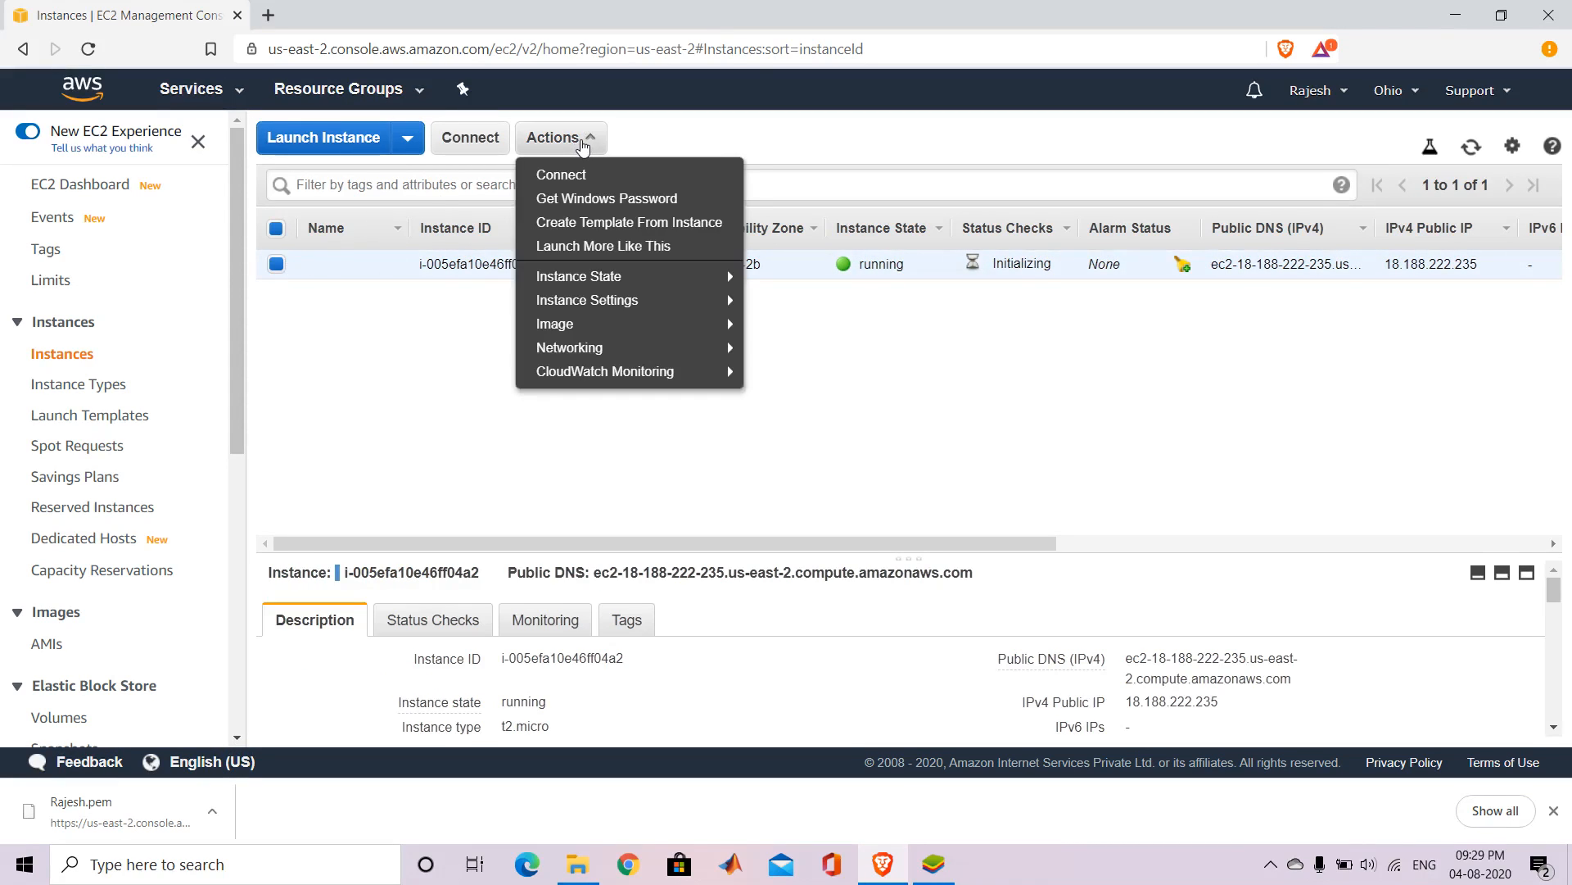
left_click(628, 200)
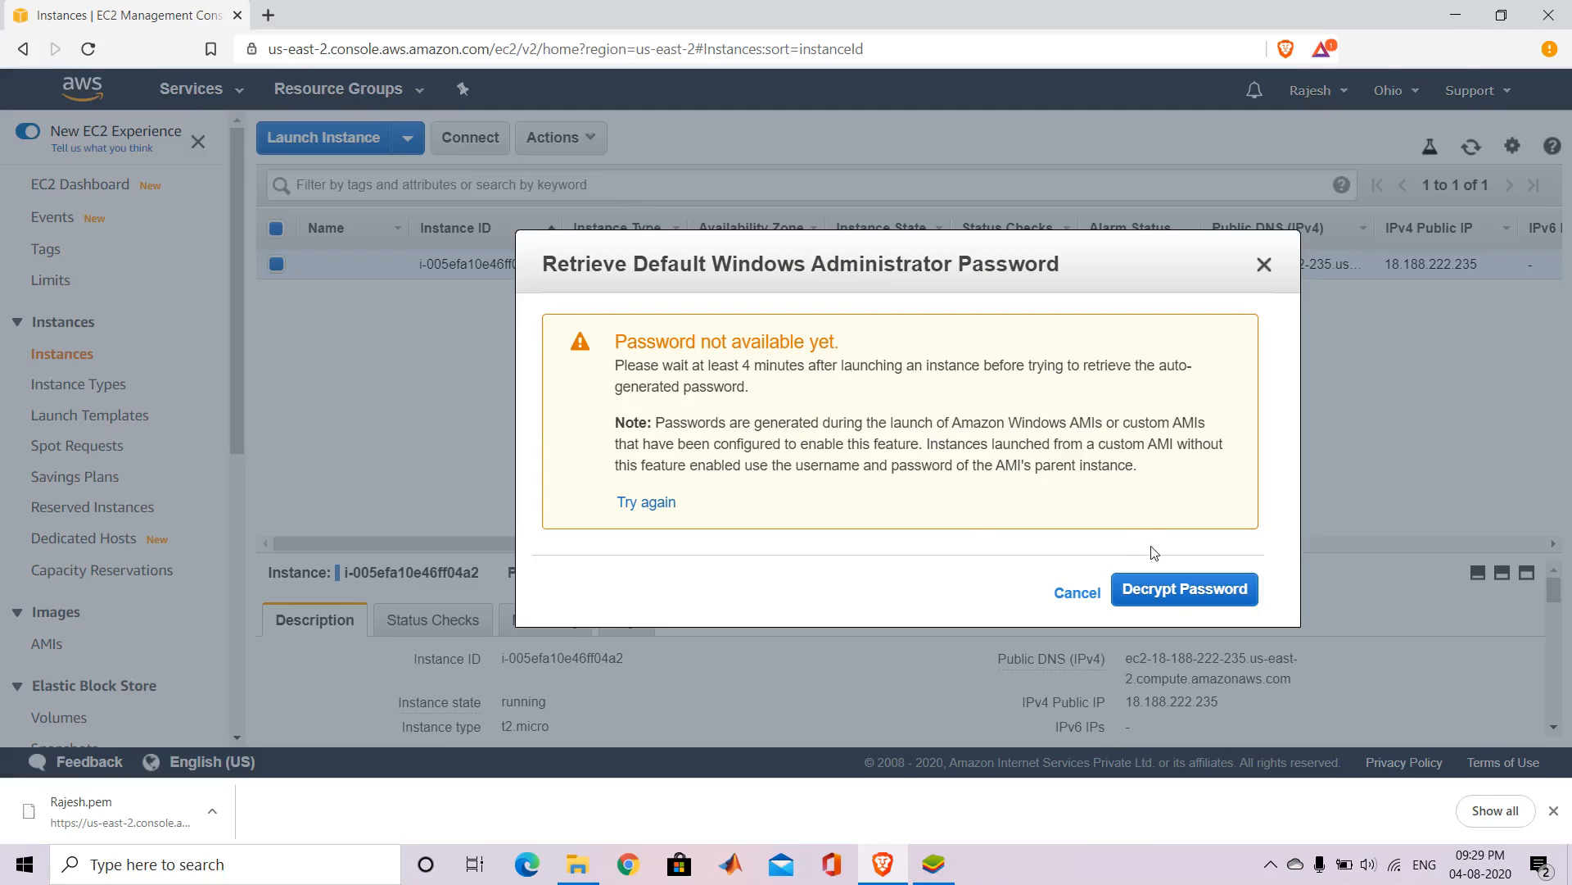
left_click(1155, 598)
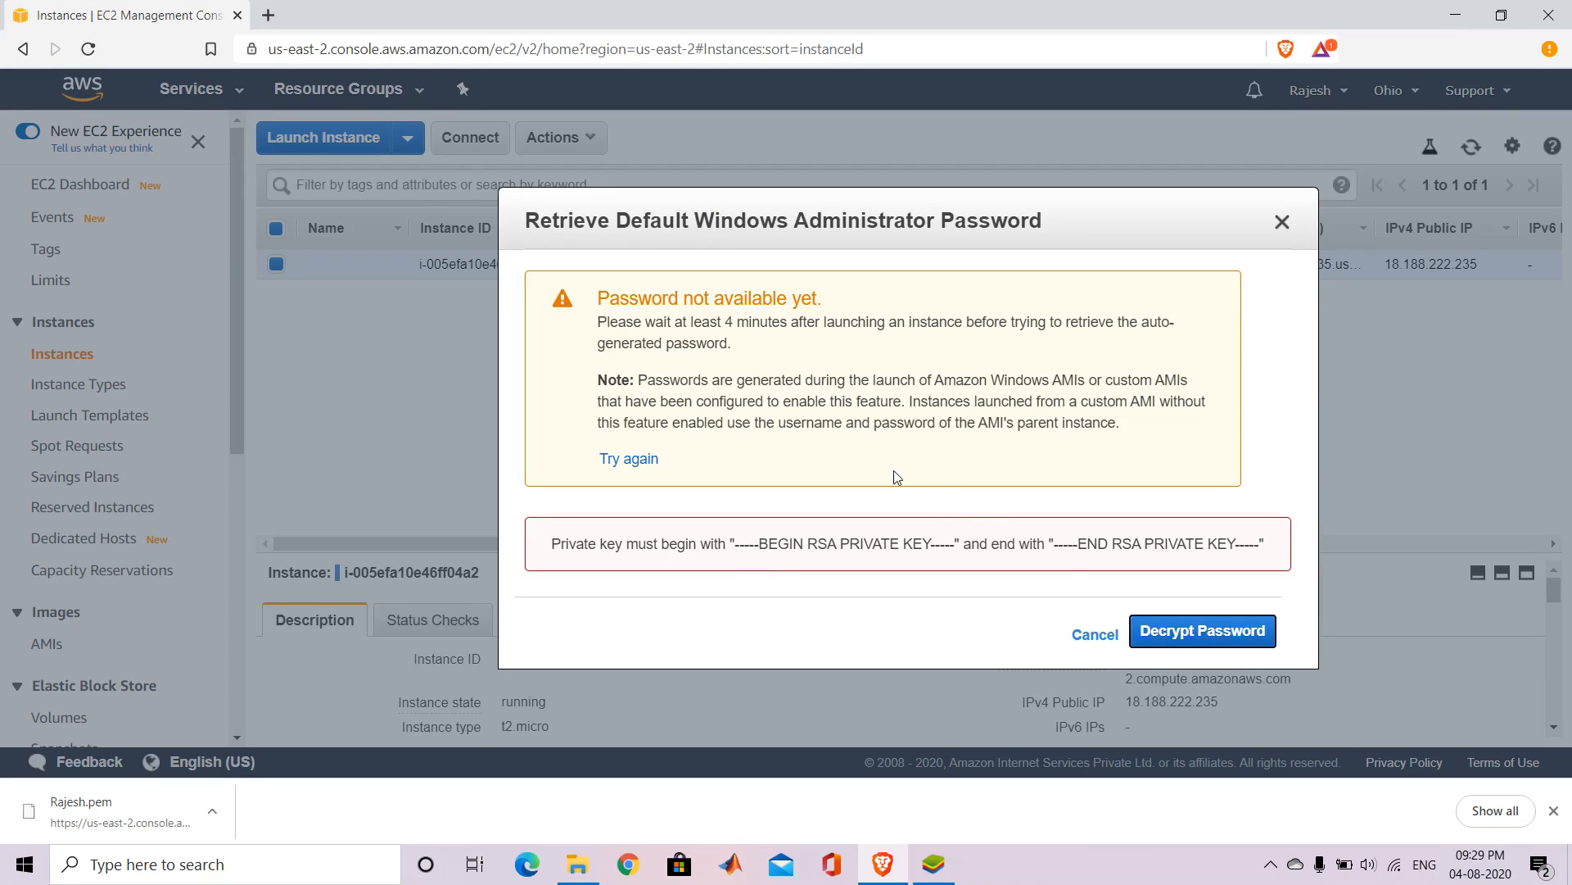
left_click_drag(674, 322, 782, 346)
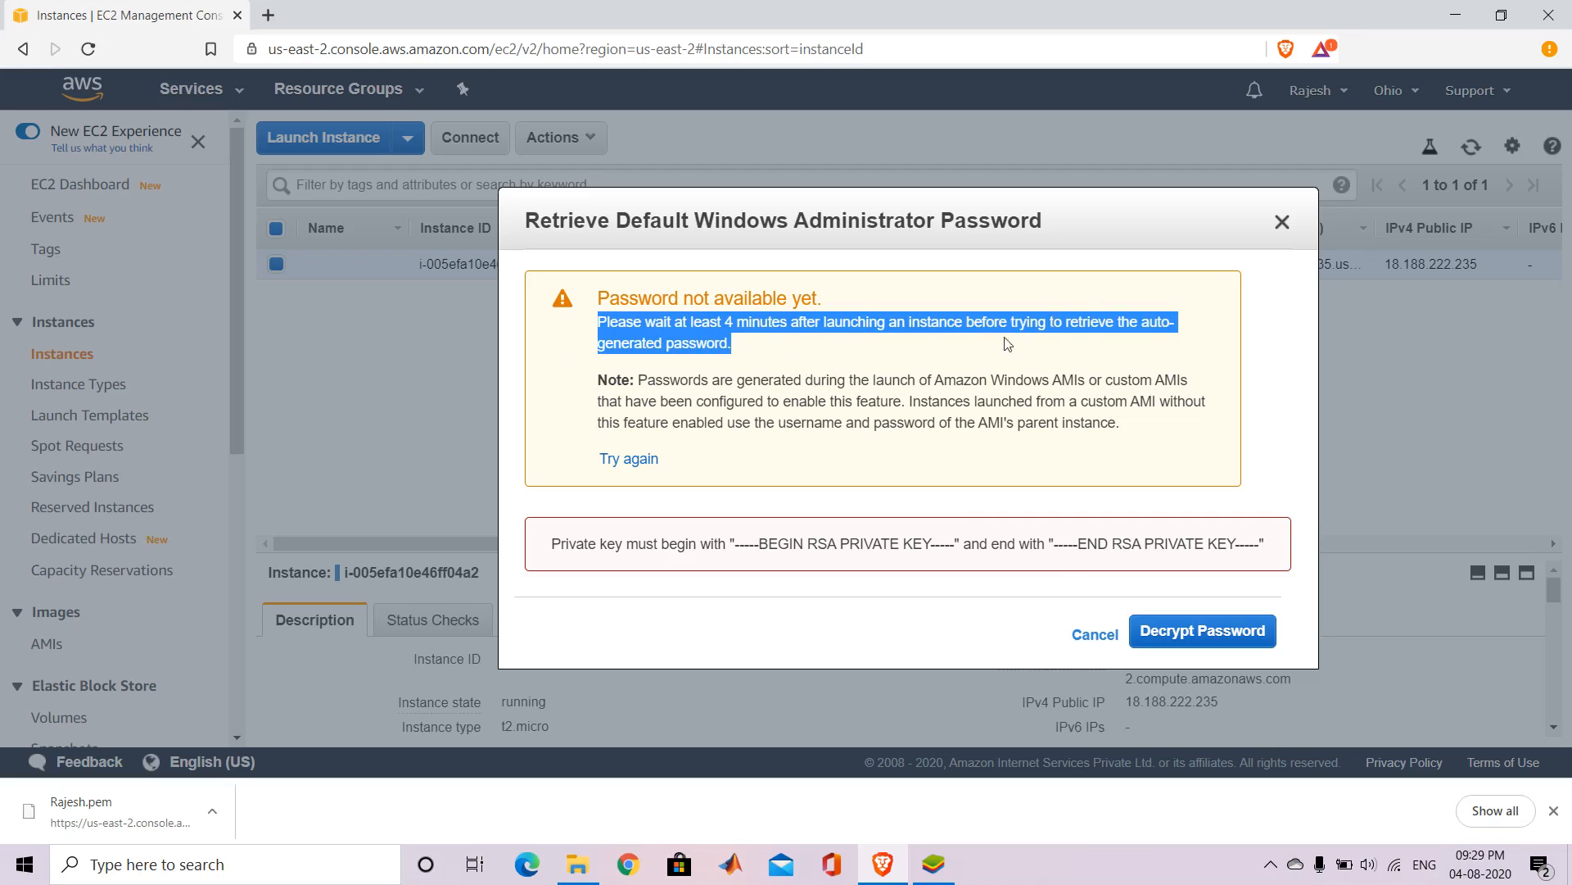
left_click(1280, 237)
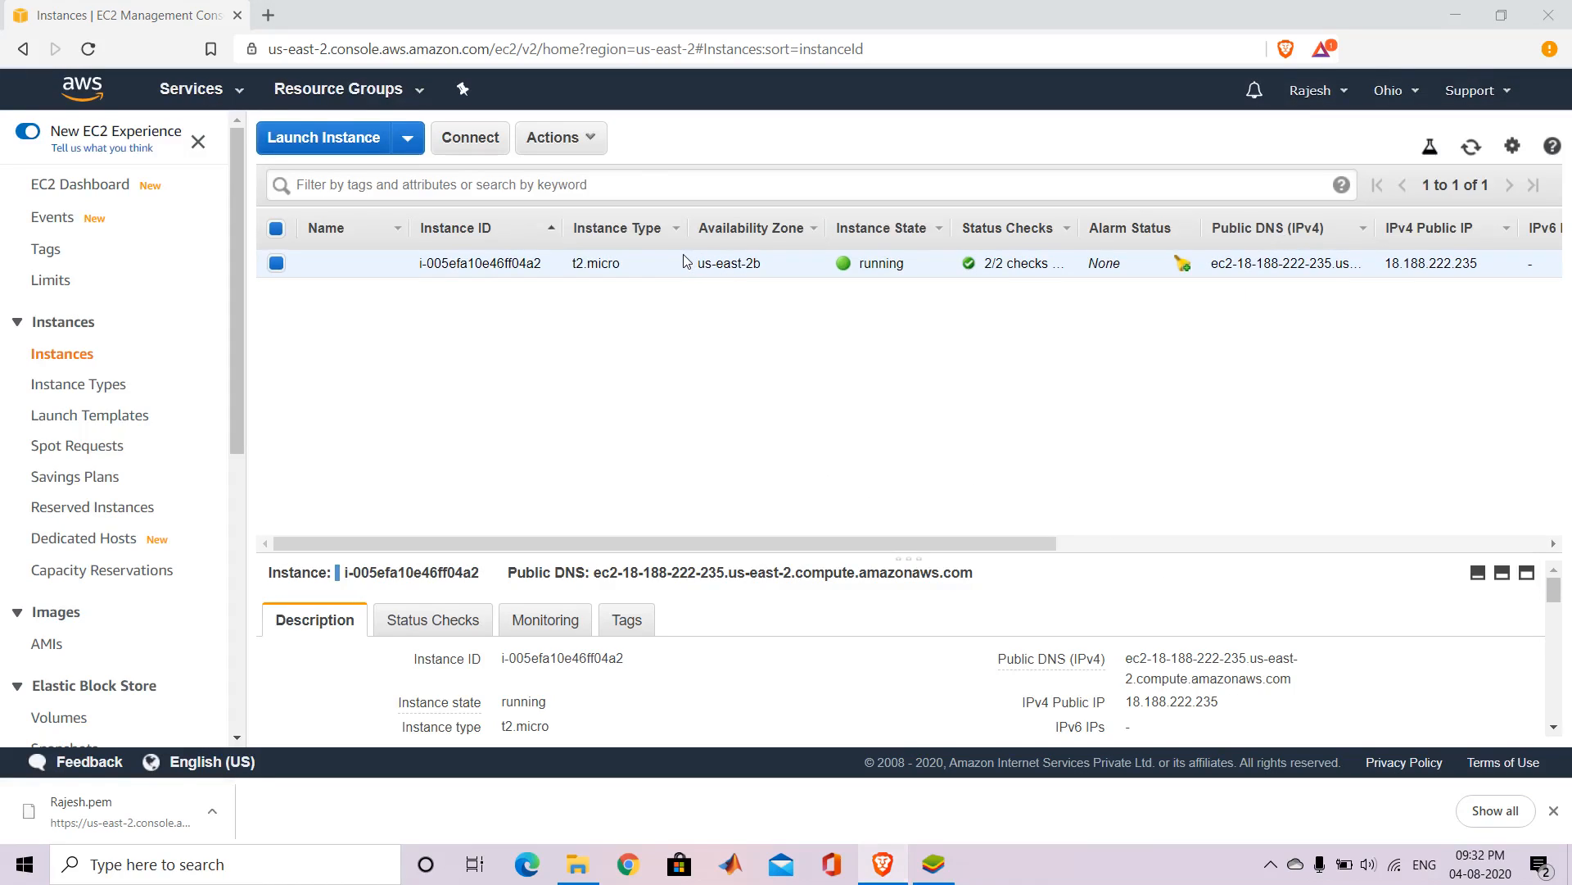
Step: Decrypt the instance's Windows Administrator password using the saved .pem key file from the Desktop
left_click(594, 150)
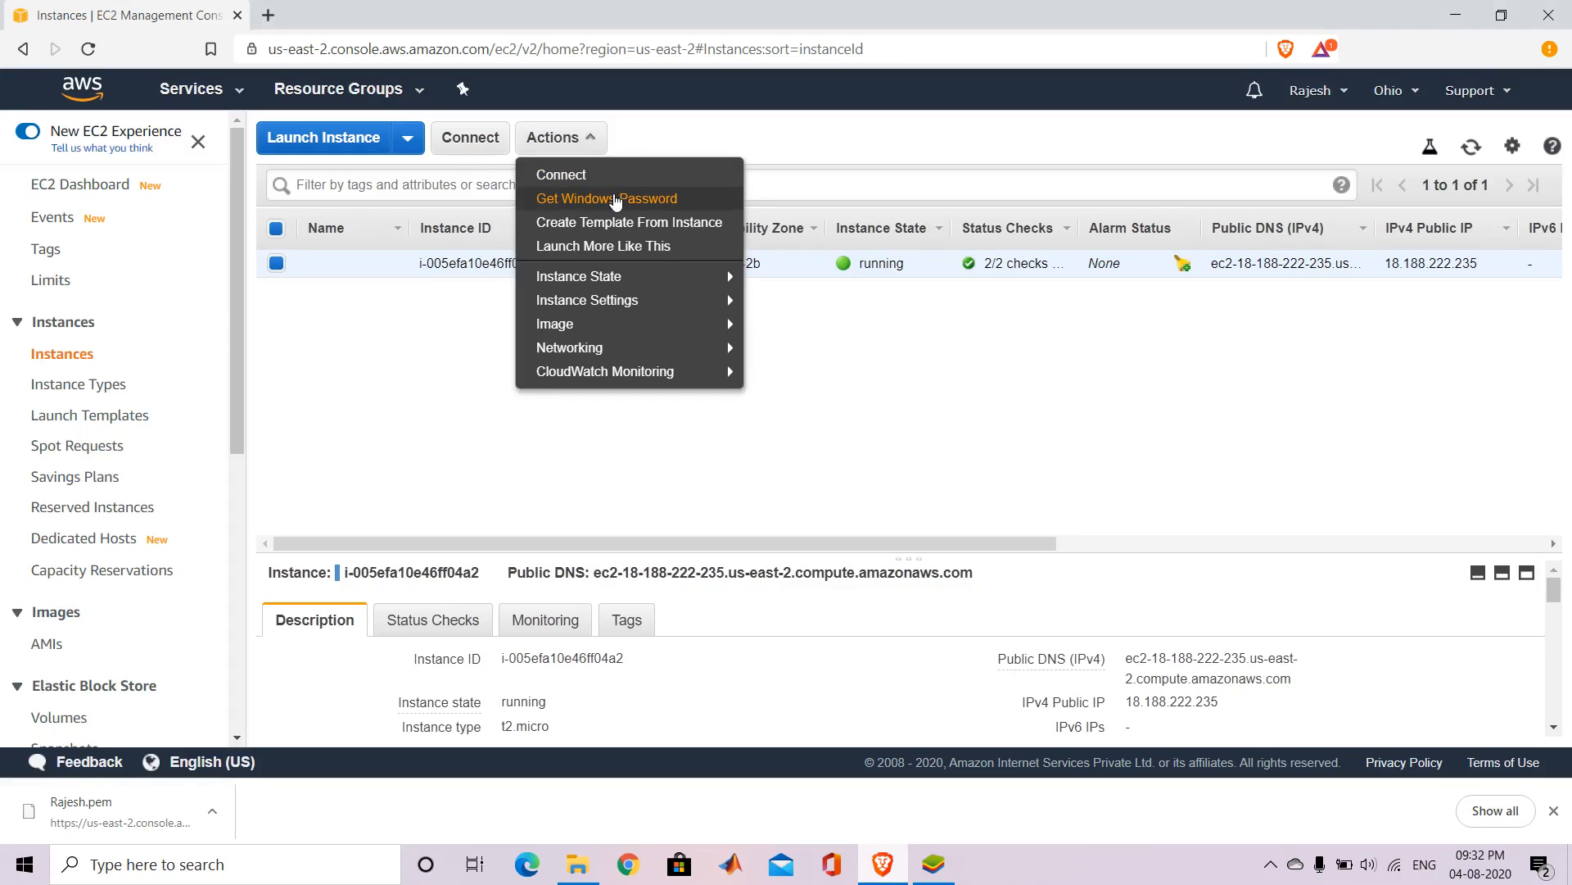
left_click(616, 200)
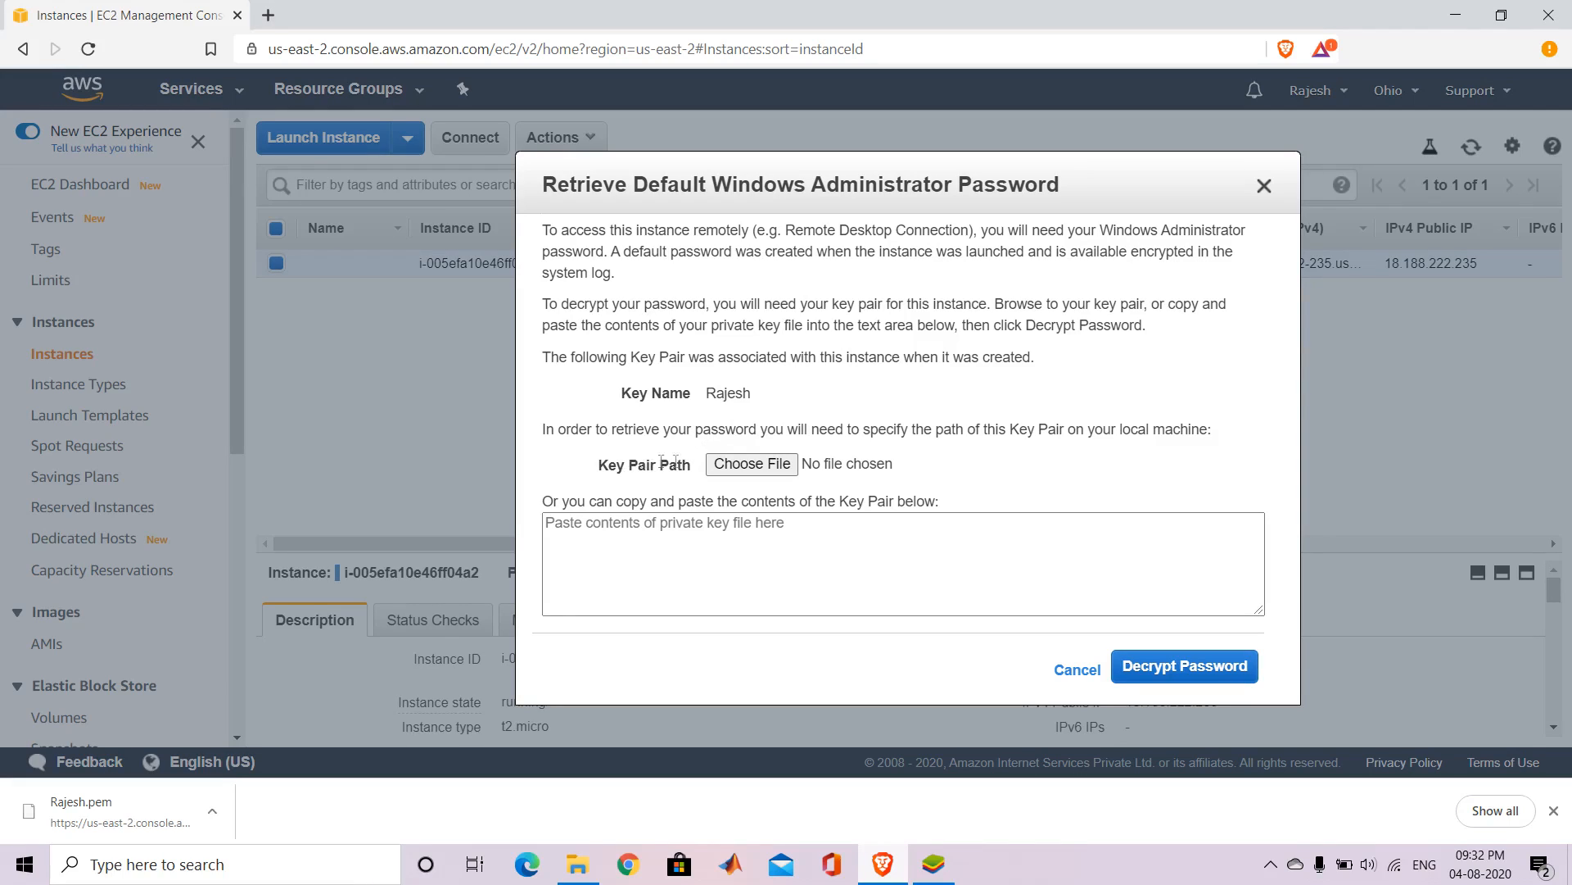
left_click(750, 466)
left_click(88, 209)
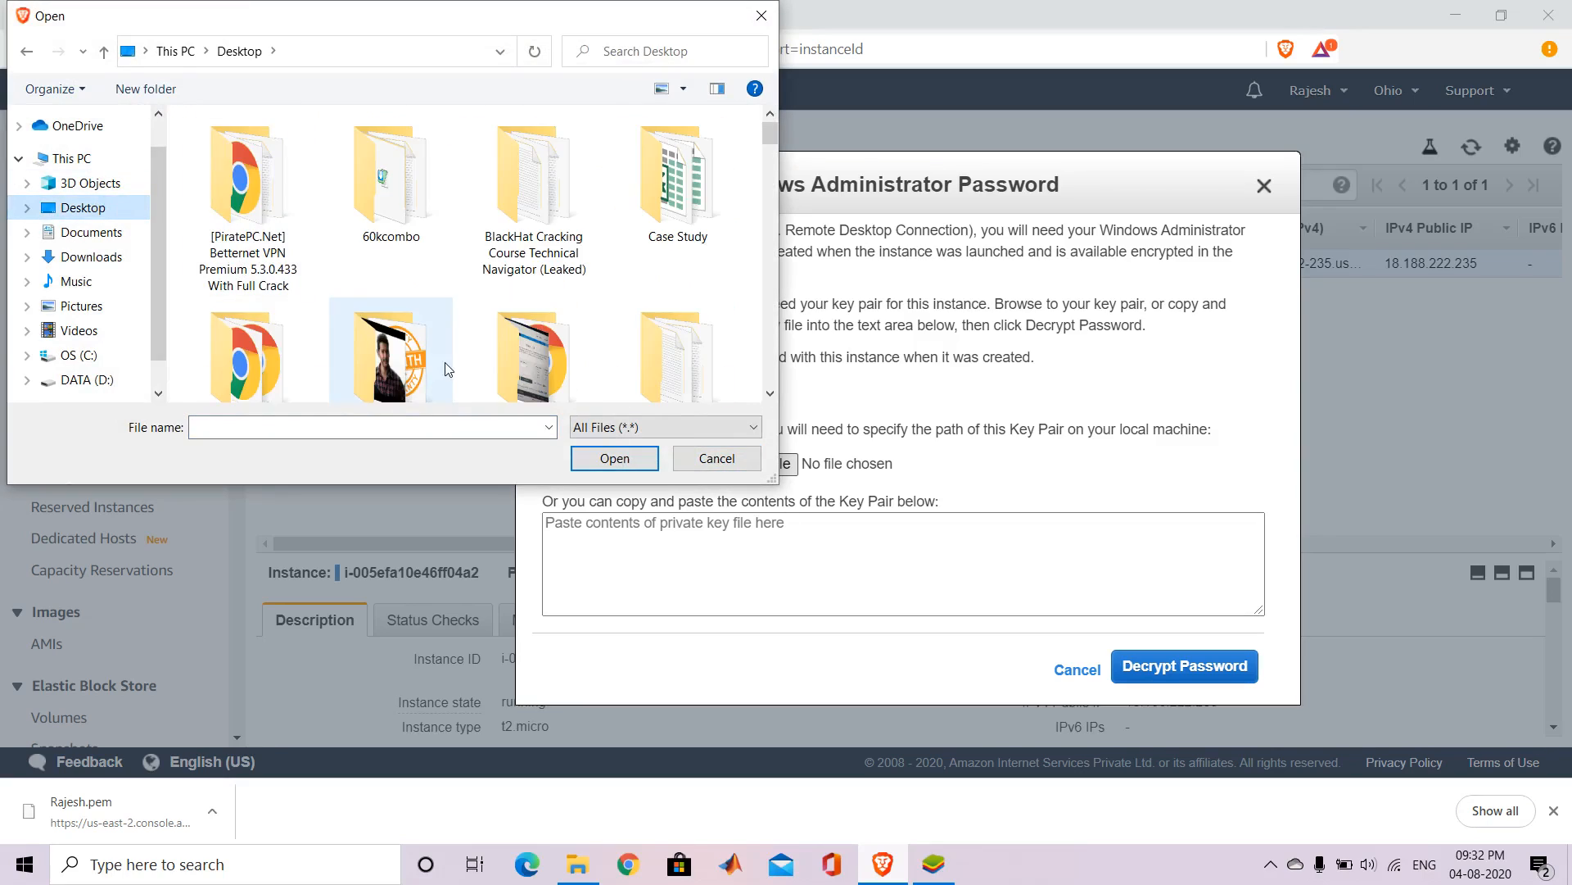
left_click(366, 426)
type("rajesh")
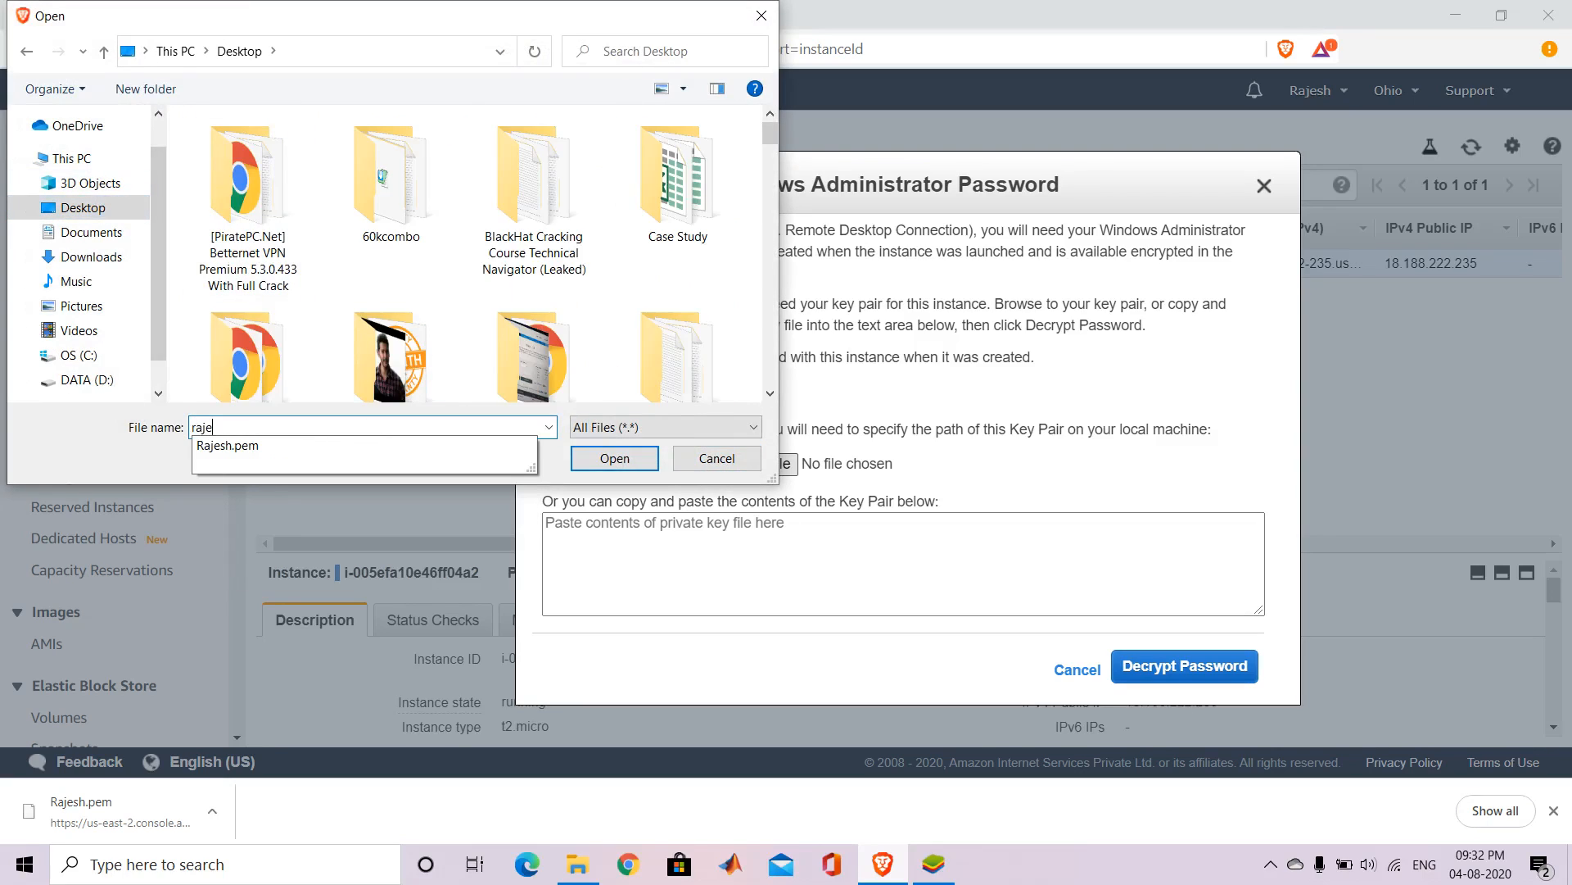
left_click(255, 448)
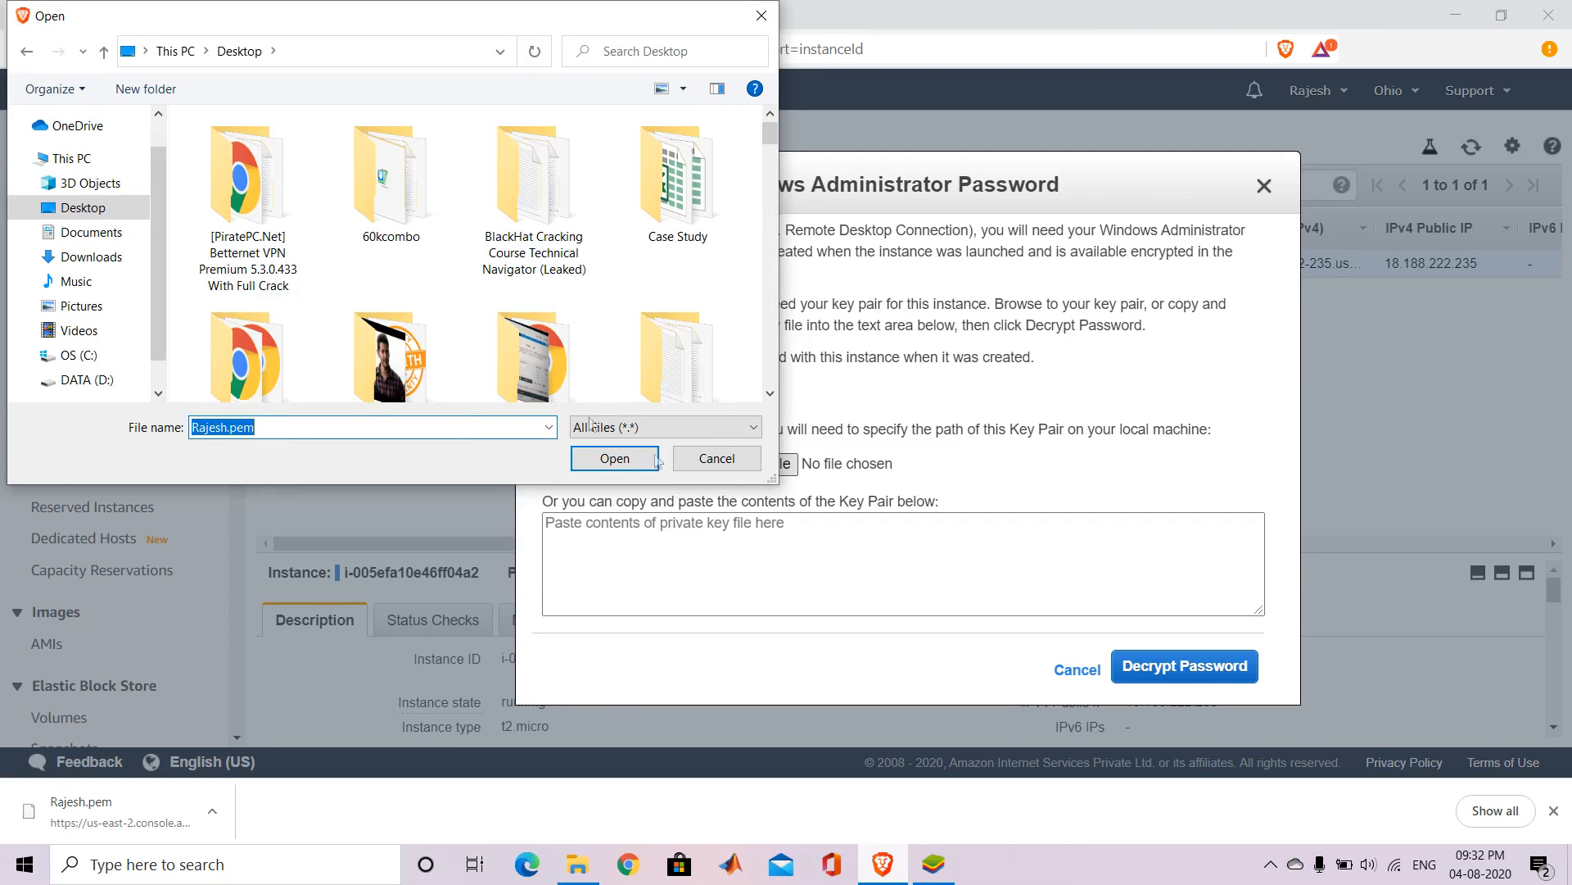
left_click(614, 457)
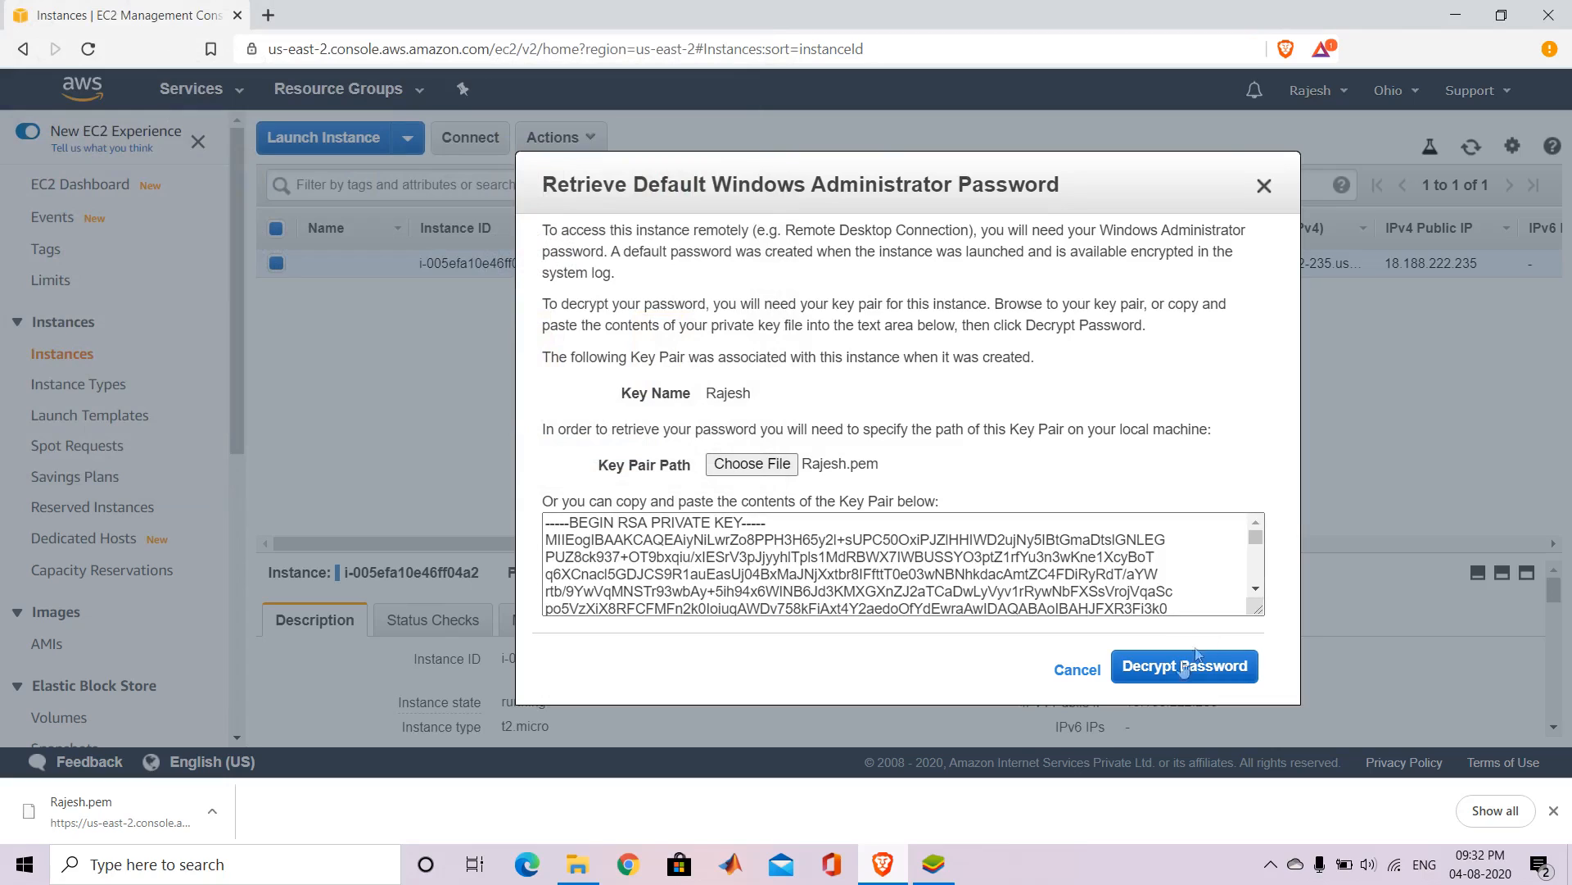
left_click(1176, 665)
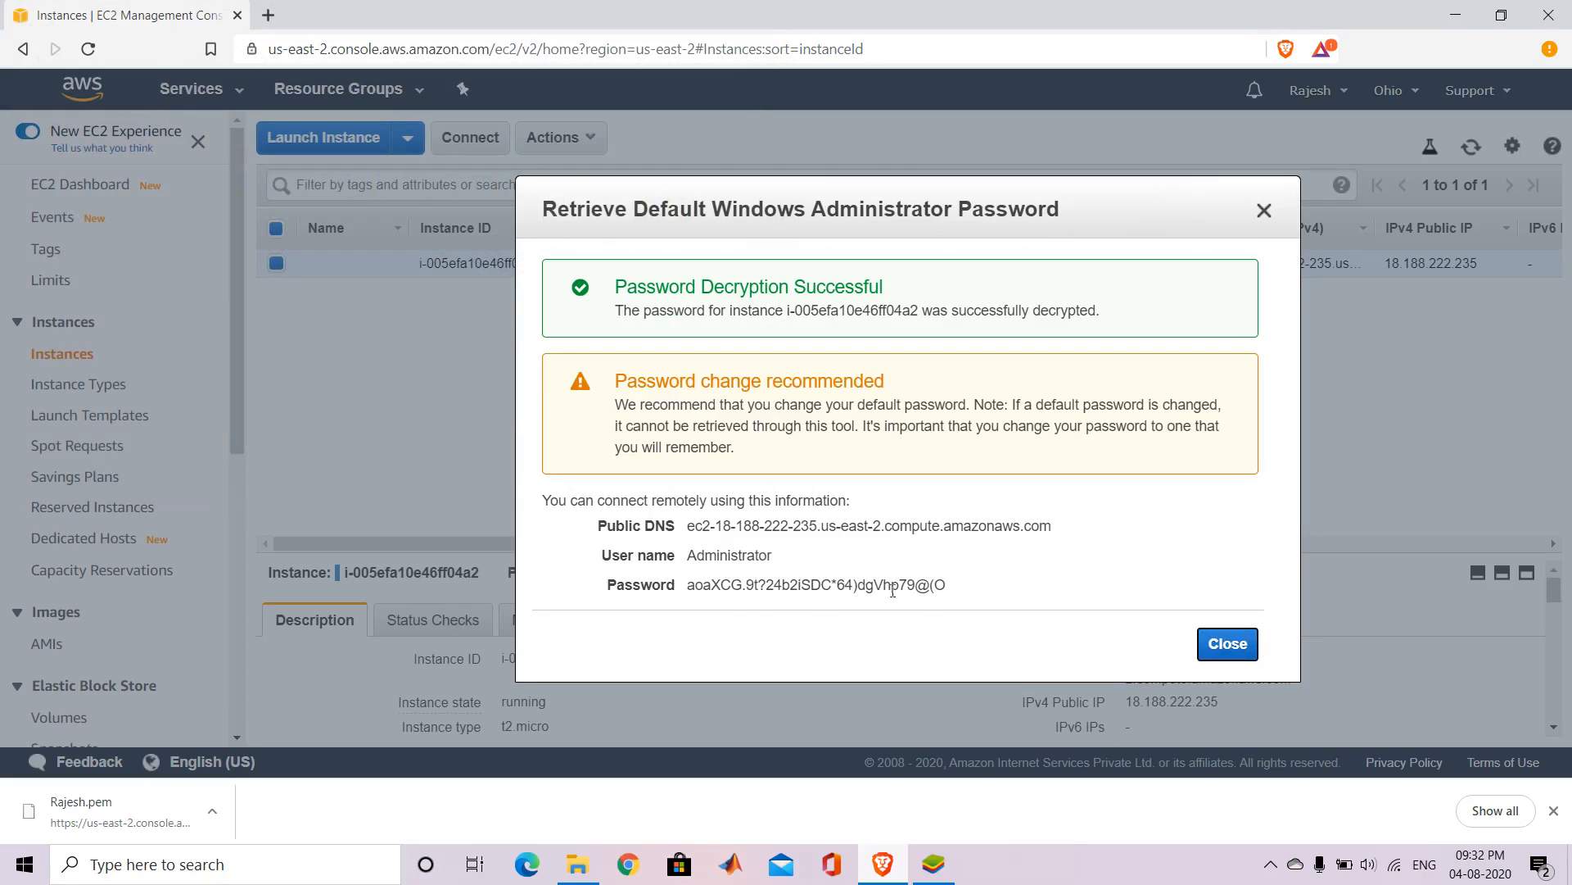
Step: Copy the decrypted password into a new Notepad document and return to the browser
left_click_drag(686, 587, 946, 585)
left_click(957, 585)
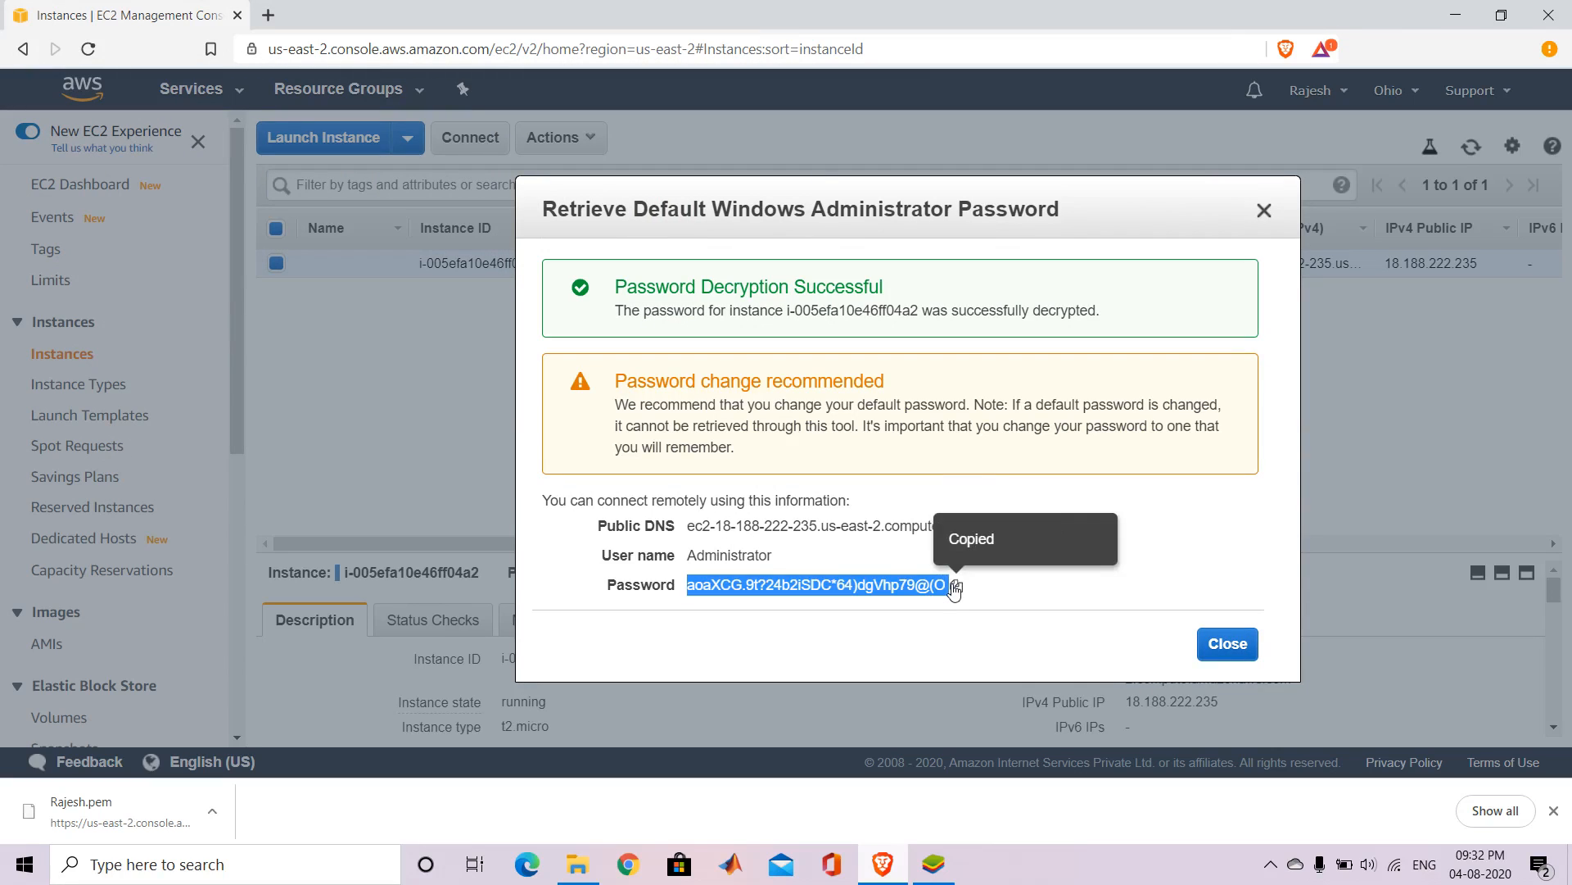
key("super")
type("notep")
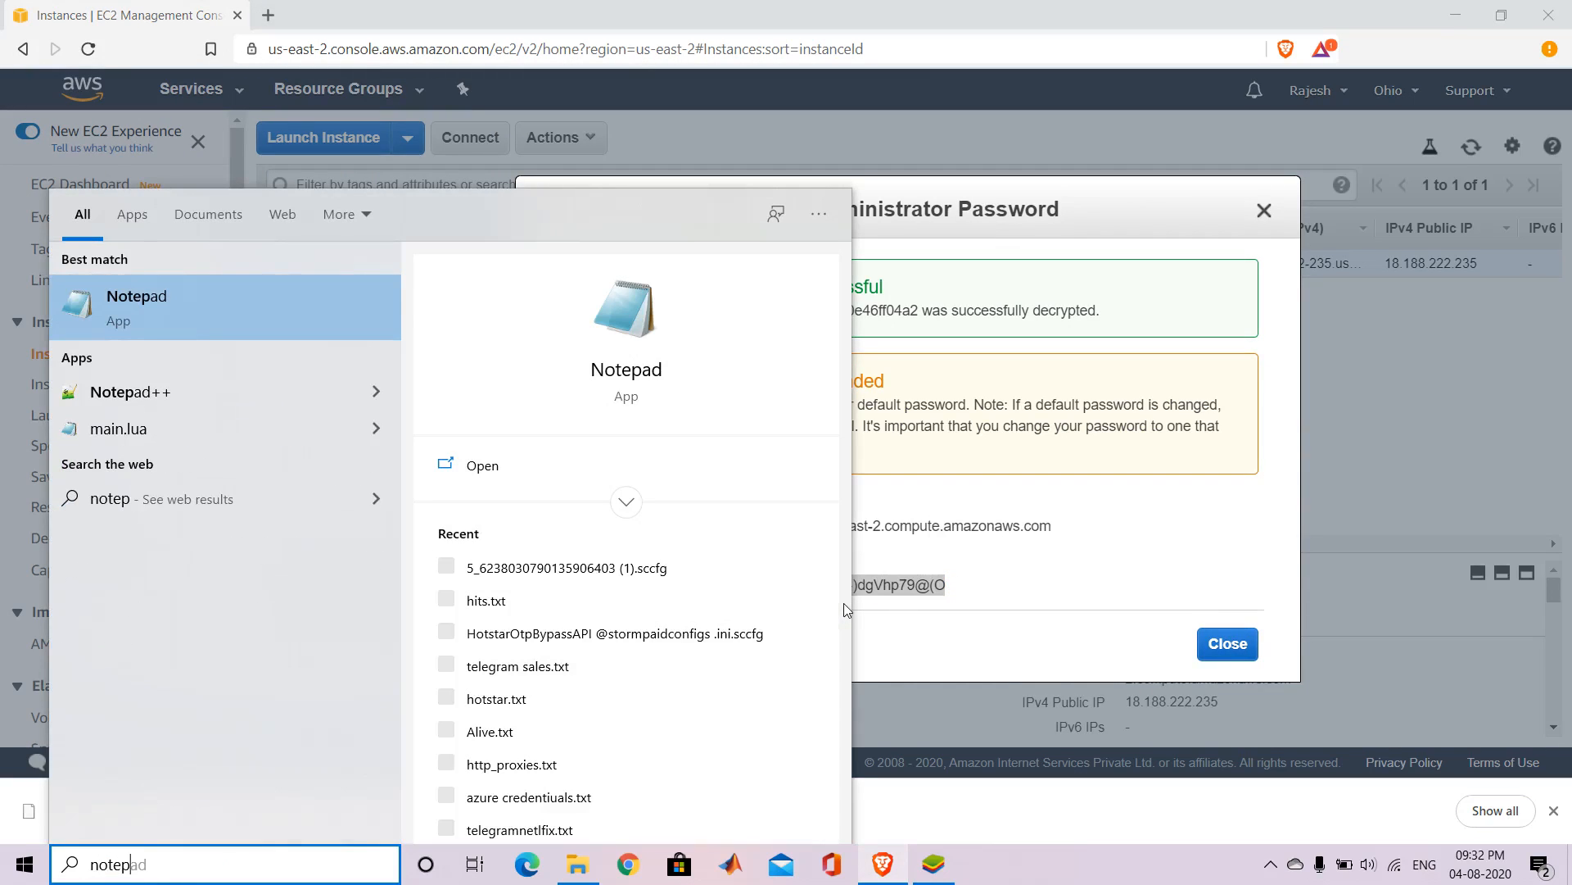
key("Return")
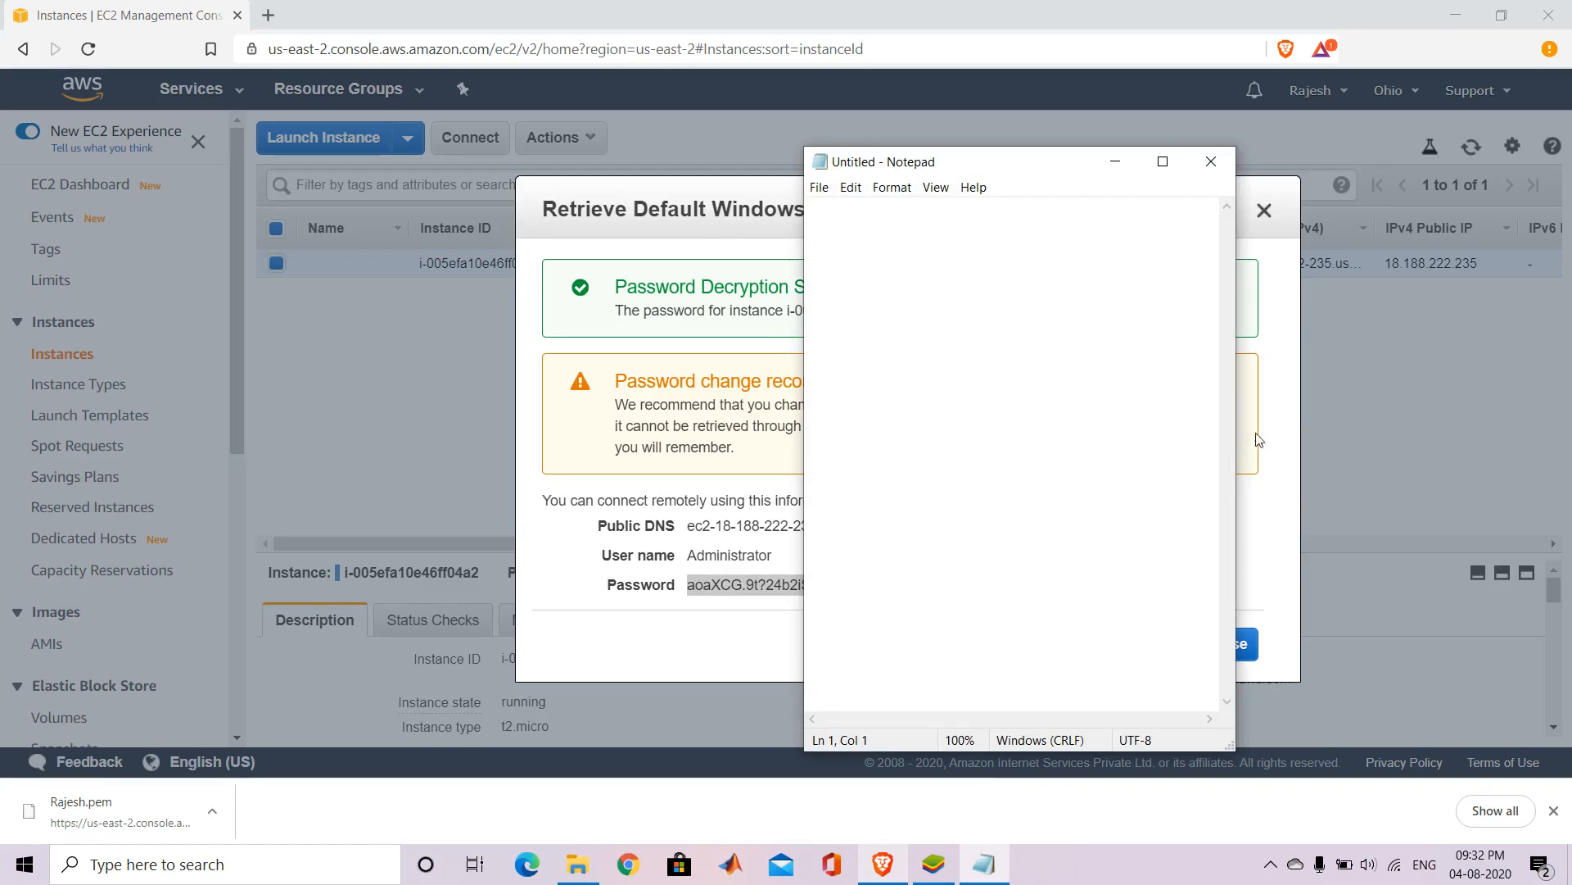
key("ctrl+v")
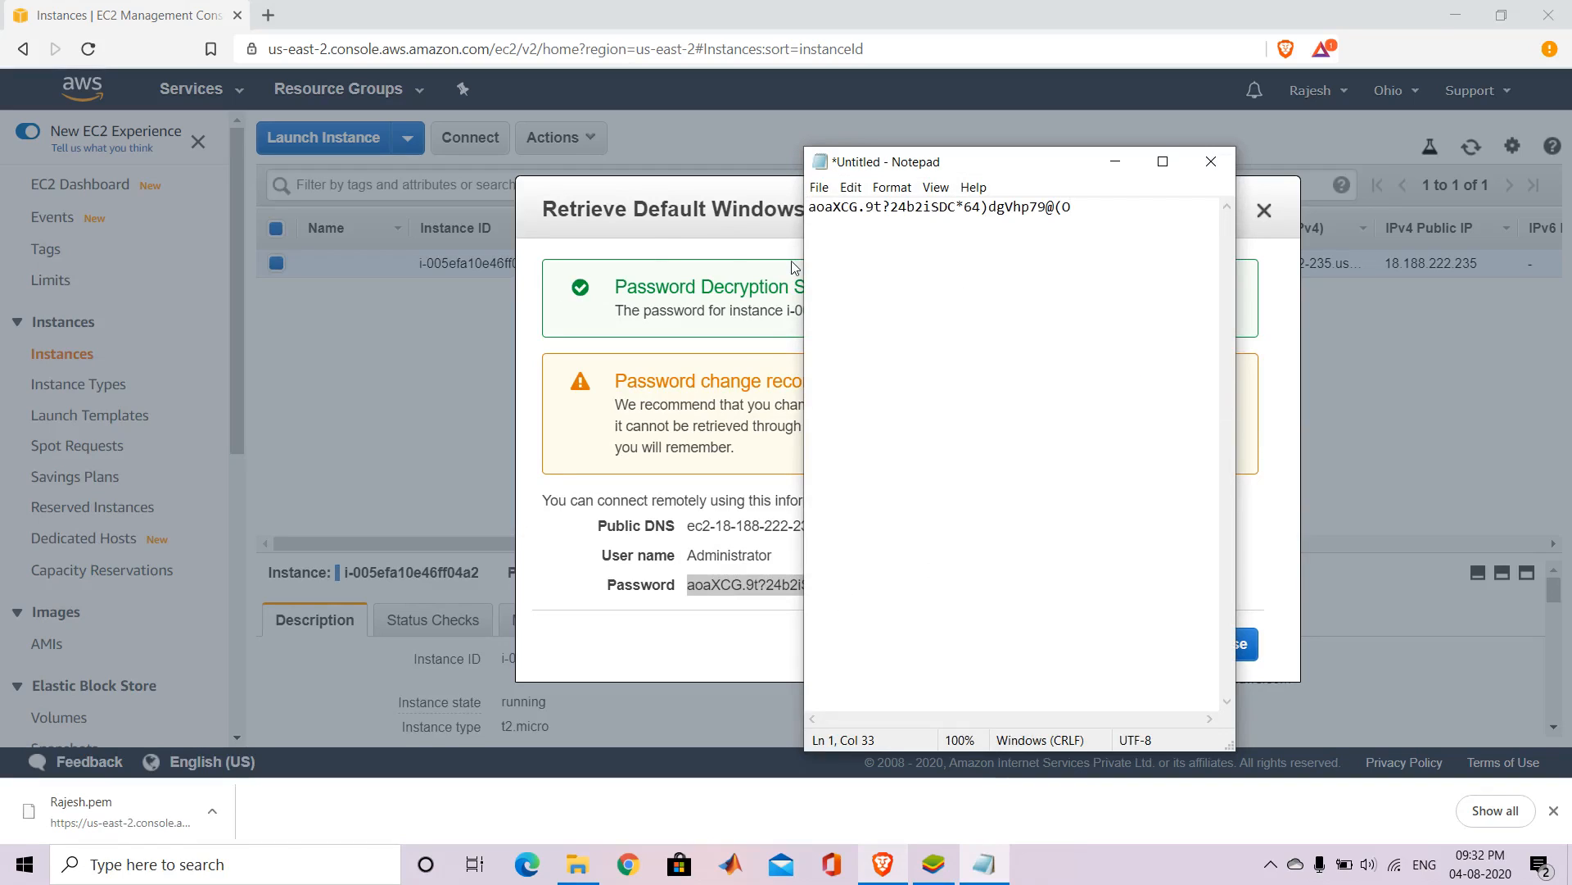
left_click(638, 231)
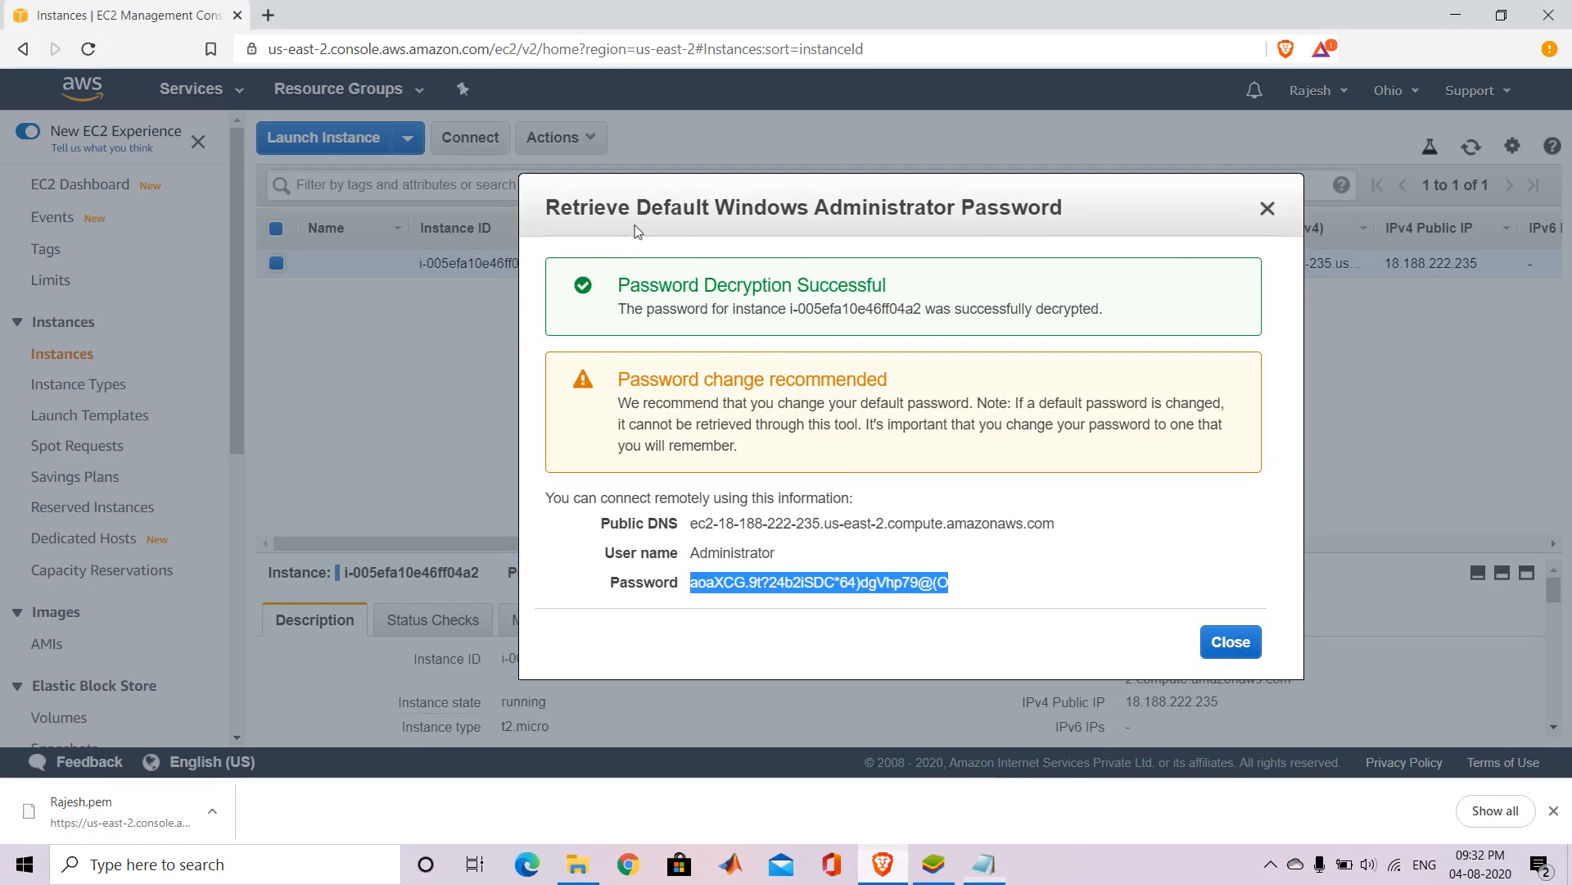
Step: Close the password window and download the instance's Remote Desktop file from its connection details
left_click(1268, 213)
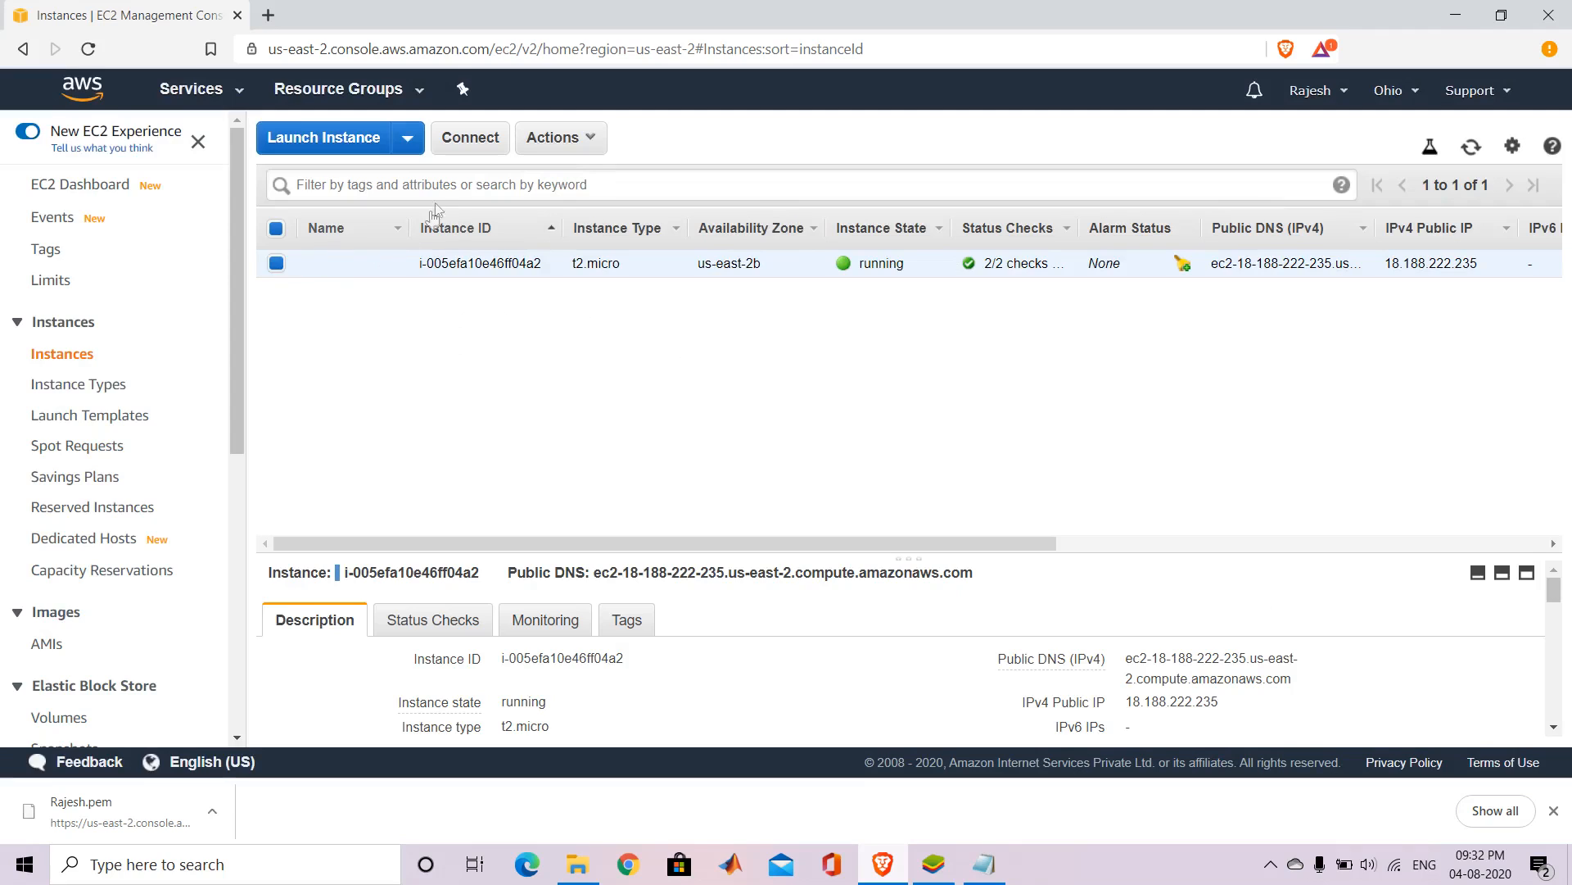
left_click(472, 141)
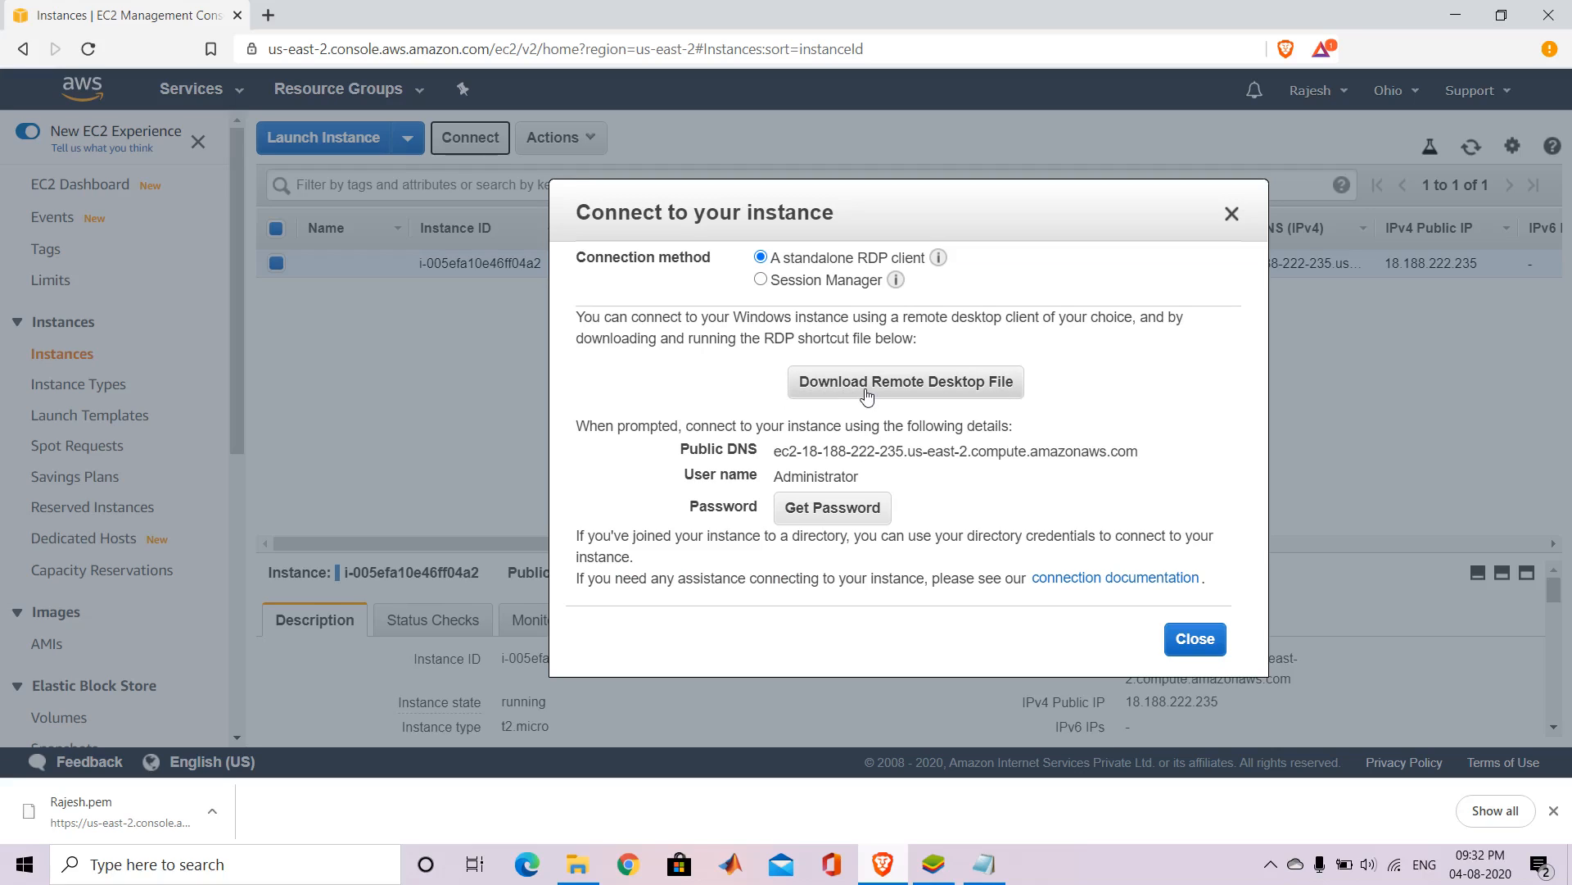
left_click(1005, 394)
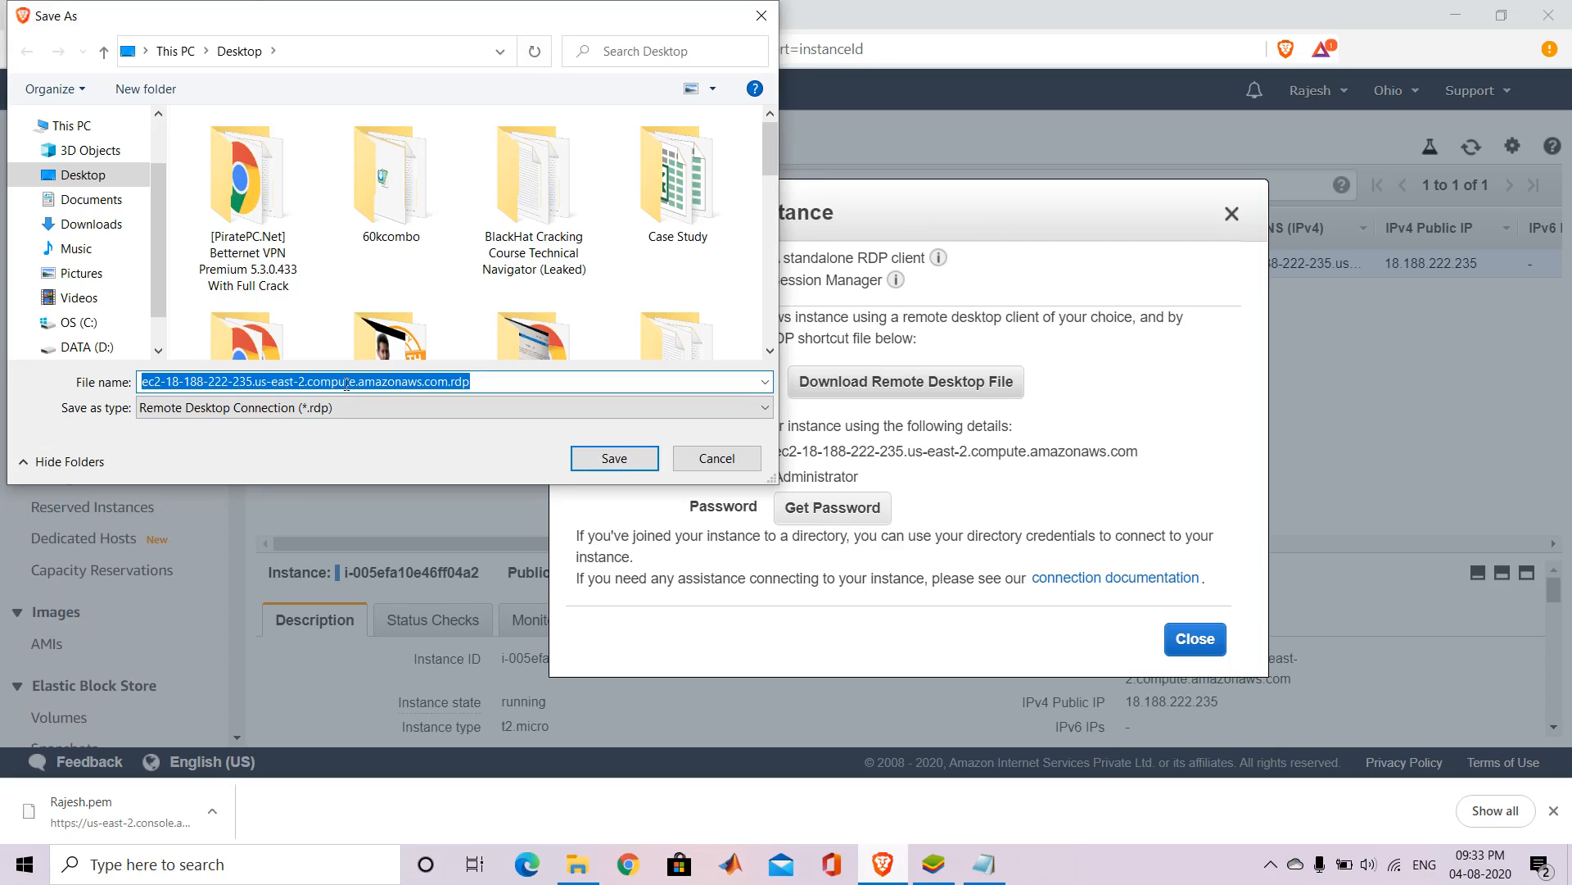
Step: Save the Remote Desktop file to the Desktop under a name ending in 1.rdp, then open it
type("Rahe")
key("BackSpace")
type("jesh.R")
key("BackSpace")
key("BackSpace")
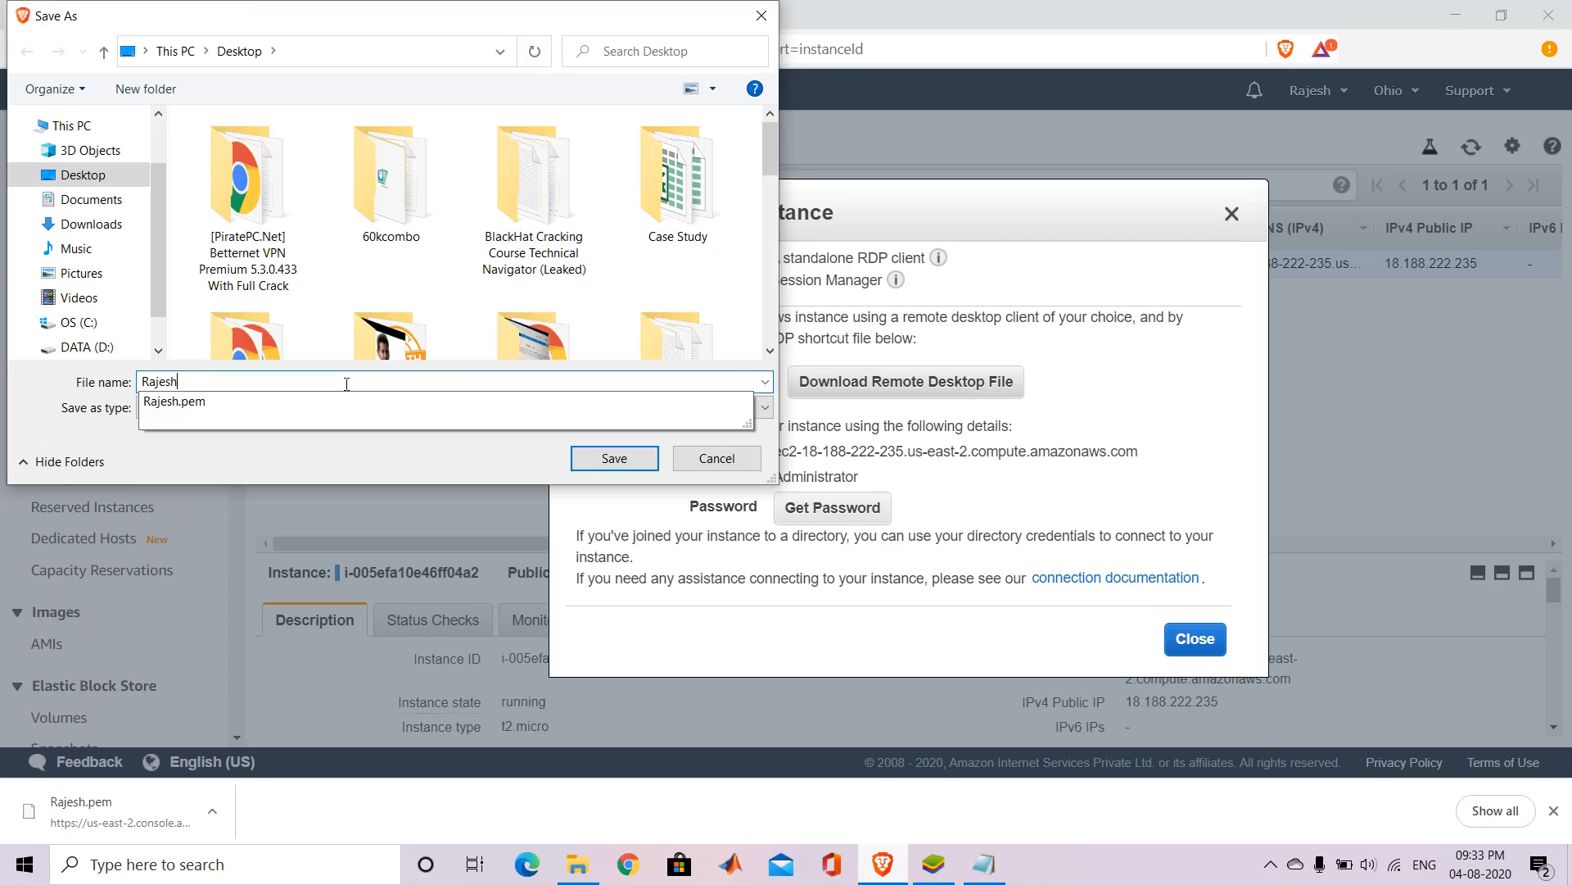
type("1.rdp")
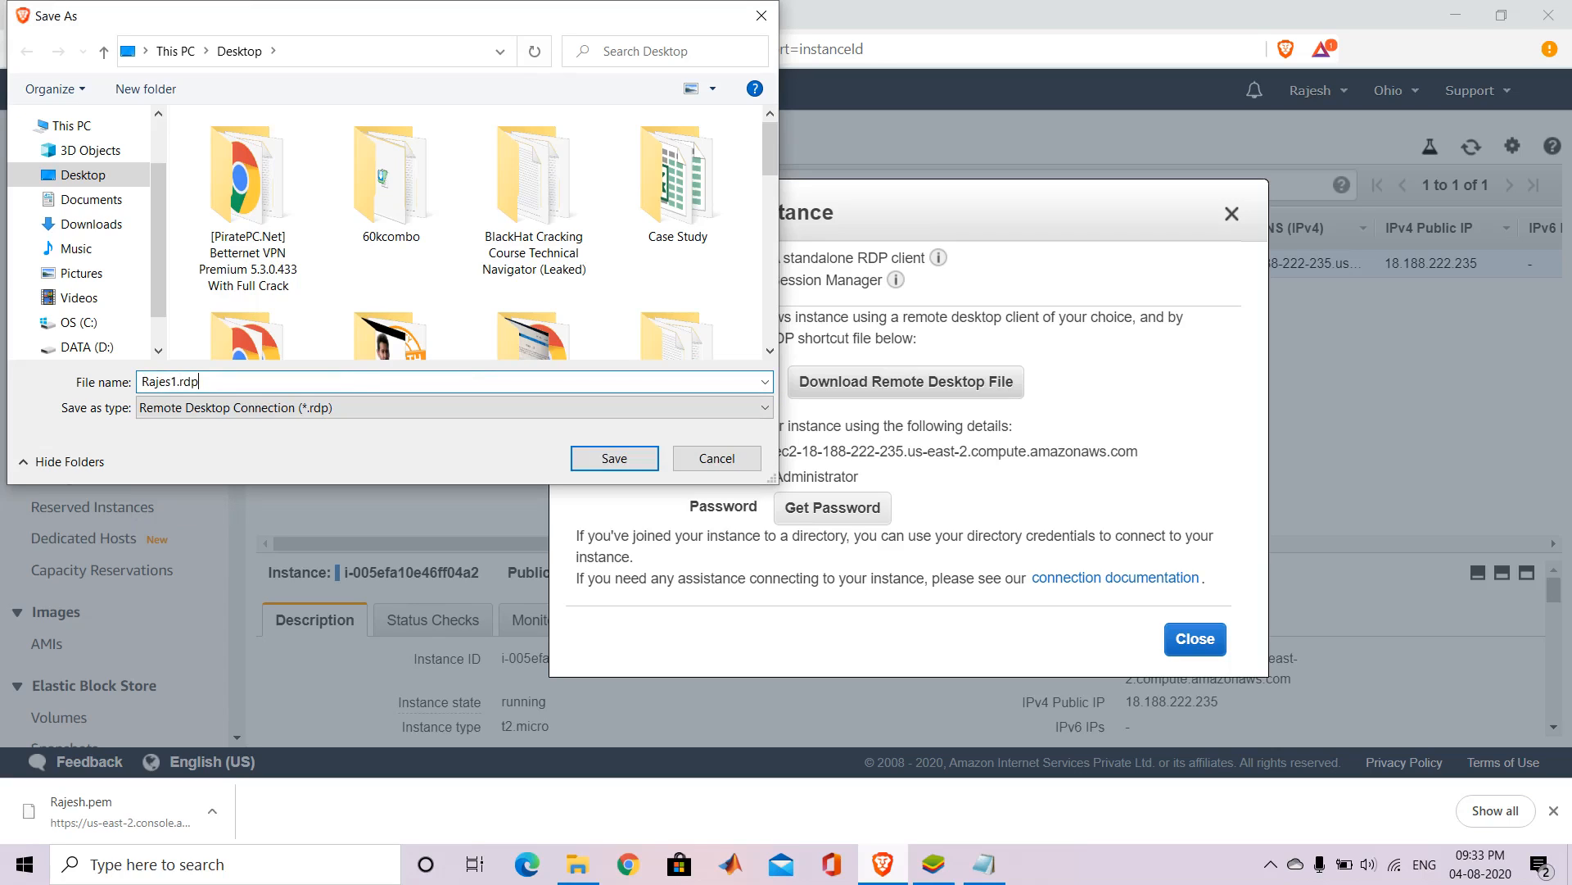
left_click(614, 458)
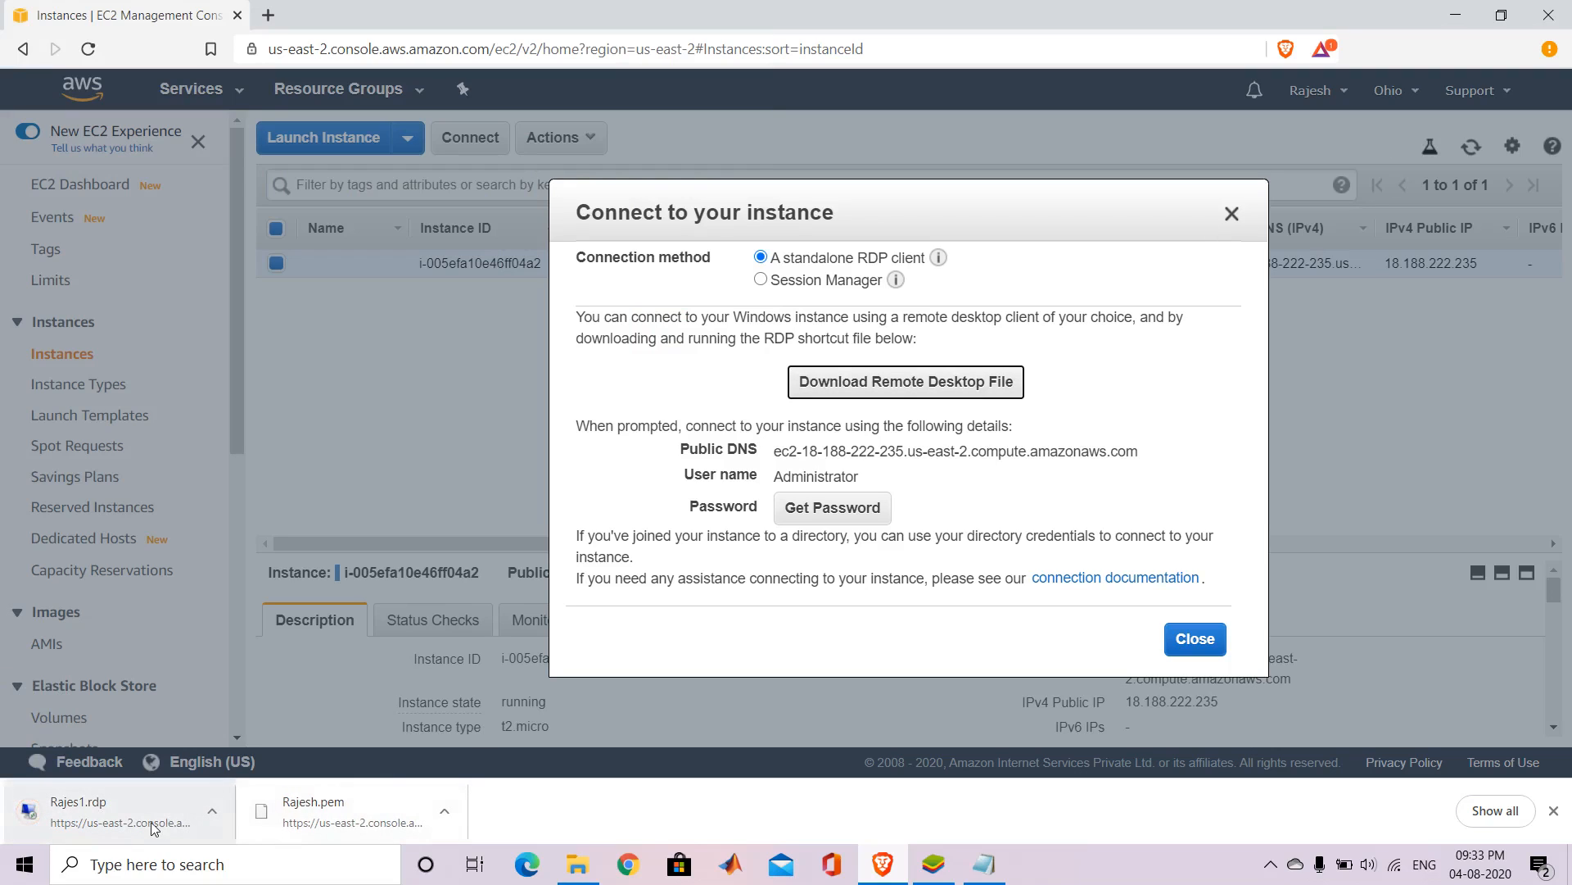
left_click(151, 823)
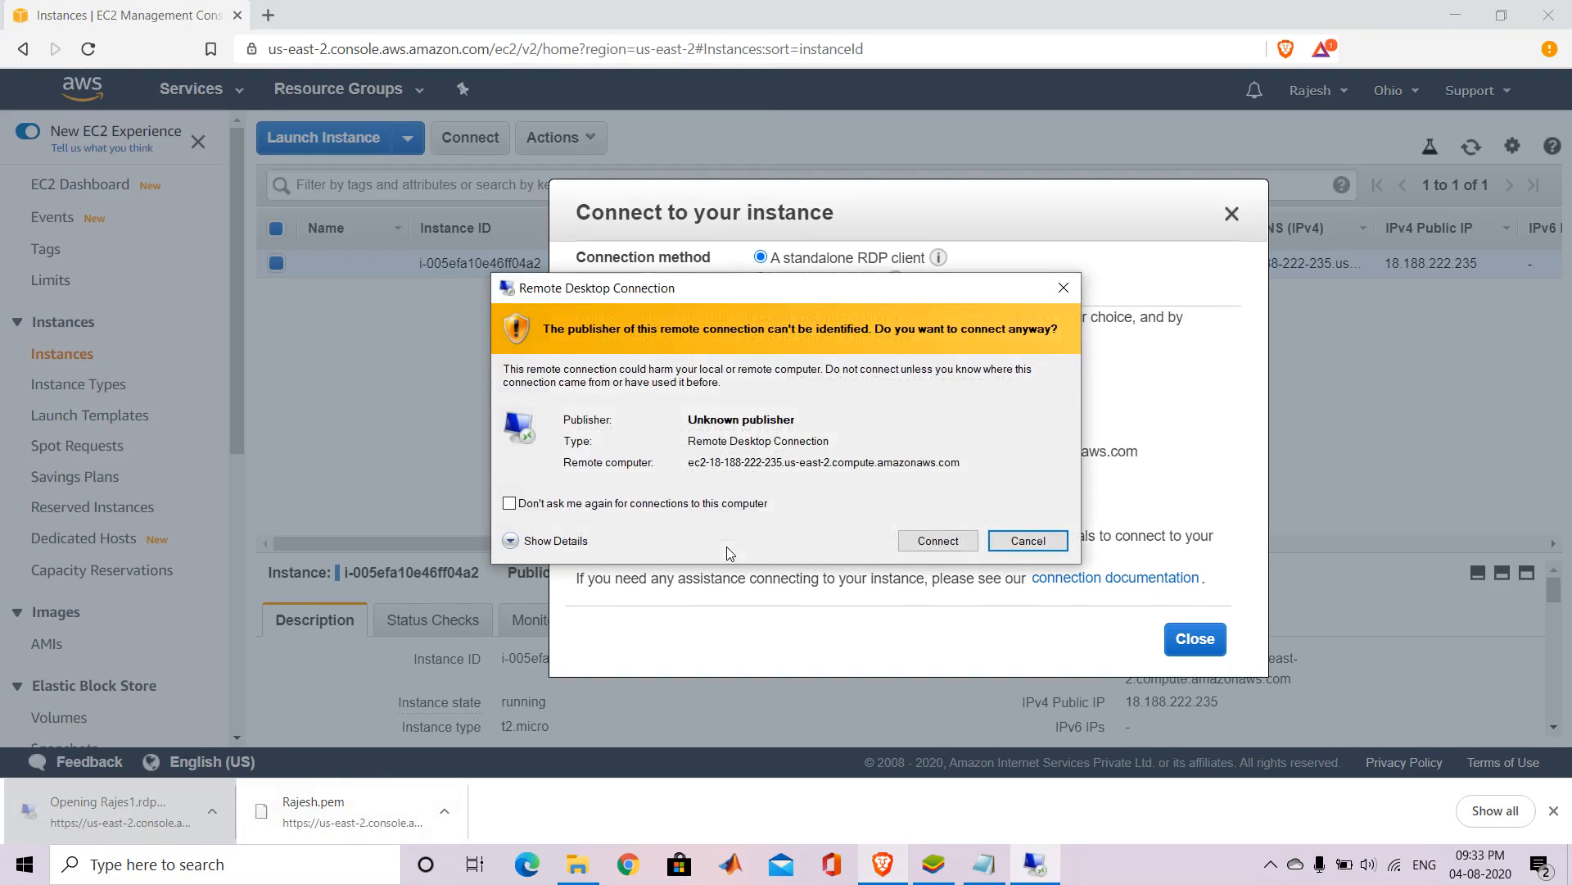
Step: Accept the publisher warning, enter and remember the Administrator password, and accept the certificate
left_click(938, 542)
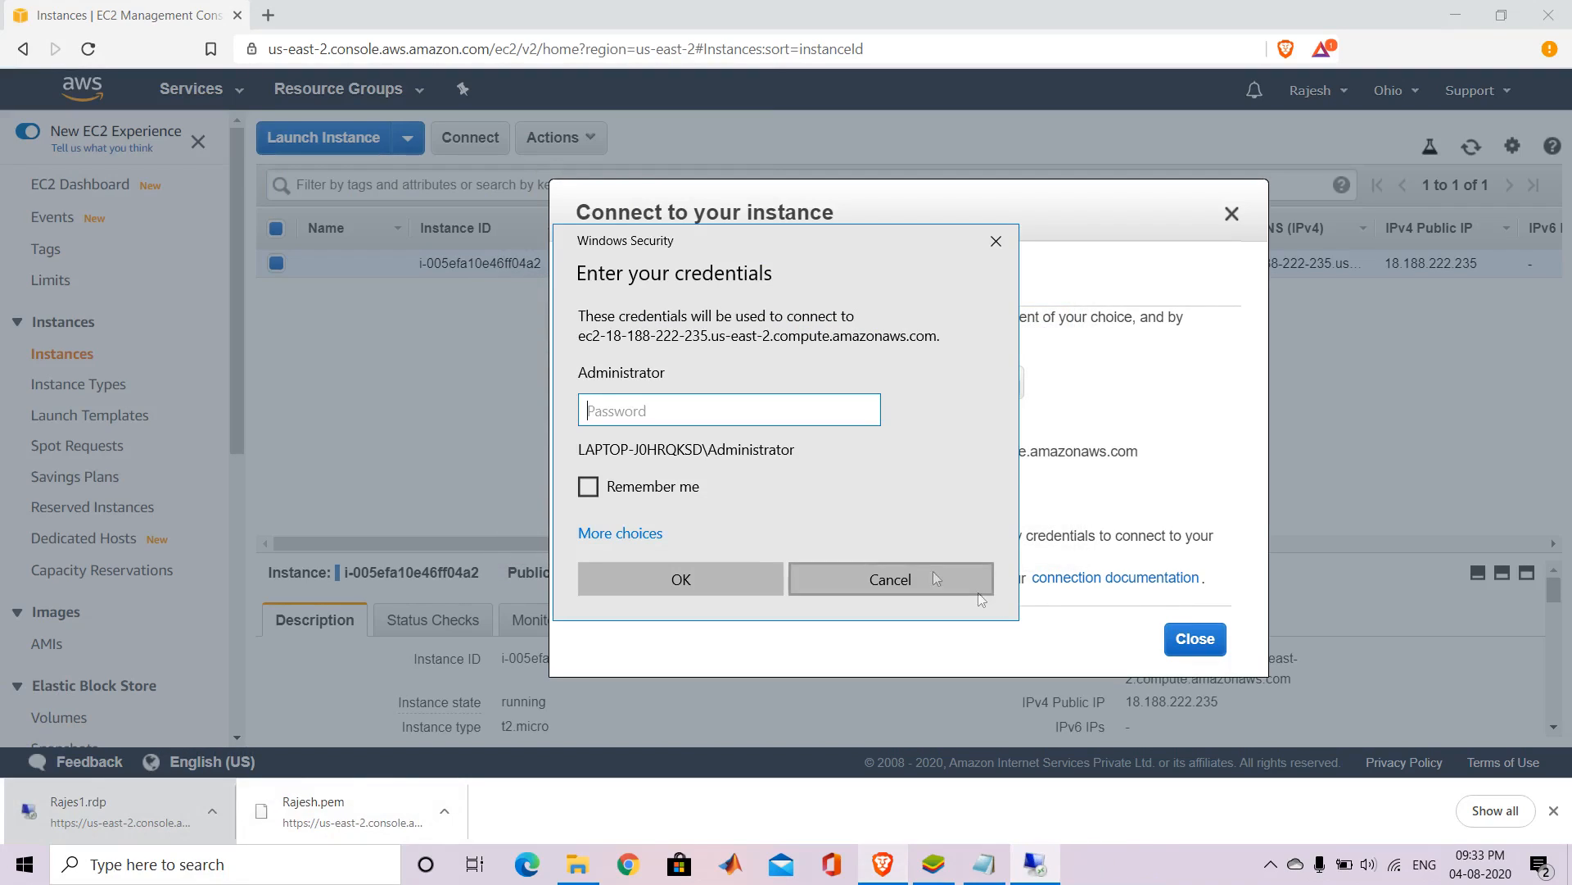
key("ctrl+v")
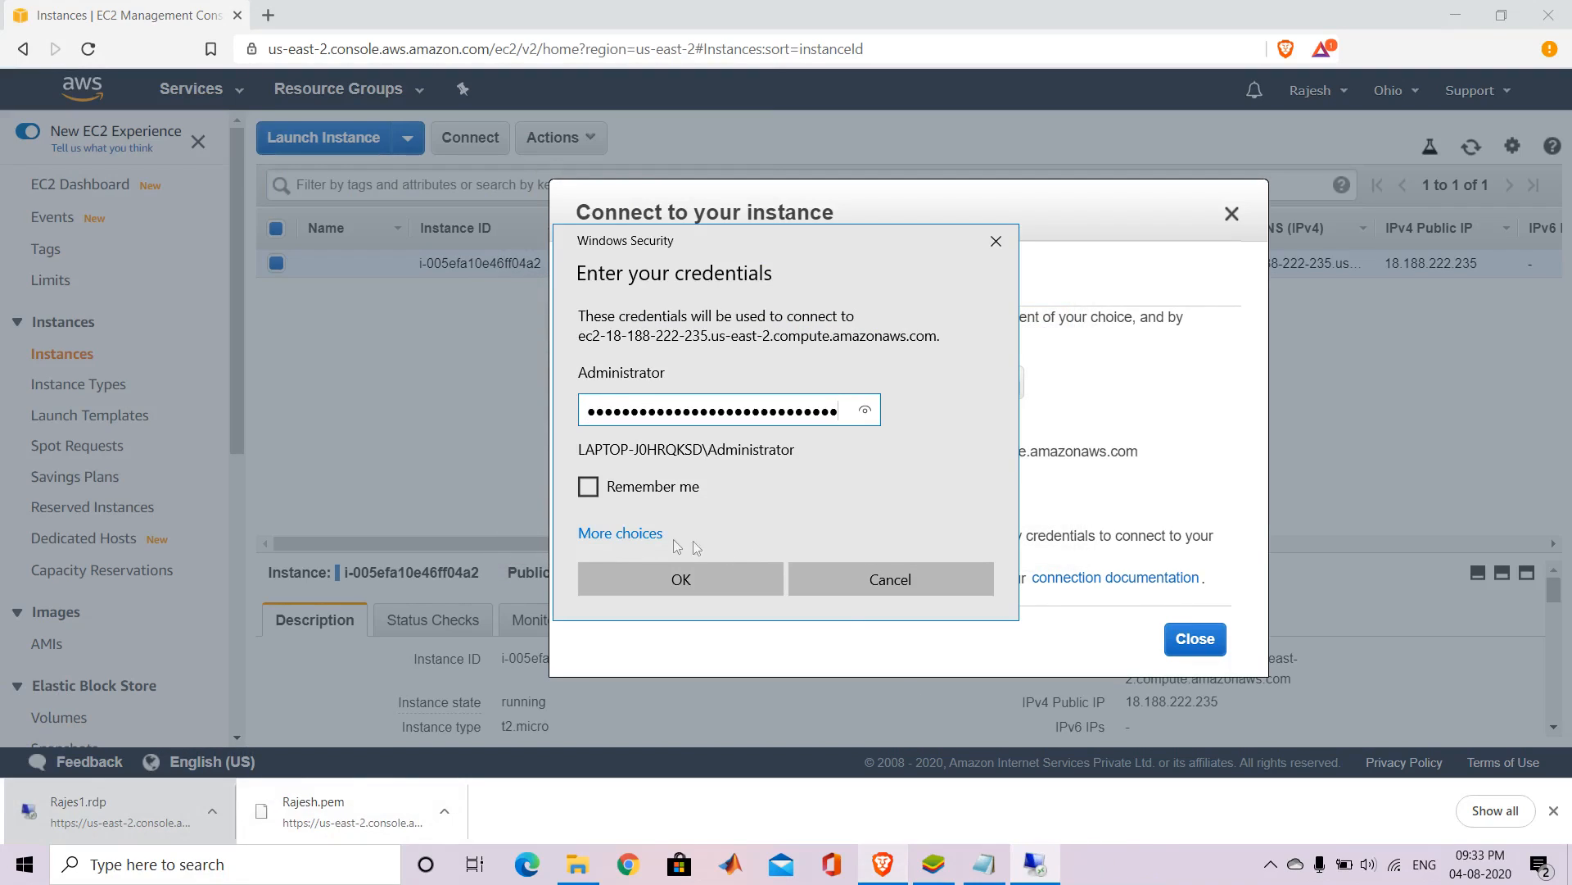
left_click(641, 495)
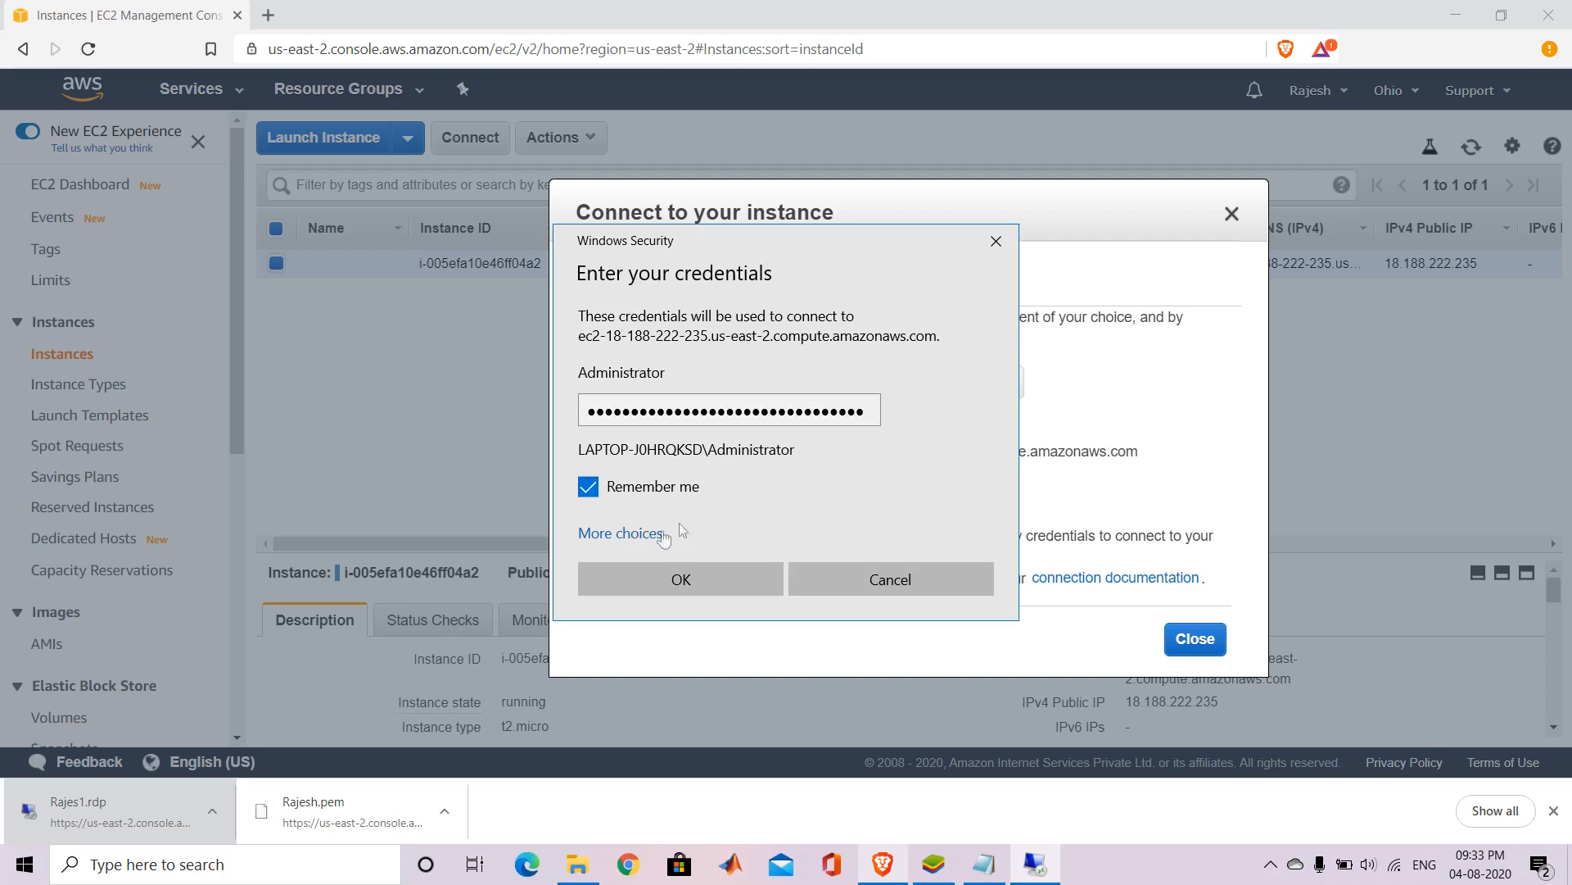
left_click(693, 566)
left_click(711, 583)
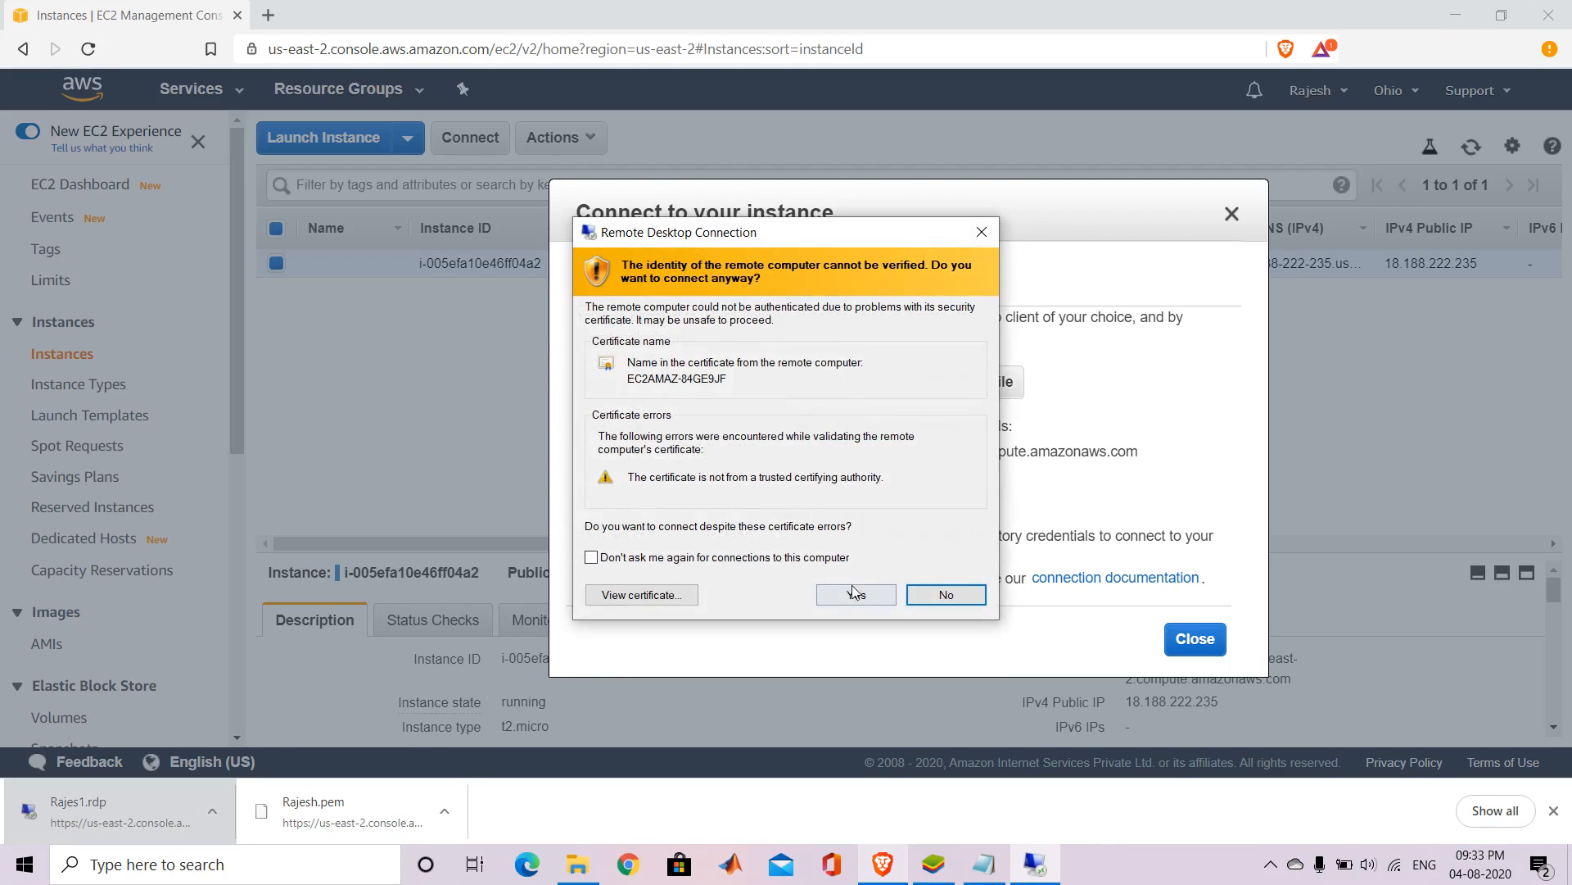
left_click(850, 596)
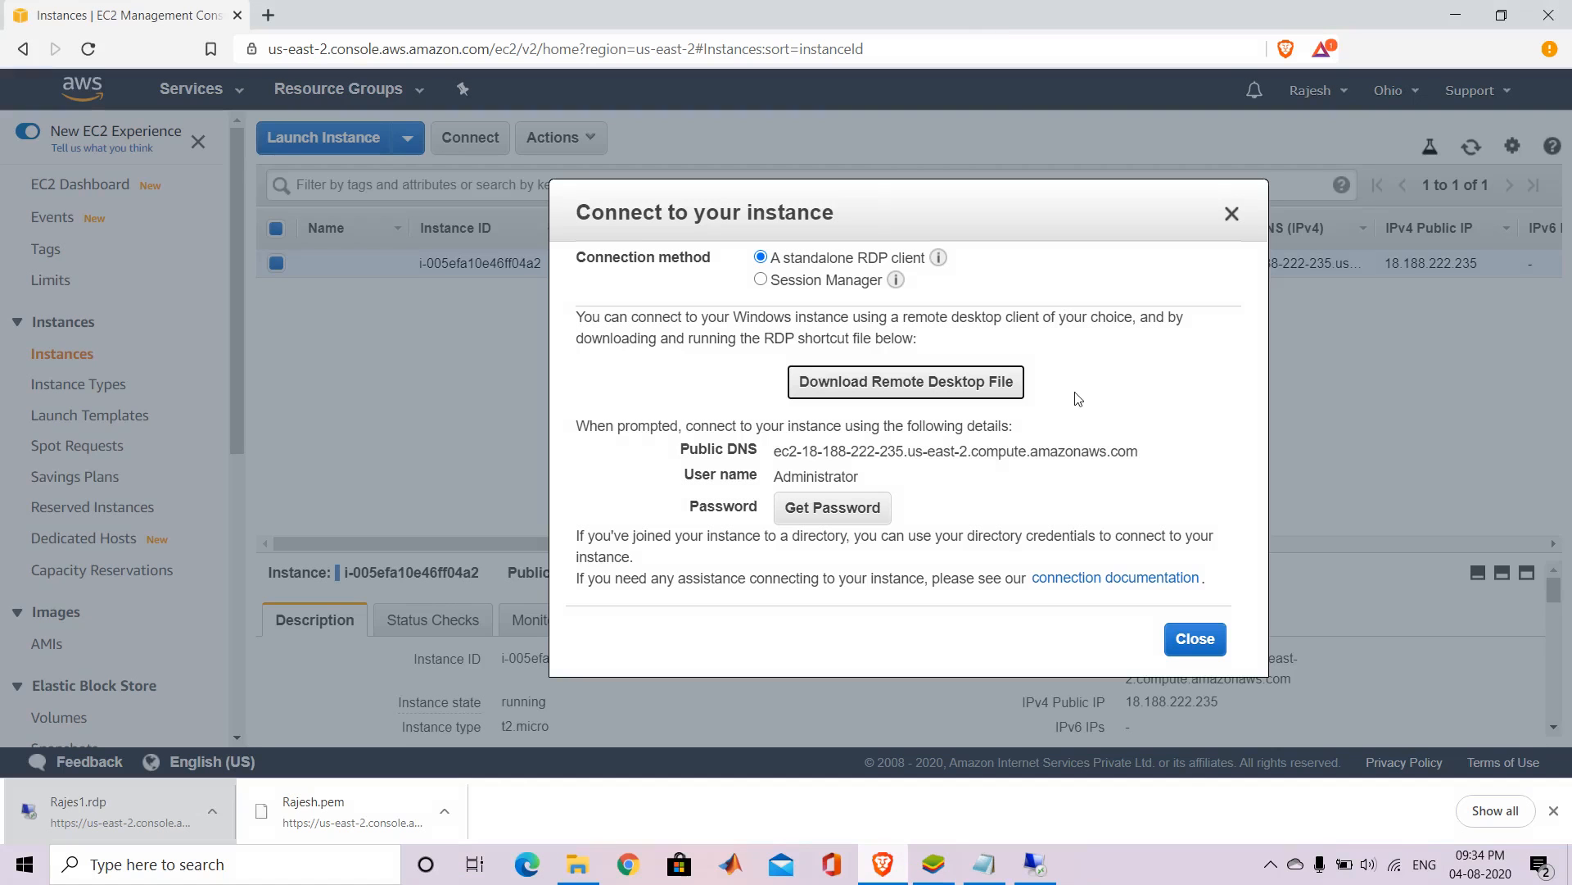
Step: Bring up the Remote Desktop session and leave the Windows Server desktop maximized full screen
left_click(1033, 867)
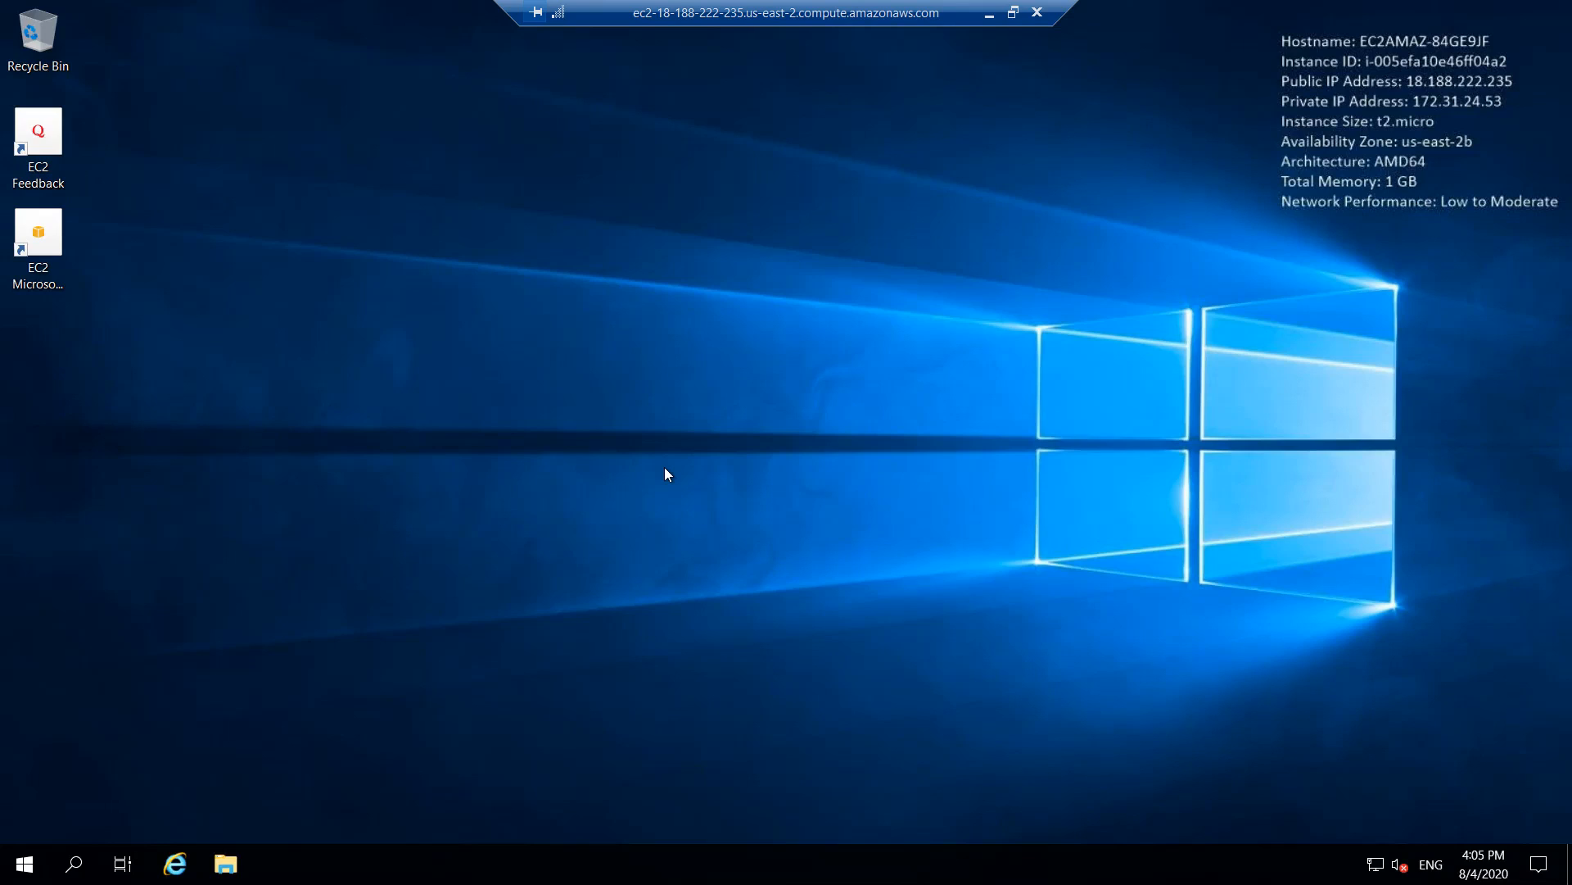
left_click(1013, 12)
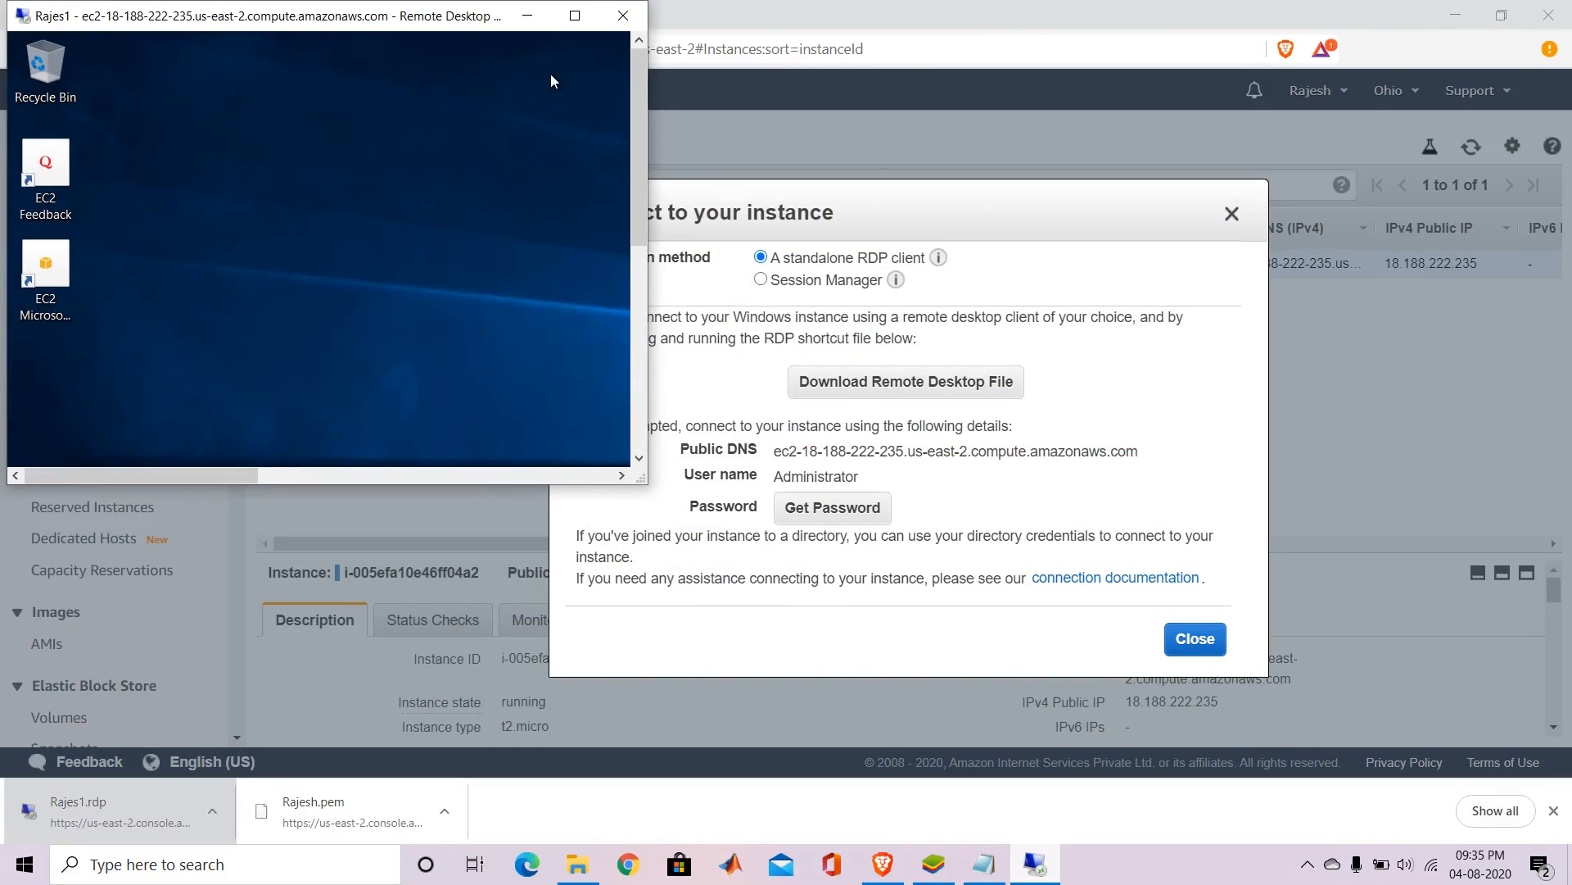
left_click(575, 15)
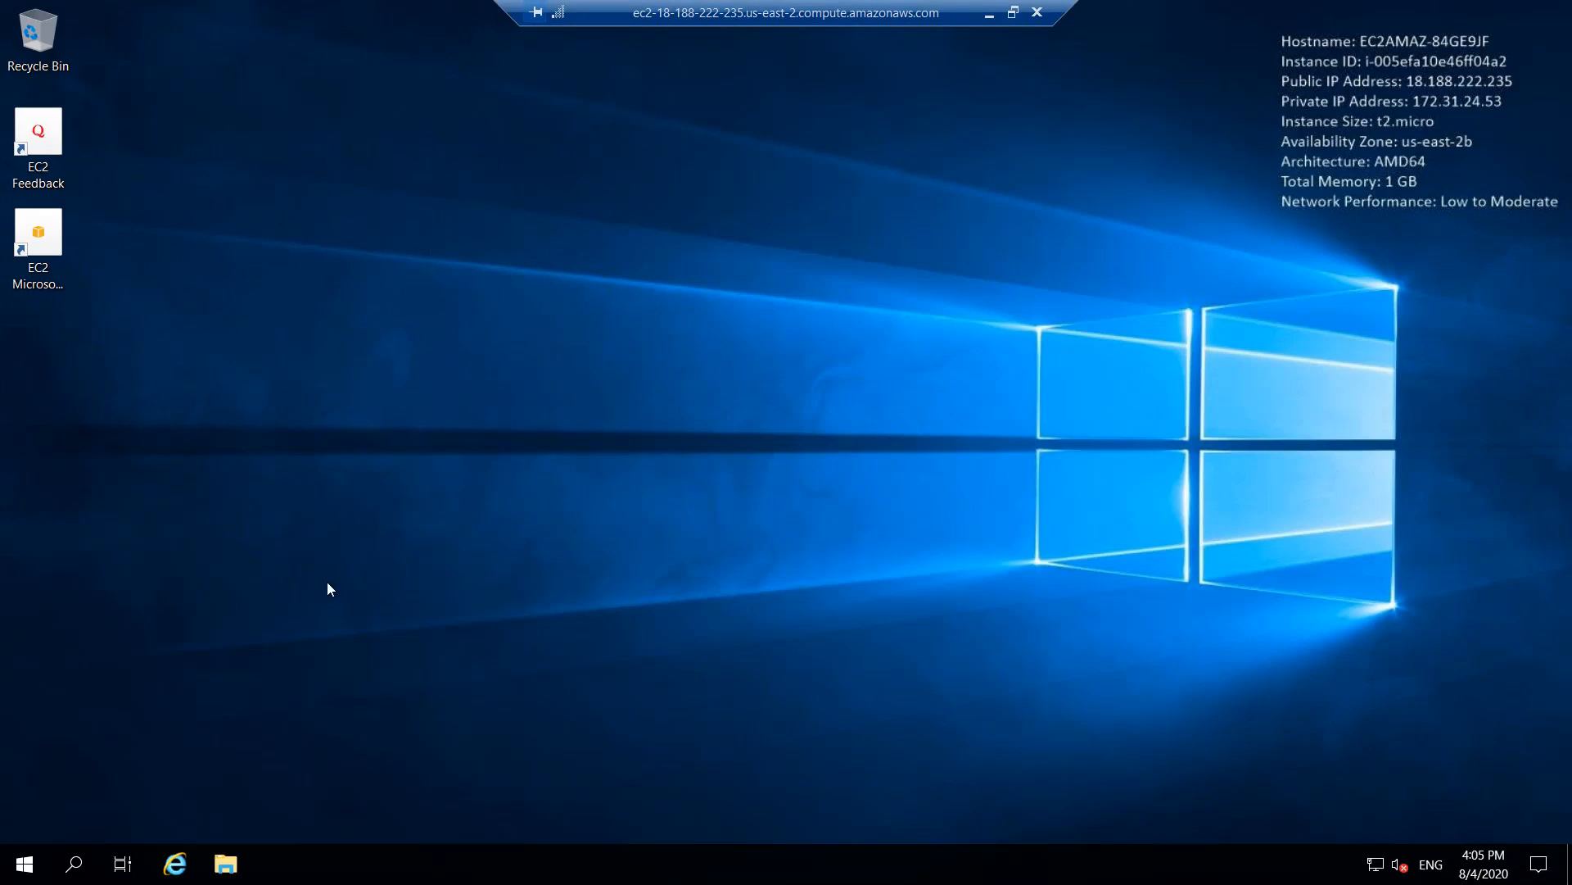
left_click(989, 13)
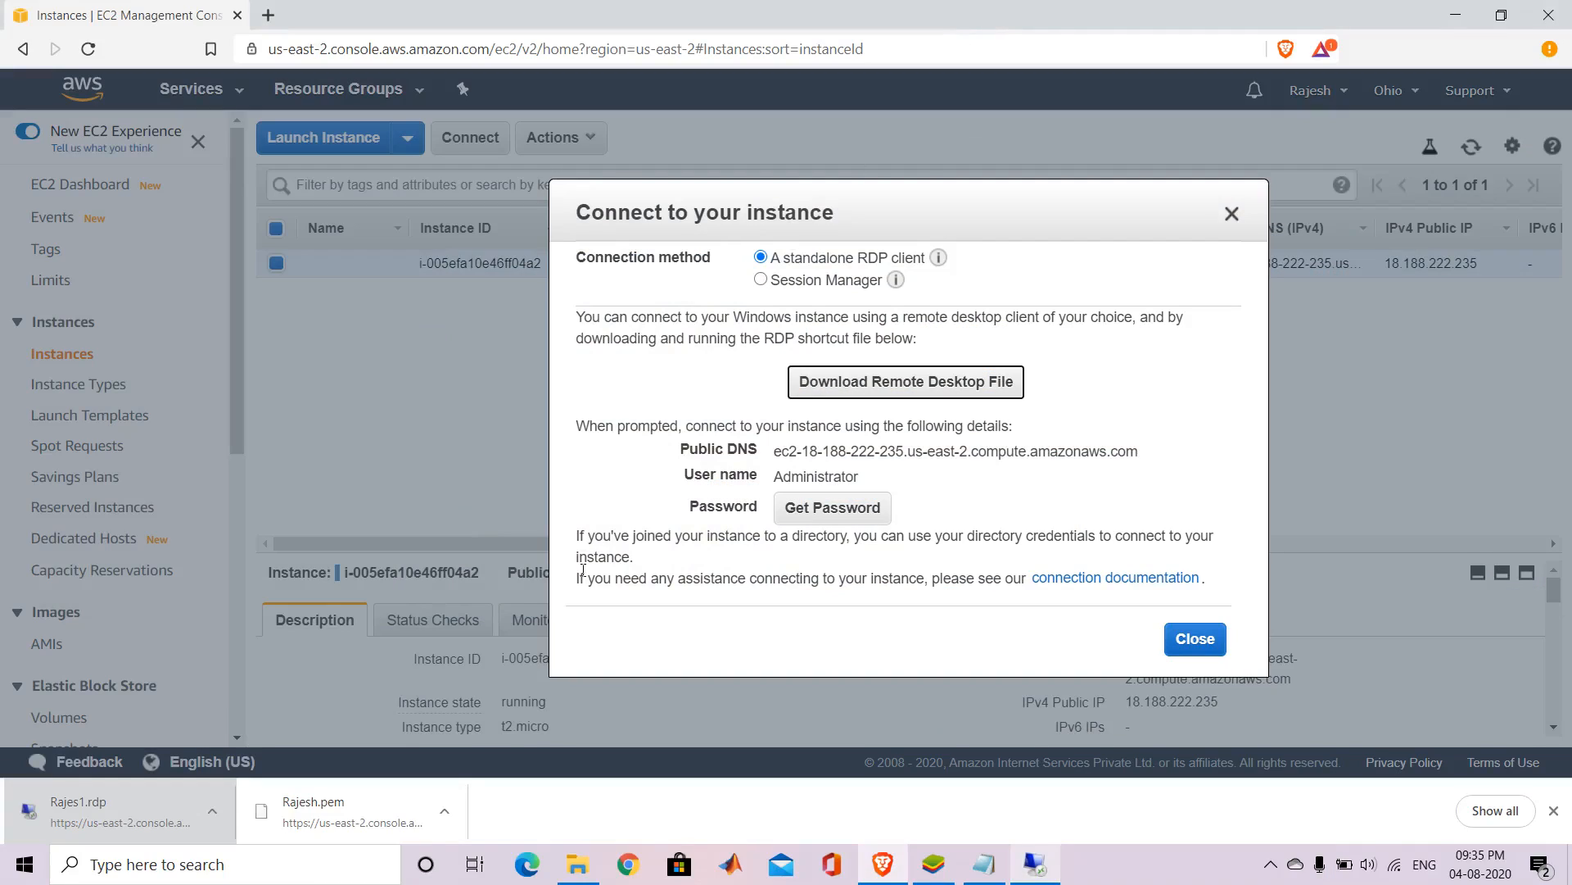
left_click(1032, 870)
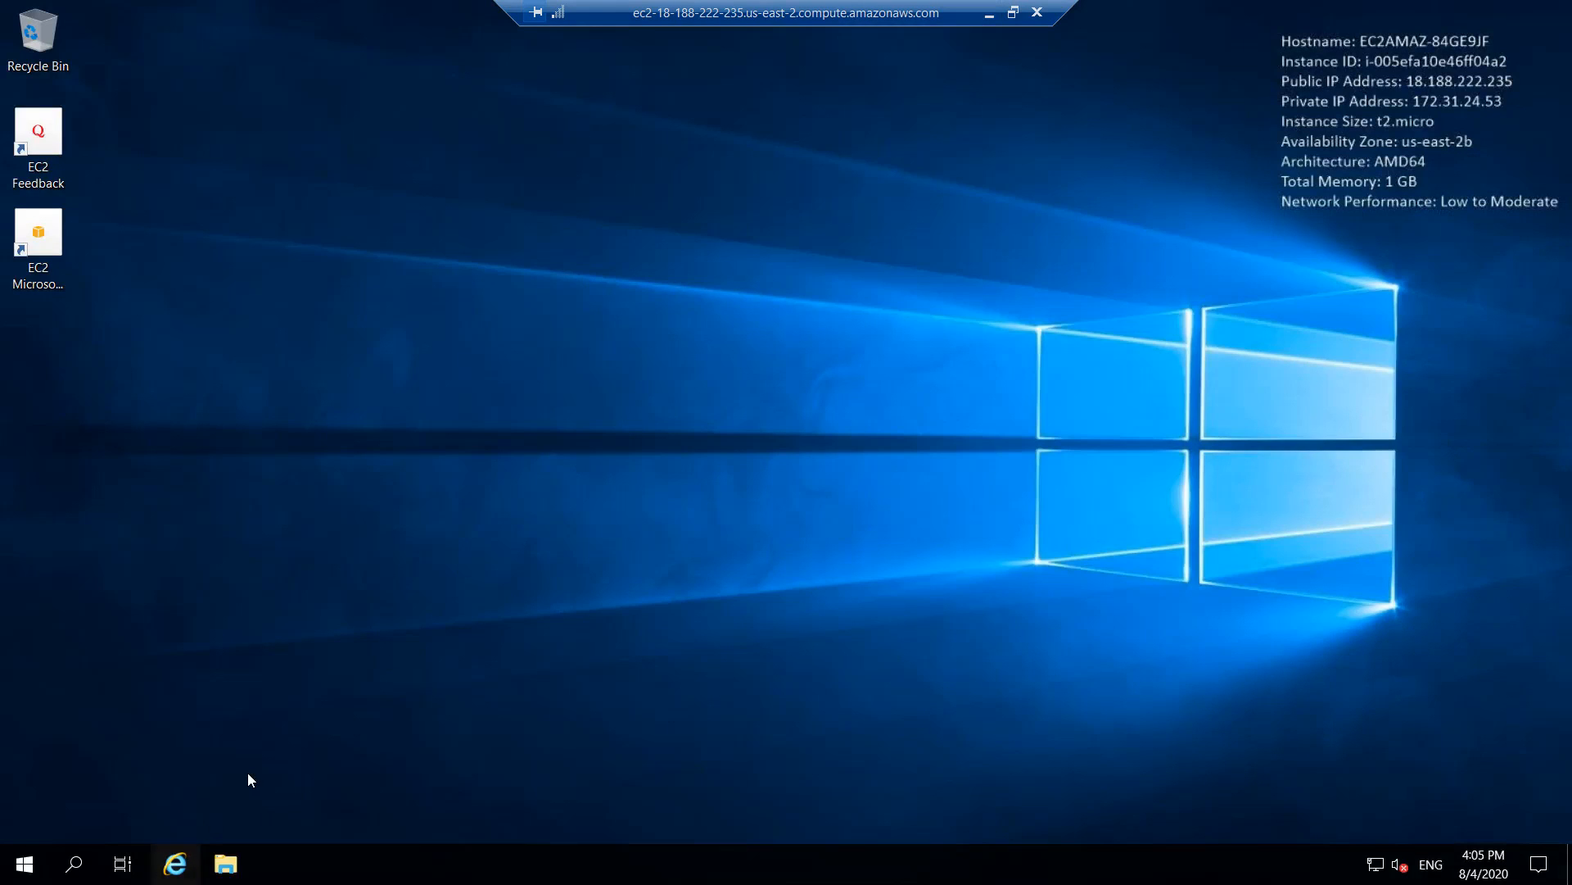
Step: Launch Internet Explorer on the server and accept the recommended first-run settings
left_click(186, 864)
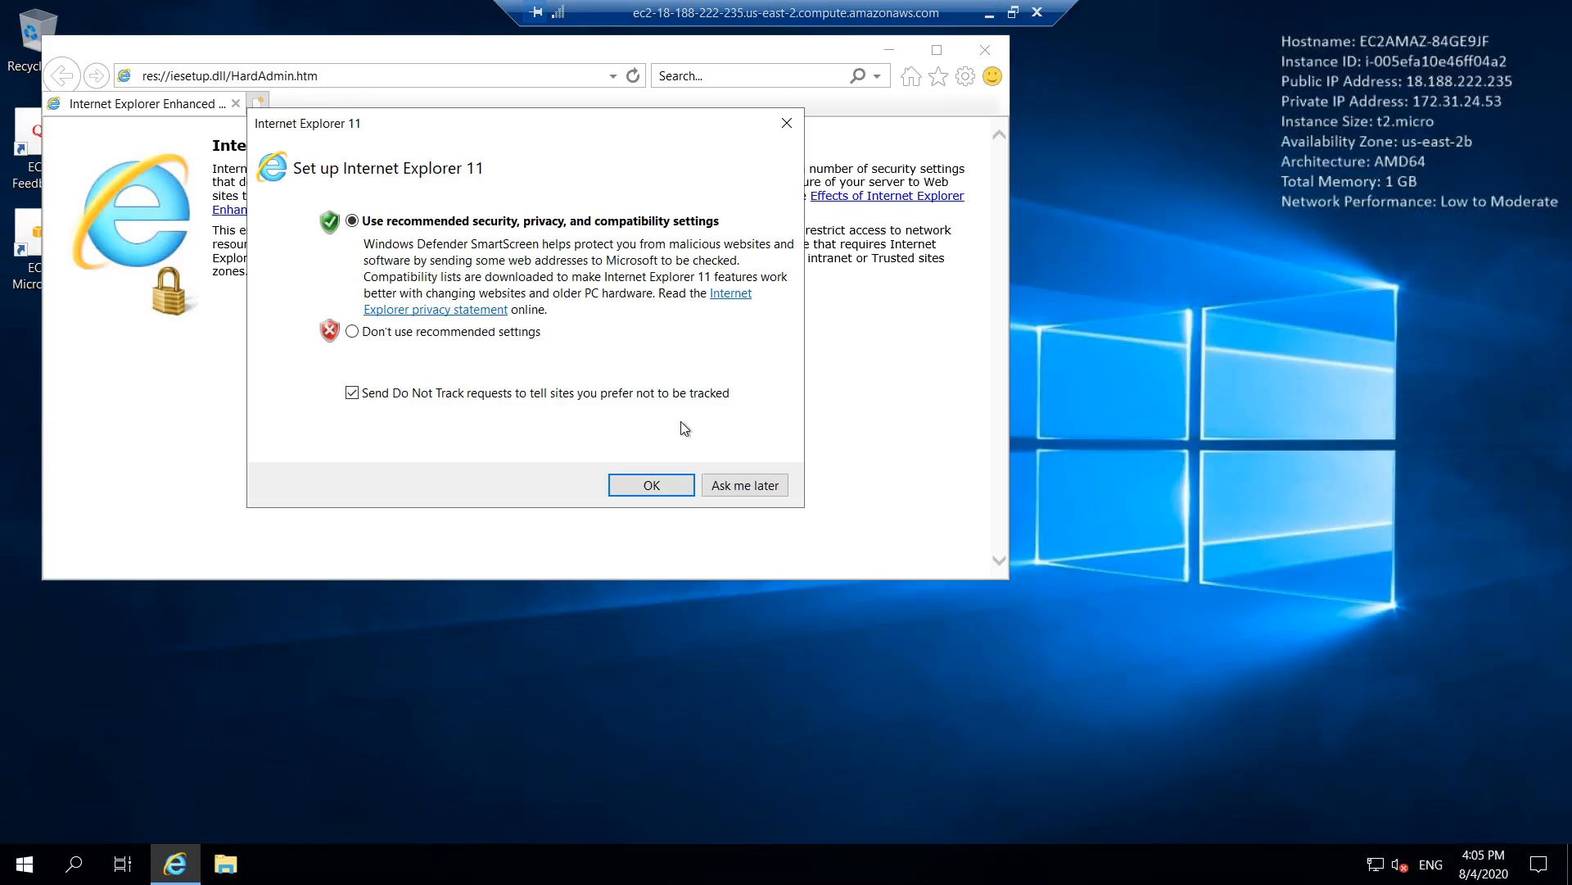
left_click(653, 485)
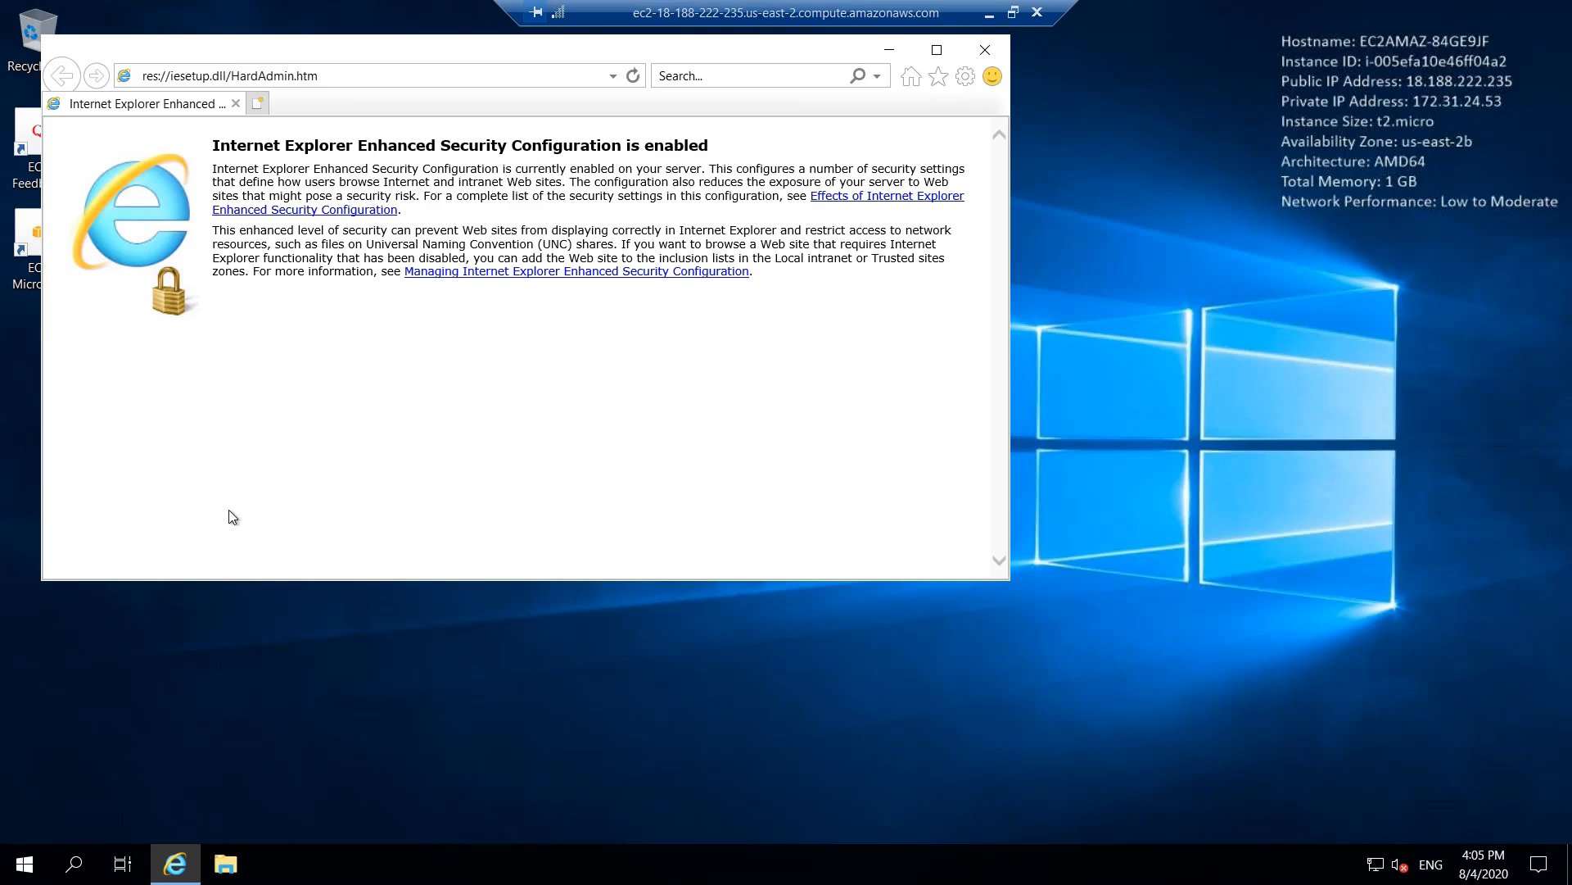
left_click(23, 865)
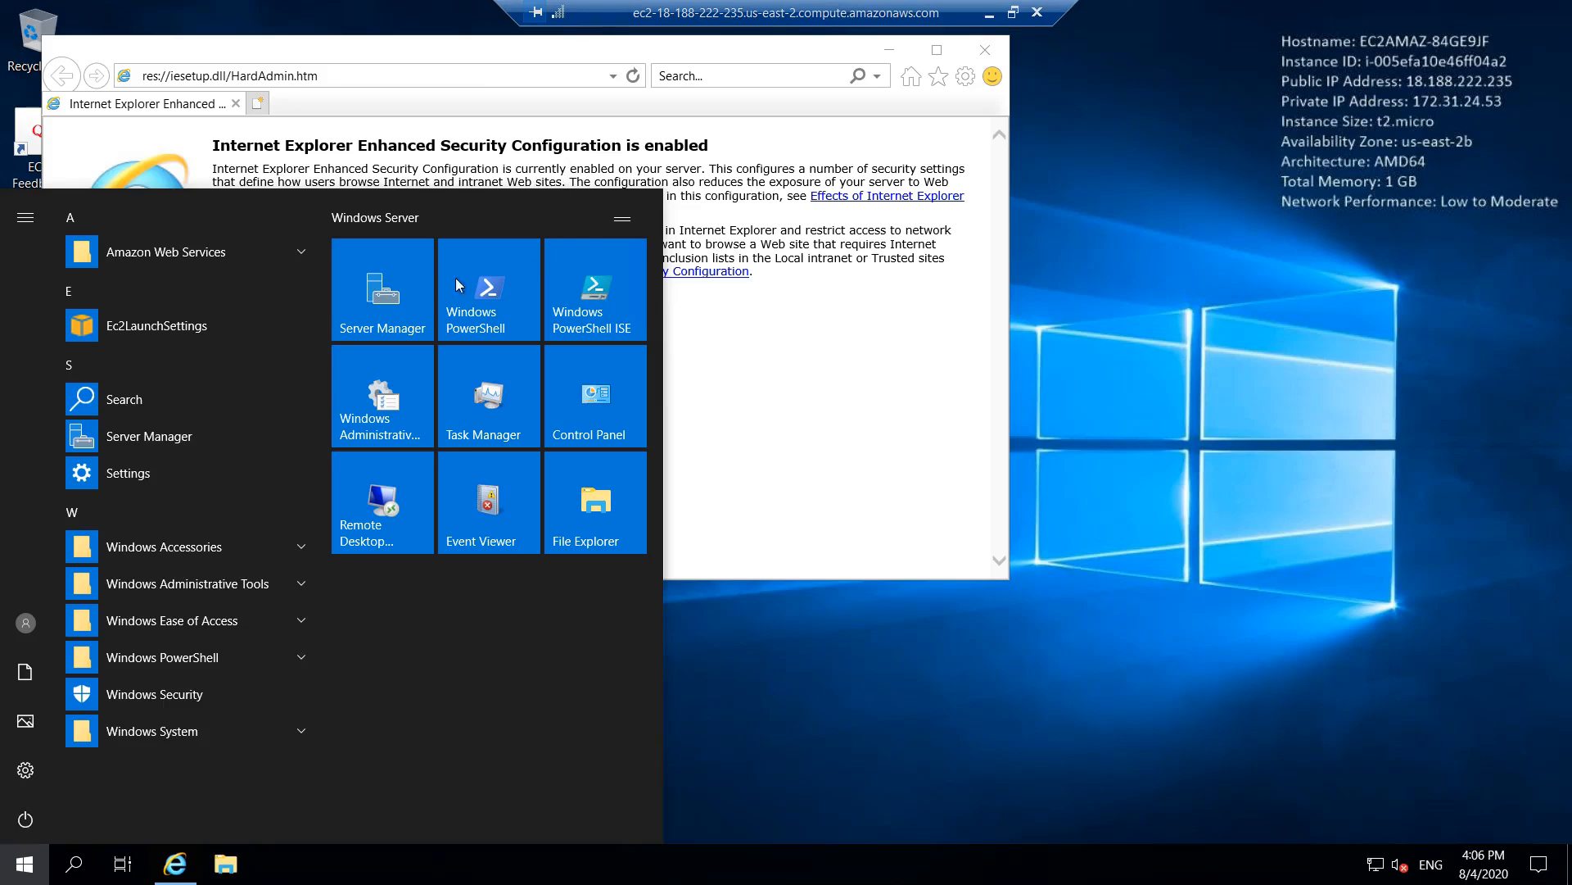
Step: In Server Manager's Local Server page, set IE Enhanced Security Configuration Off for Administrators and Users
left_click(405, 299)
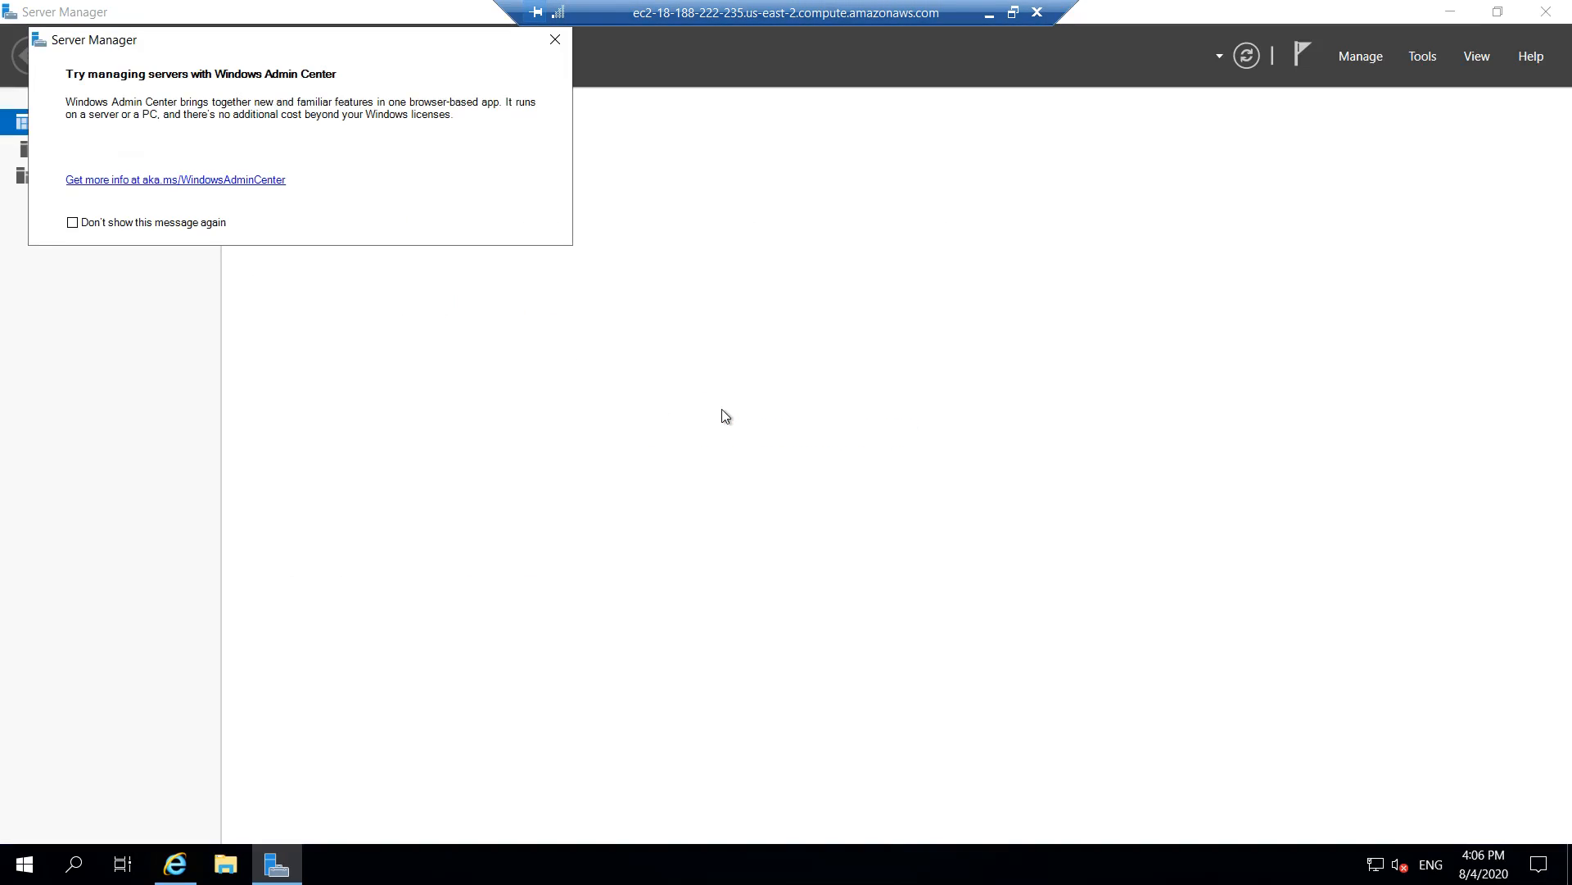
left_click(553, 45)
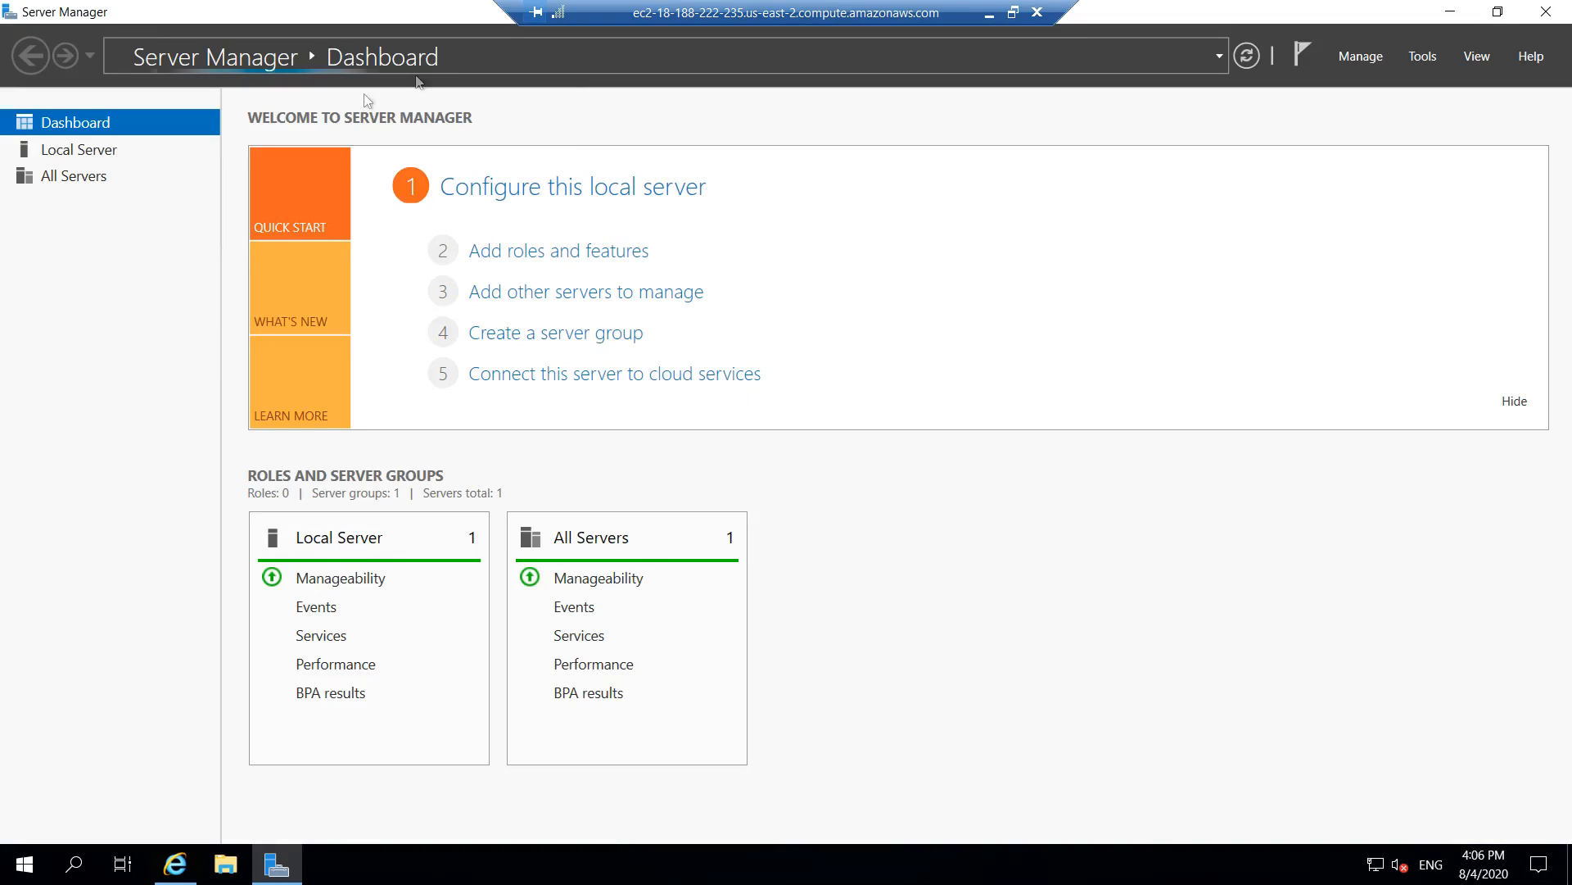
left_click(113, 150)
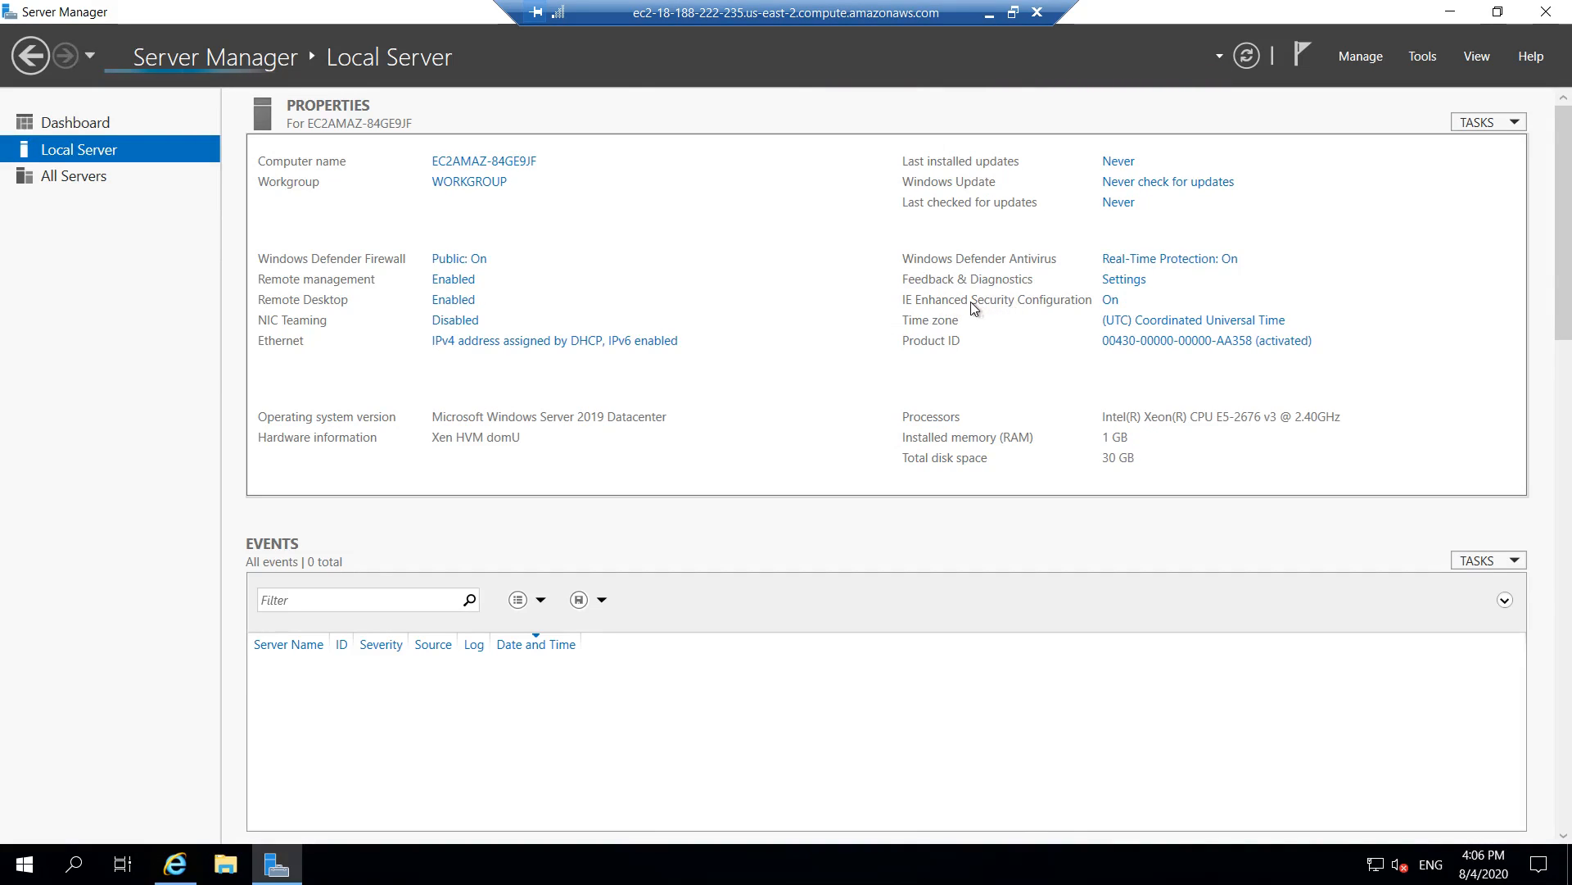
left_click(1110, 300)
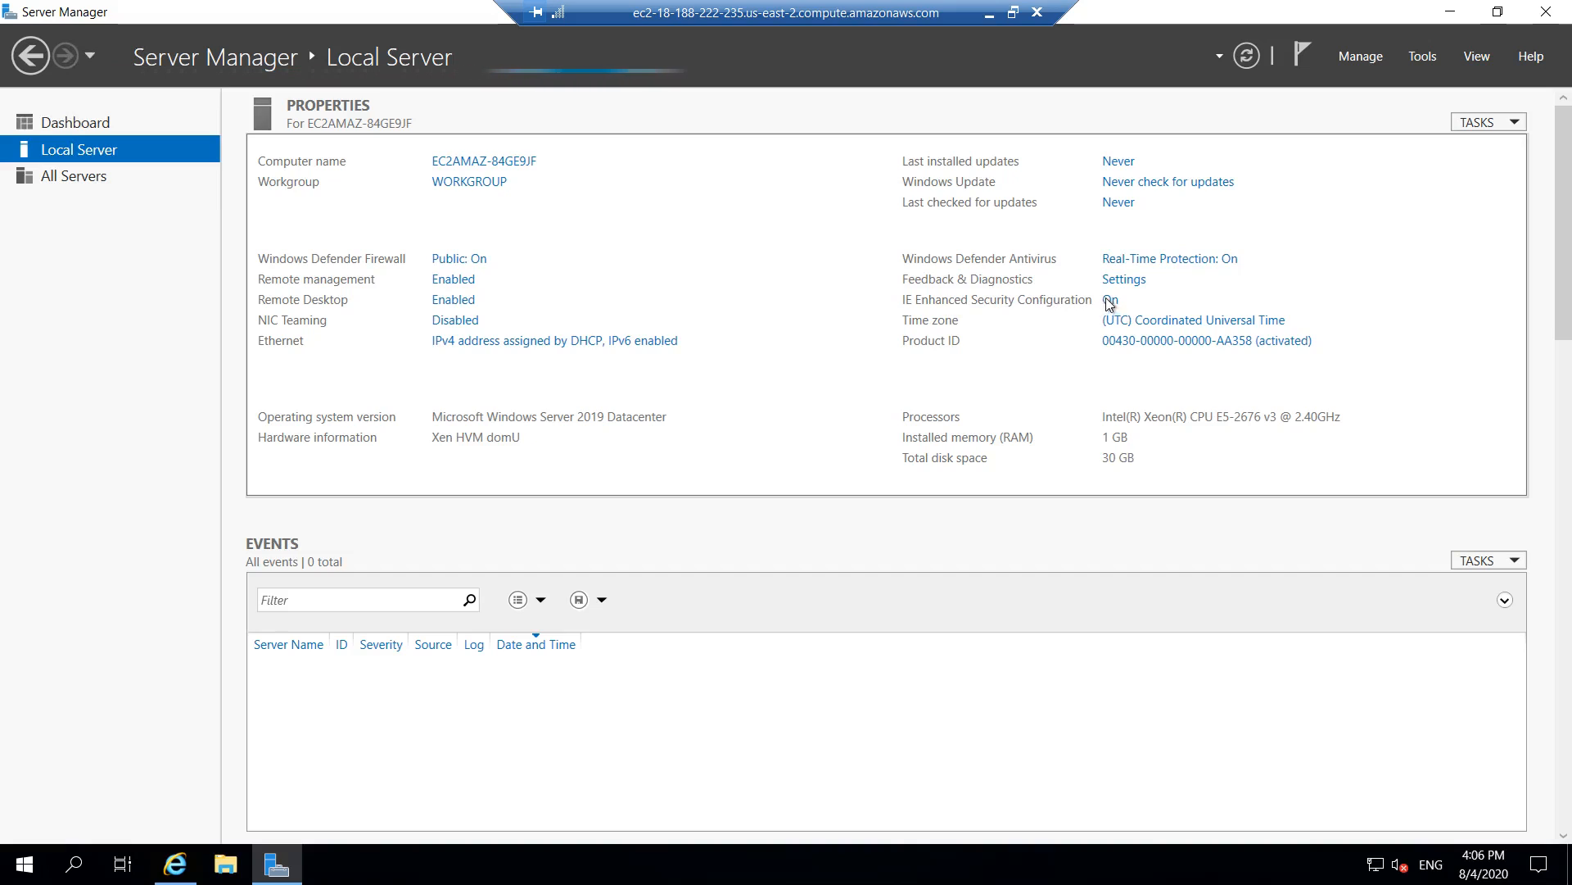
left_click(653, 404)
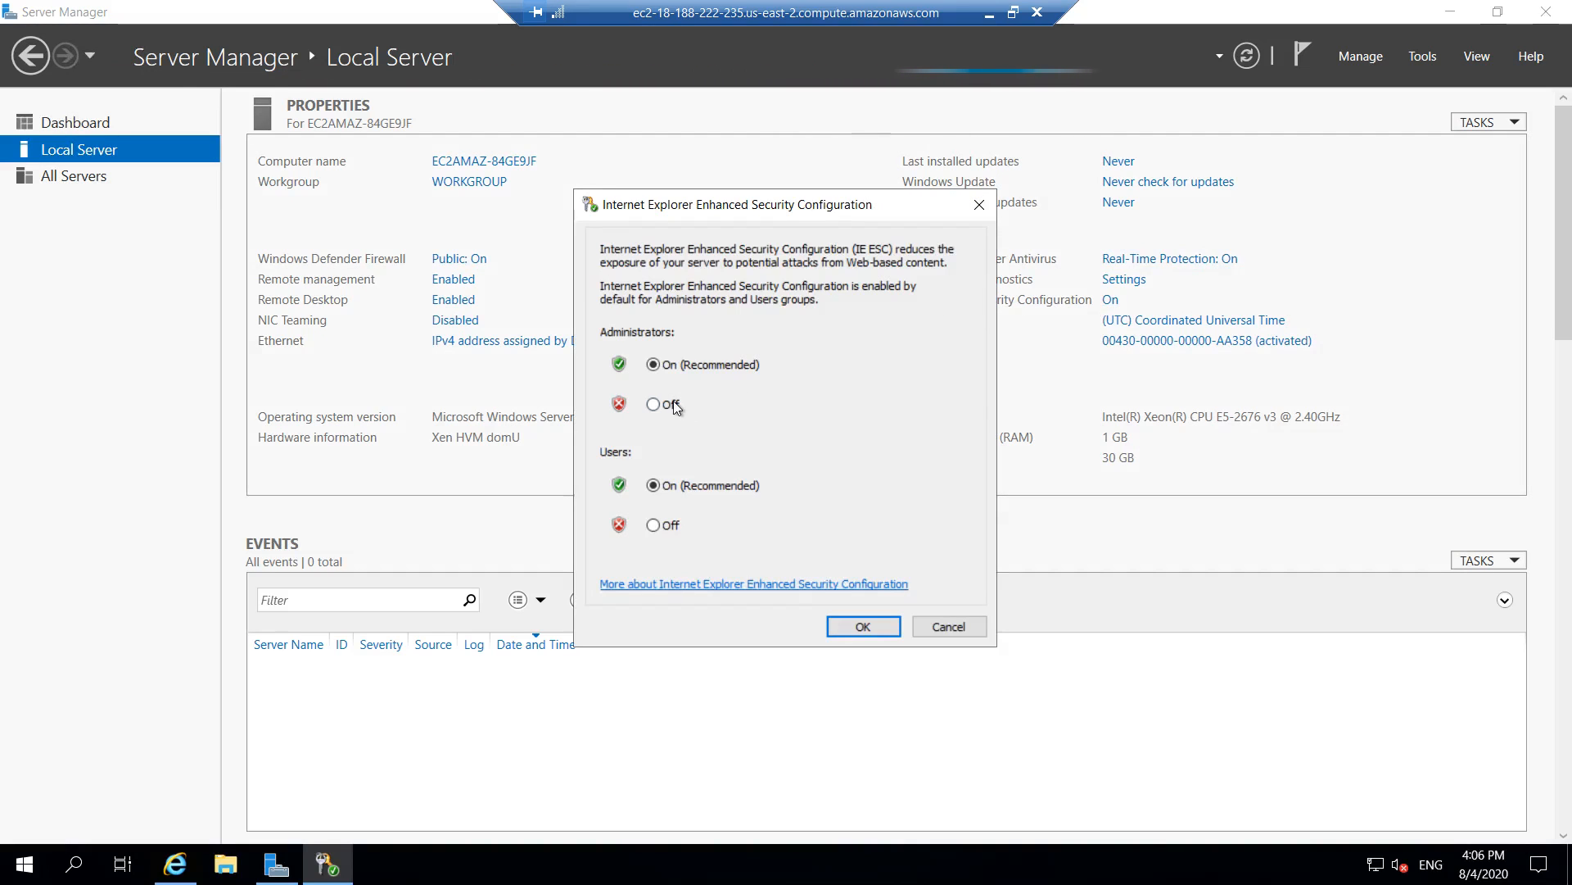
left_click(653, 525)
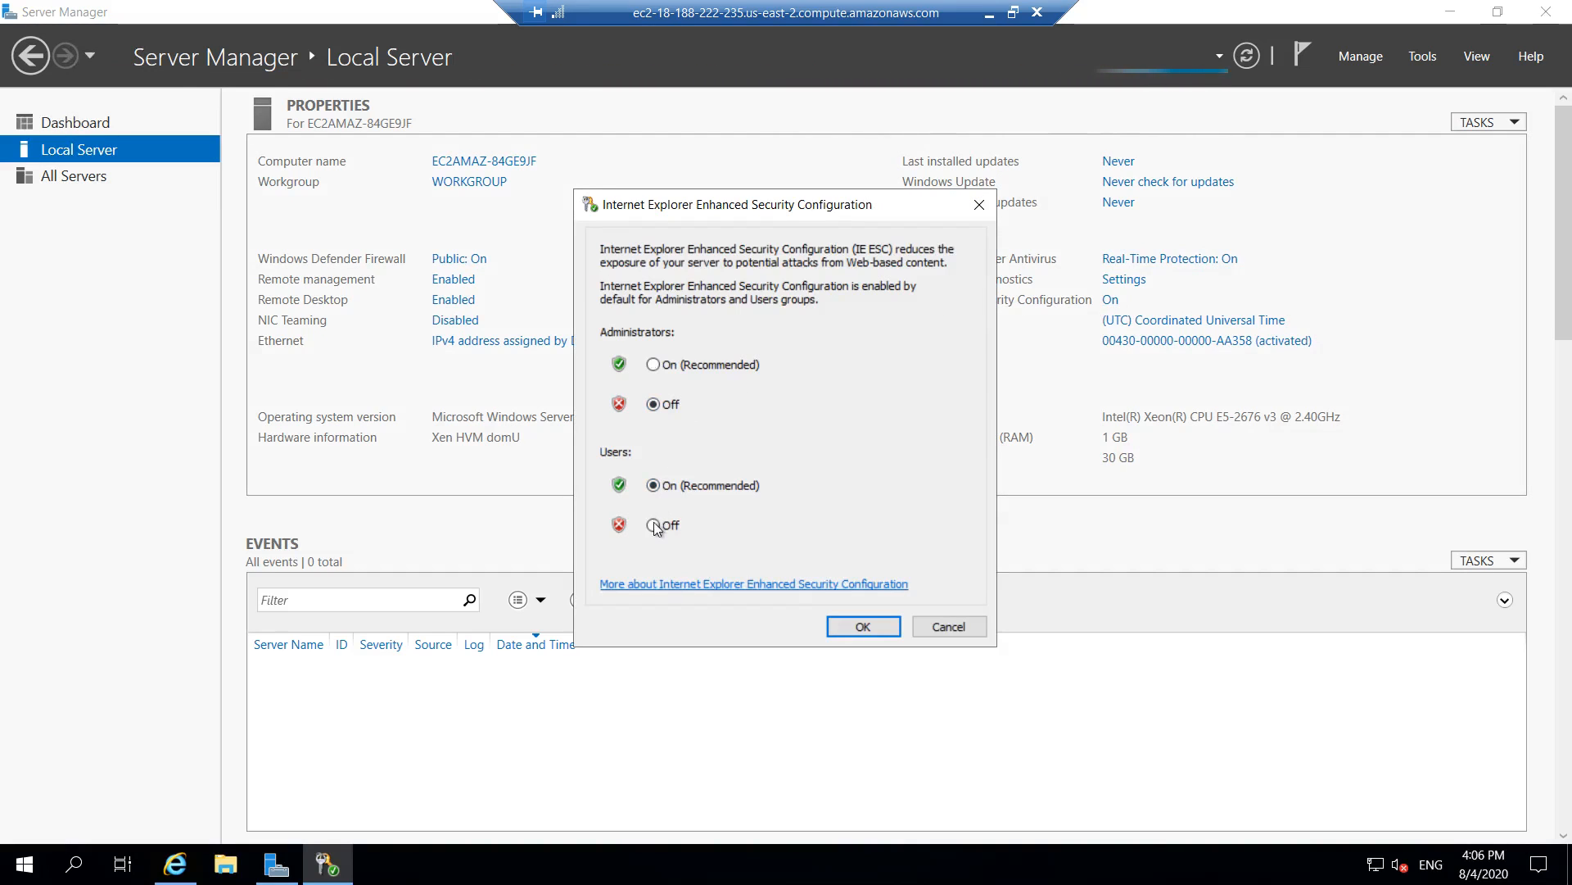
left_click(867, 625)
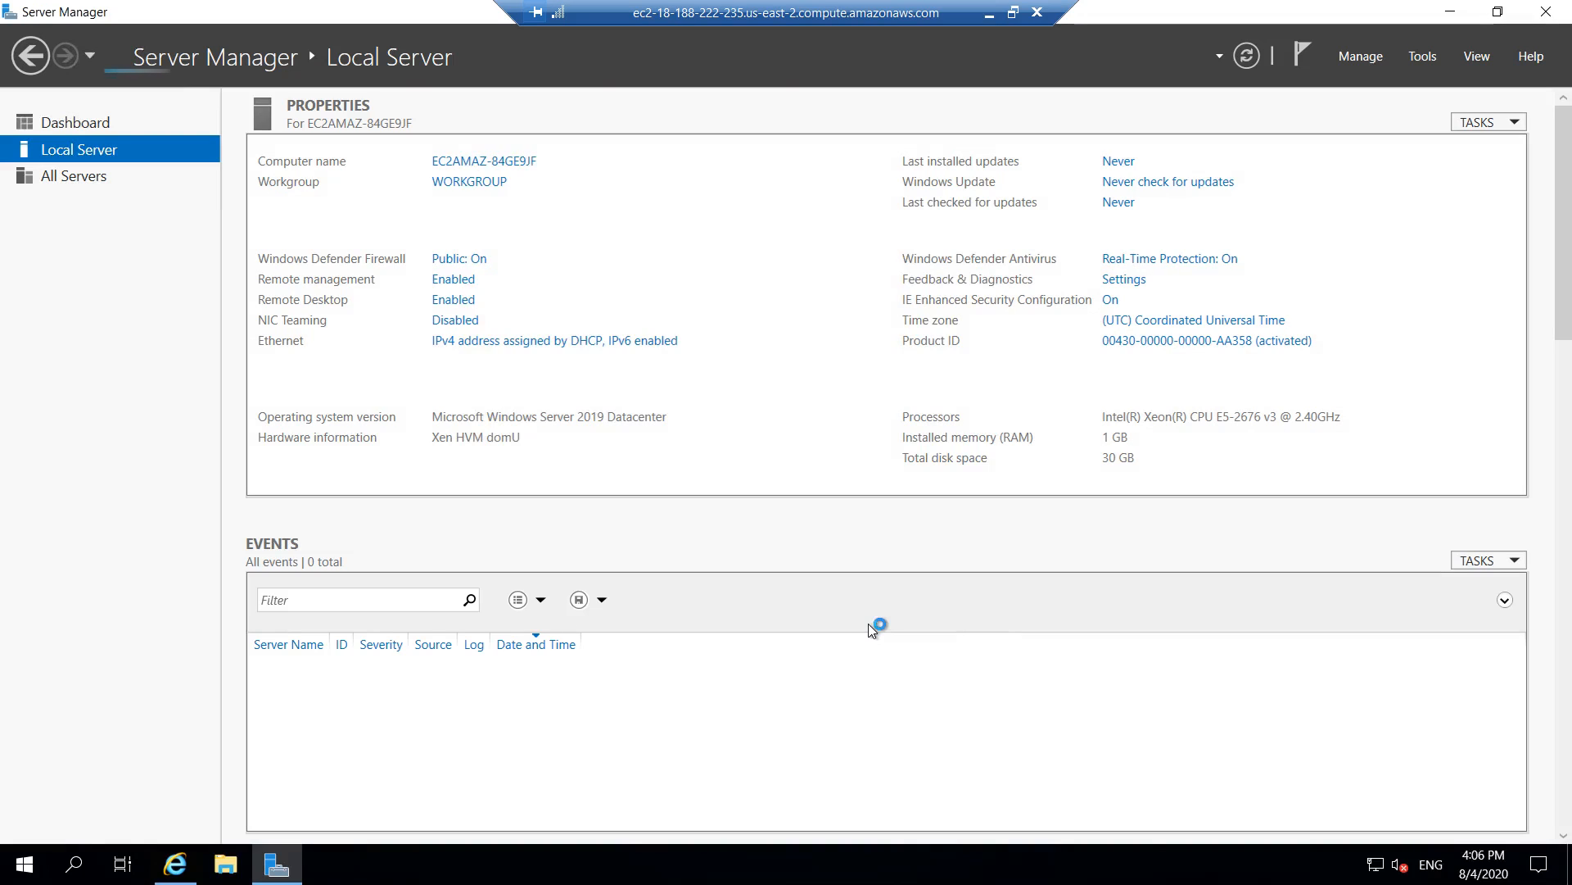
Step: Restart Internet Explorer and load fast.com from the address bar
left_click(175, 864)
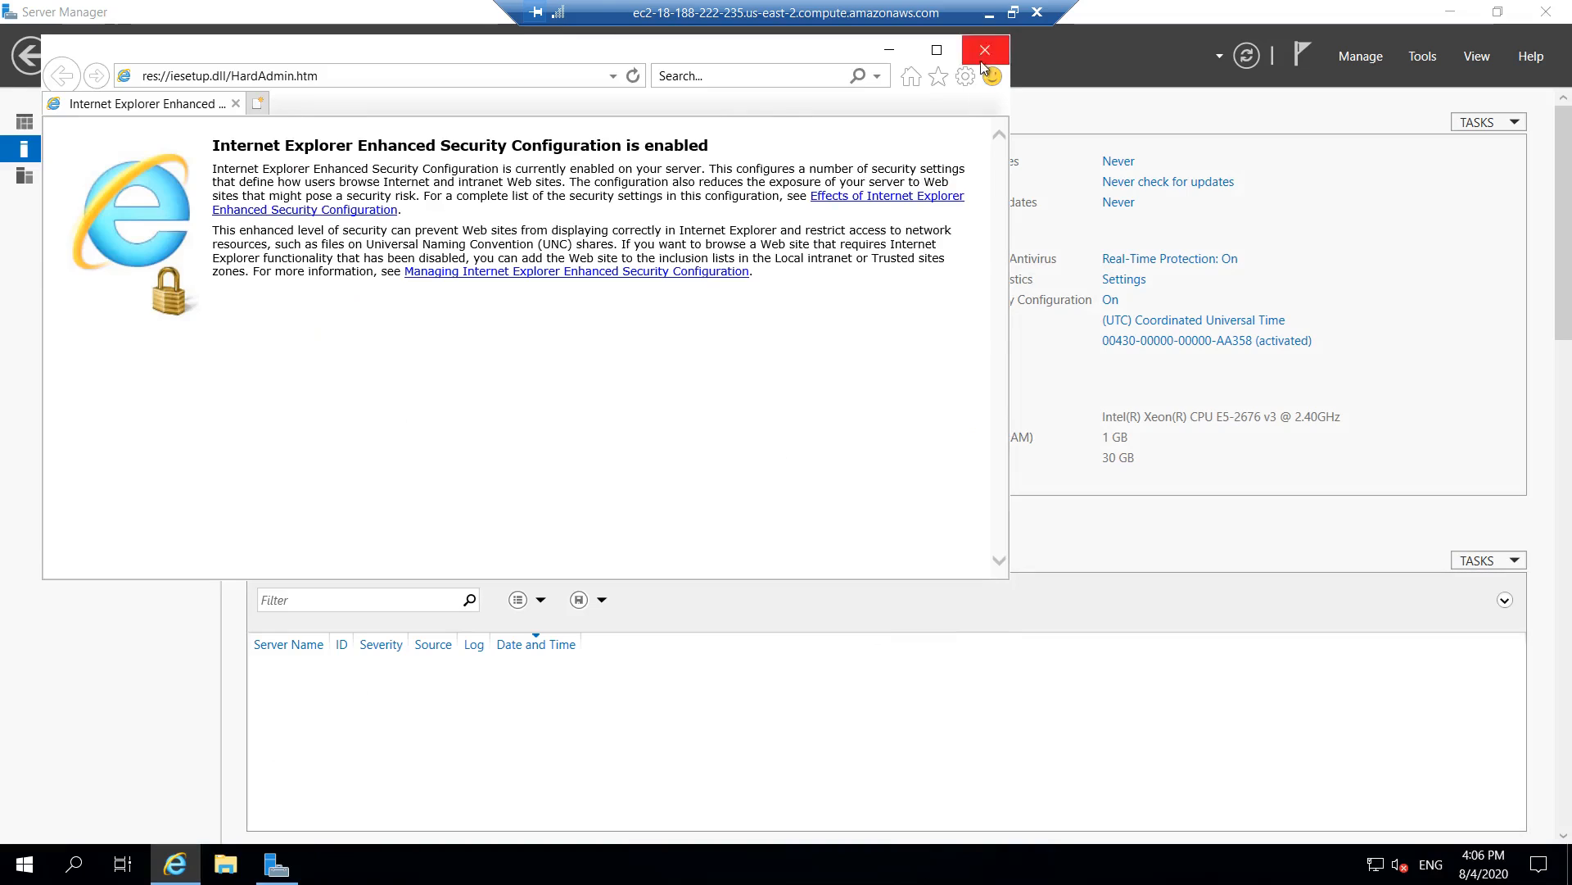
left_click(985, 51)
left_click(171, 868)
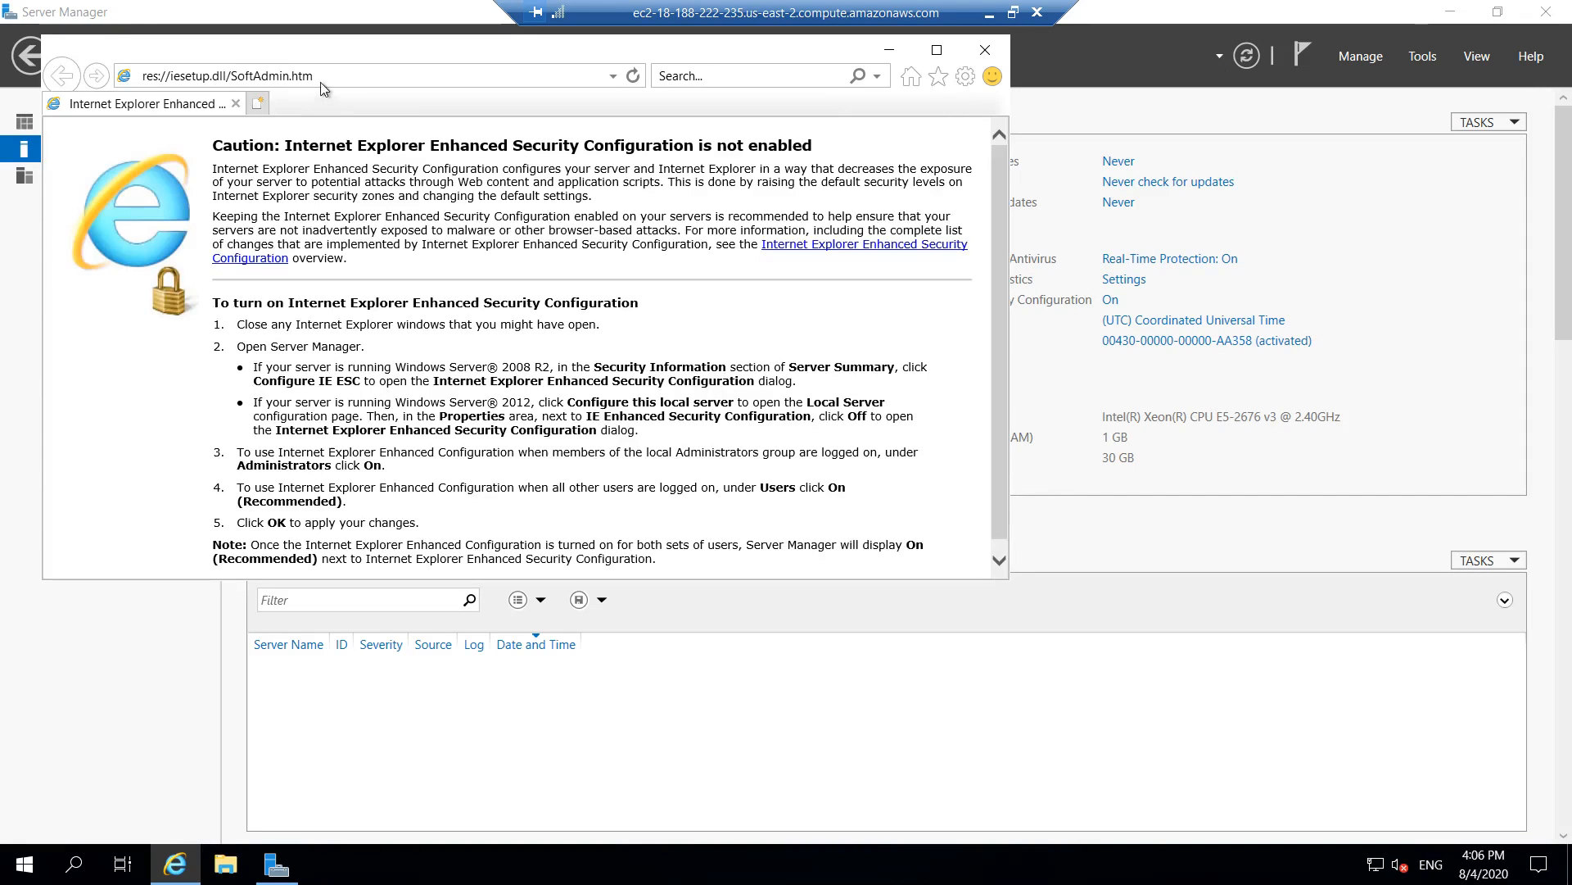
left_click_drag(314, 169, 483, 84)
left_click(459, 78)
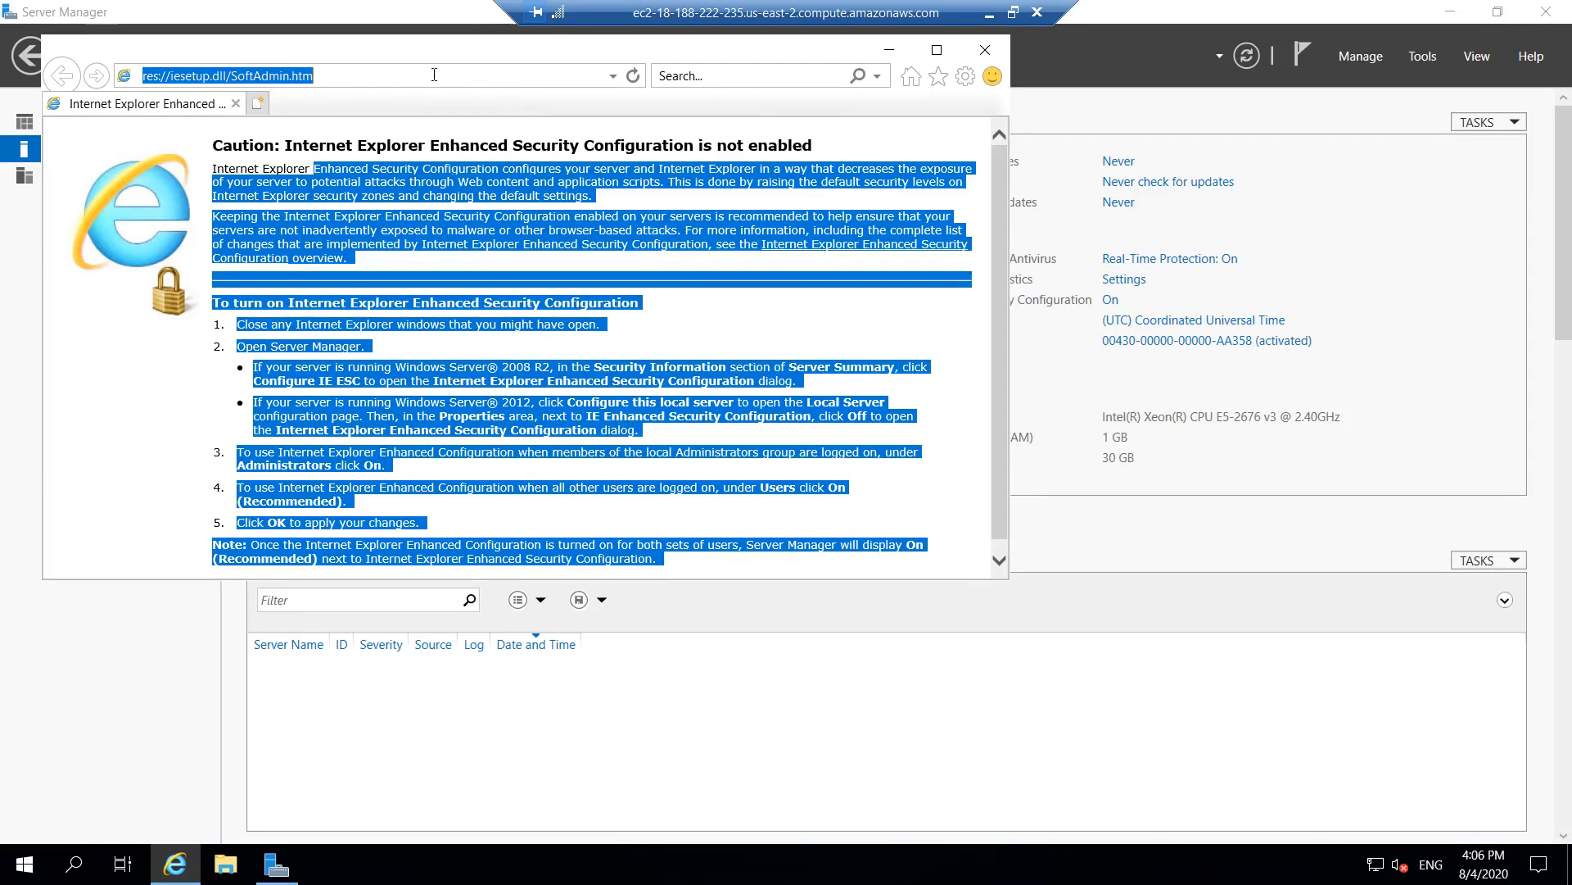
key("BackSpace")
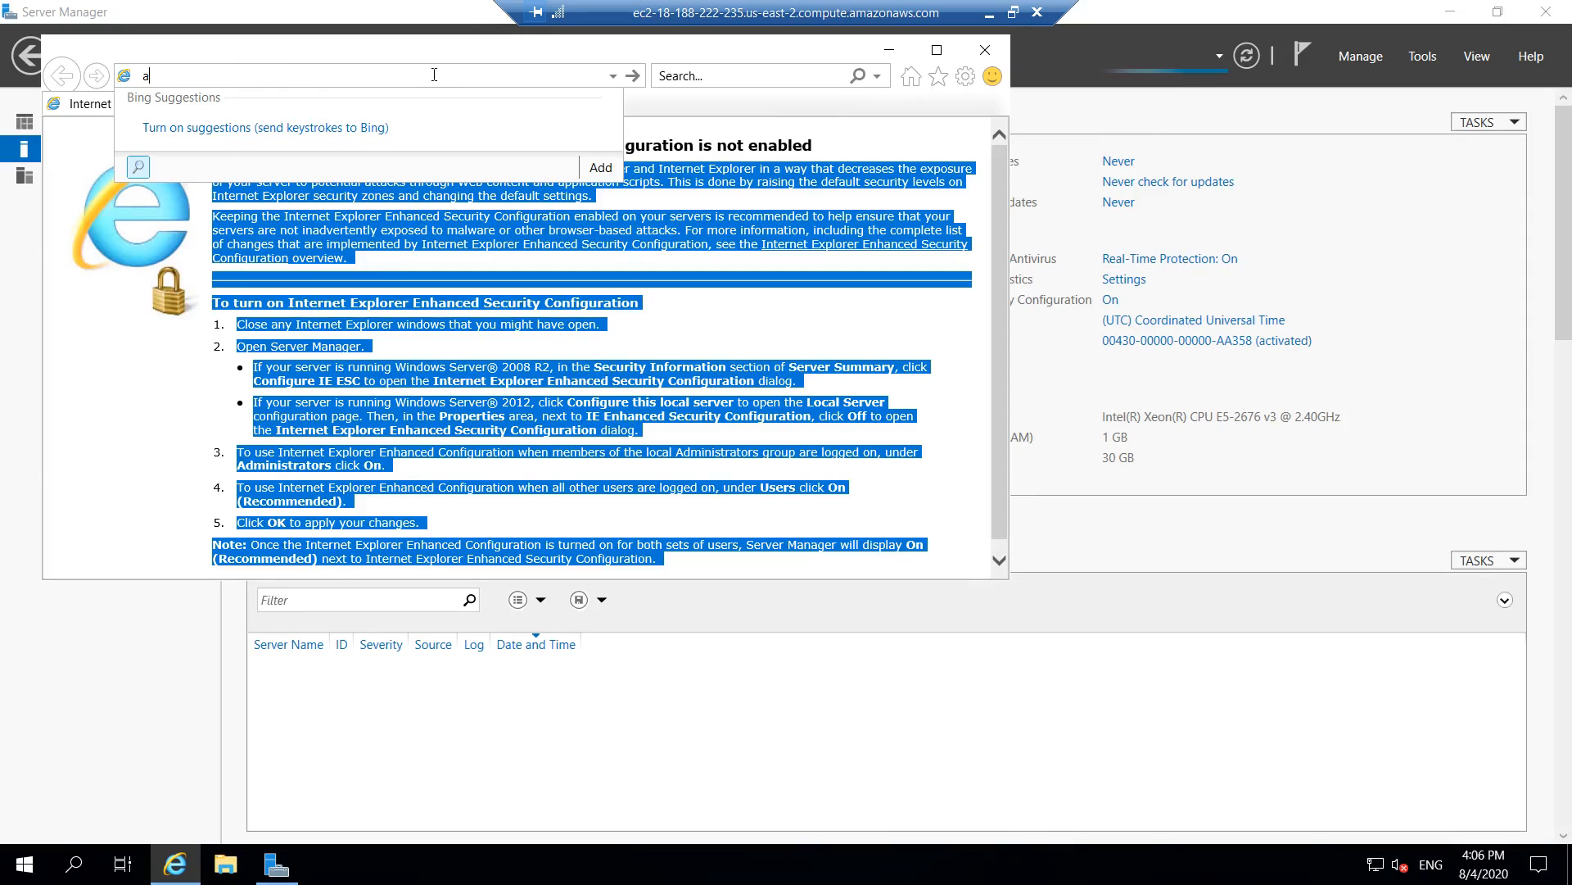
type("fast.com")
key("Return")
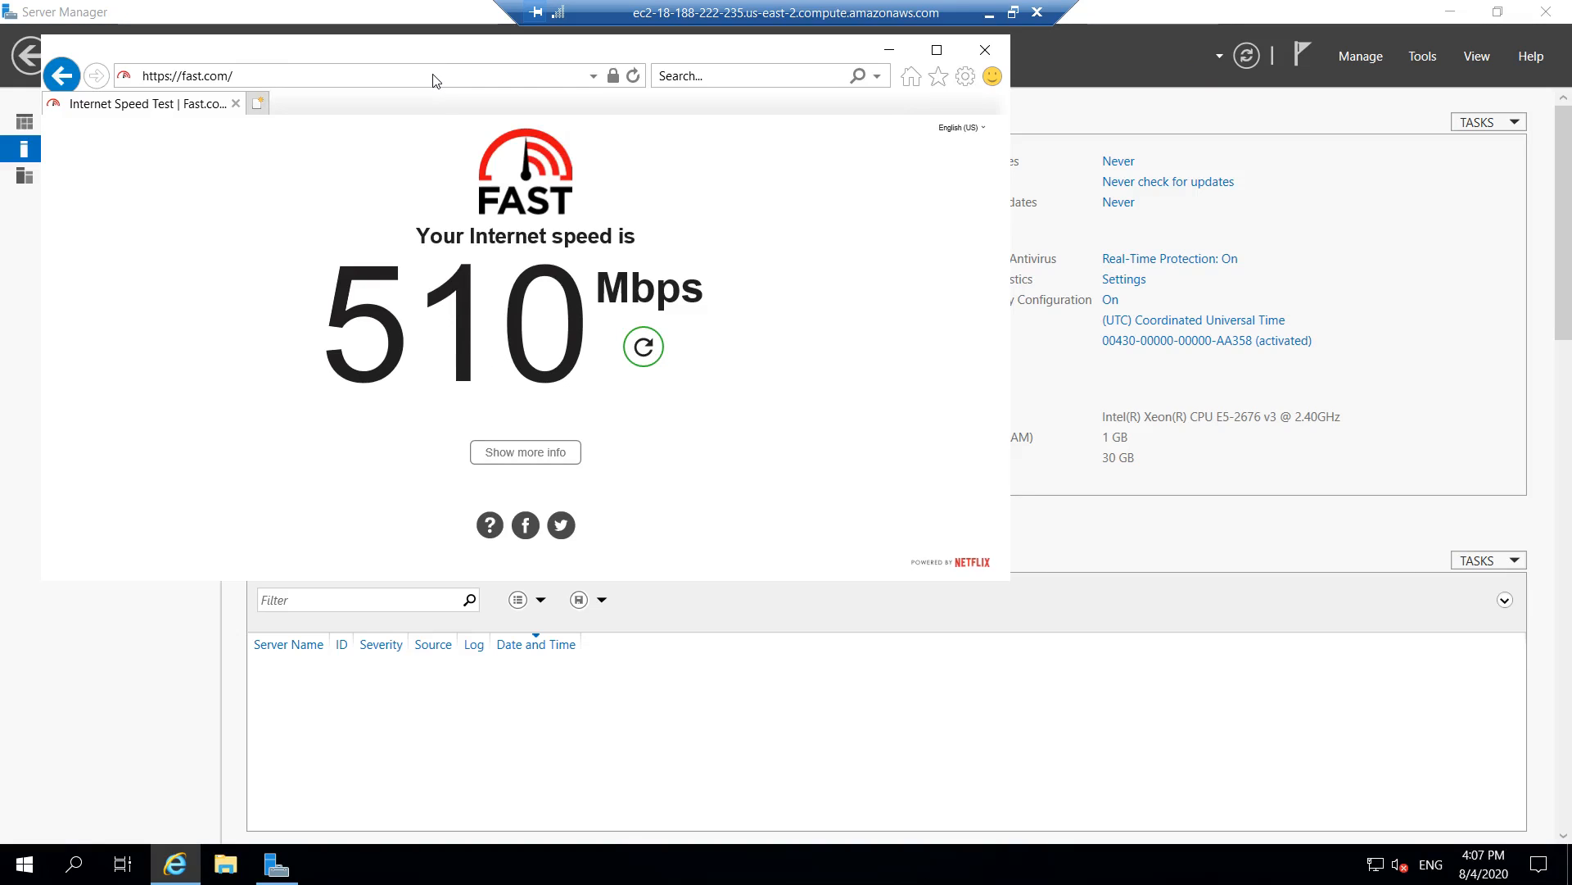
Step: Highlight the 510 Mbps speed result, then close Internet Explorer and minimize the session
left_click_drag(324, 336, 581, 302)
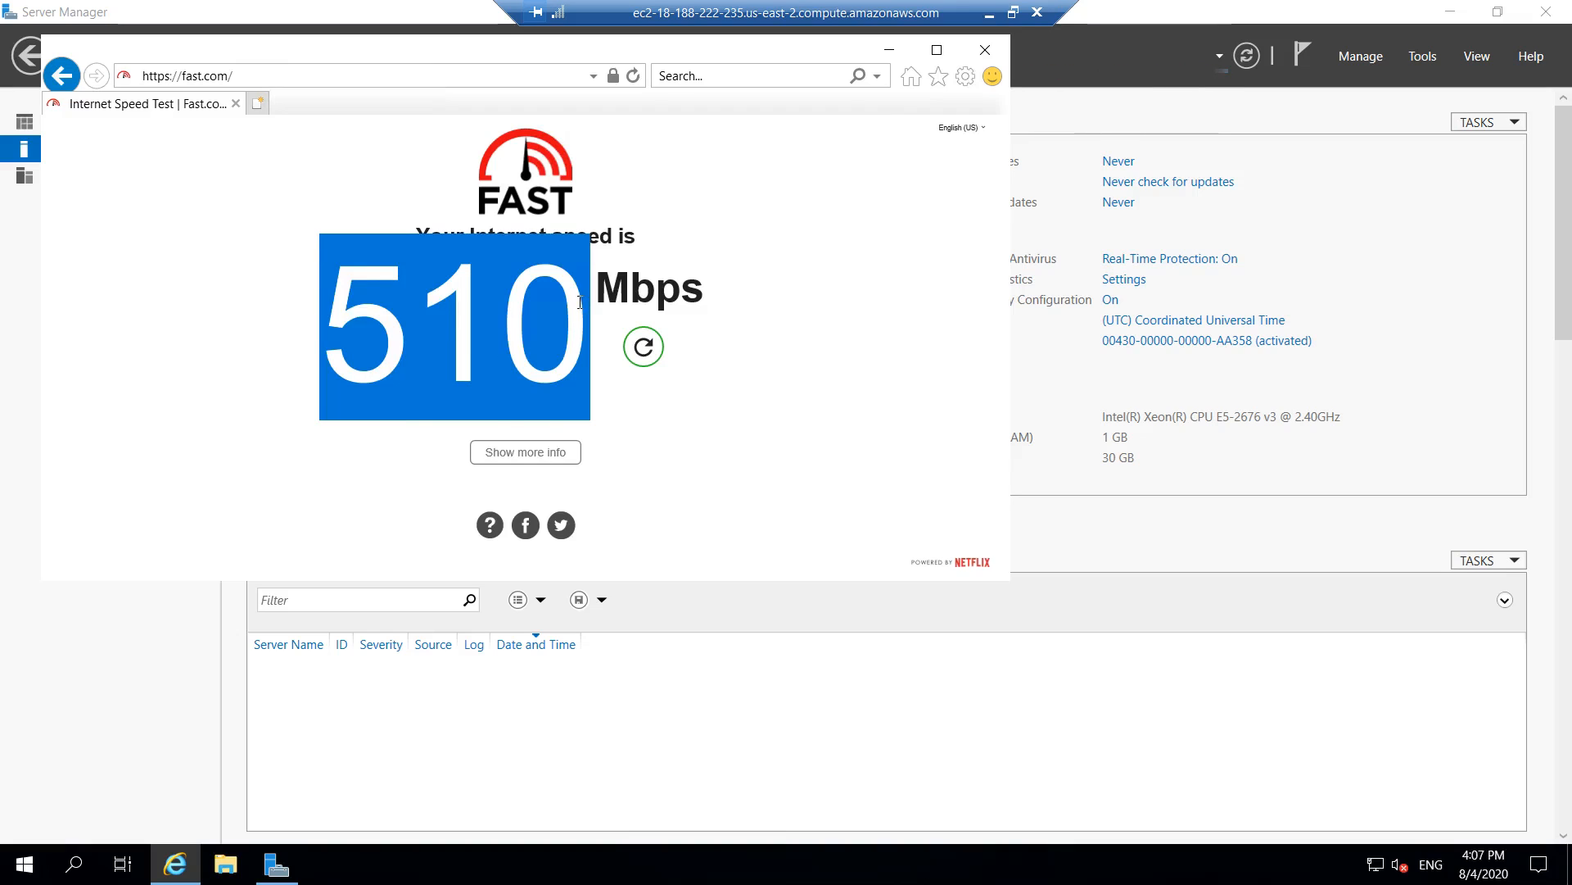
left_click(975, 49)
left_click(990, 12)
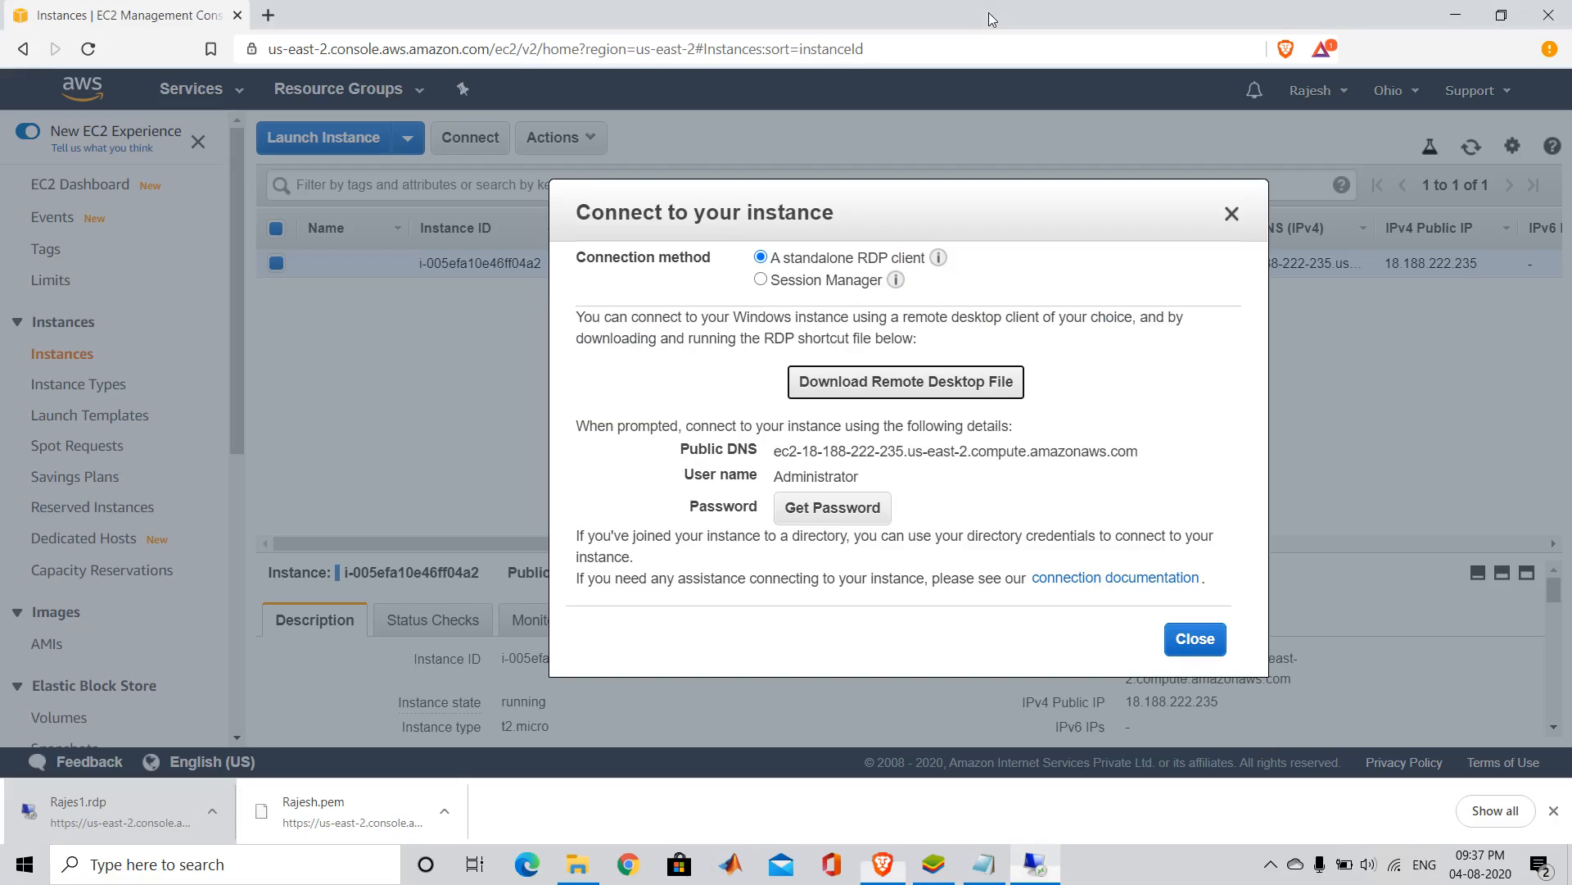
Step: Restore the remote session, then minimize it back to the local EC2 Connect dialog
left_click(1037, 873)
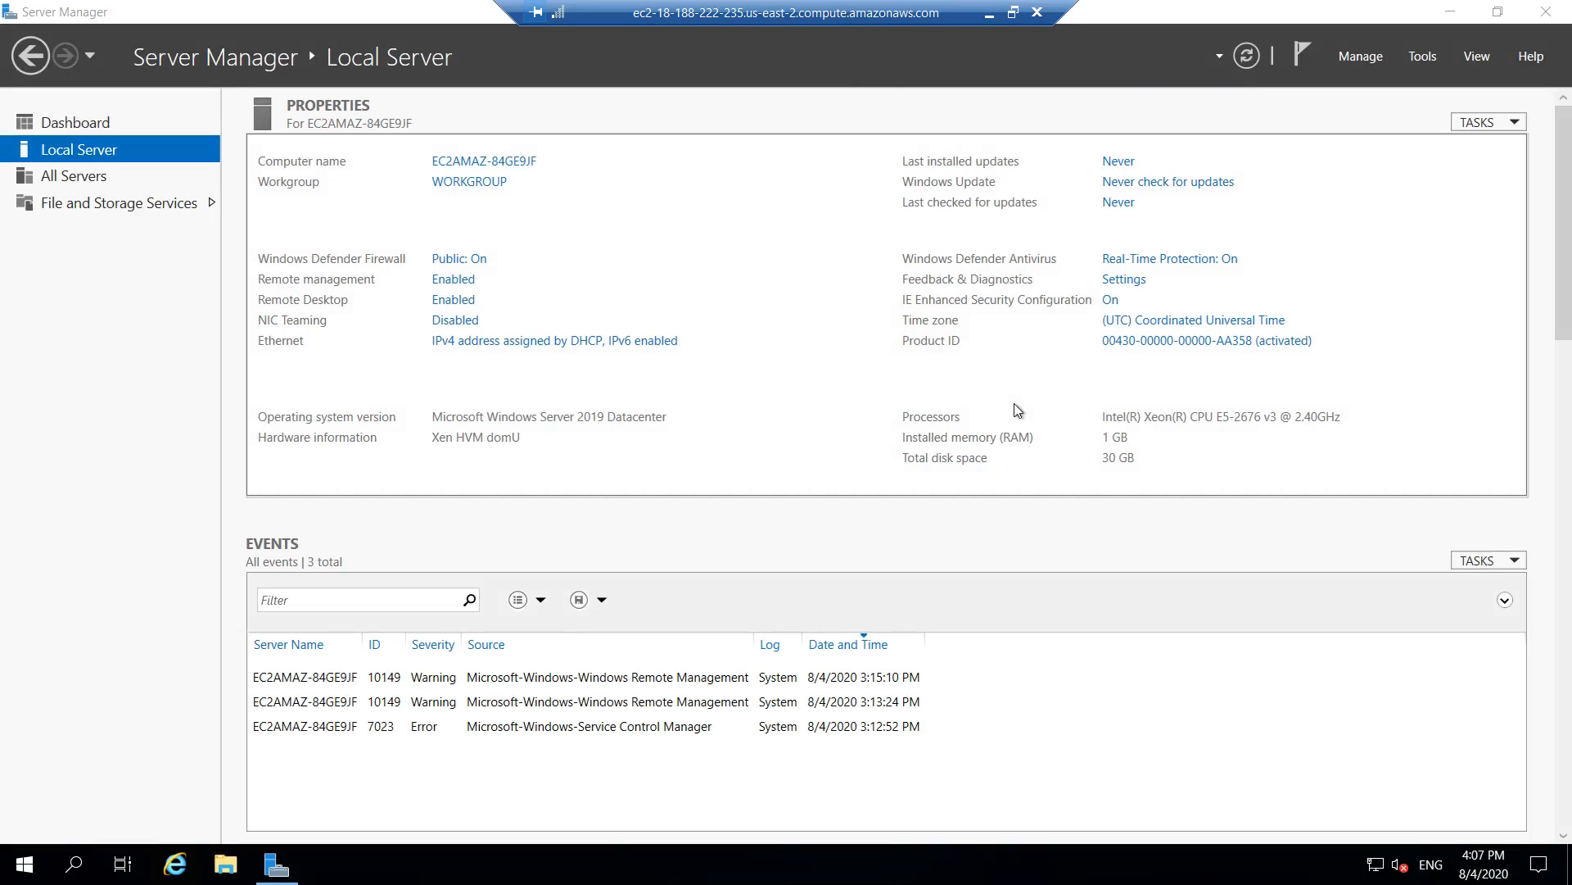
left_click(989, 13)
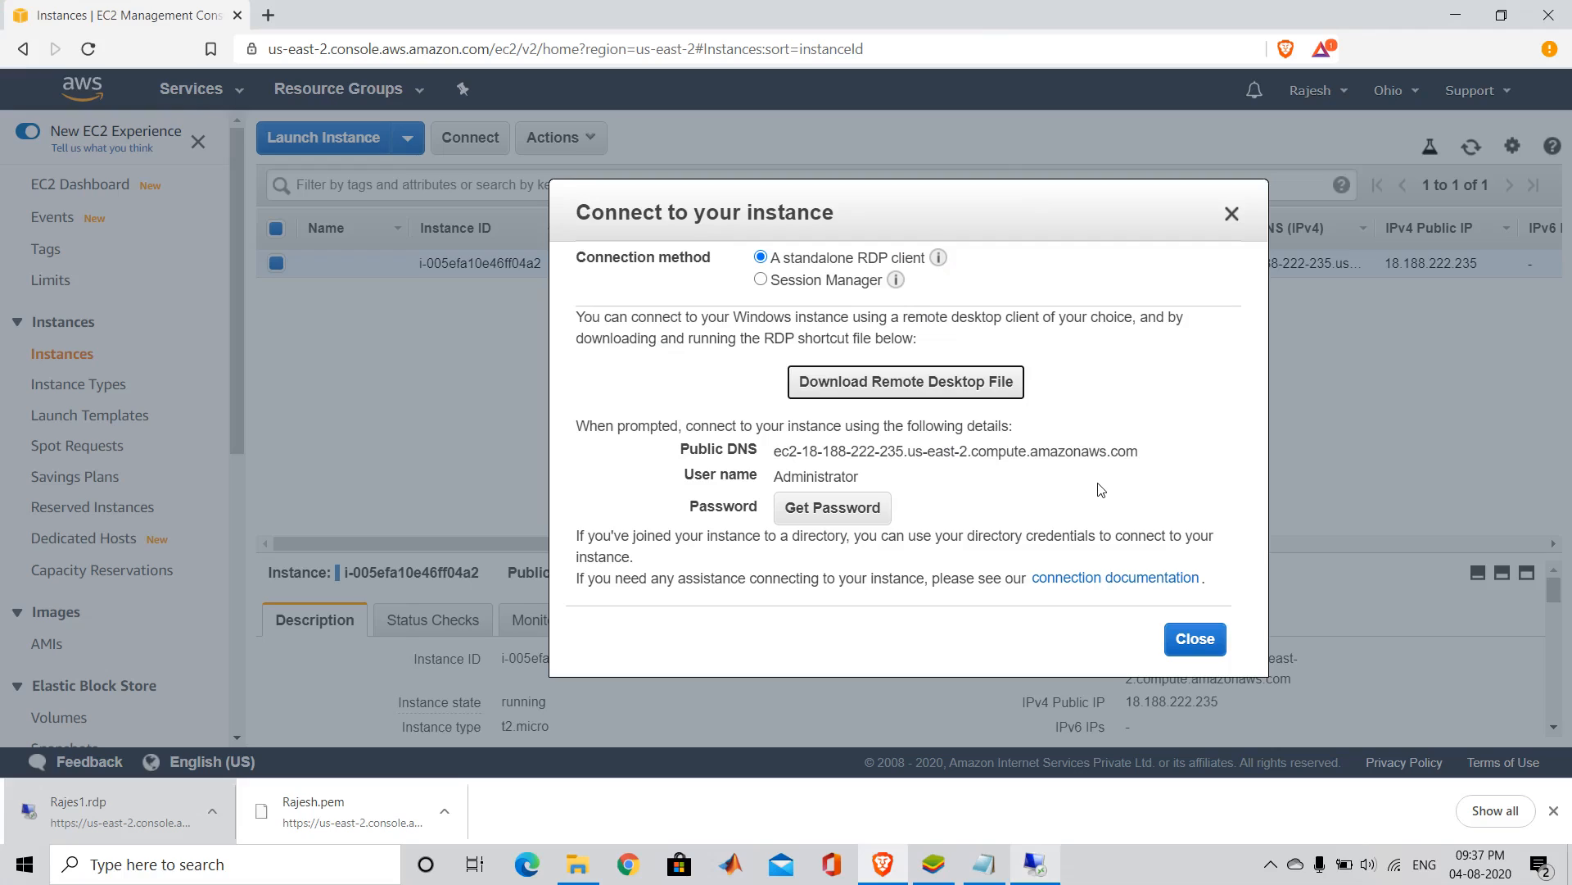